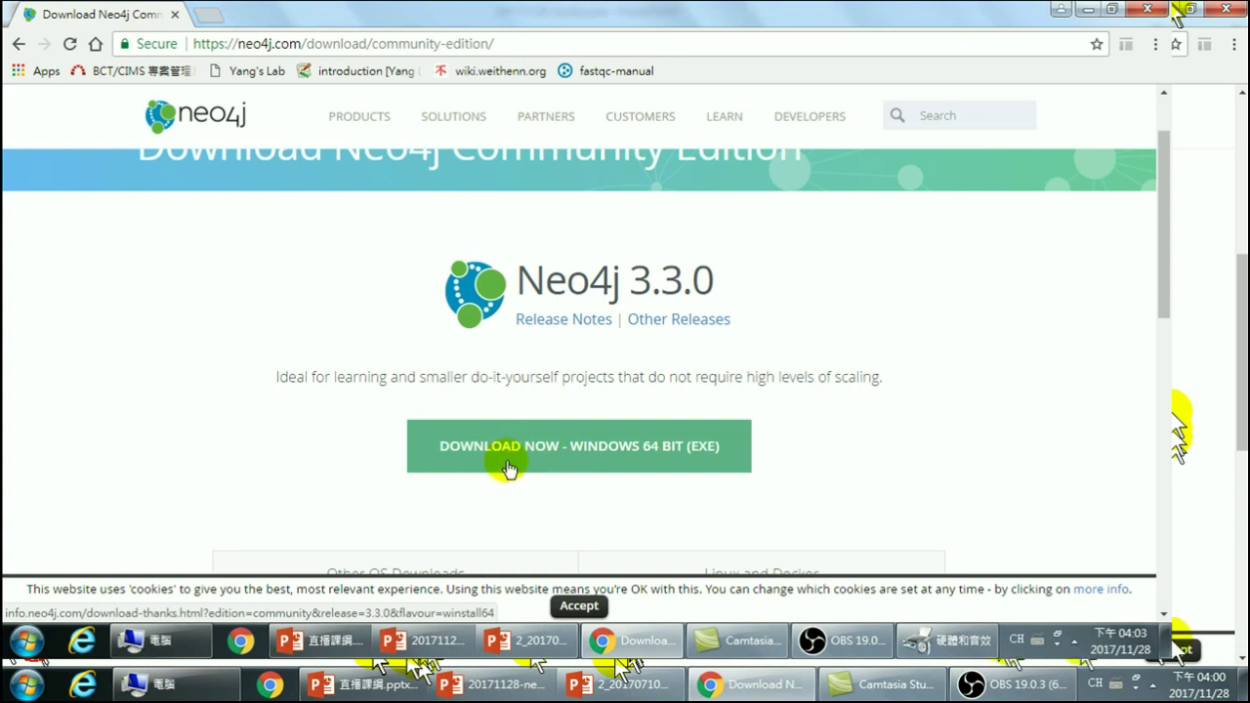
Download the Neo4j 3.3.0 Windows 64-bit installer and read the thanks page's install instructions
{"action": "left_click", "coordinate": [537, 449]}
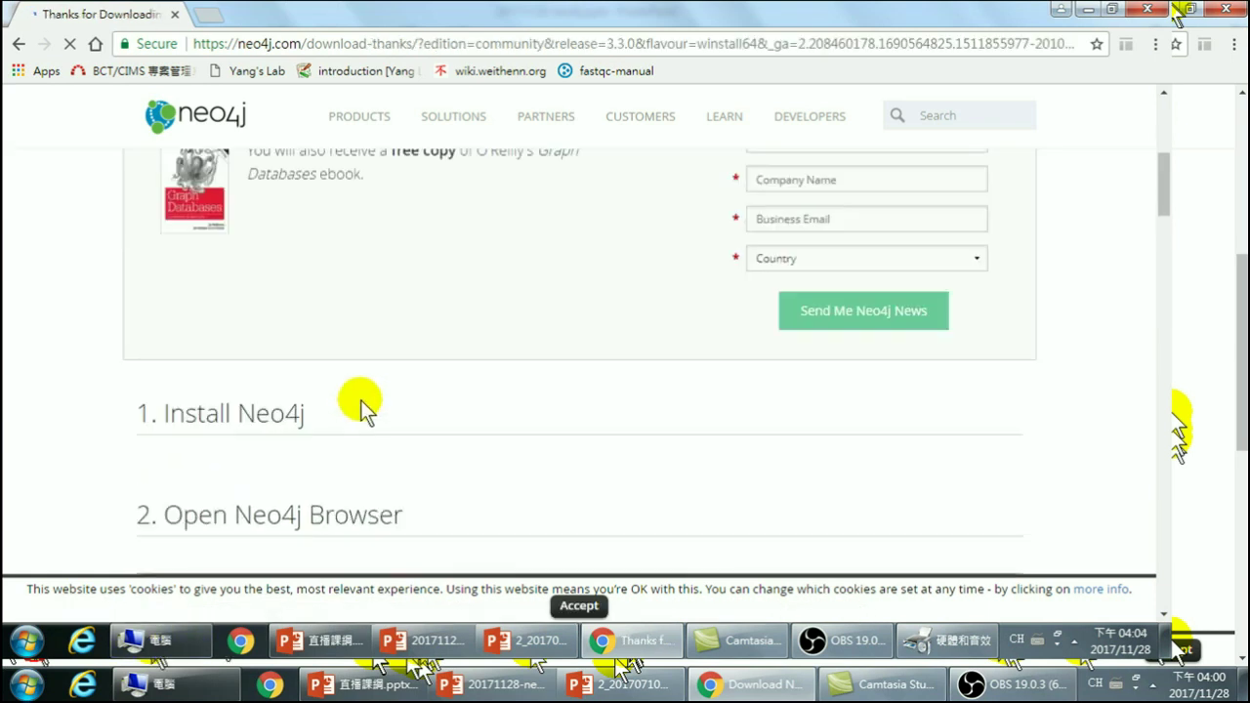
{"action": "scroll", "coordinate": [521, 362], "scroll_direction": "up", "scroll_amount": 3}
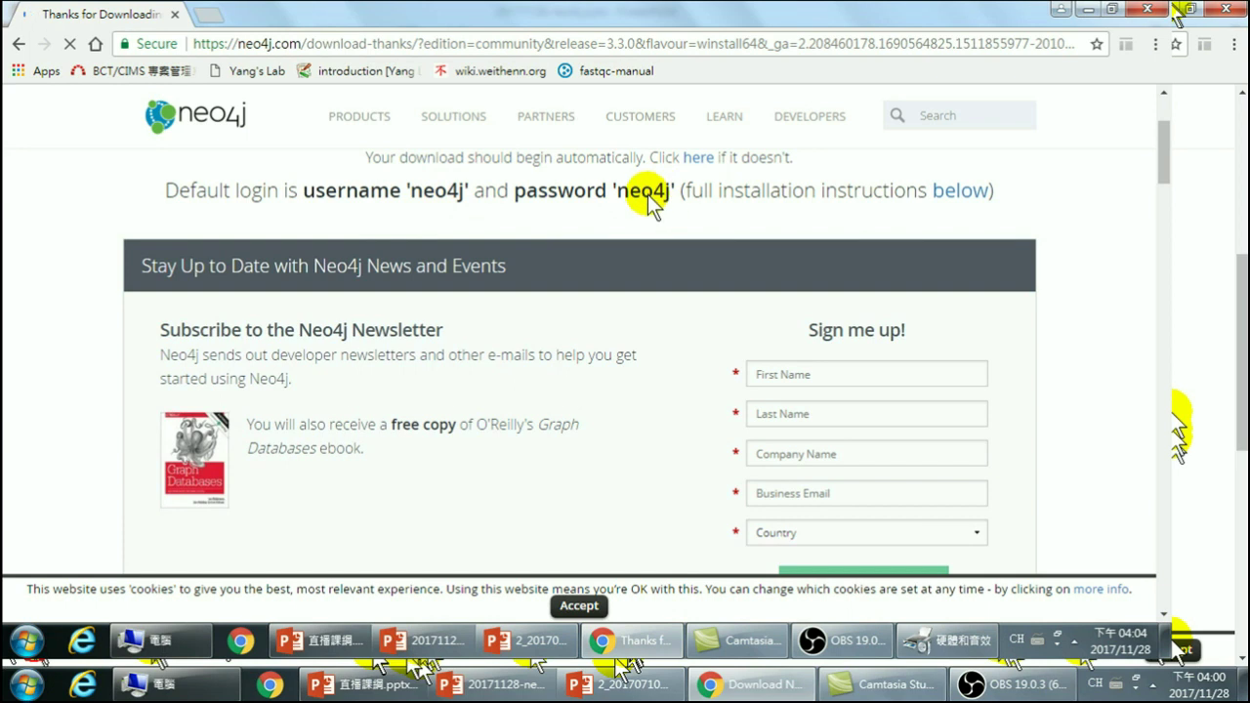
{"action": "scroll", "coordinate": [754, 337], "scroll_direction": "down", "scroll_amount": 3}
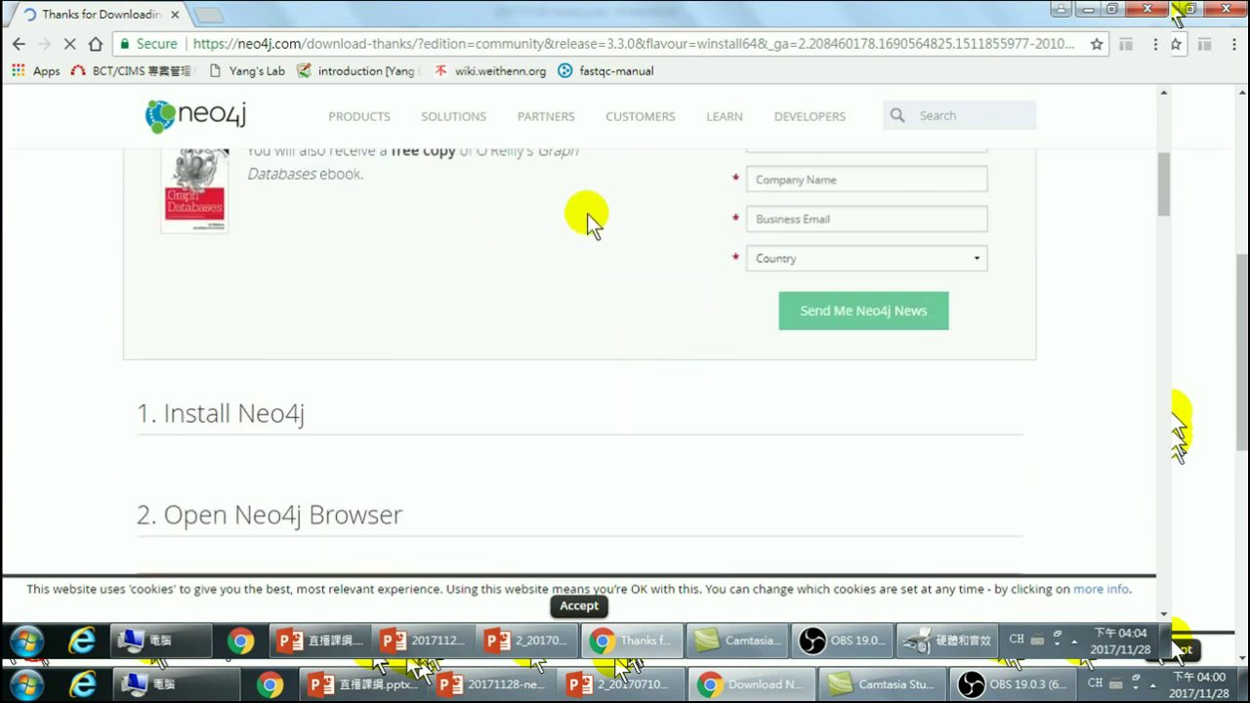
{"action": "scroll", "coordinate": [264, 293], "scroll_direction": "down", "scroll_amount": 1}
{"action": "scroll", "coordinate": [293, 419], "scroll_direction": "down", "scroll_amount": 3}
{"action": "scroll", "coordinate": [260, 249], "scroll_direction": "up", "scroll_amount": 5}
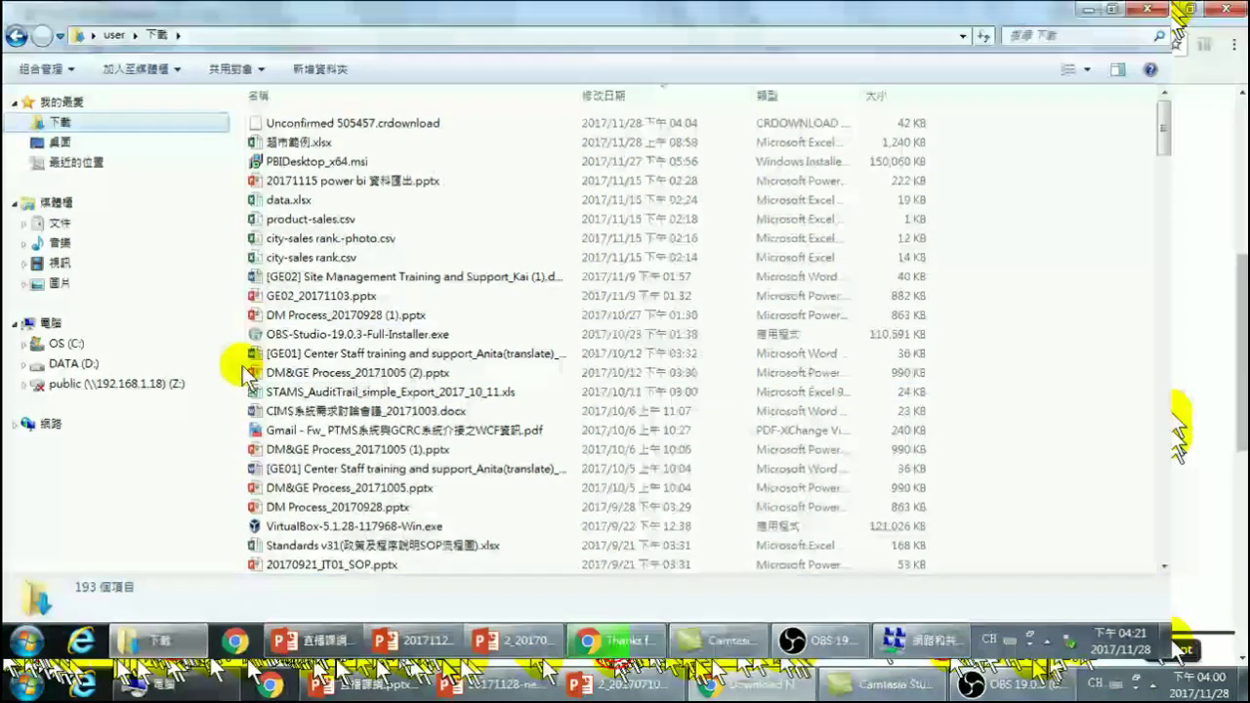
Dismiss Chrome's download bar and minimize Chrome to reveal the Downloads folder
{"action": "left_click", "coordinate": [610, 640]}
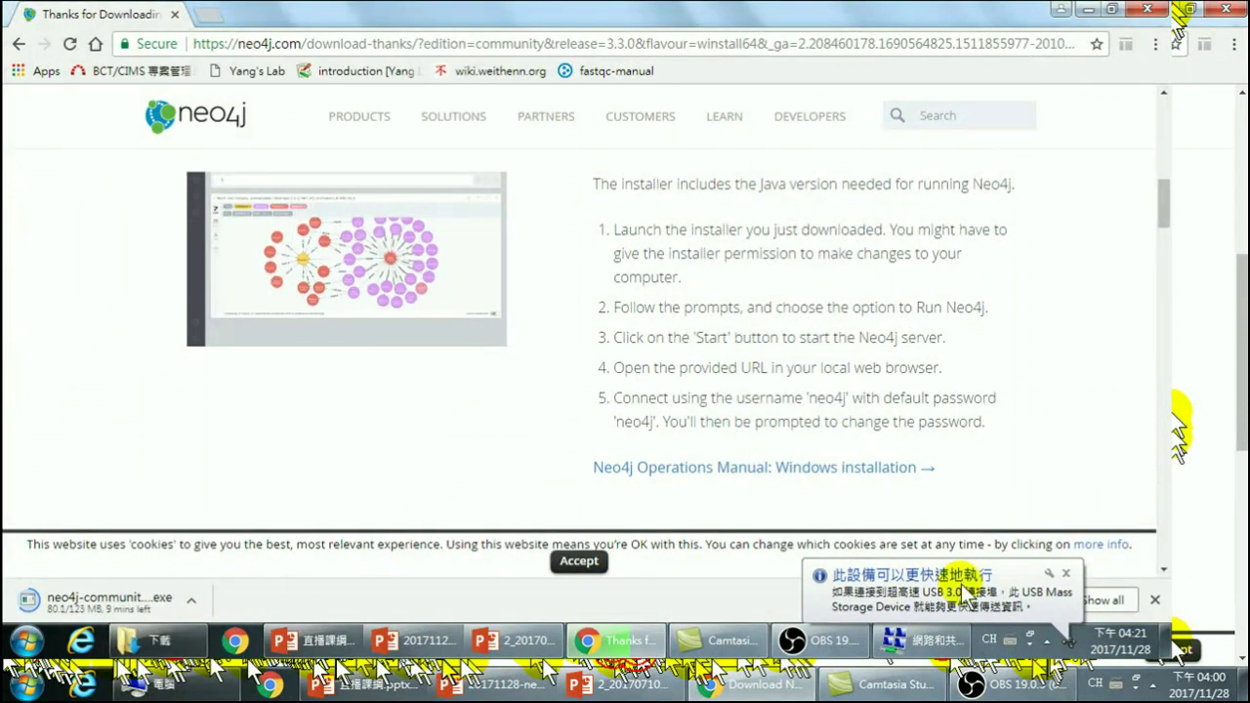
{"action": "left_click", "coordinate": [630, 635]}
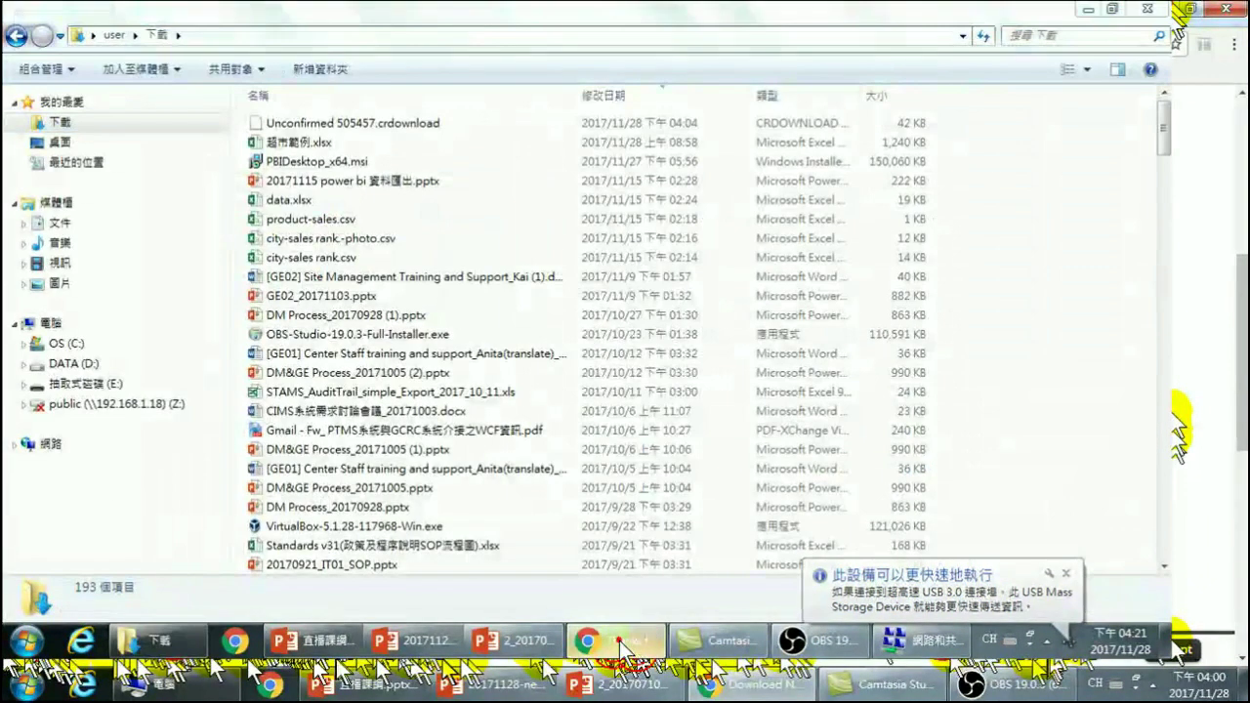
{"action": "key", "text": "alt+Tab"}
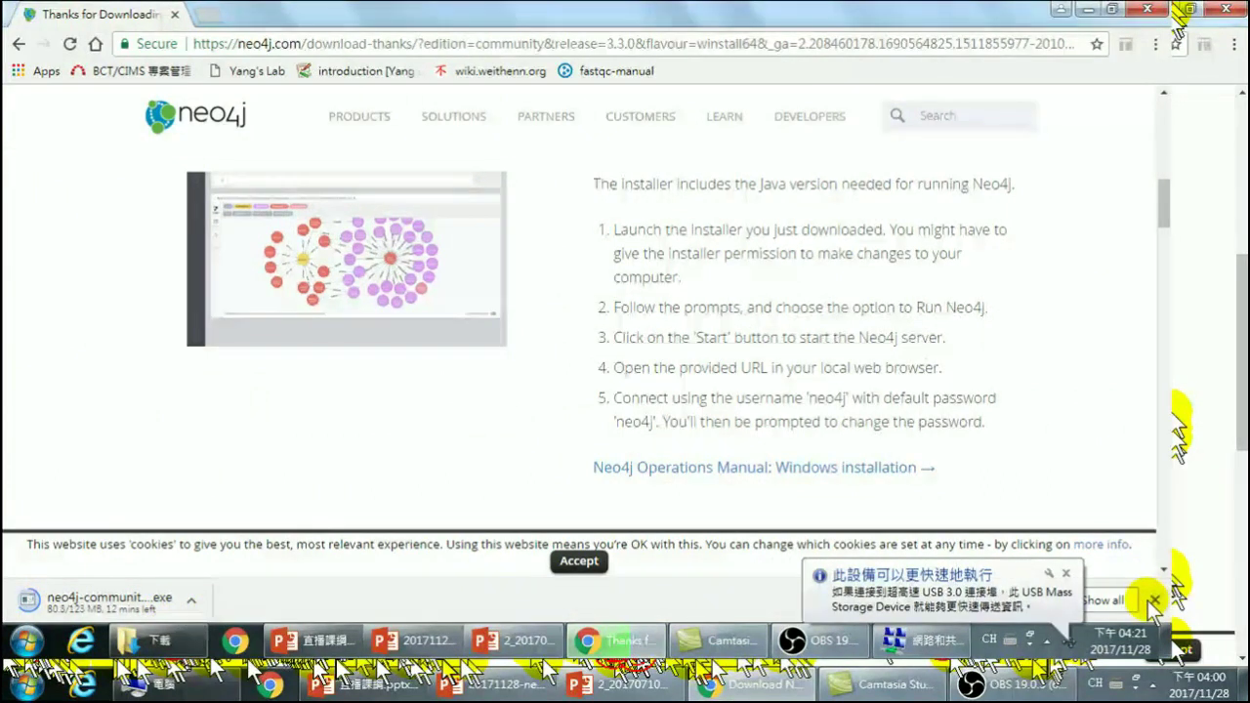
{"action": "left_click", "coordinate": [1155, 599]}
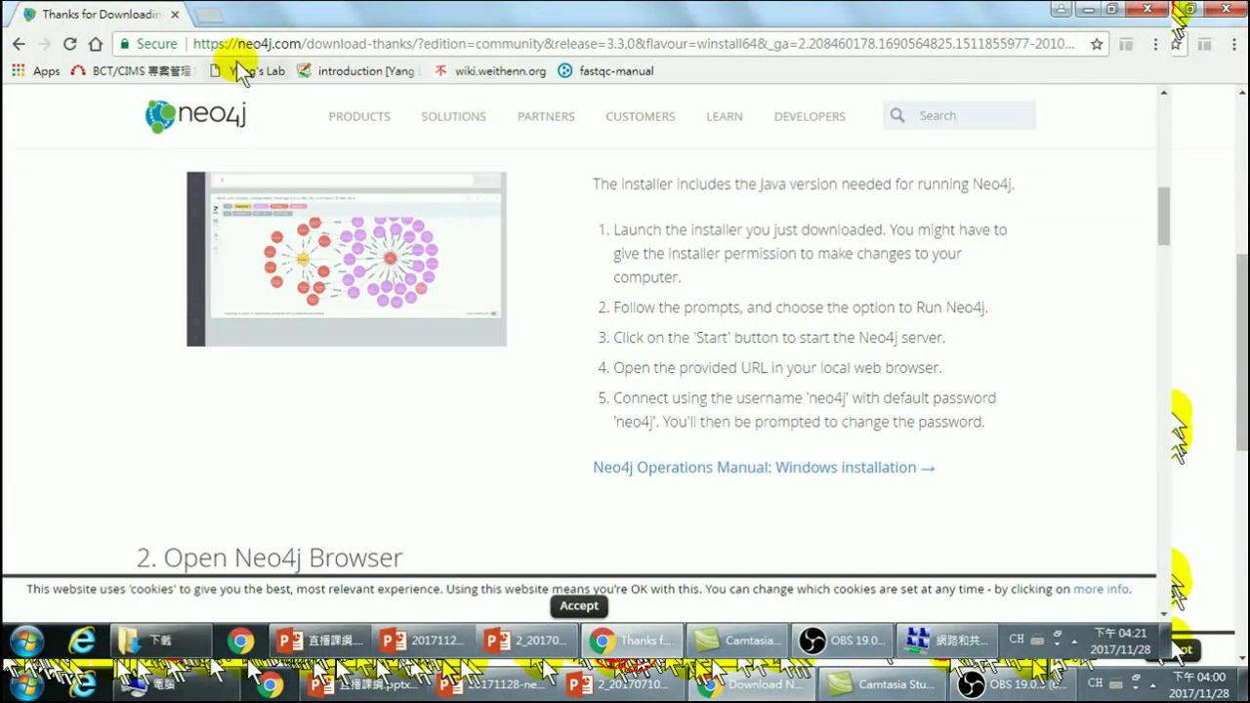
{"action": "left_click", "coordinate": [1087, 12]}
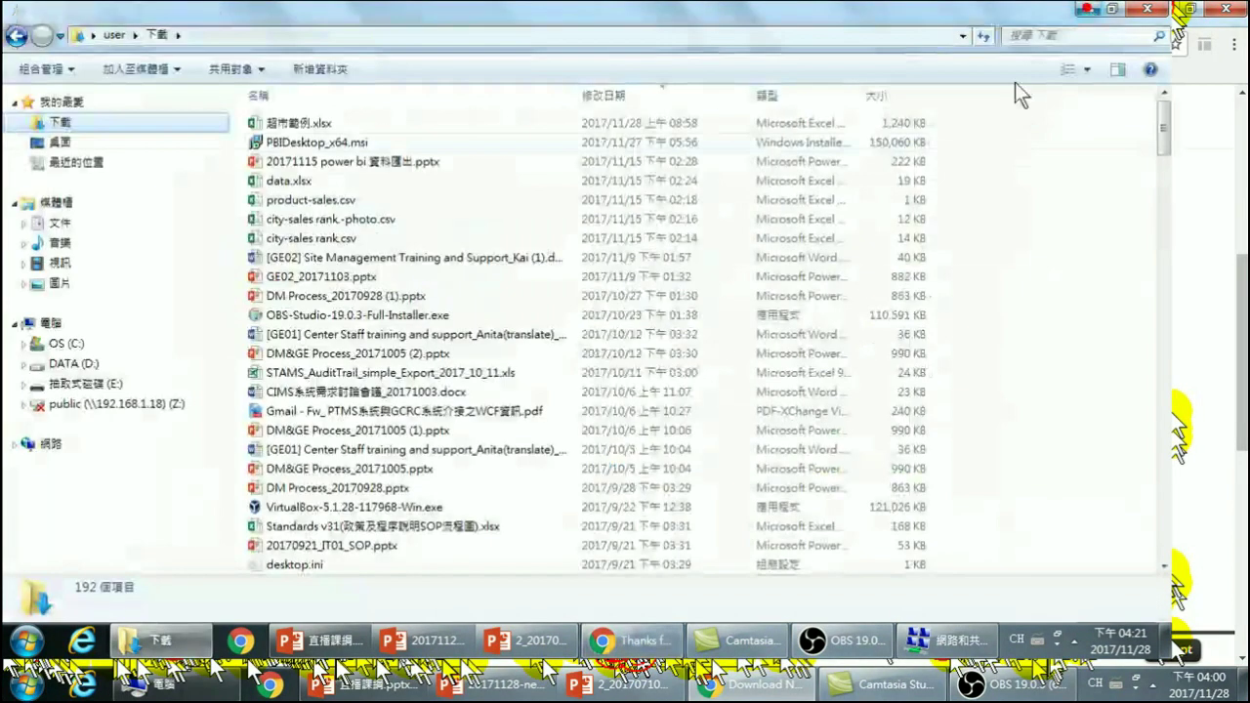
Browse to E:\計畫\臺北市癌症篩檢報表\癌篩資料倉儲視覺化計畫 in Explorer
{"action": "left_click", "coordinate": [95, 387]}
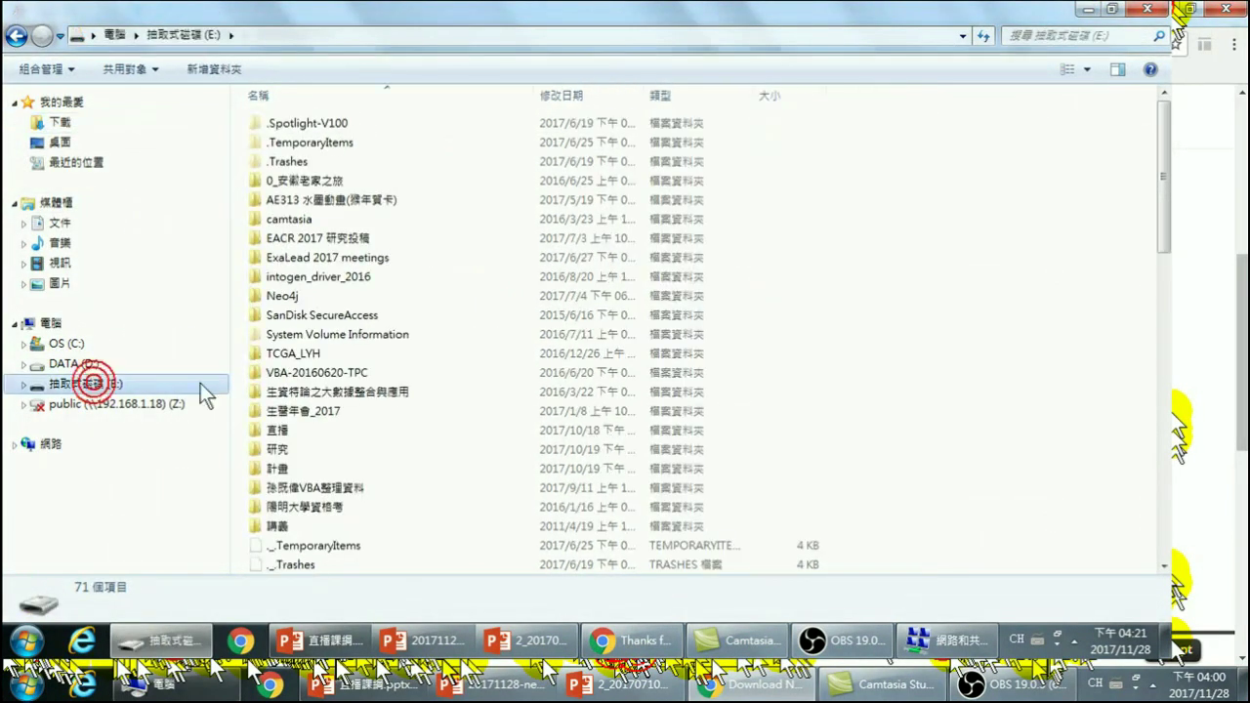
{"action": "double_click", "coordinate": [273, 469]}
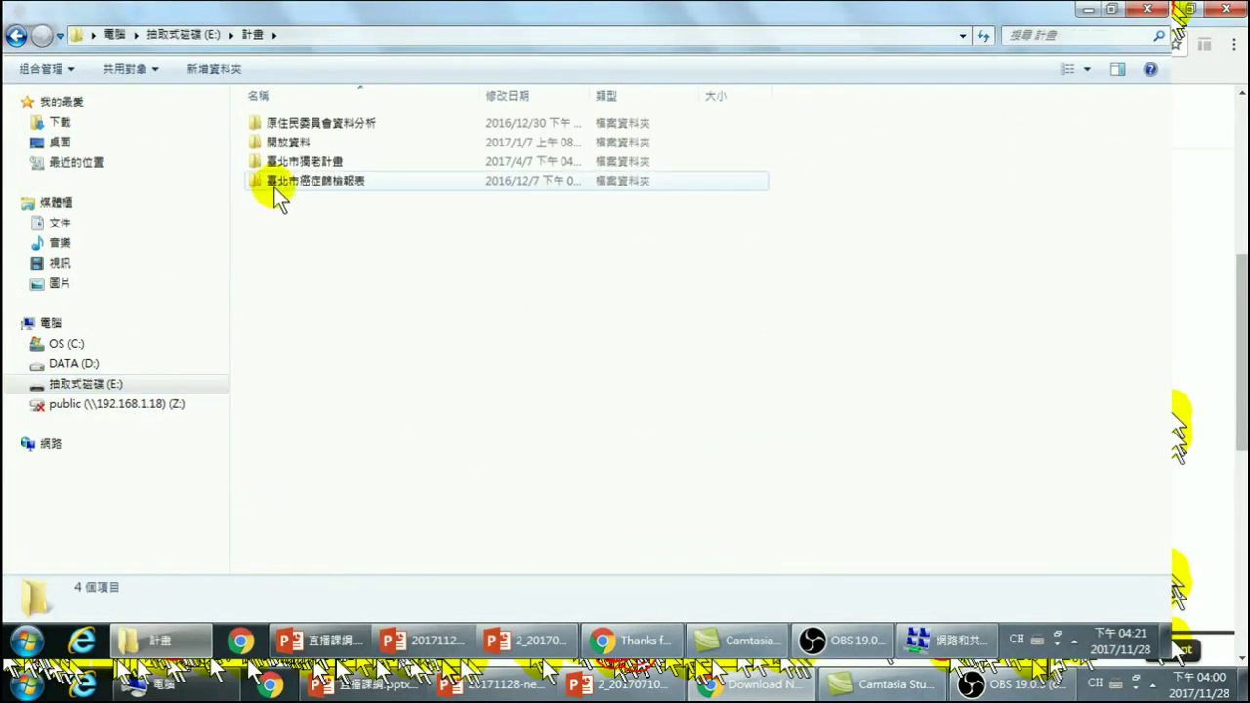
{"action": "double_click", "coordinate": [282, 180]}
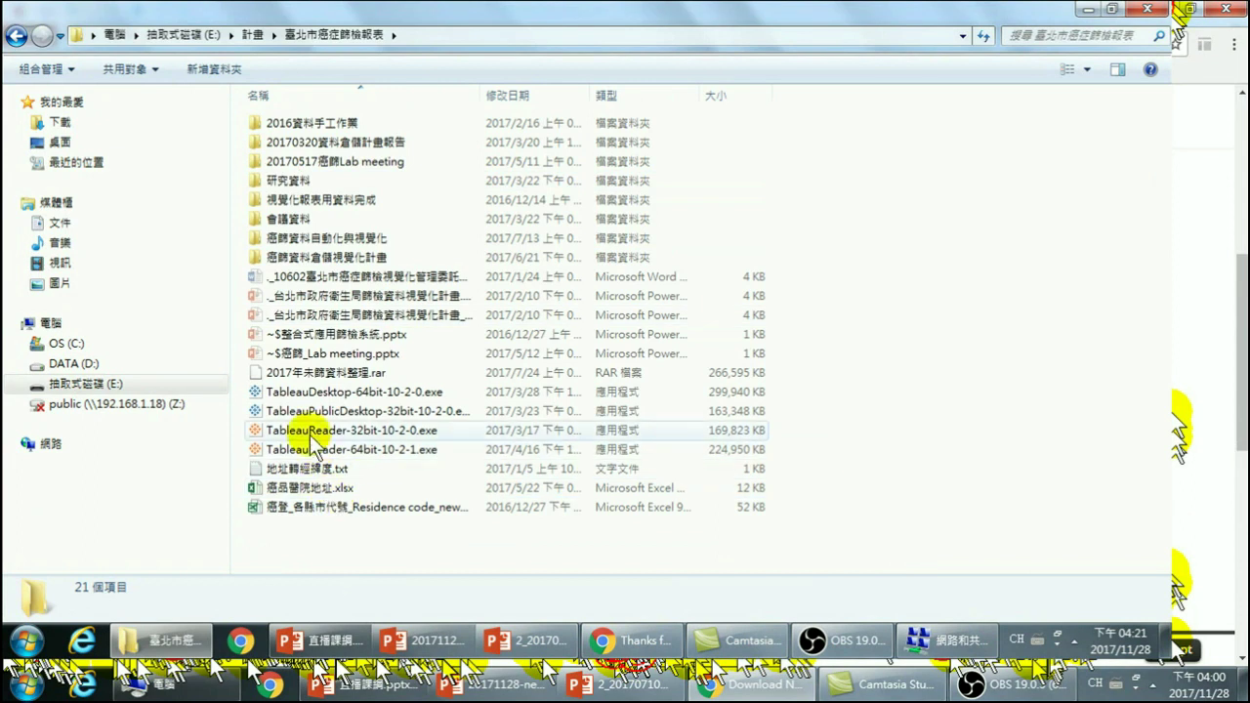
{"action": "double_click", "coordinate": [325, 259]}
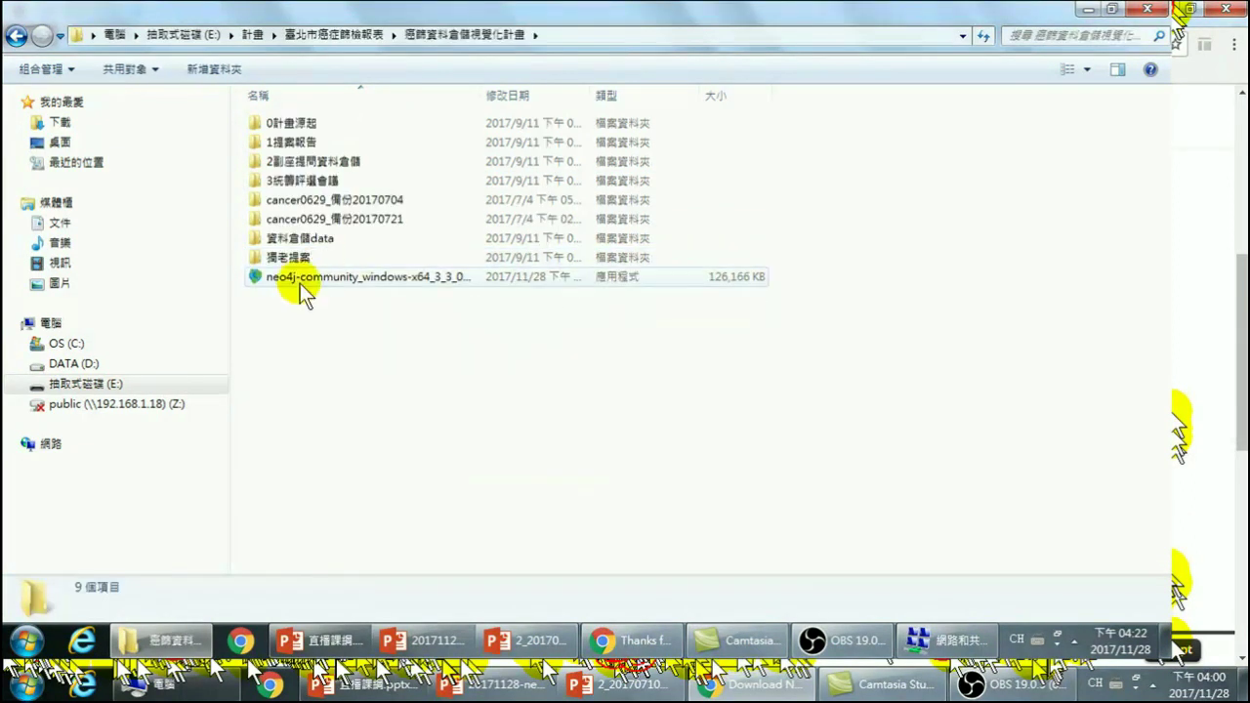
Copy neo4j-community_windows-x64_3_3_0.exe and paste it into Downloads
{"action": "left_click", "coordinate": [308, 276]}
{"action": "right_click", "coordinate": [308, 276]}
{"action": "left_click", "coordinate": [362, 462]}
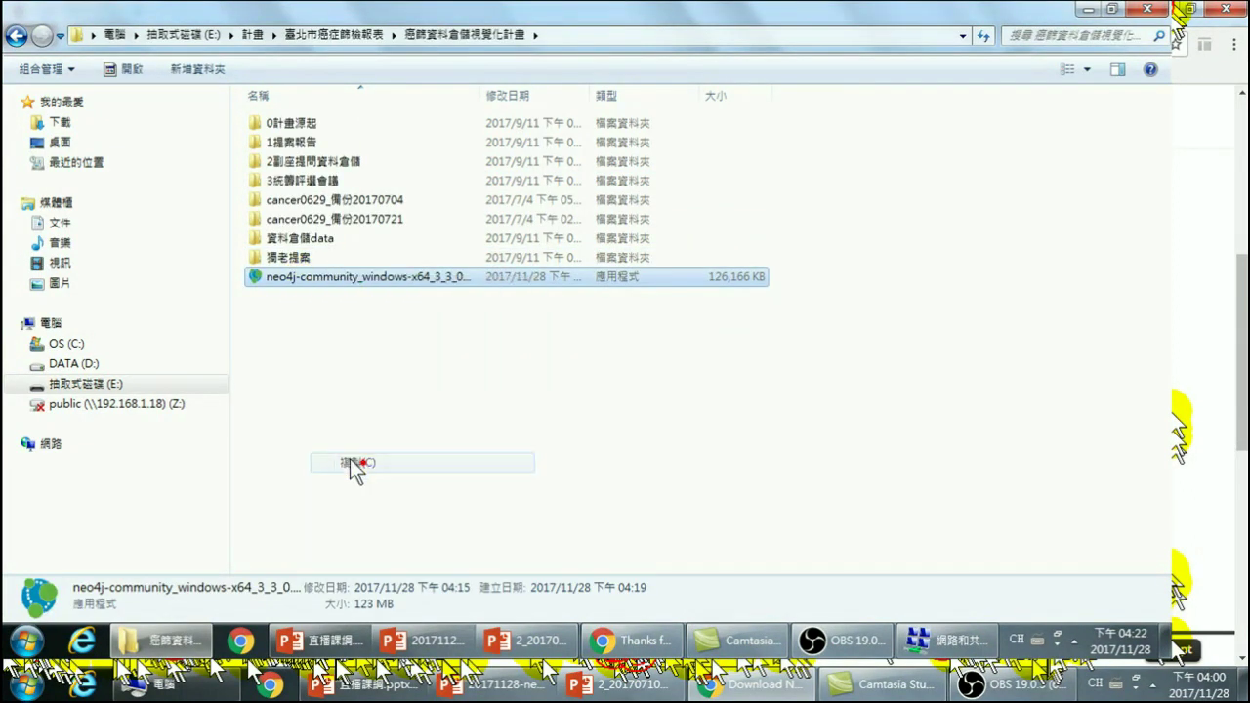
{"action": "left_click", "coordinate": [85, 124]}
{"action": "right_click", "coordinate": [997, 215]}
{"action": "left_click", "coordinate": [1045, 341]}
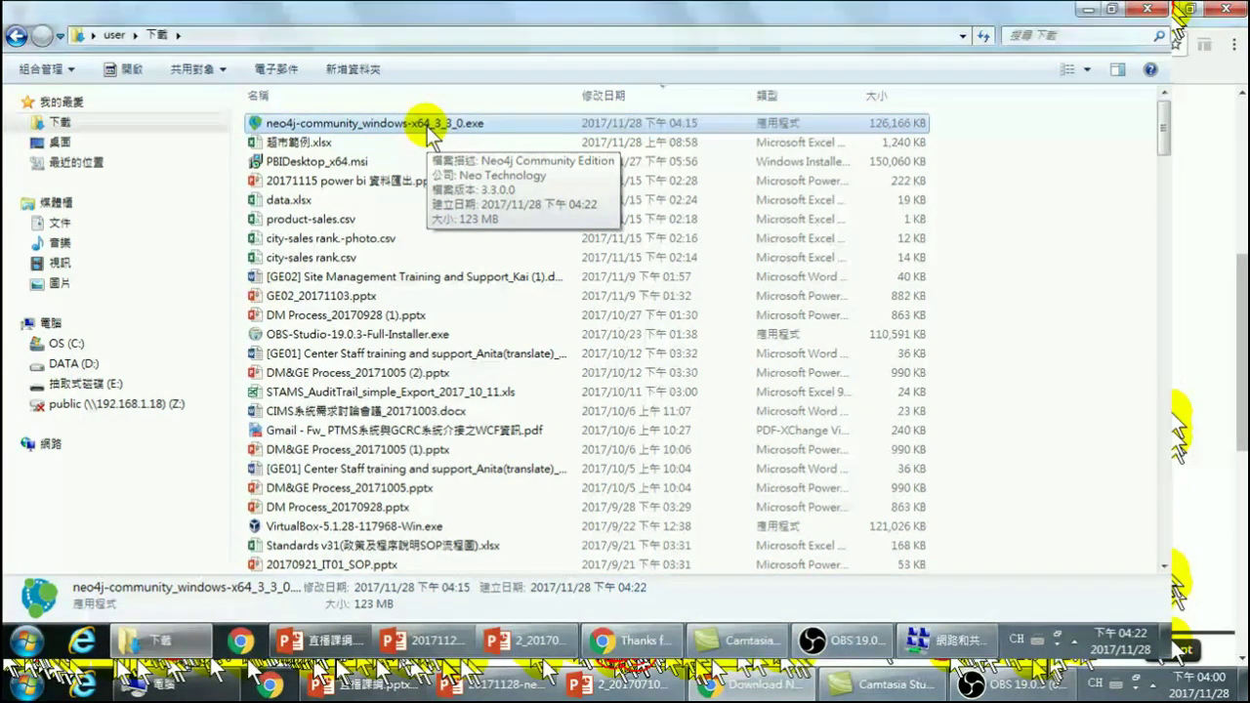
Install Neo4j Community Edition 3.3.0 with defaults, accepting the license and unchecking Run Neo4j
{"action": "double_click", "coordinate": [427, 126]}
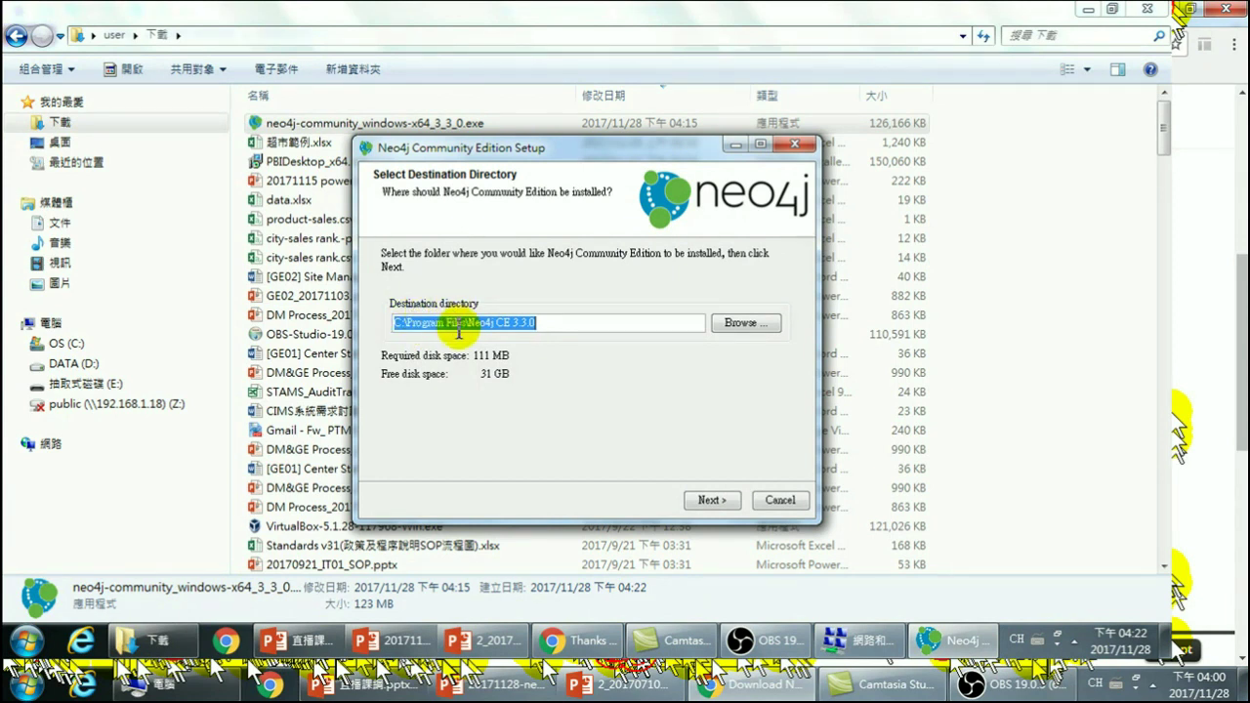
{"action": "left_click", "coordinate": [710, 500]}
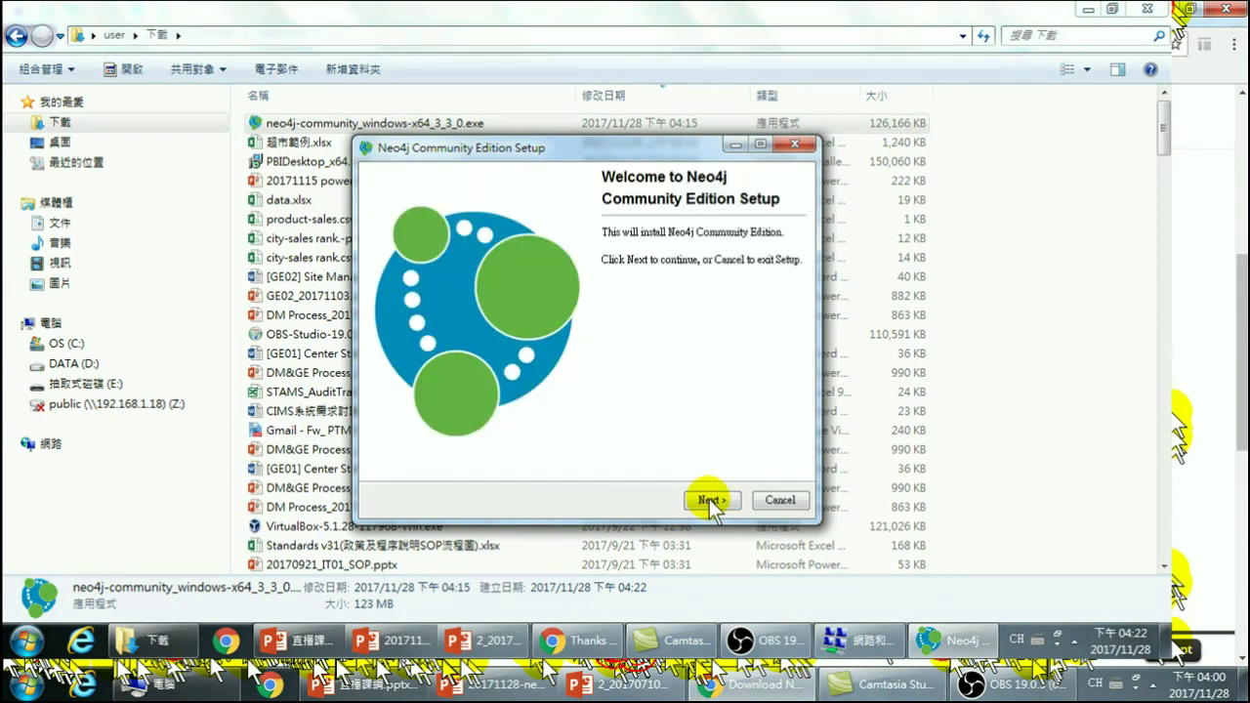
{"action": "left_click", "coordinate": [709, 499]}
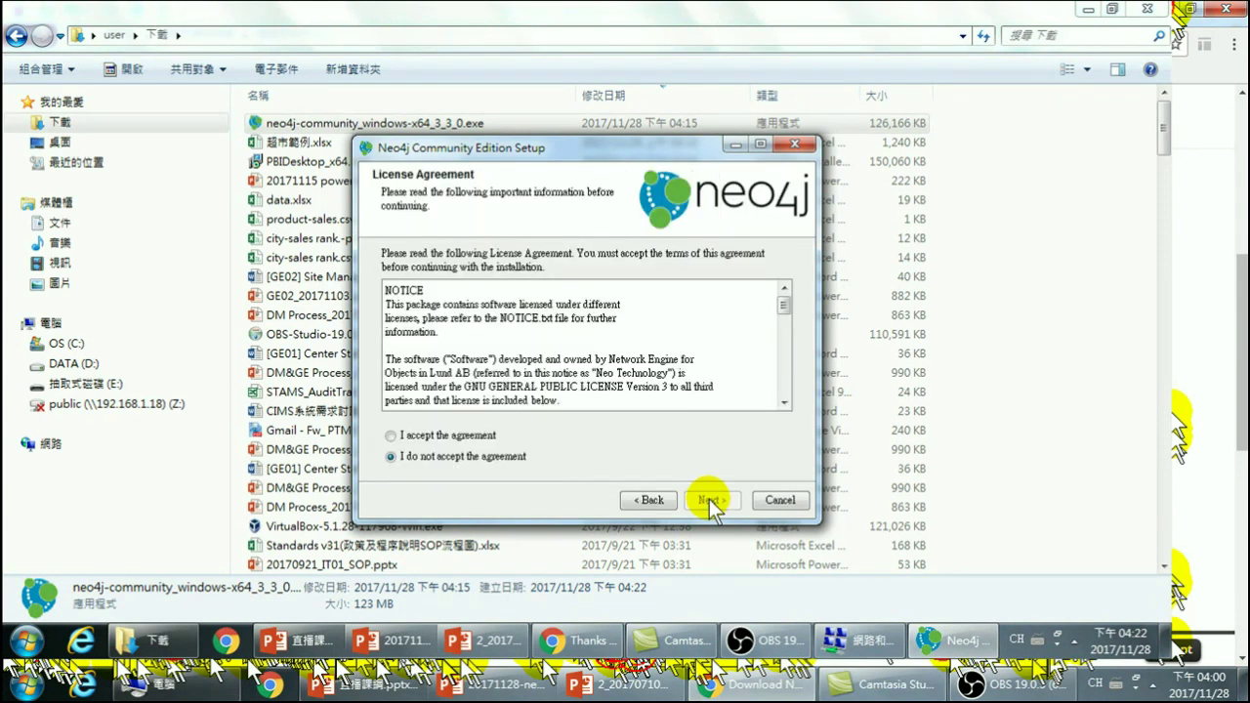
{"action": "left_click", "coordinate": [435, 436]}
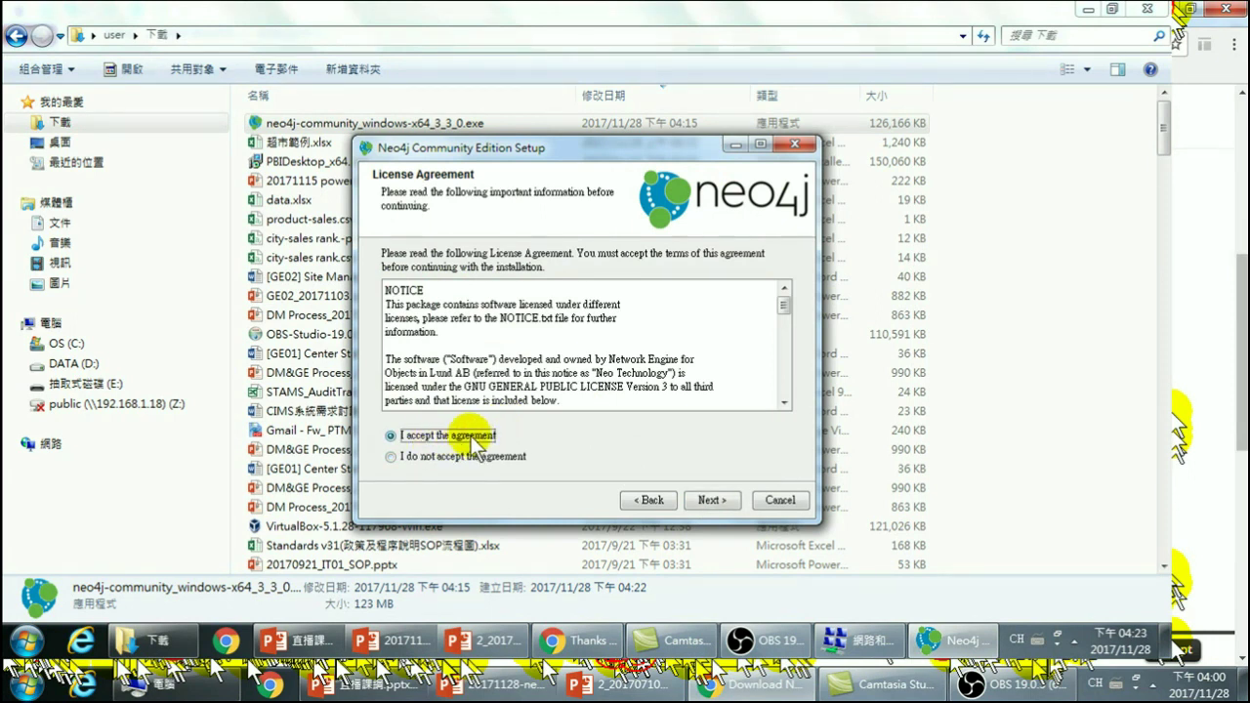
{"action": "left_click", "coordinate": [716, 500]}
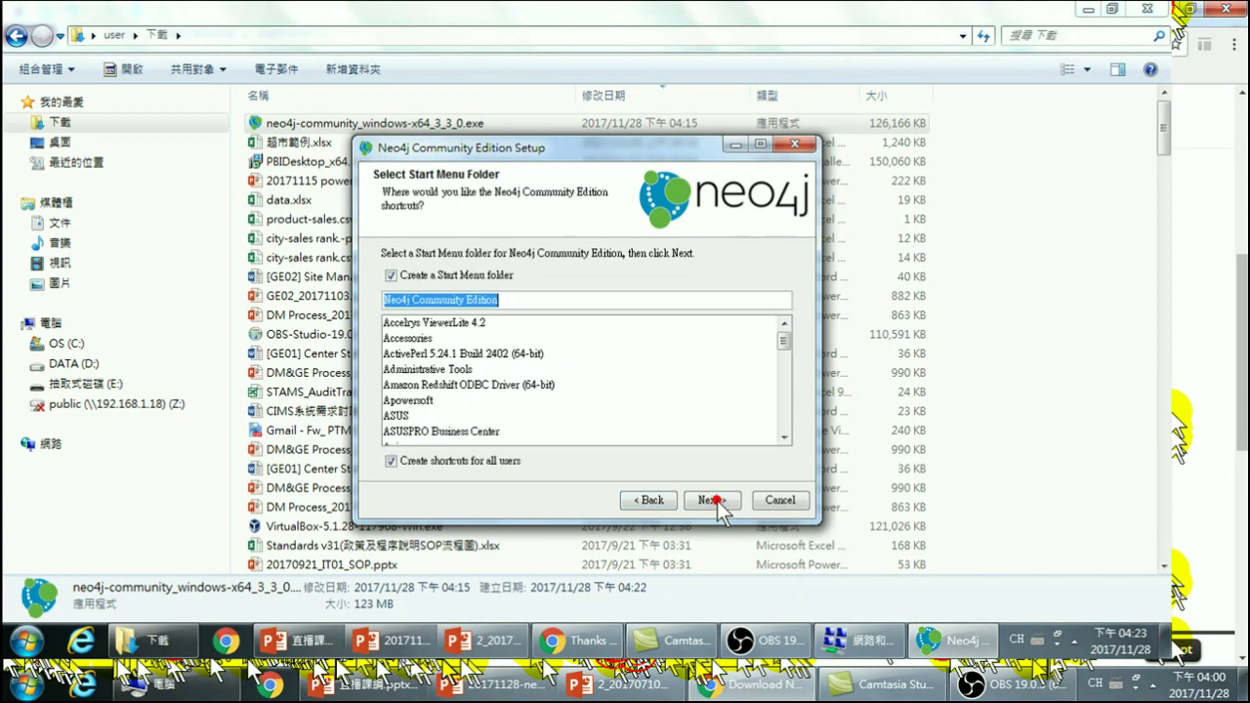
{"action": "left_click", "coordinate": [716, 500]}
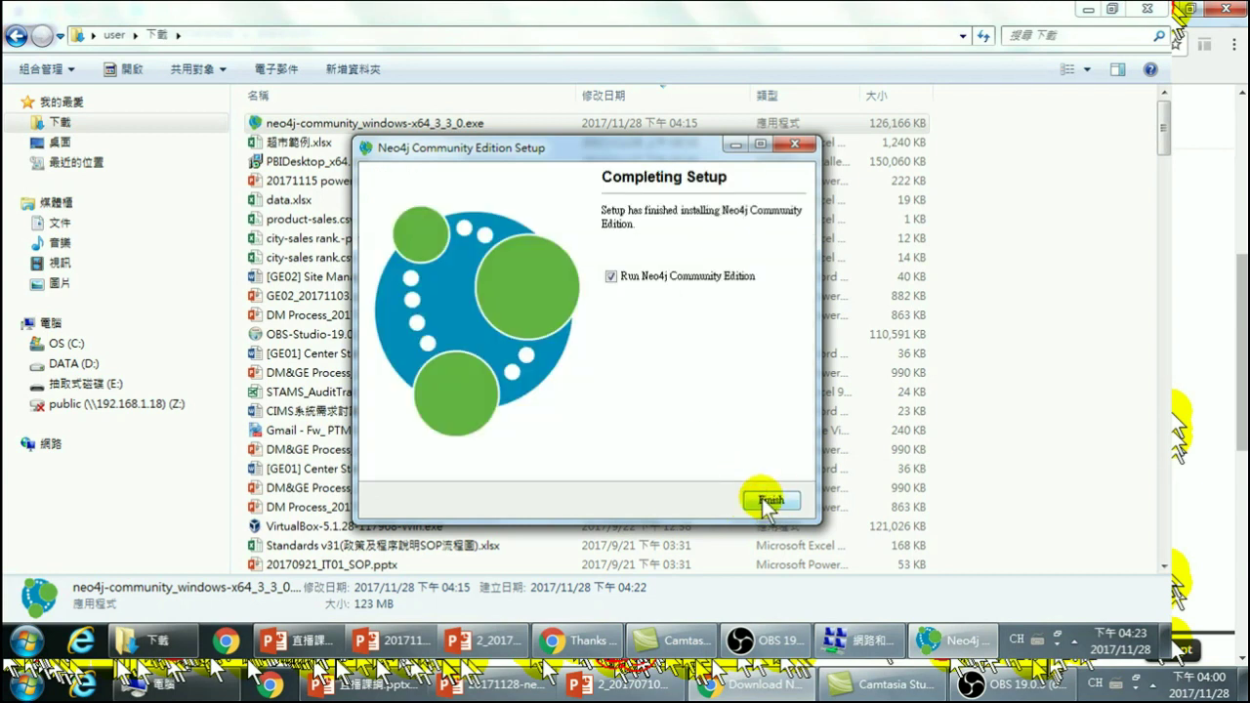
{"action": "left_click", "coordinate": [611, 277]}
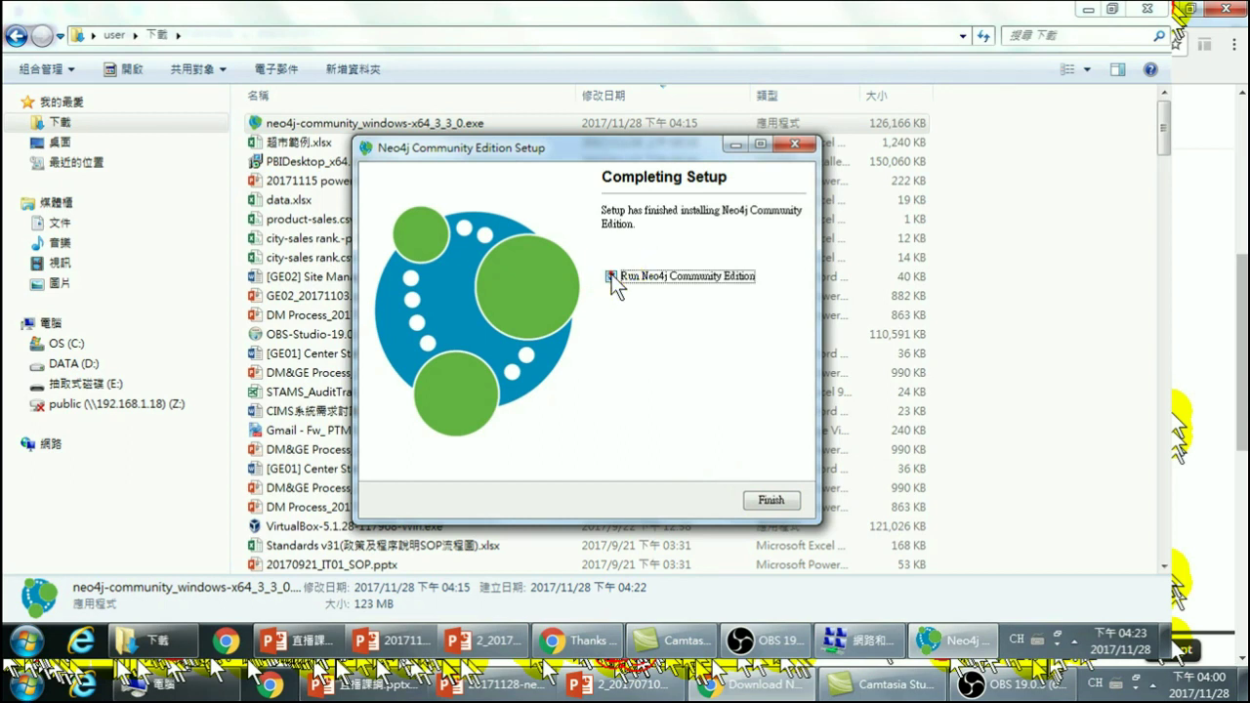
{"action": "left_click", "coordinate": [771, 500]}
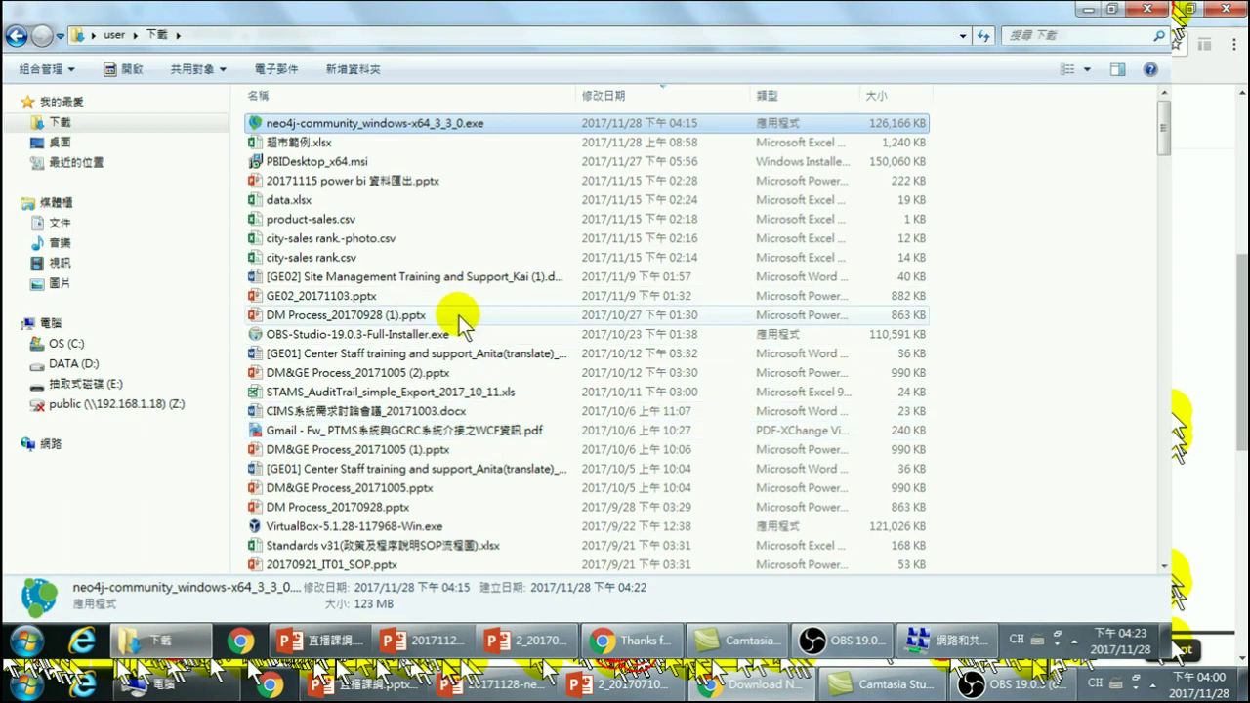
Open the Documents (文件) library with its folders sorted by name ascending
{"action": "left_click", "coordinate": [85, 225]}
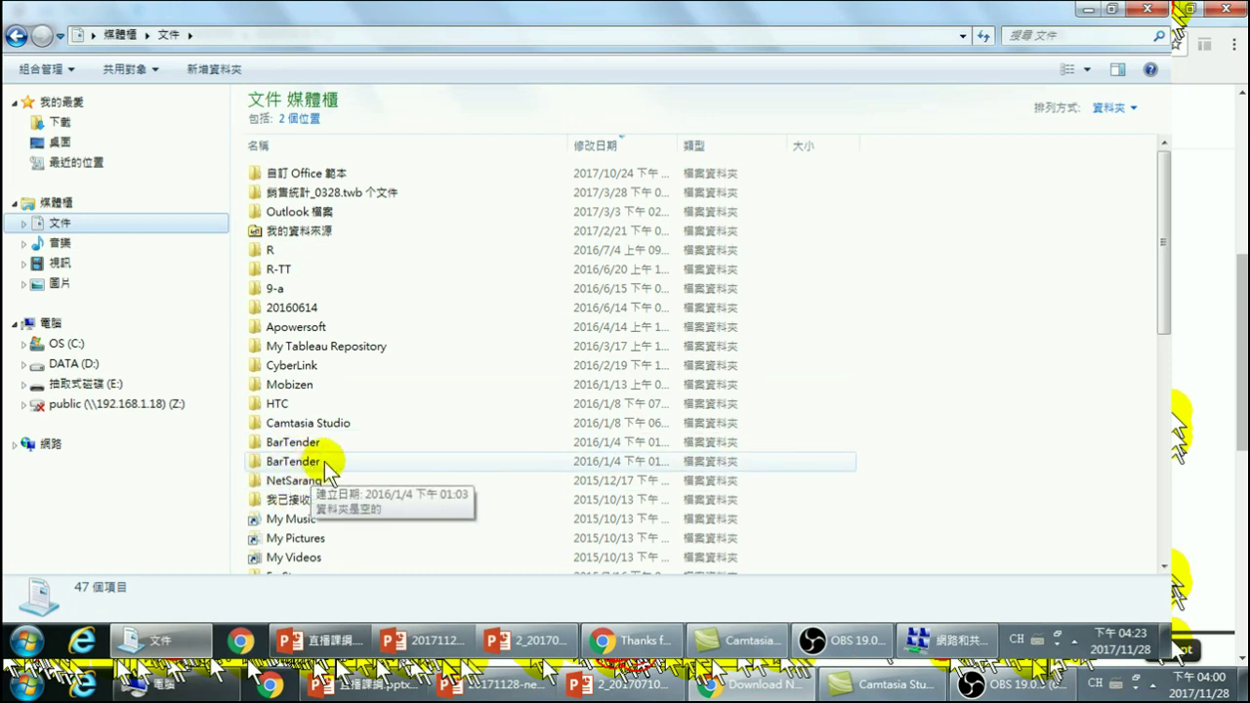
{"action": "left_click", "coordinate": [62, 230]}
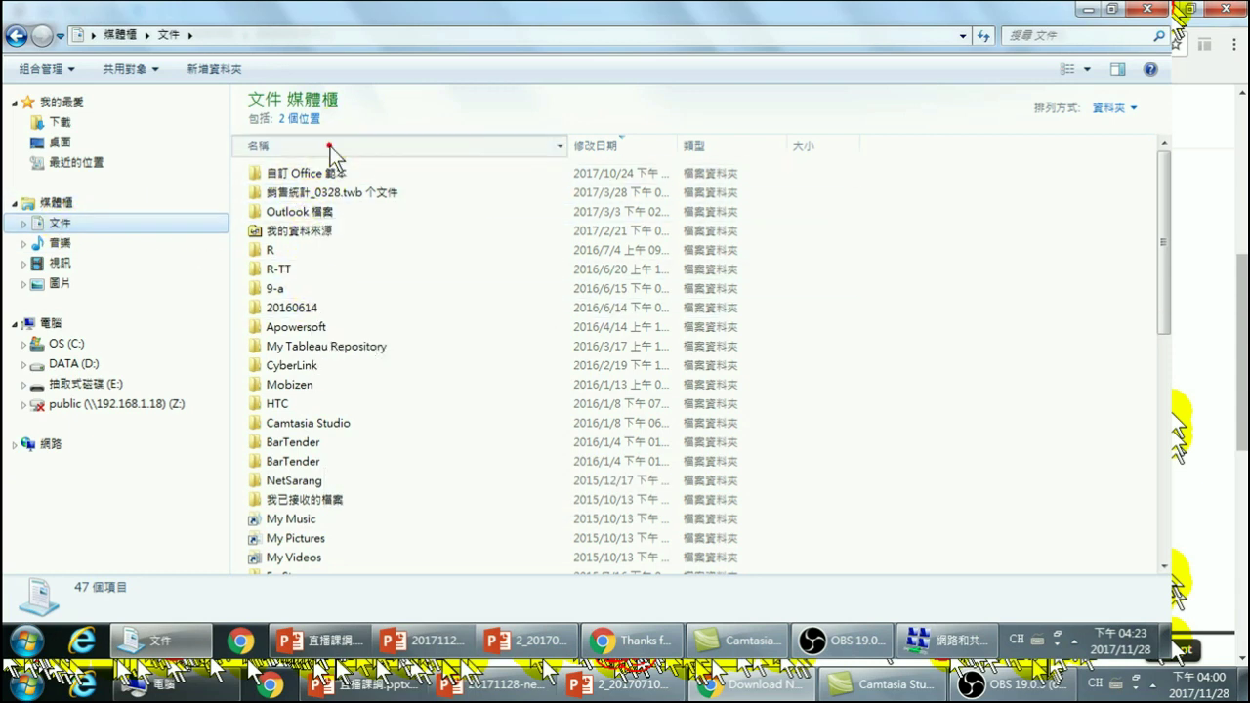
{"action": "left_click", "coordinate": [331, 145]}
{"action": "left_click", "coordinate": [330, 144]}
{"action": "left_click", "coordinate": [330, 146]}
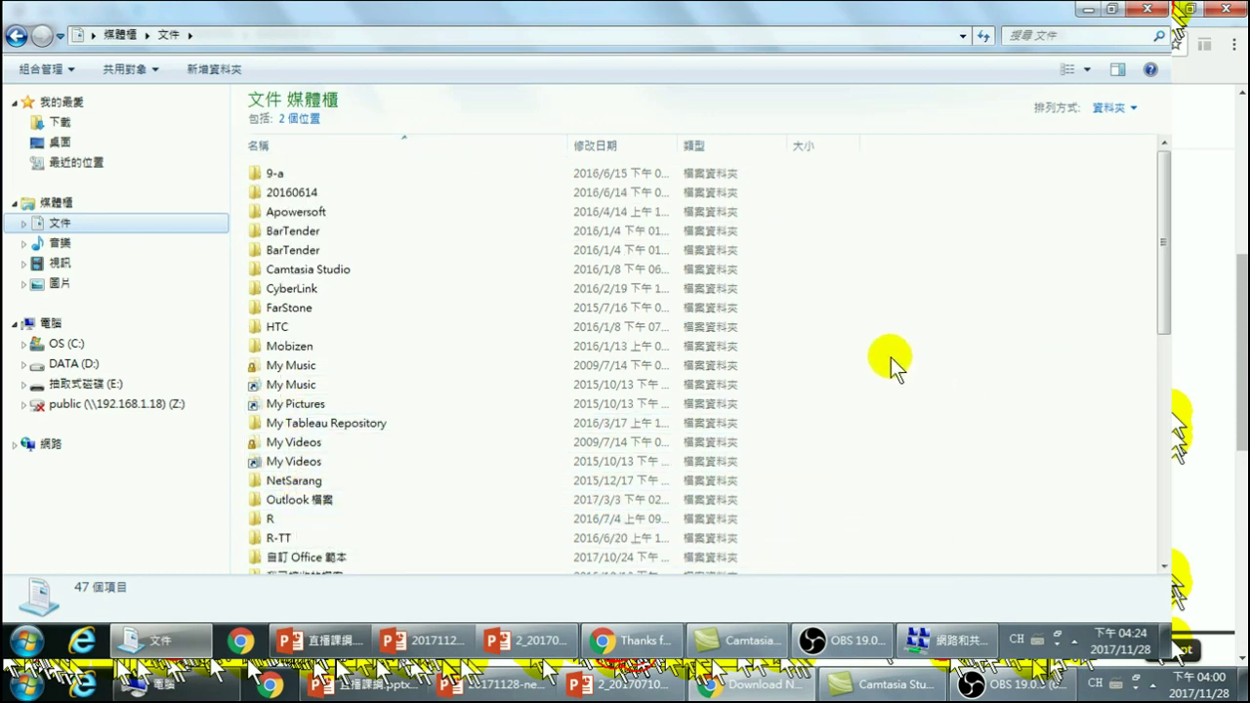
Minimize all open windows and bring up the Start menu
{"action": "left_click", "coordinate": [1087, 9]}
{"action": "left_click", "coordinate": [1090, 9]}
{"action": "left_click", "coordinate": [1090, 10]}
{"action": "key", "text": "super"}
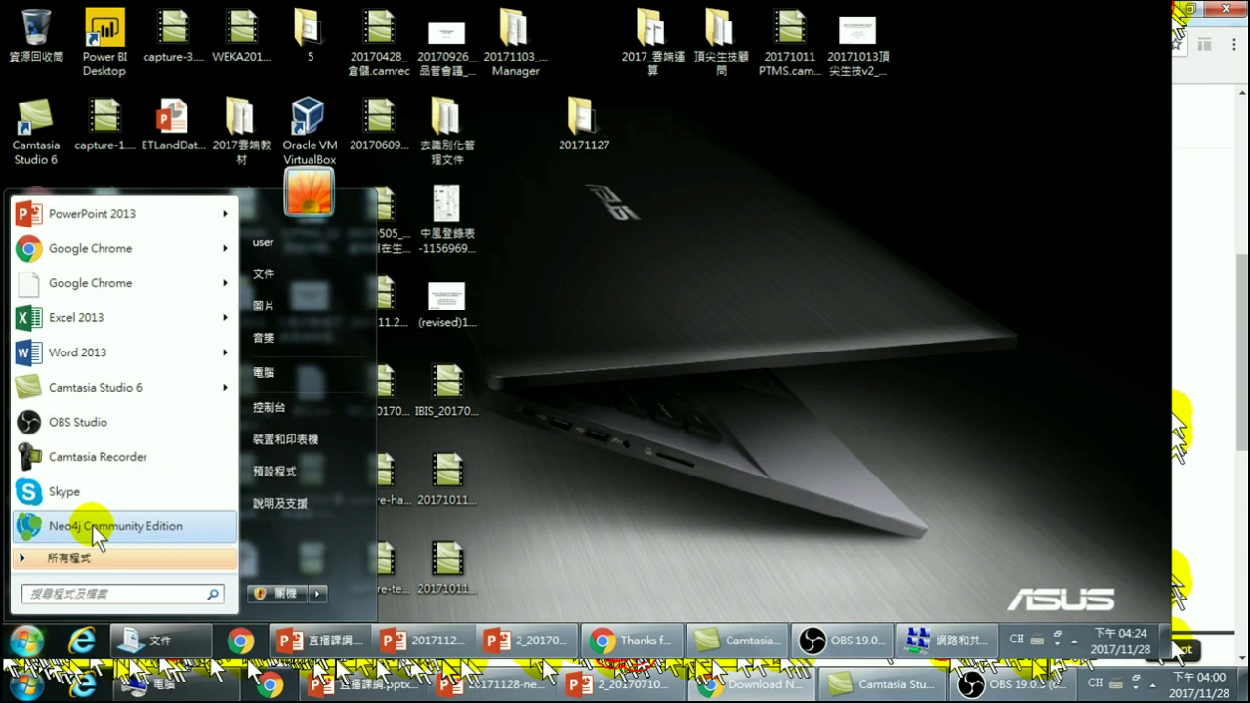
Launch Neo4j Community Edition from the Start menu
{"action": "left_click", "coordinate": [94, 532]}
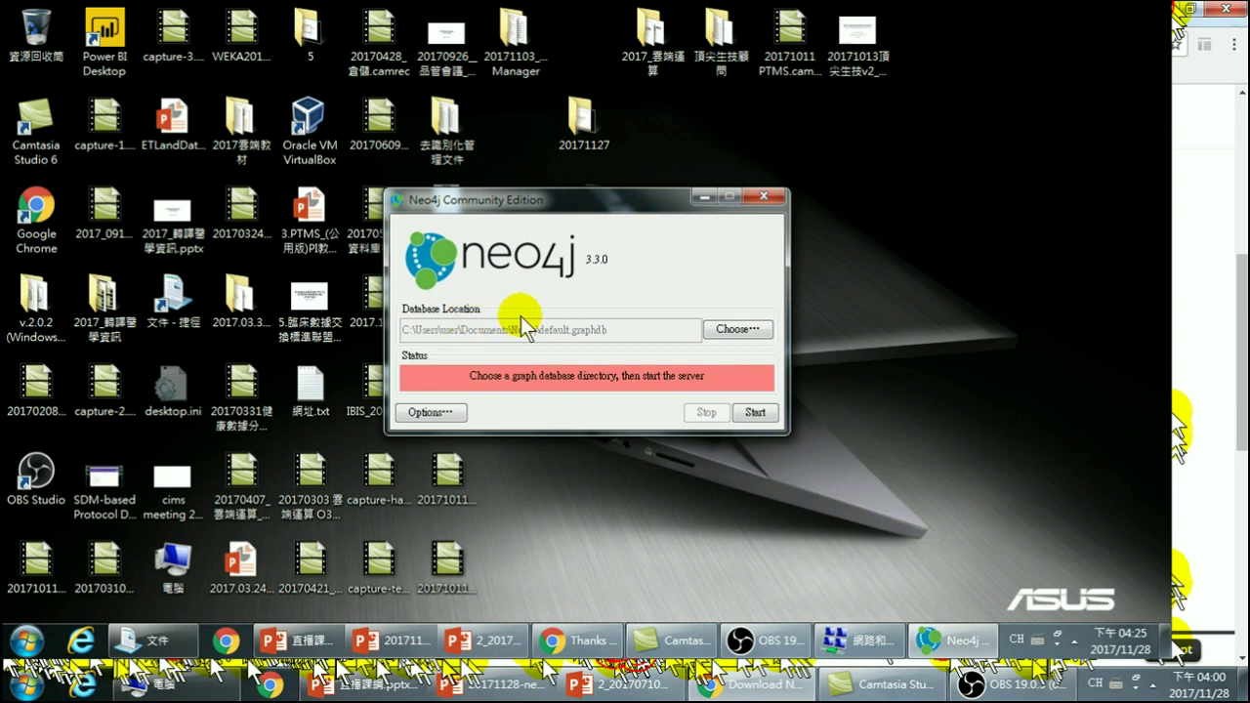
Open the Select database folder dialog from the launcher's Choose… button
{"action": "left_click", "coordinate": [732, 329]}
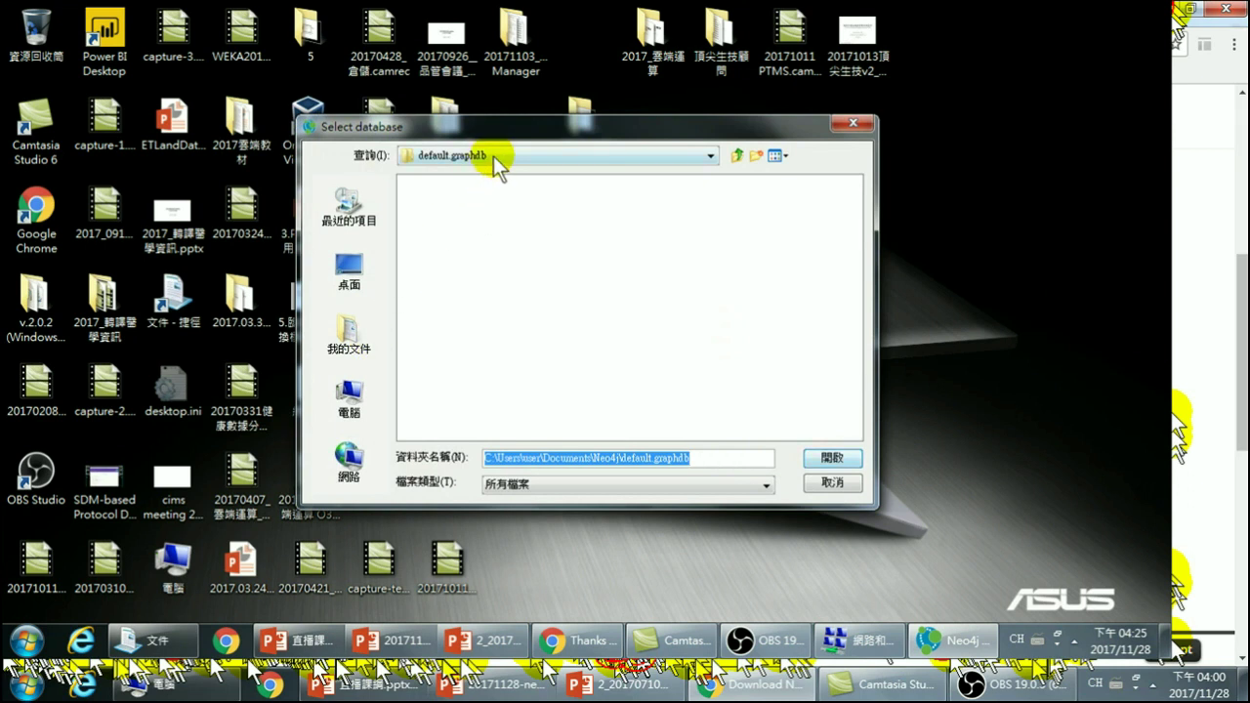
{"action": "left_click", "coordinate": [498, 156]}
{"action": "scroll", "coordinate": [517, 253], "scroll_direction": "up", "scroll_amount": 3}
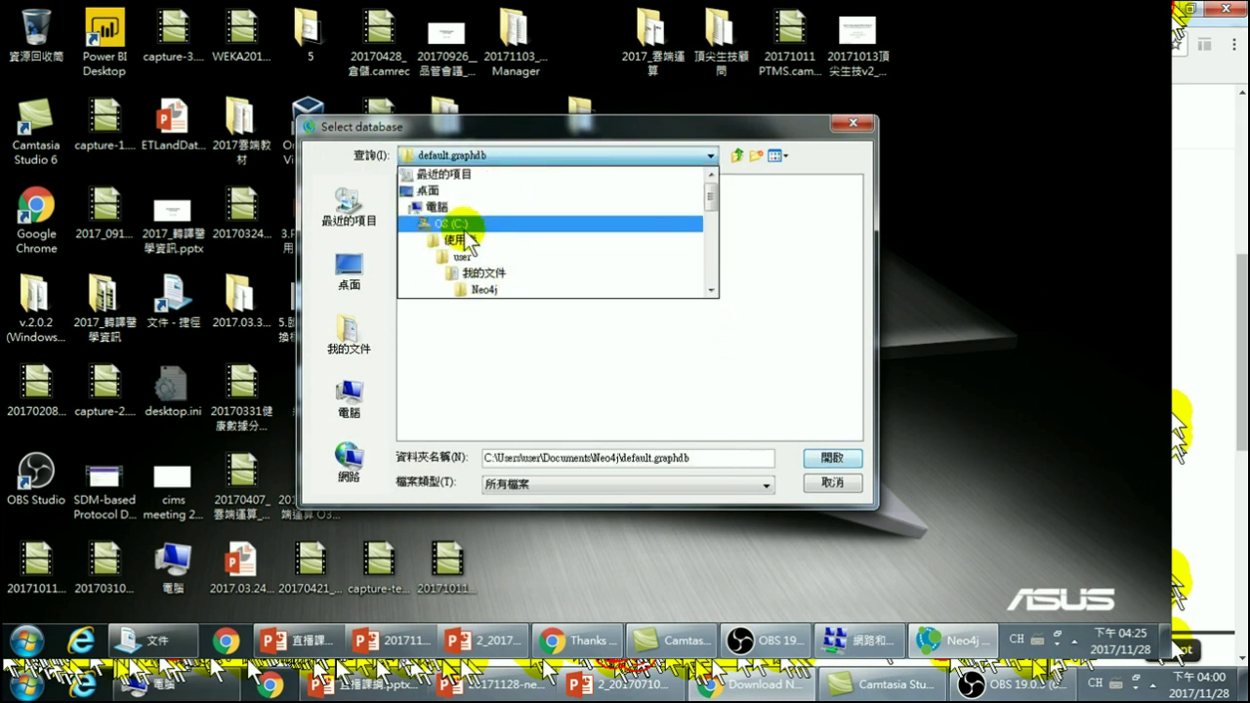
{"action": "scroll", "coordinate": [500, 276], "scroll_direction": "down", "scroll_amount": 1}
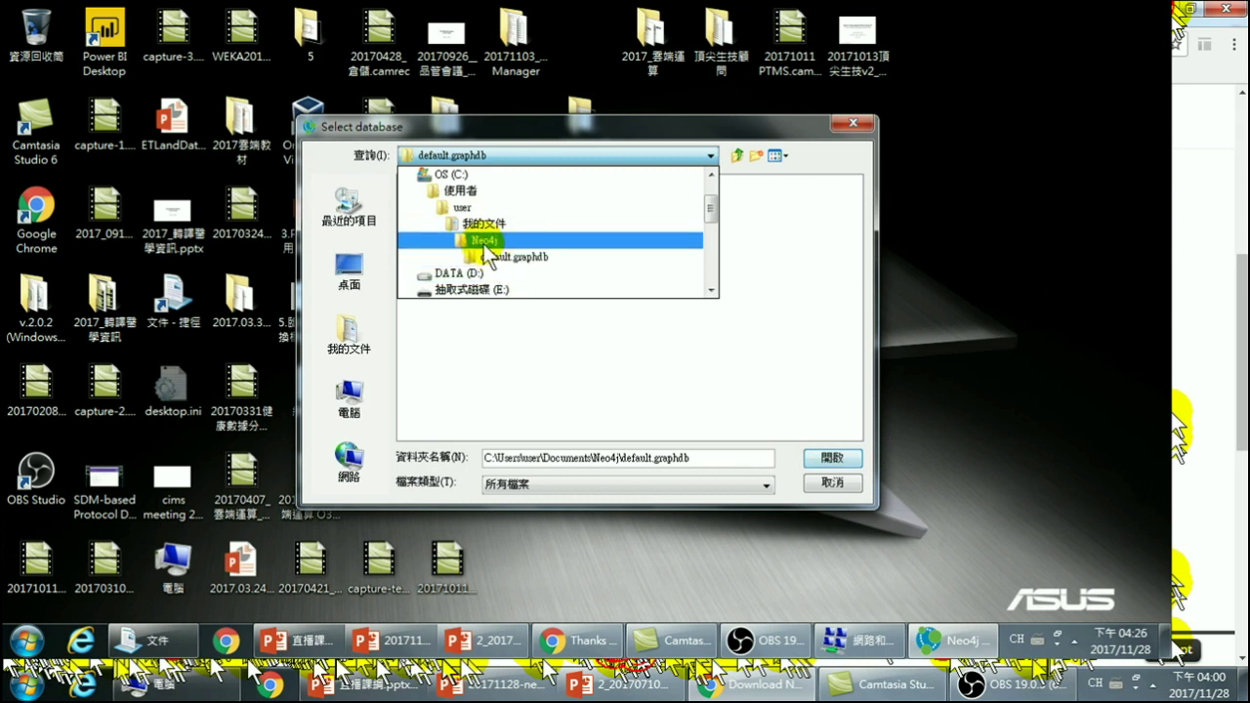
{"action": "left_click", "coordinate": [829, 482]}
{"action": "left_click", "coordinate": [829, 484]}
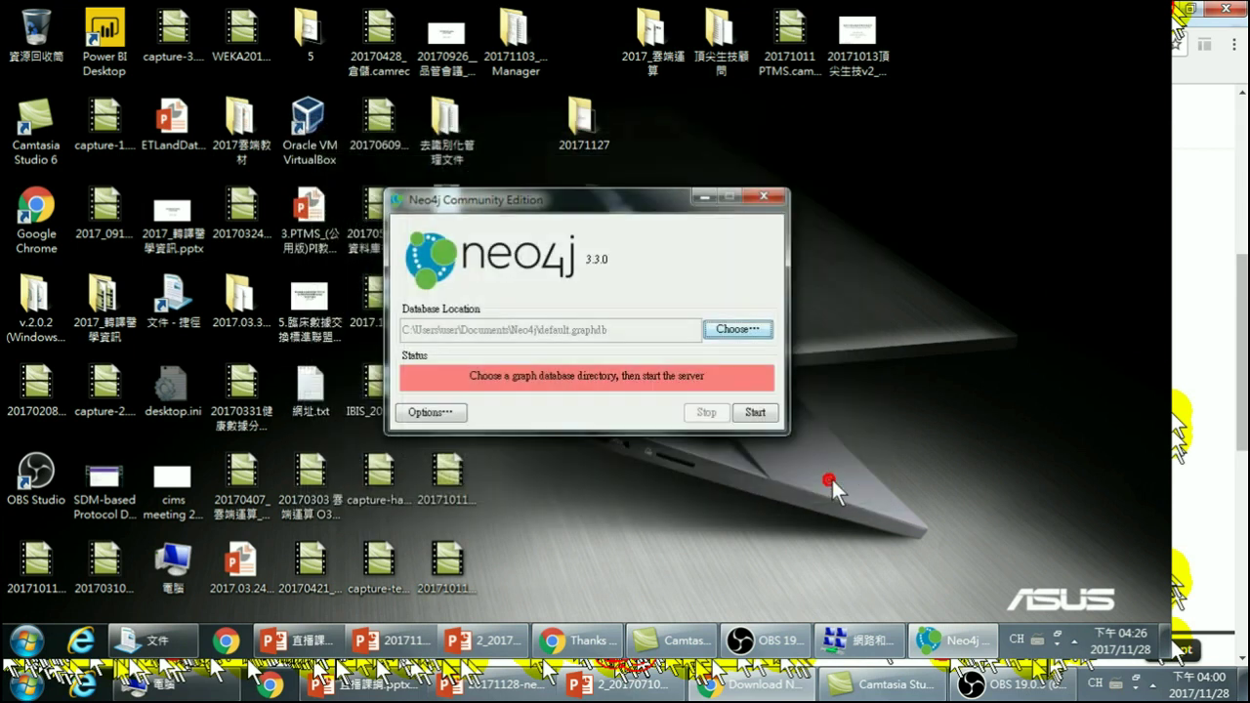
Bring back the Documents Explorer window and open its Neo4j folder
{"action": "left_click", "coordinate": [166, 642]}
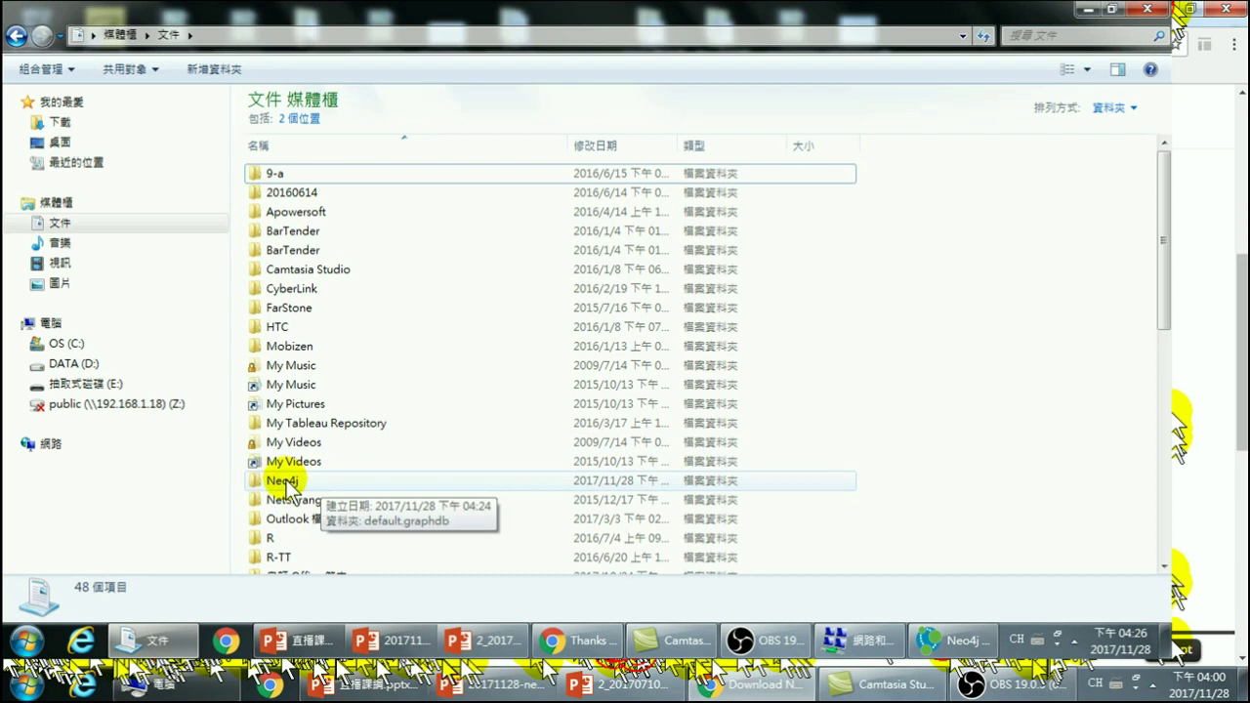
{"action": "double_click", "coordinate": [296, 480]}
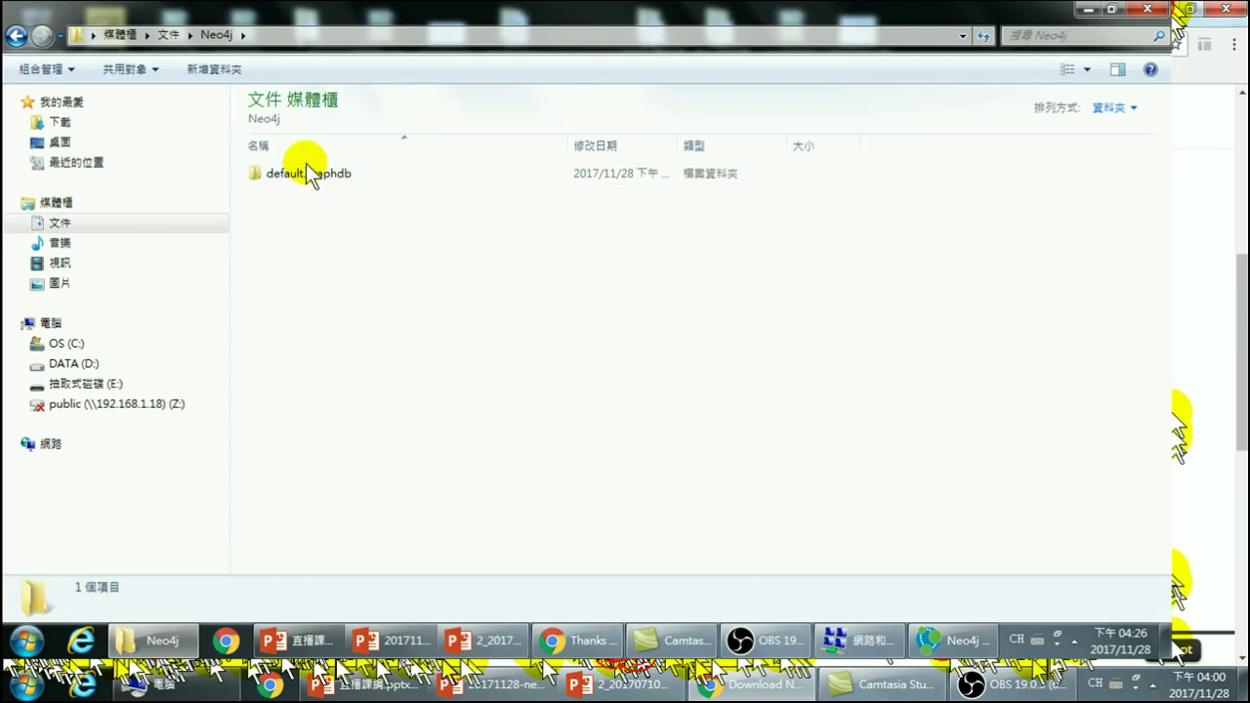
Create a new folder named ex20171128 beside default.graphdb via 新增 > 資料夾
{"action": "right_click", "coordinate": [298, 243]}
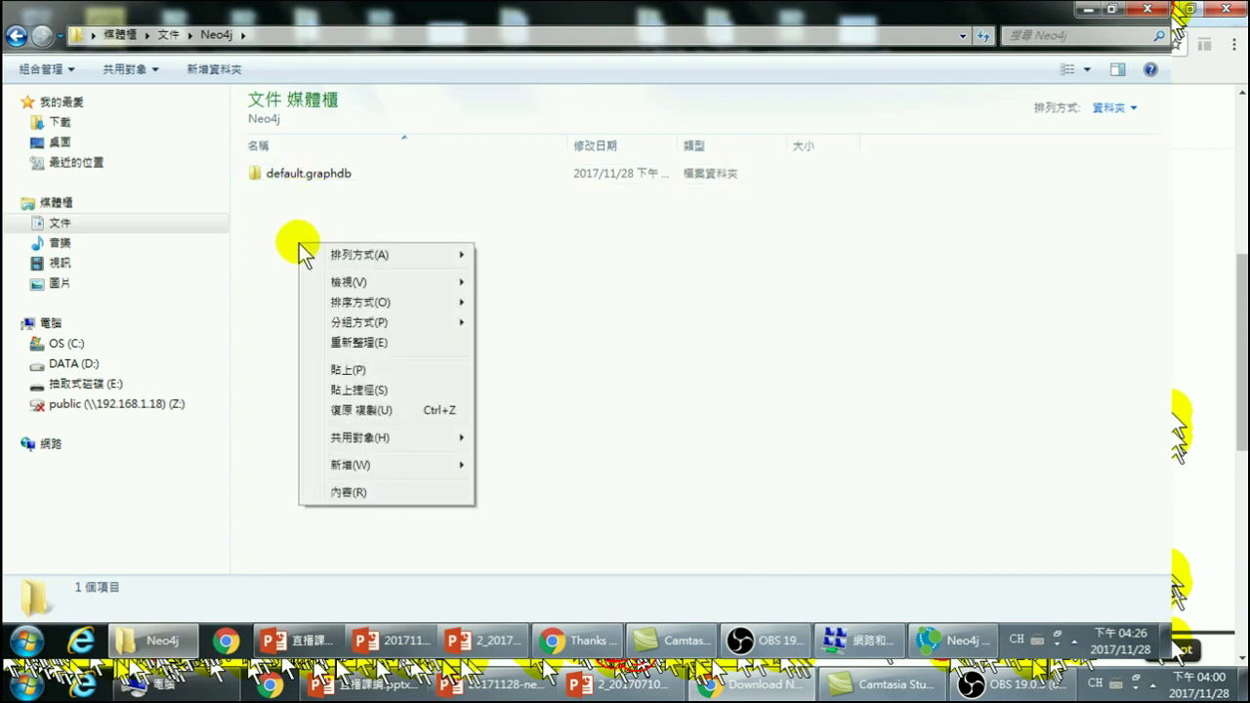
{"action": "left_click", "coordinate": [363, 466]}
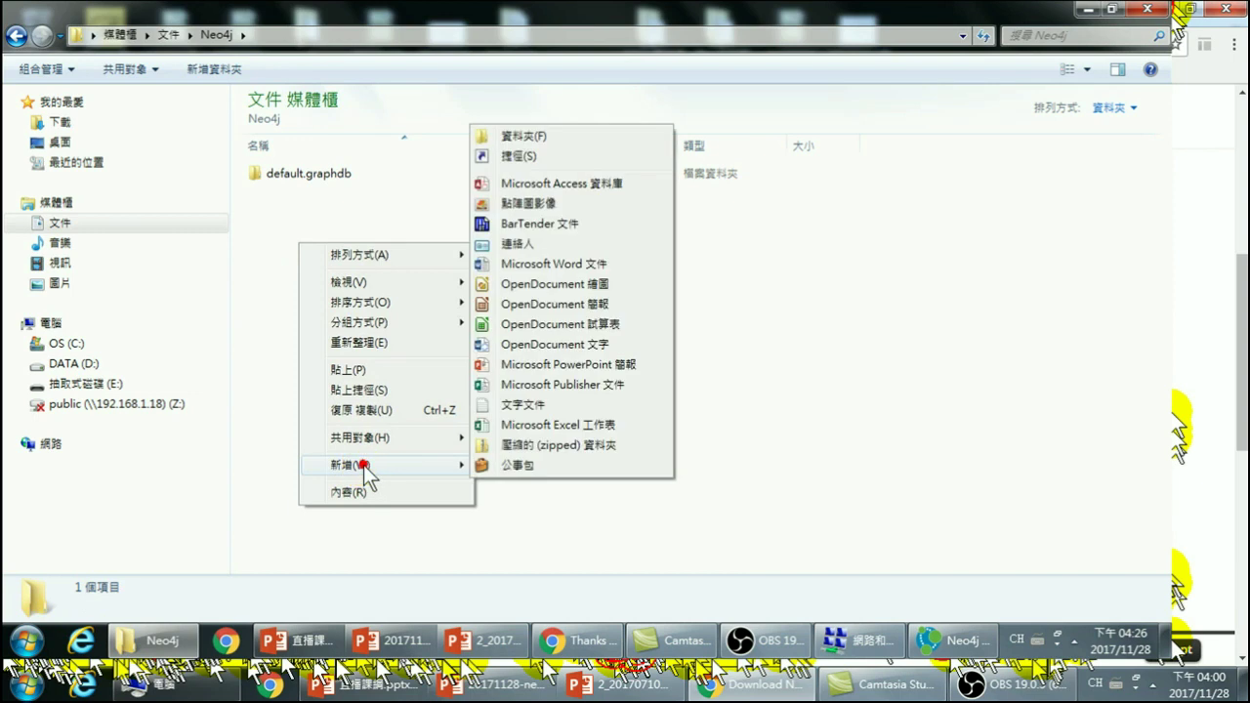
{"action": "left_click", "coordinate": [536, 133]}
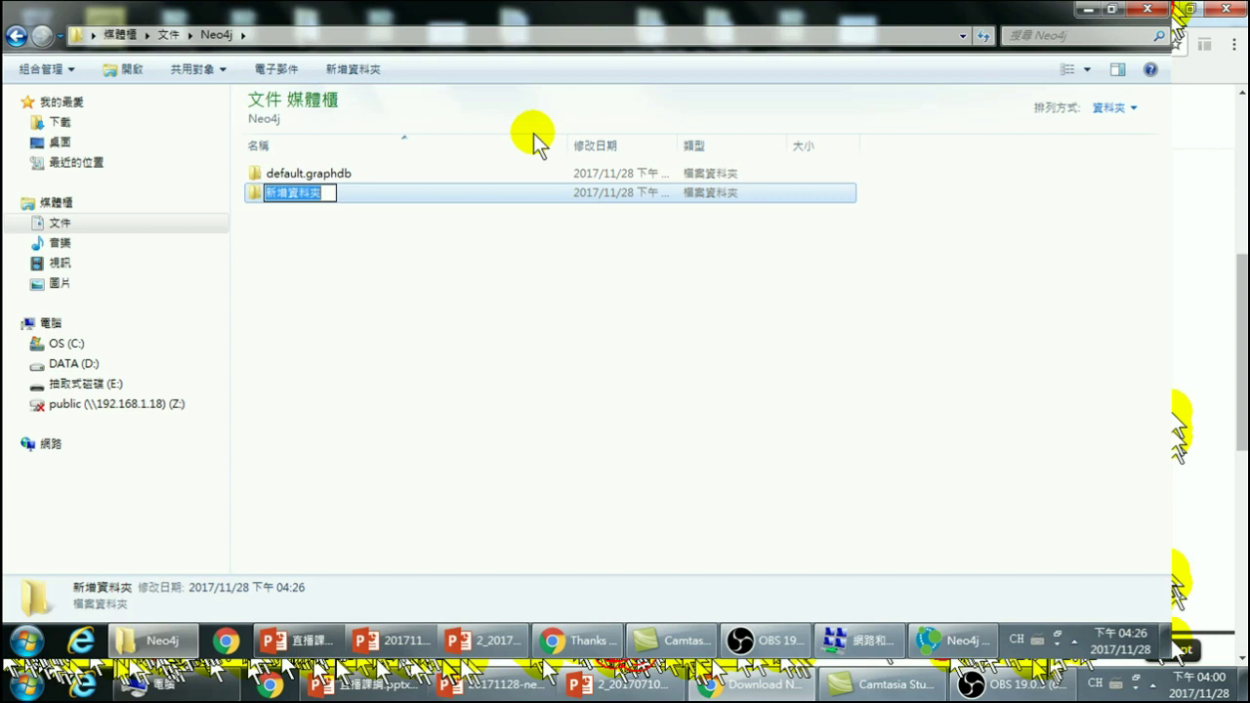
{"action": "type", "text": "ex"}
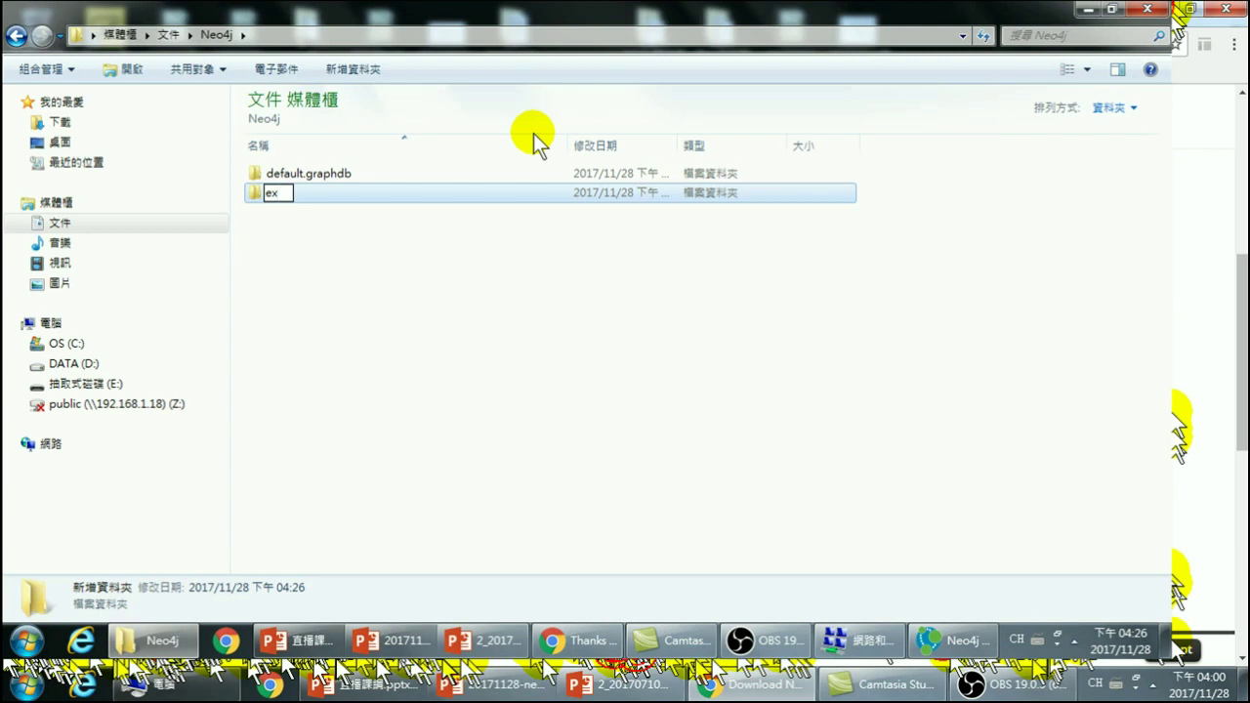
{"action": "type", "text": "2017112"}
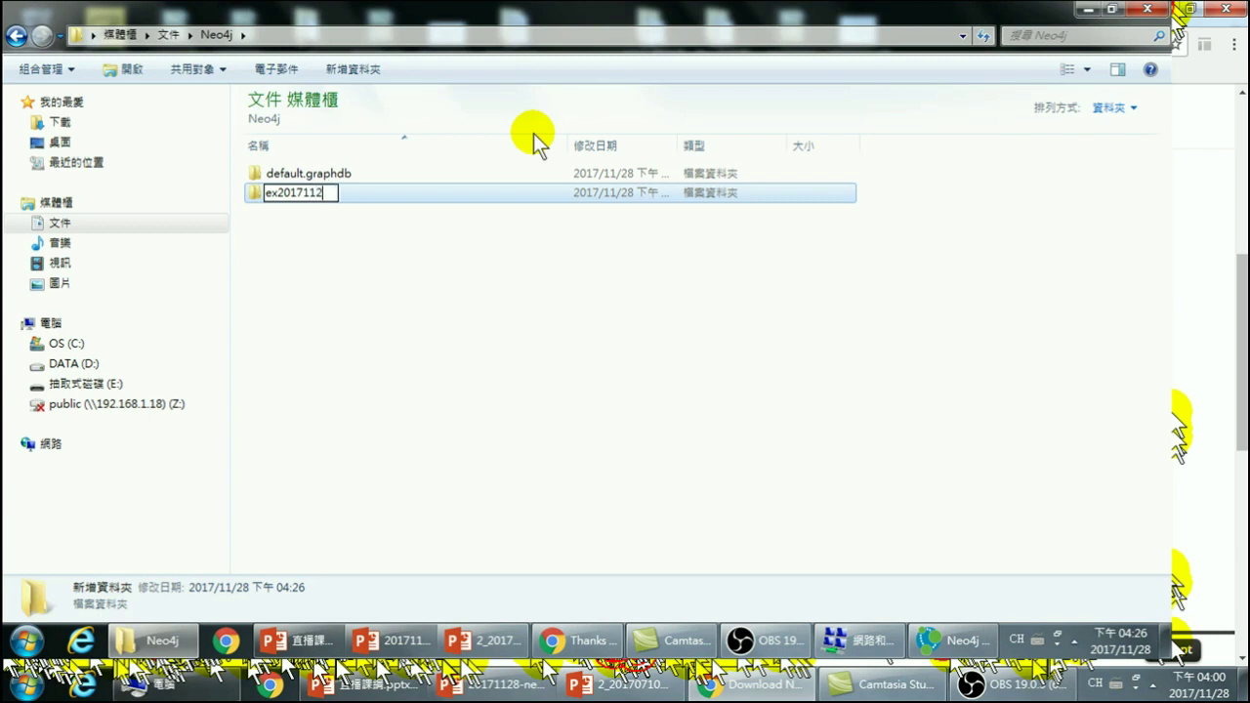
{"action": "type", "text": "8"}
{"action": "key", "text": "Return"}
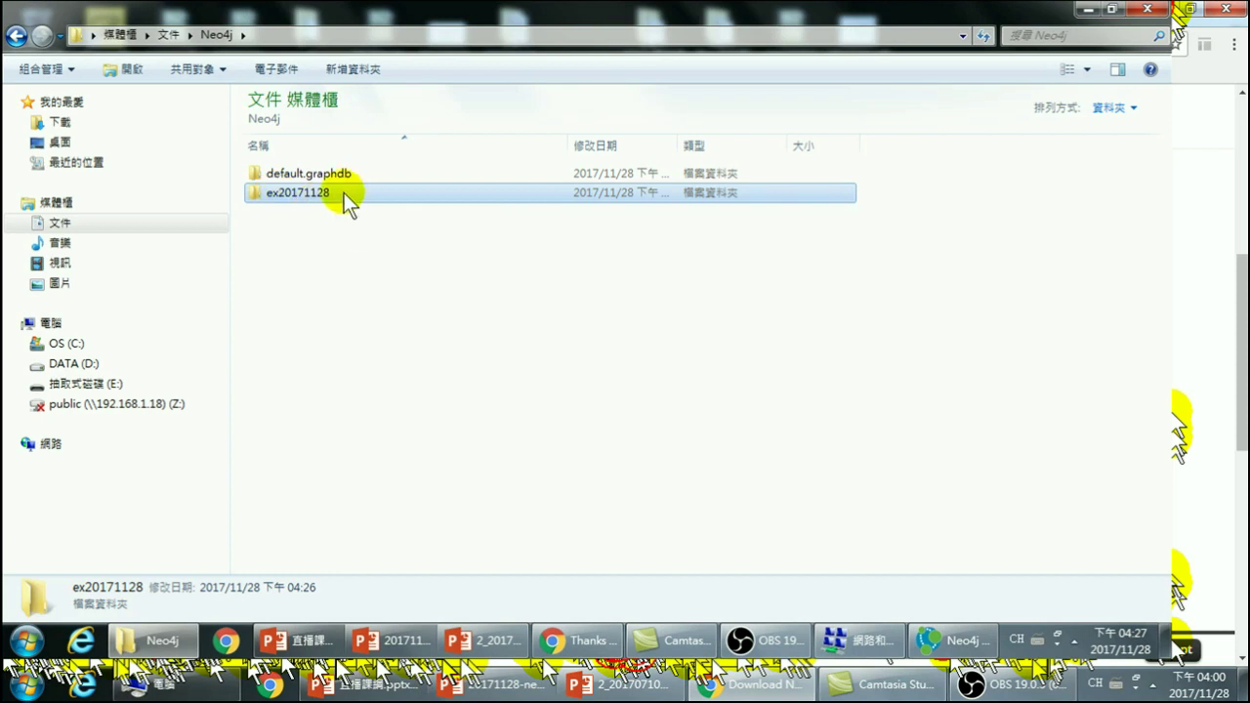
{"action": "left_click", "coordinate": [302, 192]}
{"action": "right_click", "coordinate": [303, 191]}
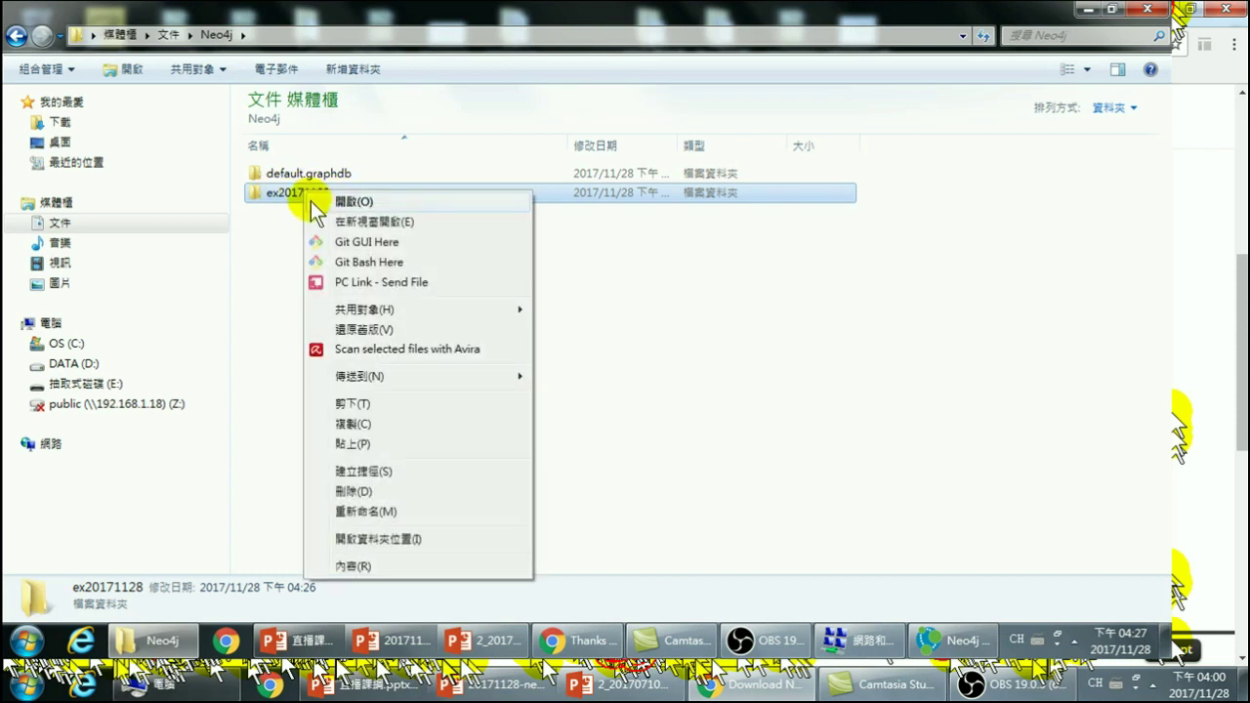
{"action": "left_click", "coordinate": [635, 411]}
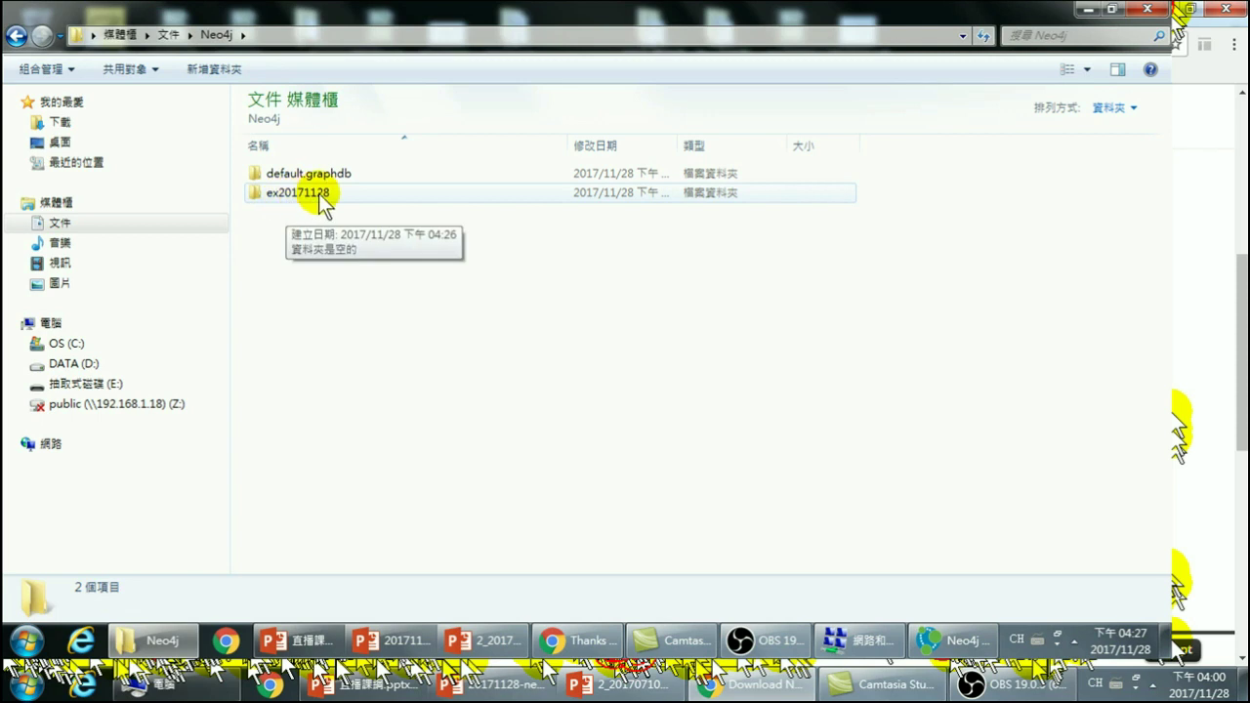
Point the Neo4j database location to Documents\Neo4j\ex20171128 through the Choose… folder picker
{"action": "left_click", "coordinate": [963, 637]}
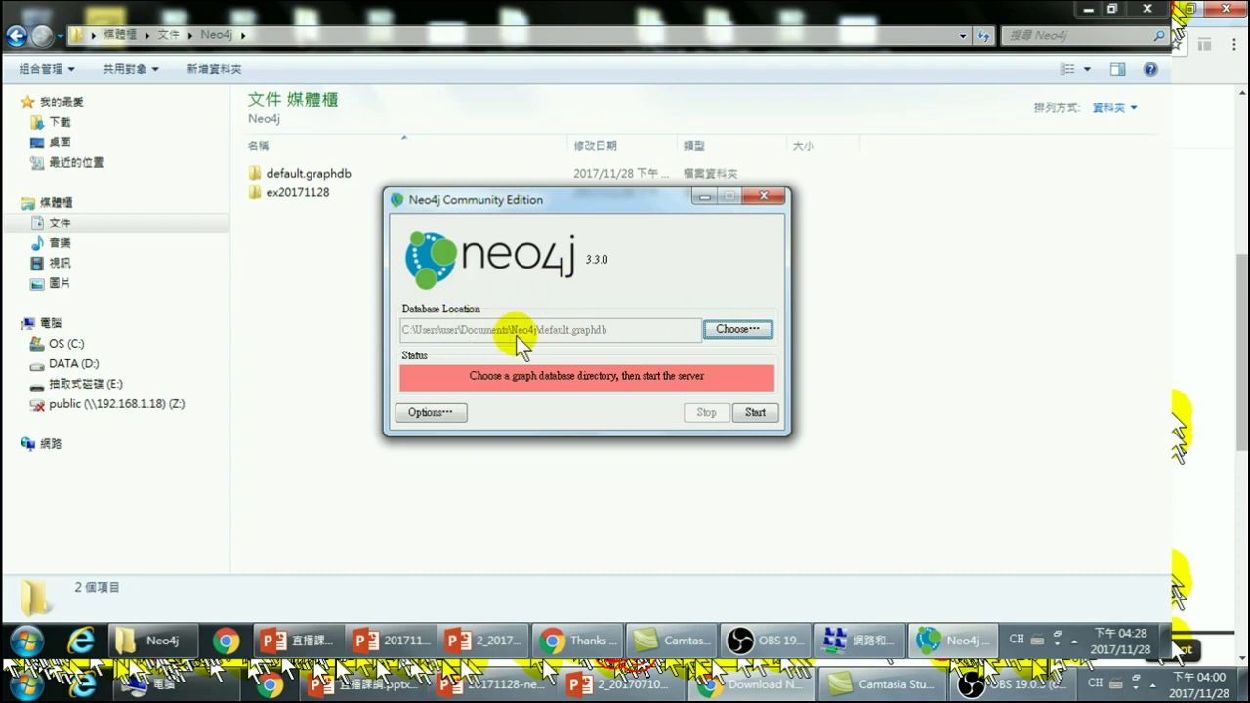
{"action": "left_click", "coordinate": [733, 330]}
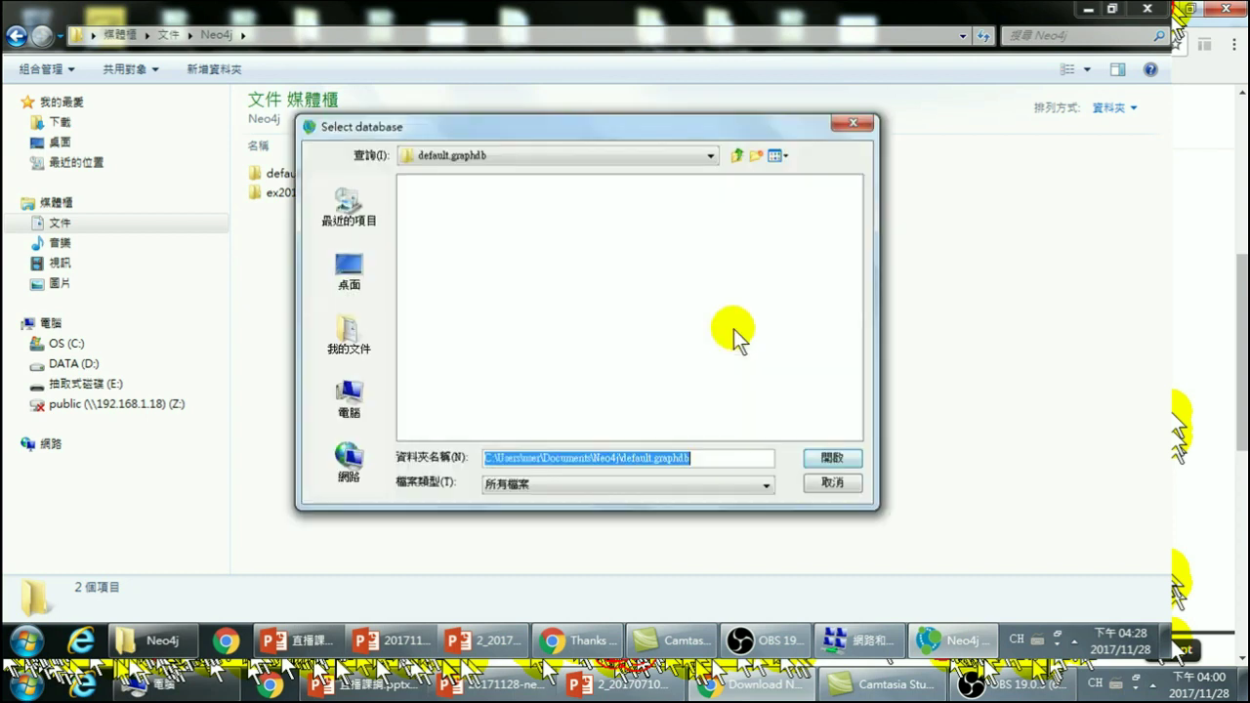
{"action": "left_click", "coordinate": [482, 151]}
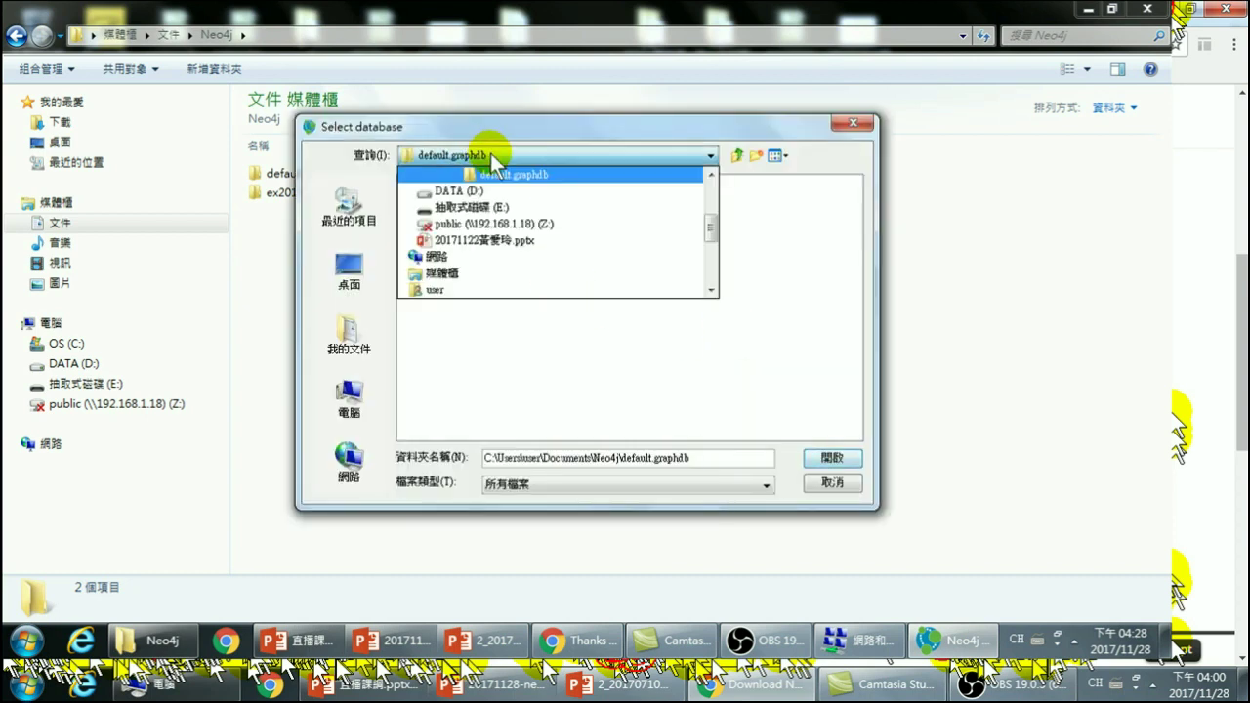
{"action": "left_click", "coordinate": [764, 257]}
{"action": "left_click", "coordinate": [541, 154]}
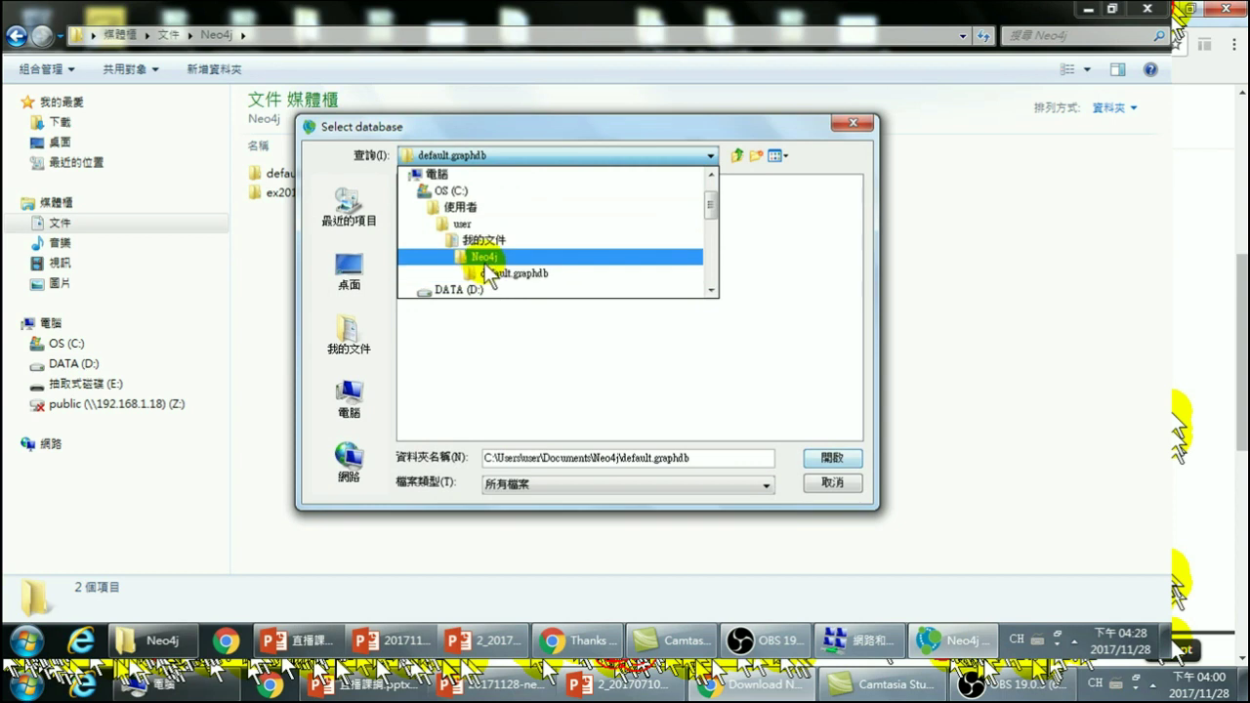
{"action": "left_click", "coordinate": [482, 259]}
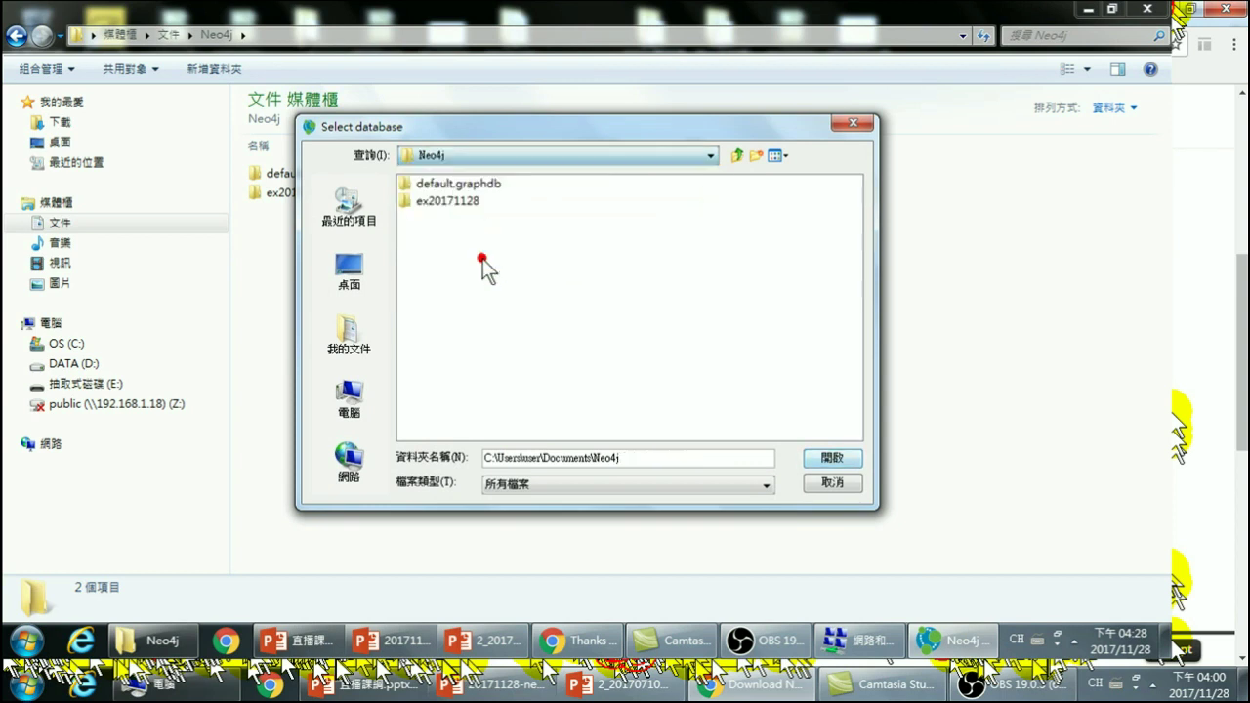
{"action": "left_click", "coordinate": [438, 202]}
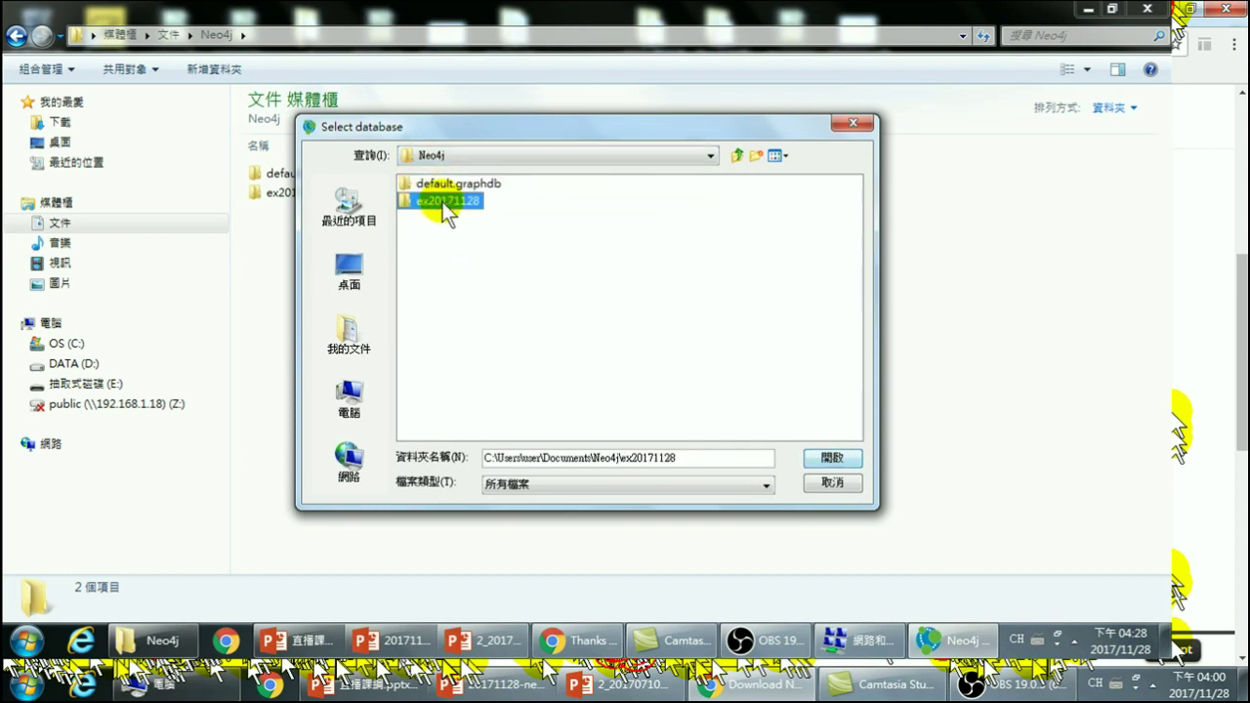
{"action": "left_click", "coordinate": [825, 458]}
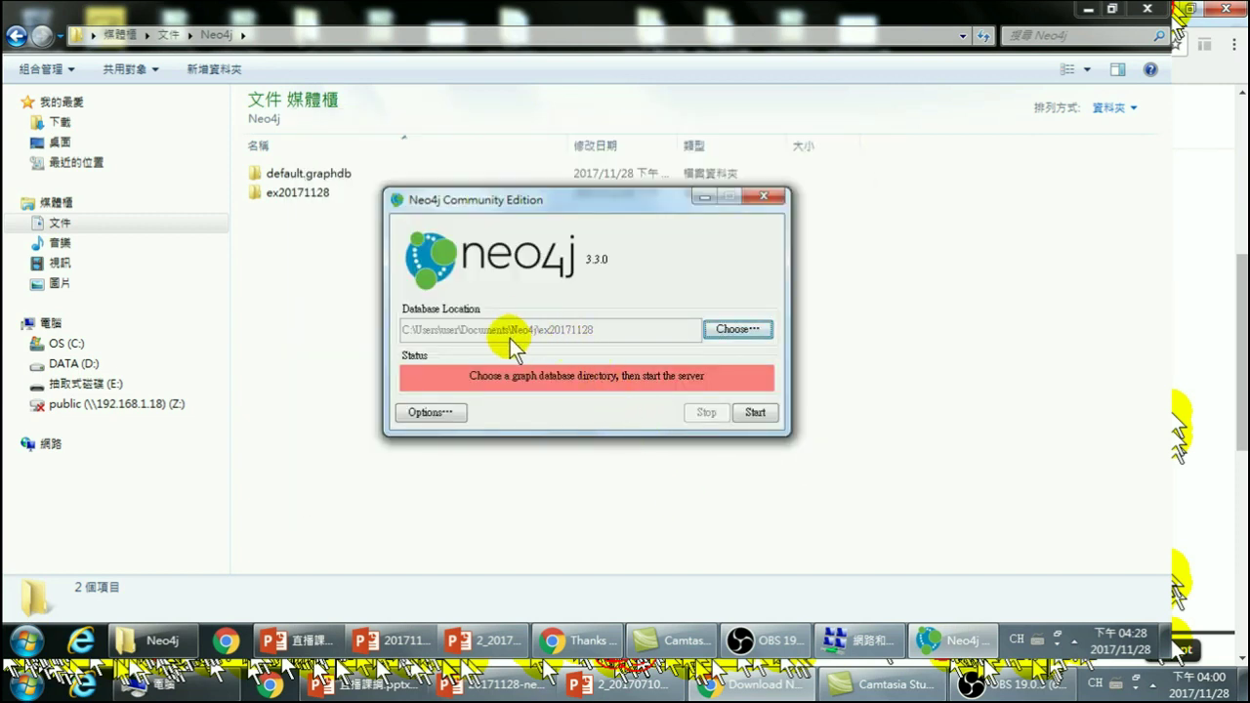
{"action": "left_click", "coordinate": [757, 414]}
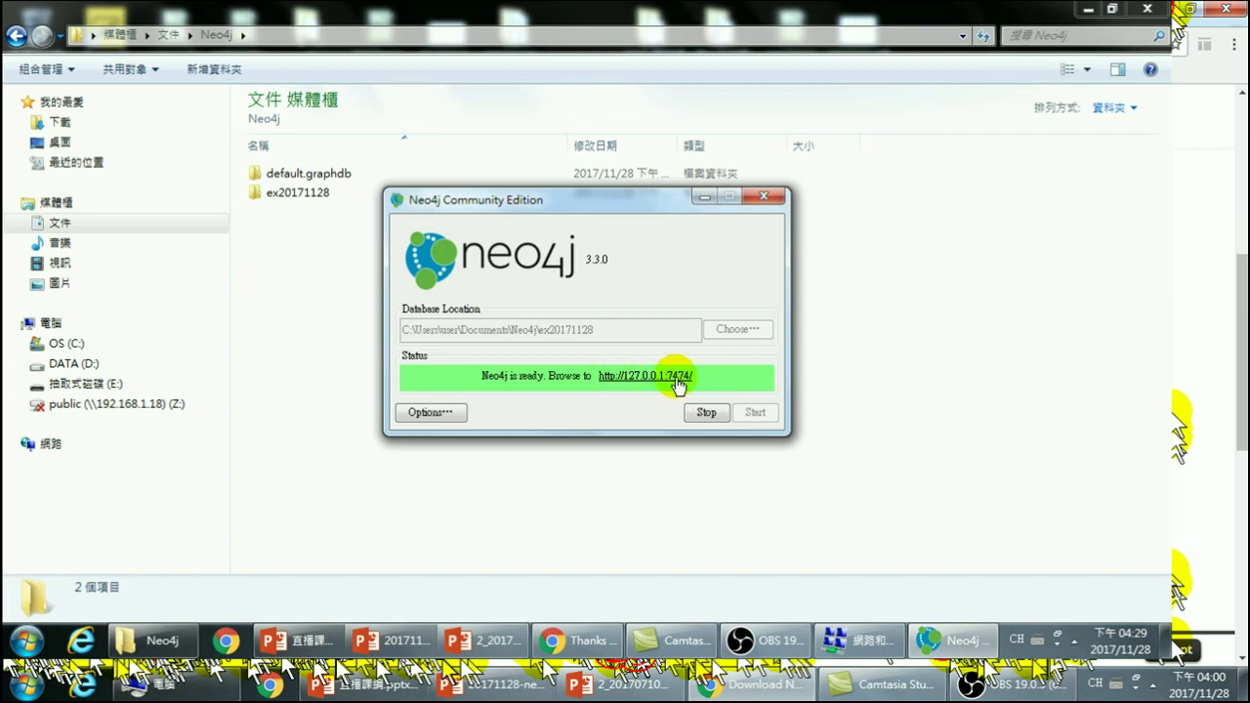
{"action": "left_click", "coordinate": [676, 379]}
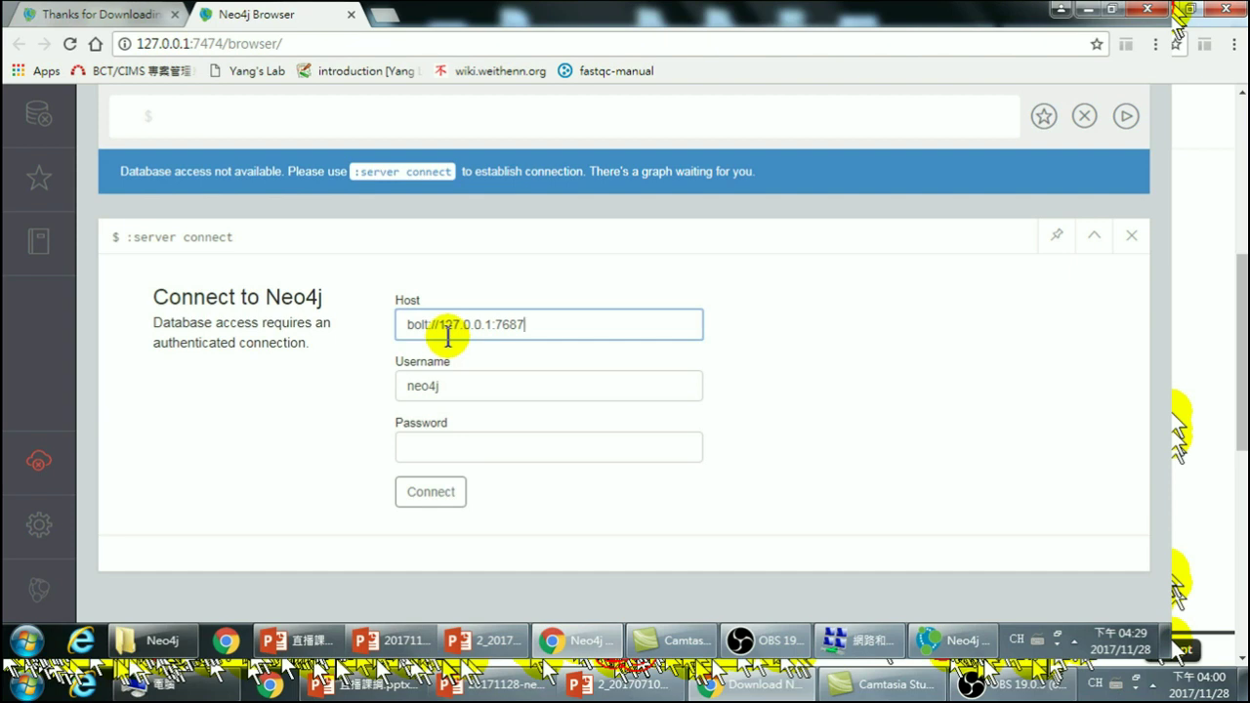
Fill in the default username and password and connect to the local Neo4j server
{"action": "left_click", "coordinate": [451, 387]}
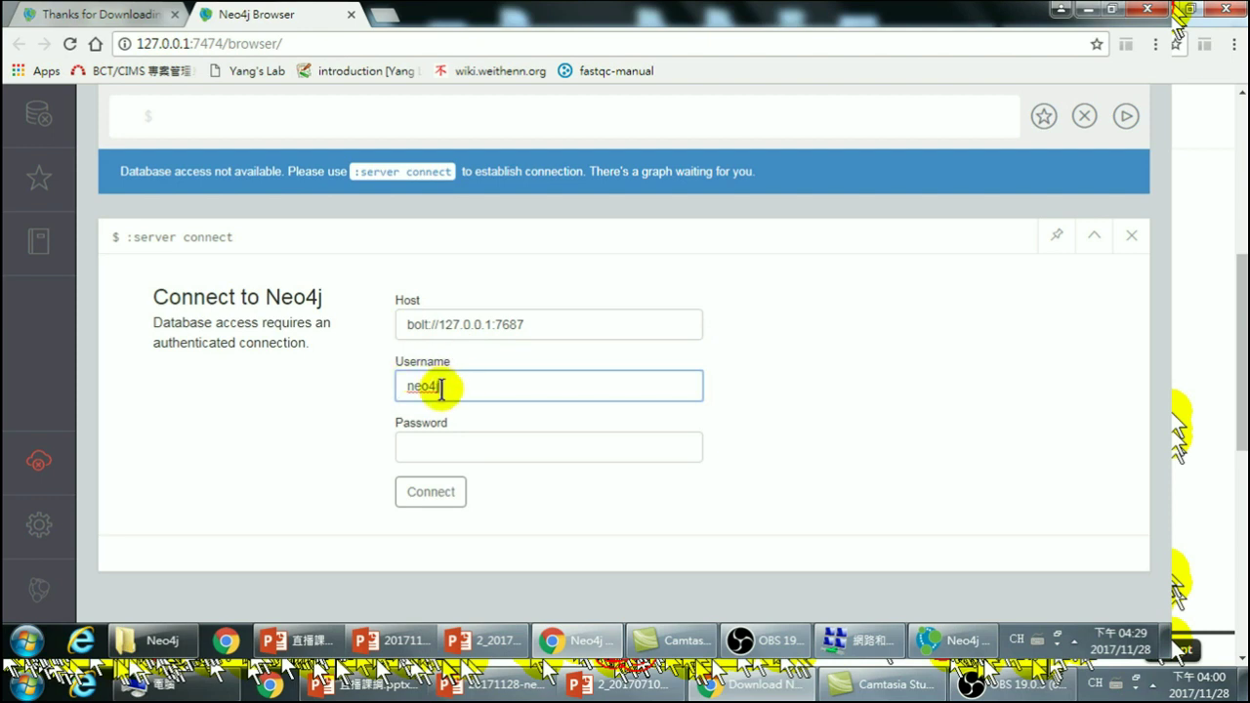
{"action": "left_click", "coordinate": [452, 446]}
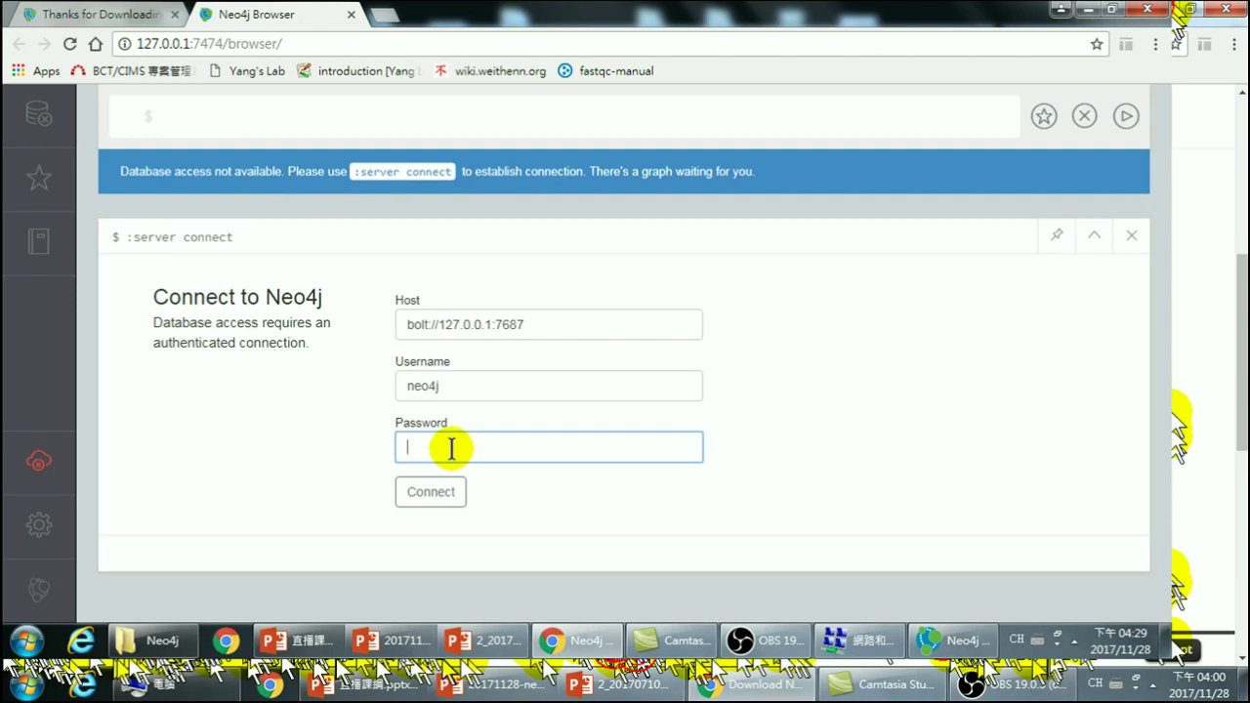
{"action": "type", "text": "neo"}
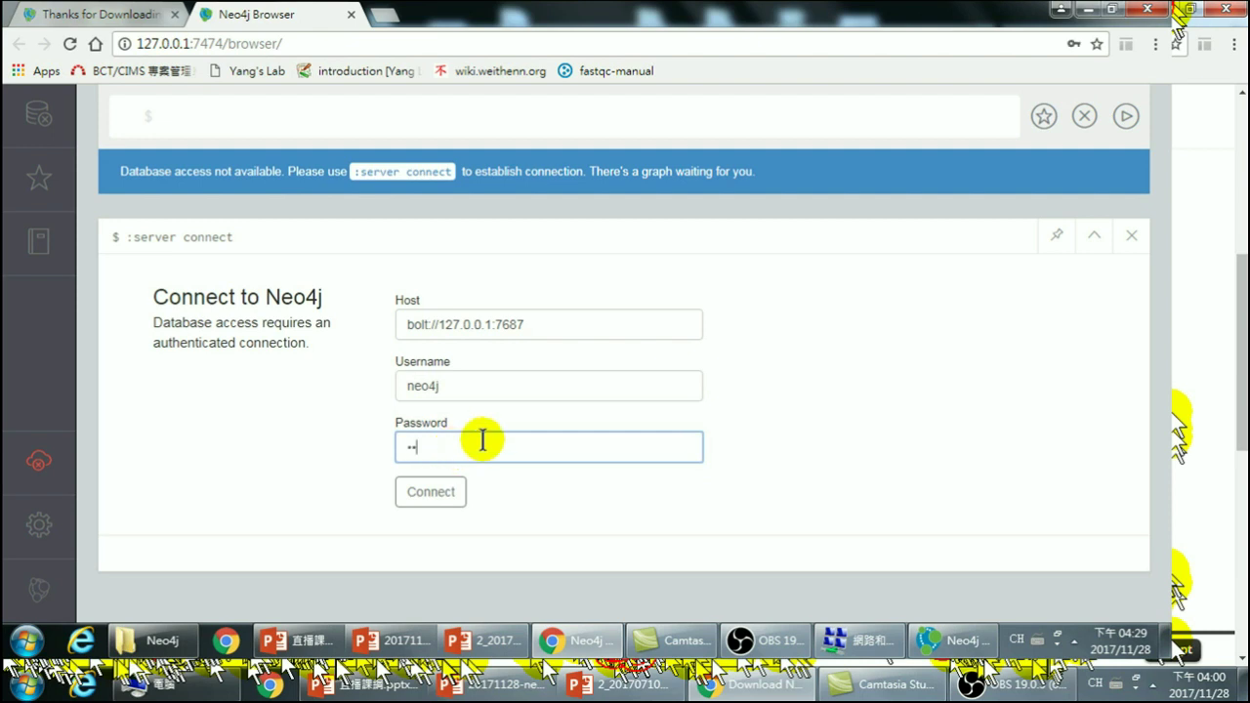
{"action": "type", "text": "4j"}
{"action": "left_click", "coordinate": [430, 492]}
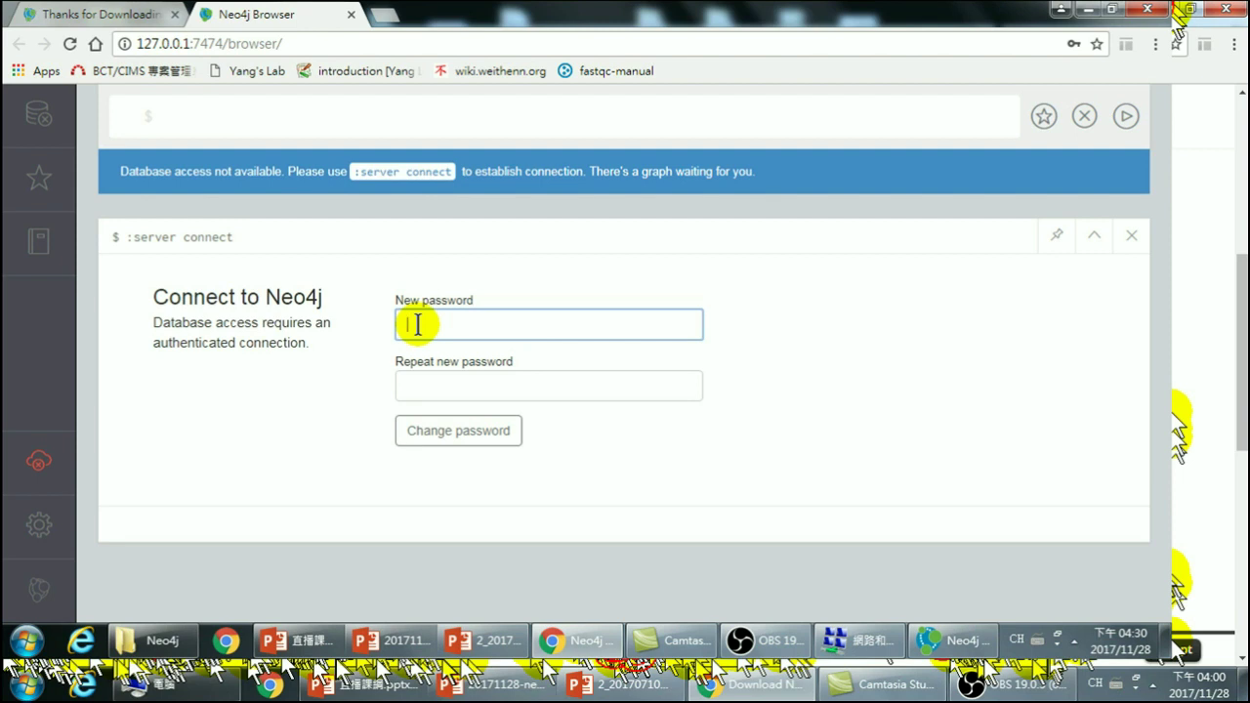
Enter and confirm a new database password to finish connecting
{"action": "left_click", "coordinate": [430, 391]}
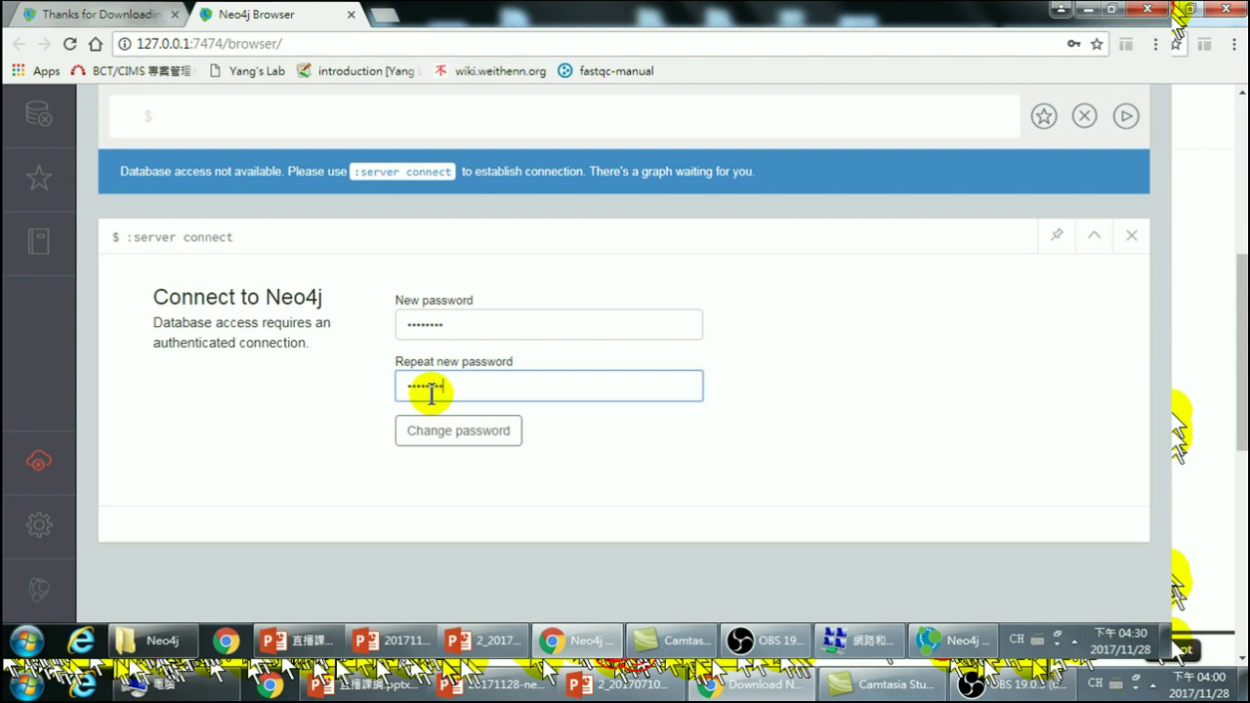
{"action": "left_click", "coordinate": [461, 440]}
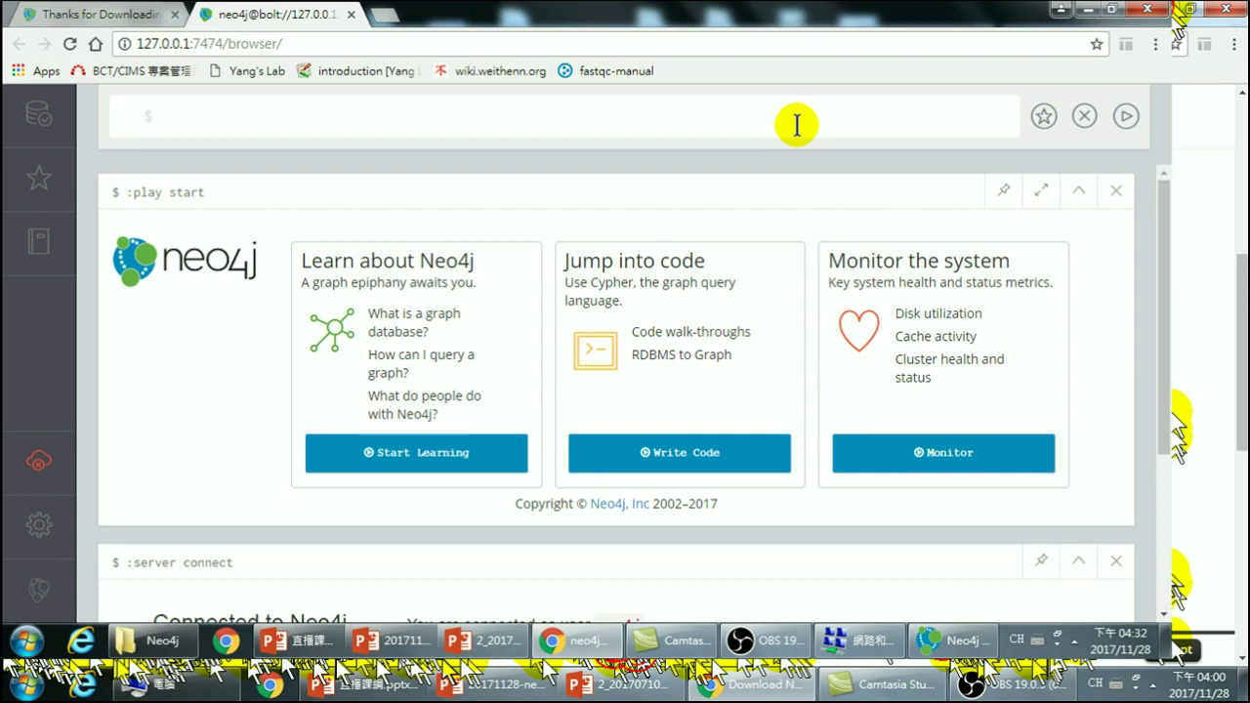
Close the Neo4j Browser tab and restore the Neo4j Community Edition window
{"action": "left_click", "coordinate": [351, 13]}
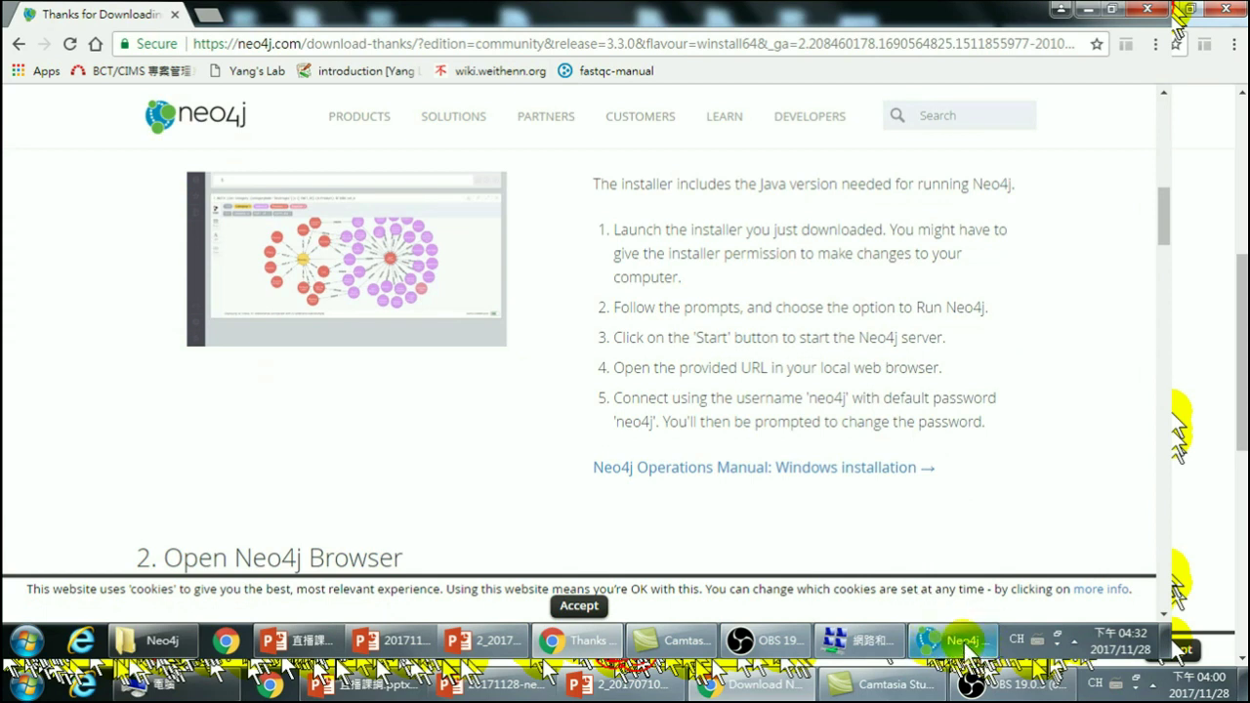
{"action": "left_click", "coordinate": [962, 644]}
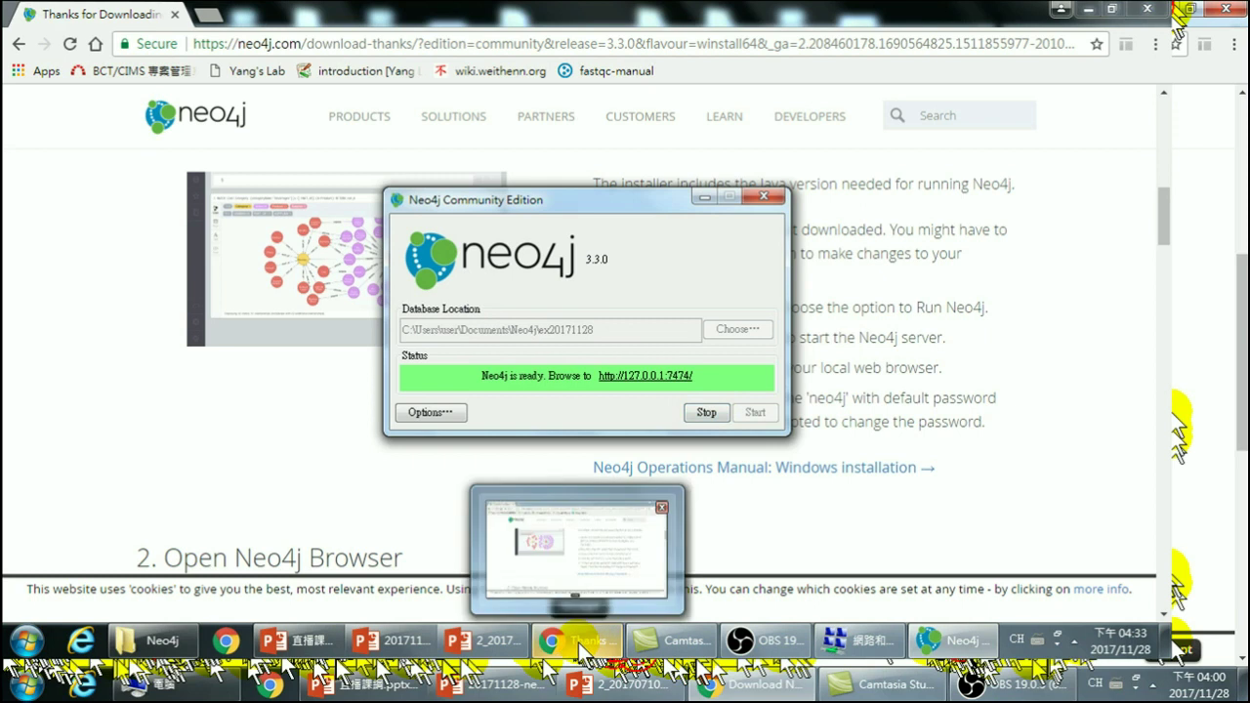
Stop the running Neo4j server and close the Community Edition window
{"action": "left_click", "coordinate": [705, 413]}
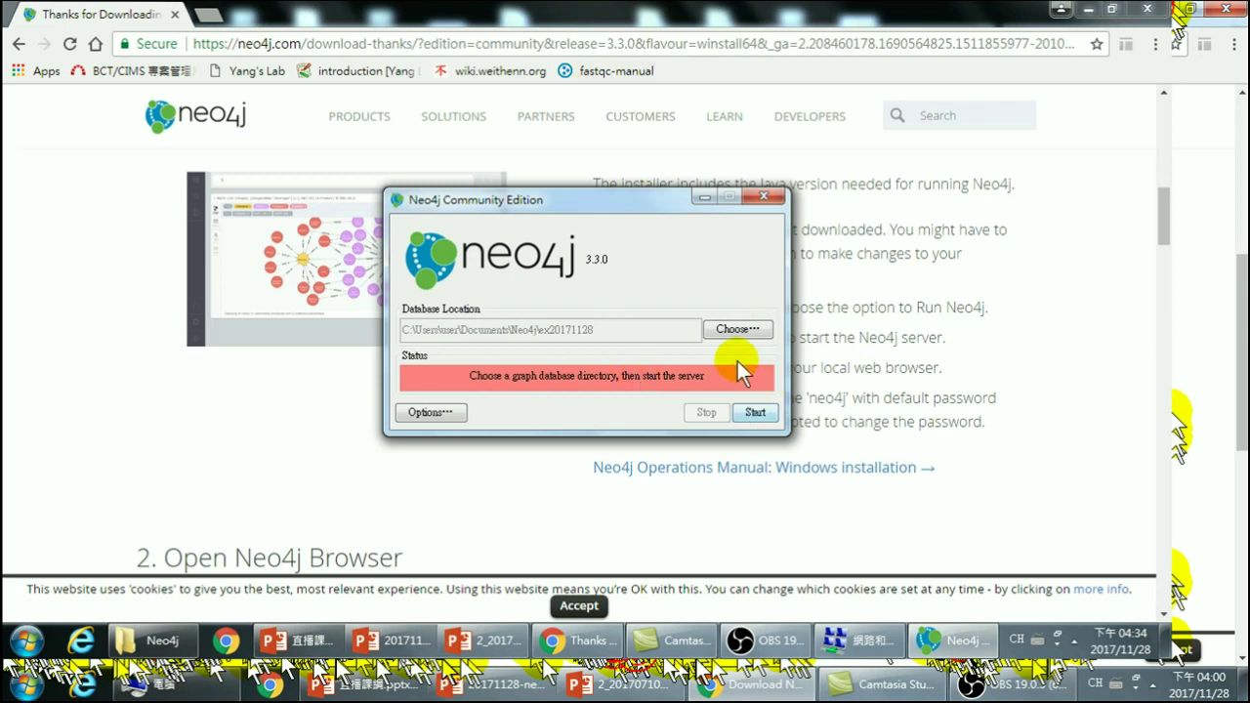
{"action": "mouse_move", "coordinate": [160, 645]}
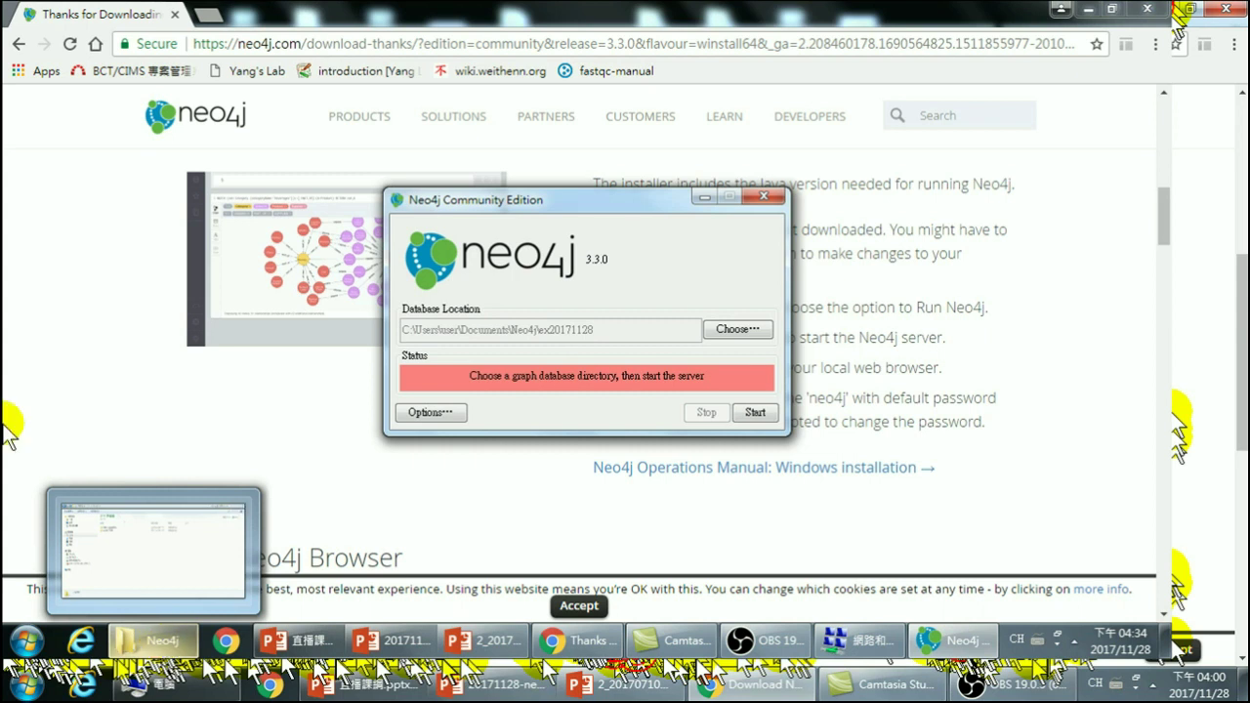
{"action": "left_click", "coordinate": [762, 198]}
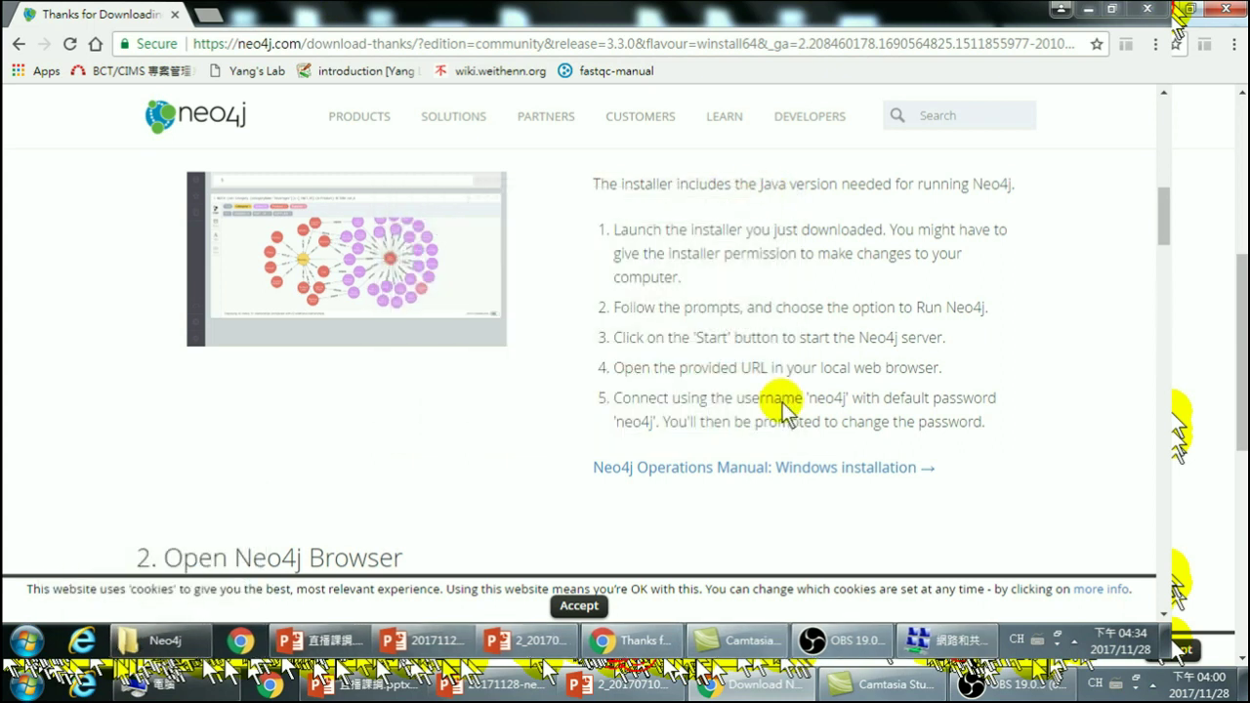
Close Chrome and the old folder window, then reopen Explorer at Documents
{"action": "left_click", "coordinate": [175, 16]}
{"action": "left_click", "coordinate": [1148, 10]}
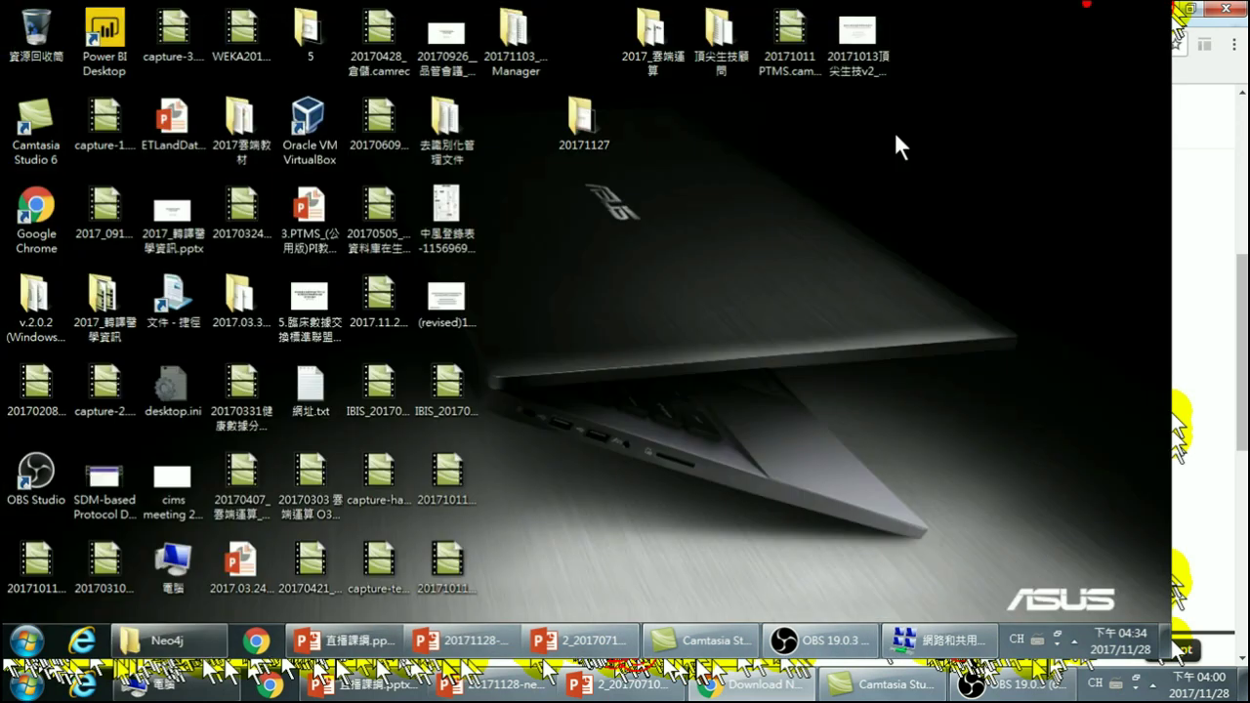
{"action": "left_click", "coordinate": [188, 645]}
{"action": "left_click", "coordinate": [63, 224]}
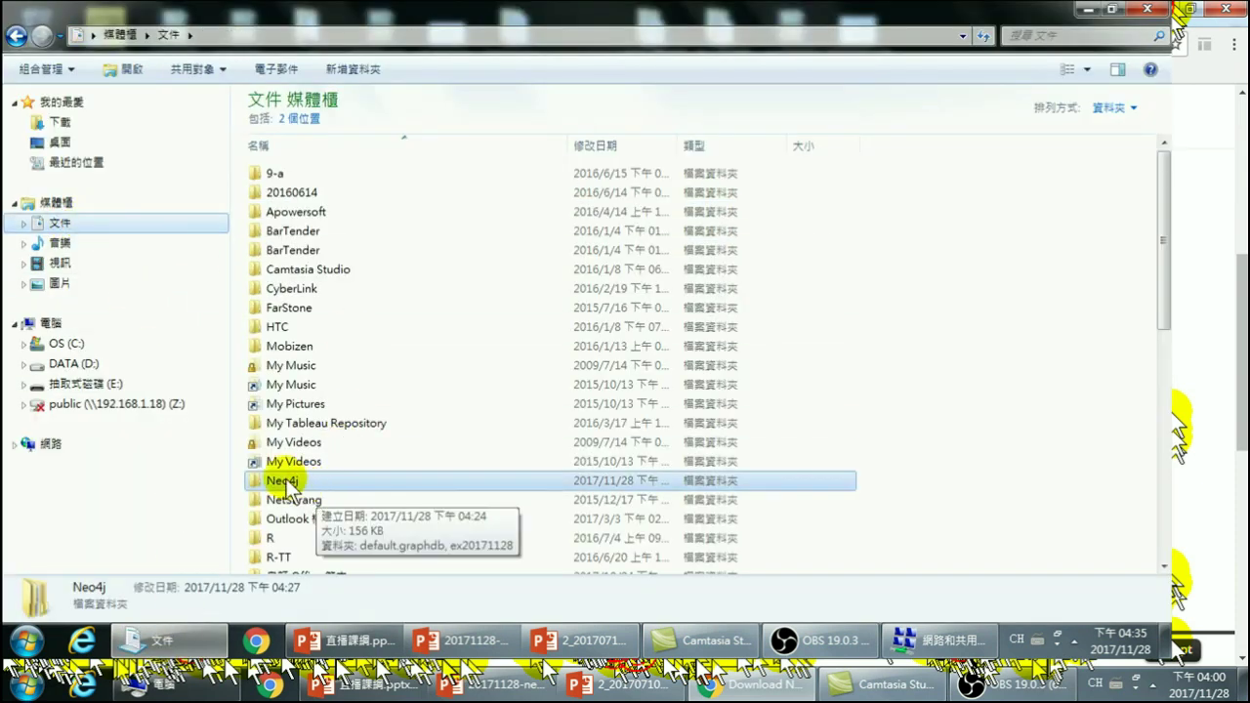
Inspect the store files in Documents\Neo4j\ex20171128, then return to the Neo4j folder
{"action": "double_click", "coordinate": [280, 478]}
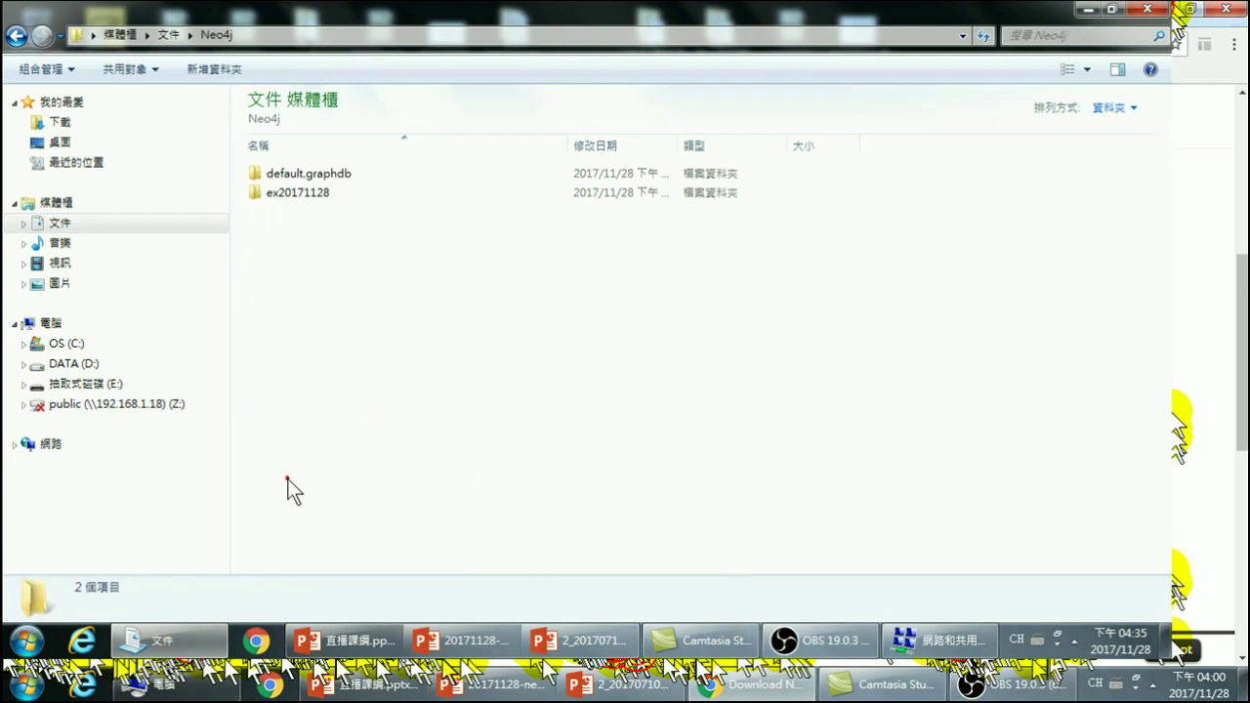
{"action": "left_click", "coordinate": [301, 193]}
{"action": "double_click", "coordinate": [301, 192]}
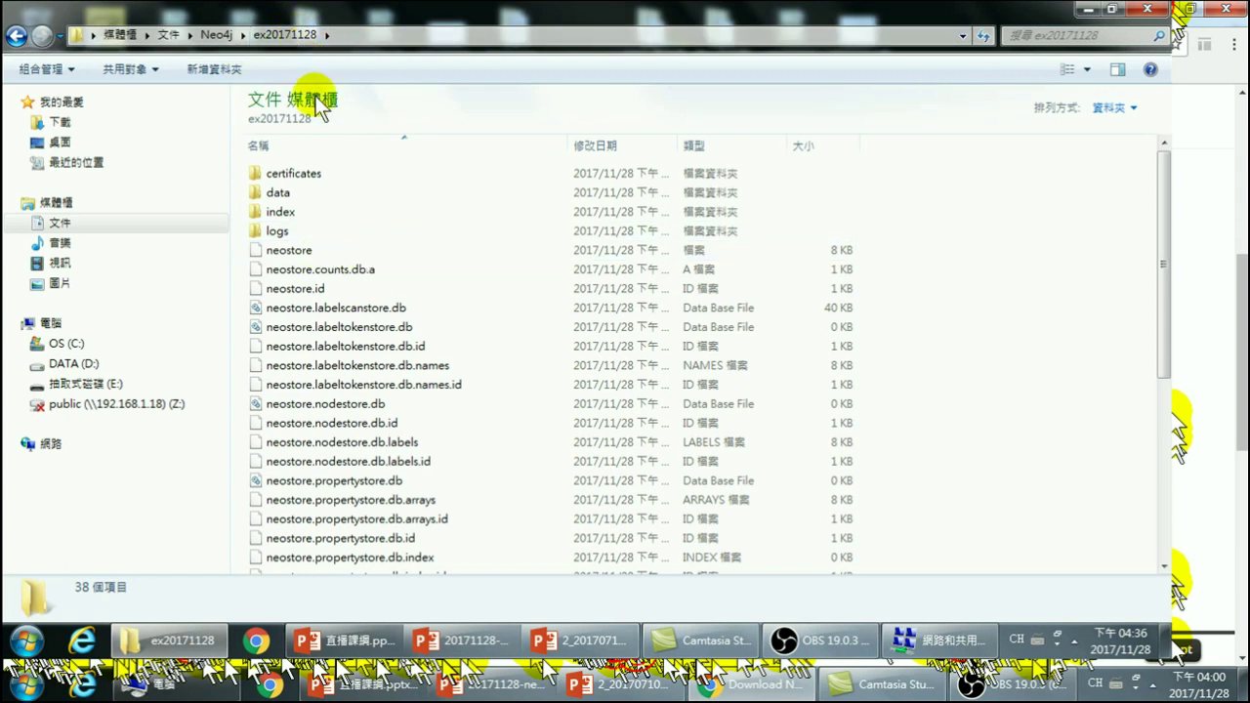
{"action": "mouse_move", "coordinate": [354, 310]}
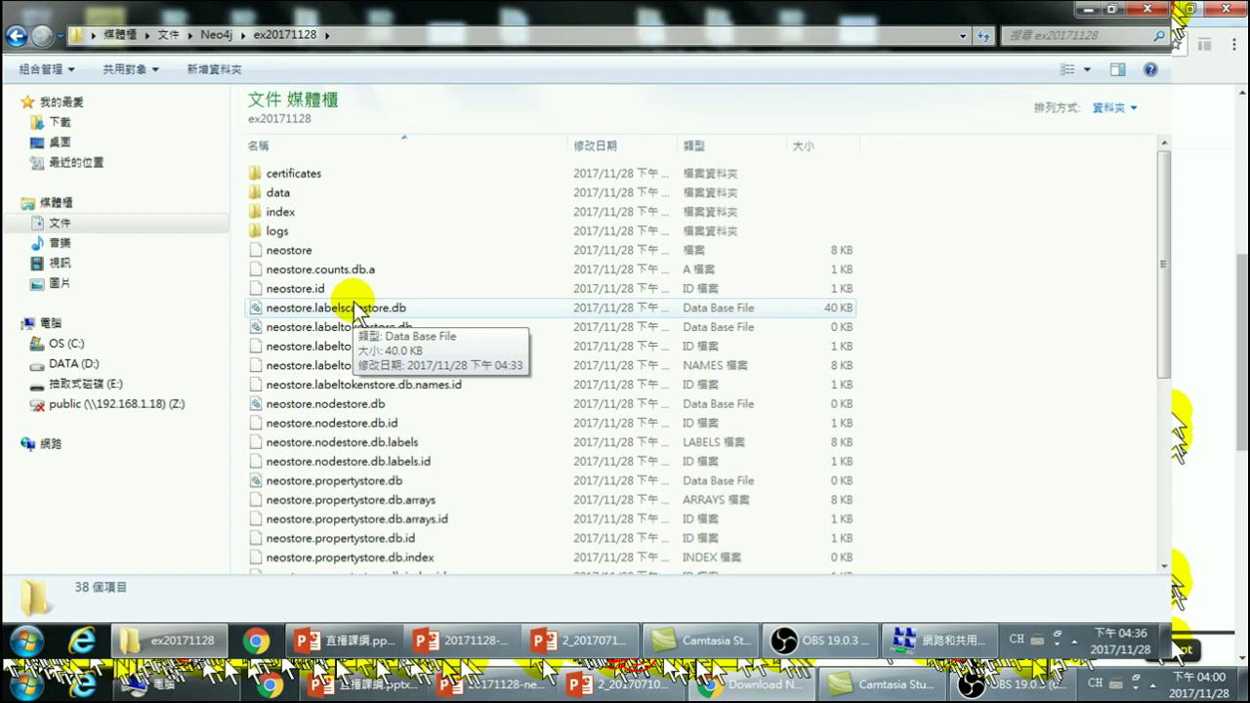
{"action": "left_click", "coordinate": [16, 35]}
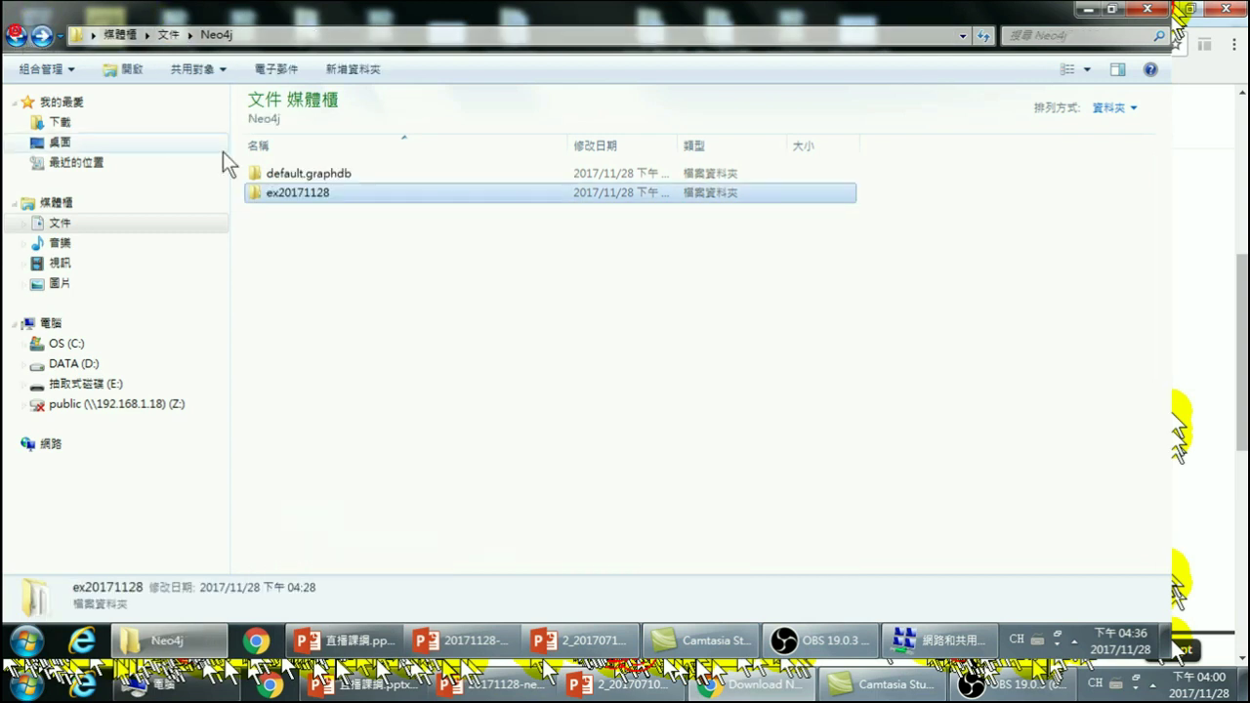
{"action": "right_click", "coordinate": [299, 191]}
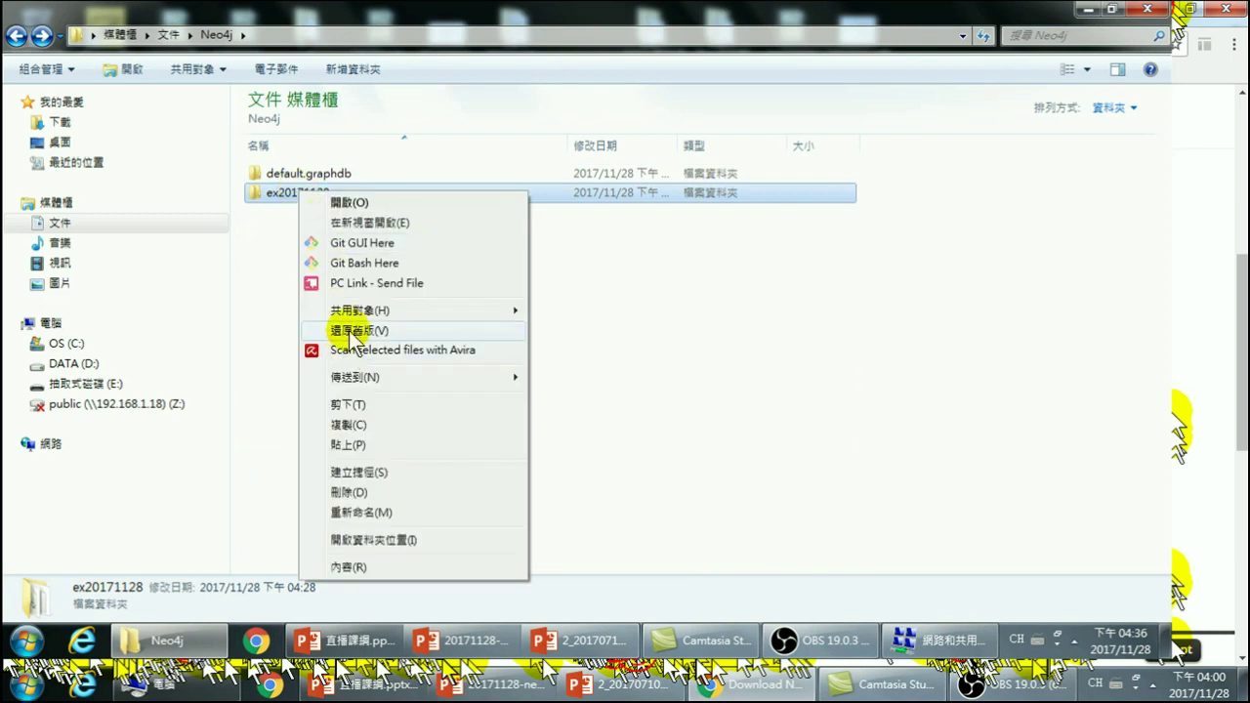
{"action": "mouse_move", "coordinate": [361, 377]}
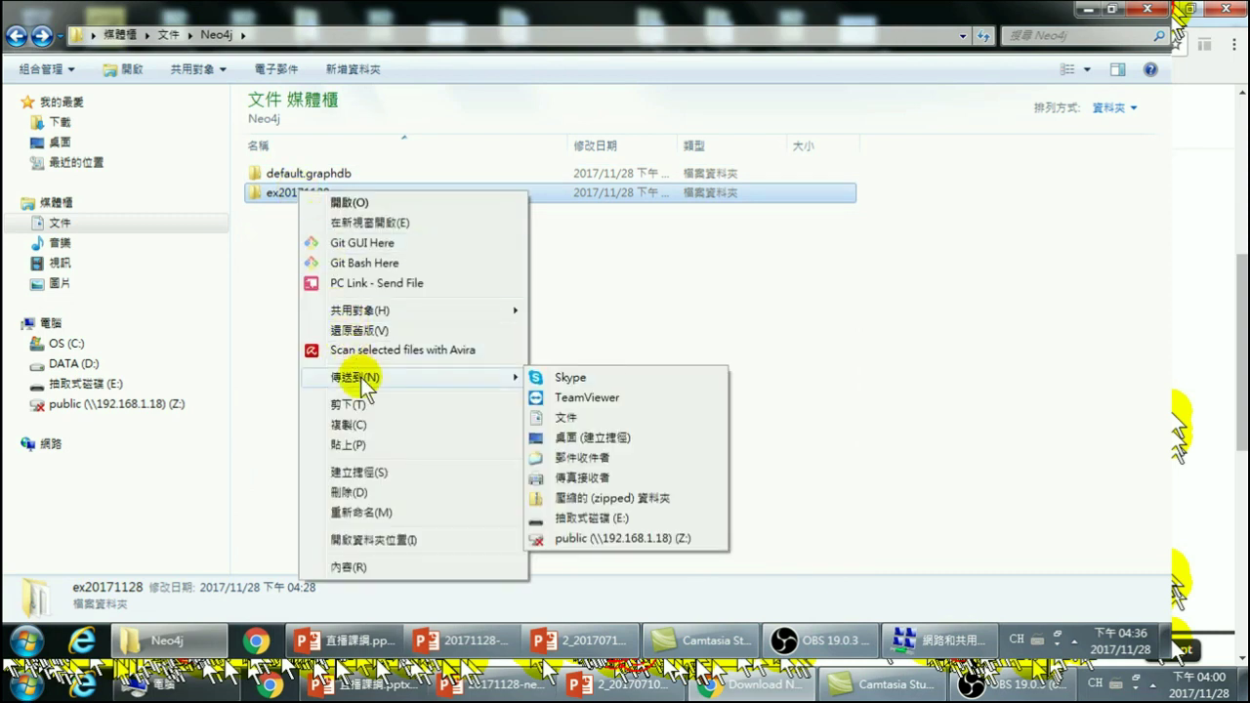
{"action": "left_click", "coordinate": [843, 418]}
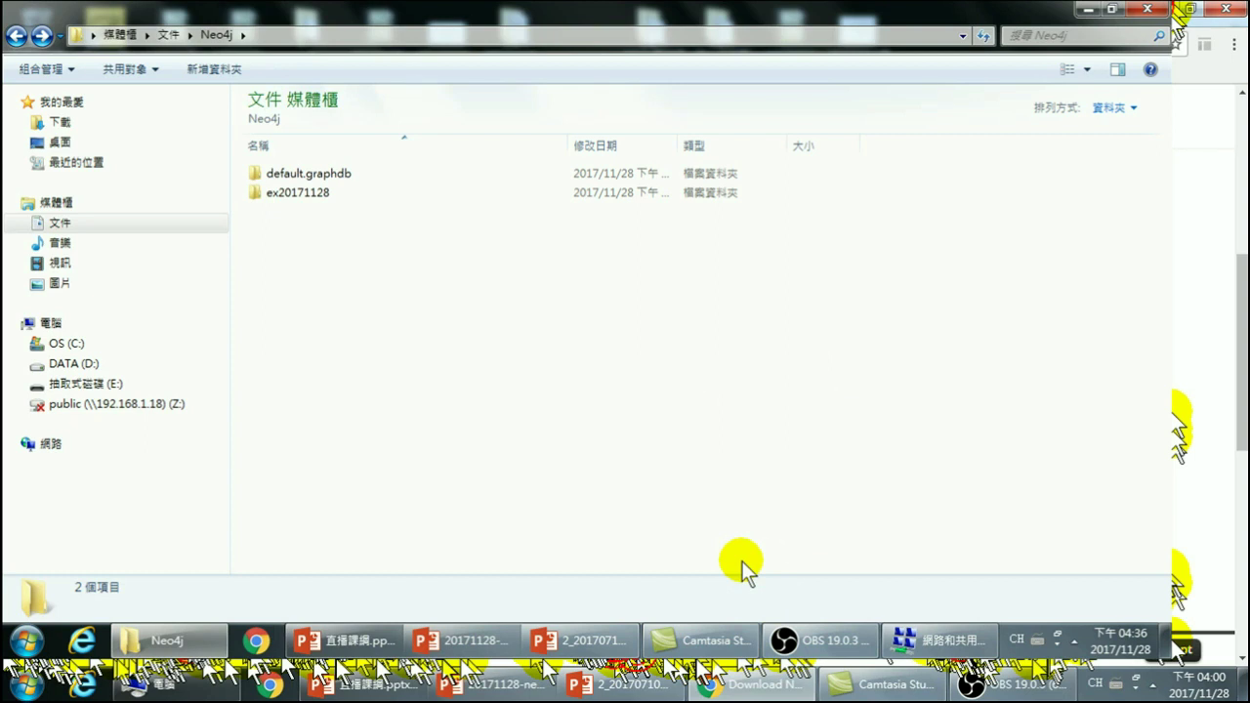
Launch Neo4j Community Edition from the Start menu
{"action": "left_click", "coordinate": [28, 640]}
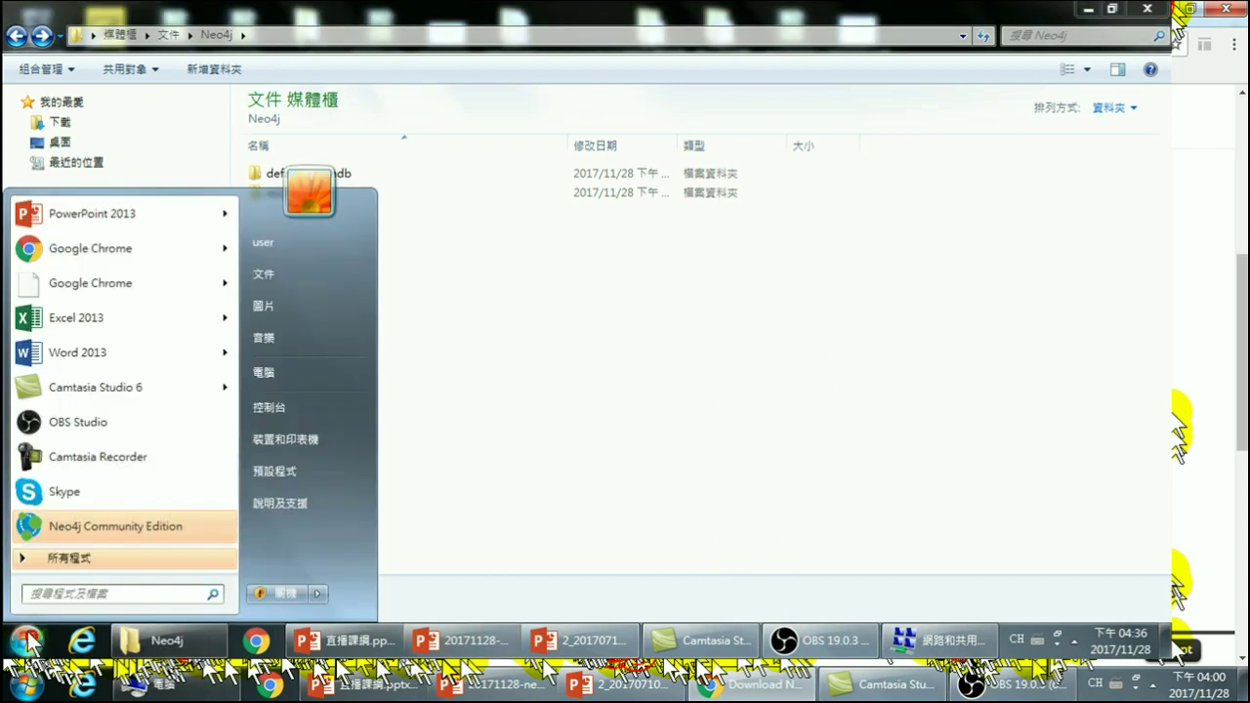
{"action": "left_click", "coordinate": [63, 525]}
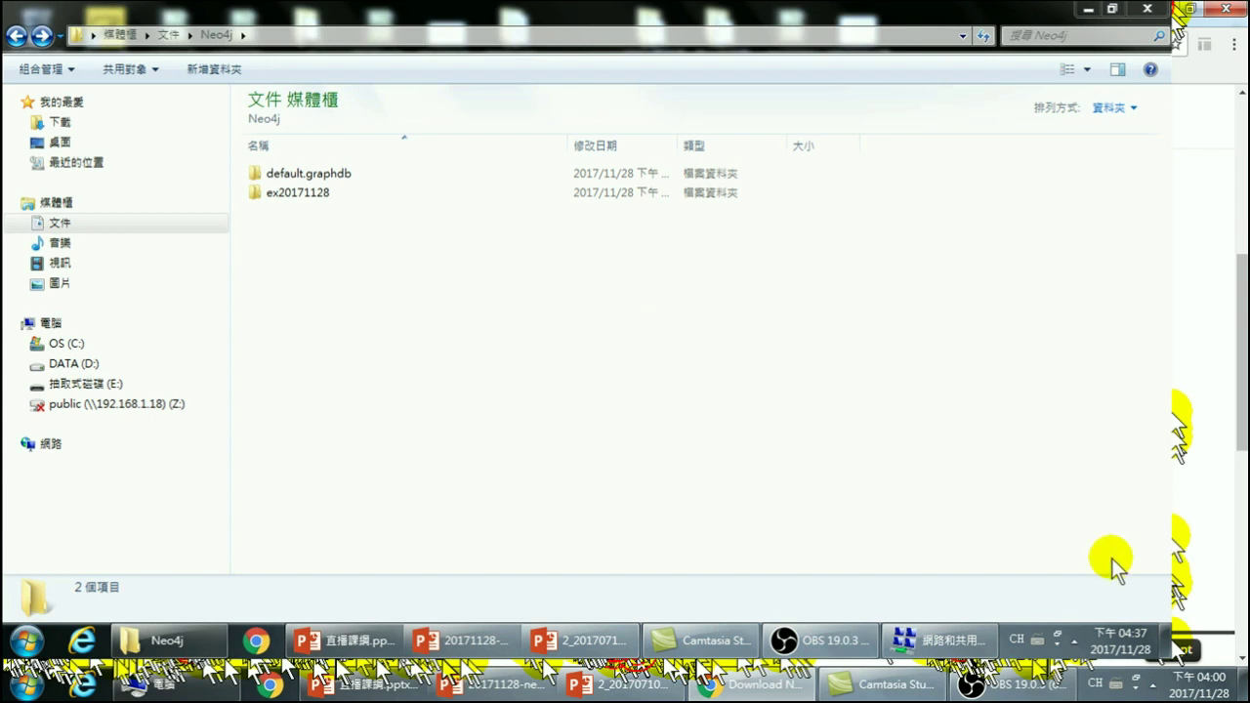
{"action": "key", "text": "super+d"}
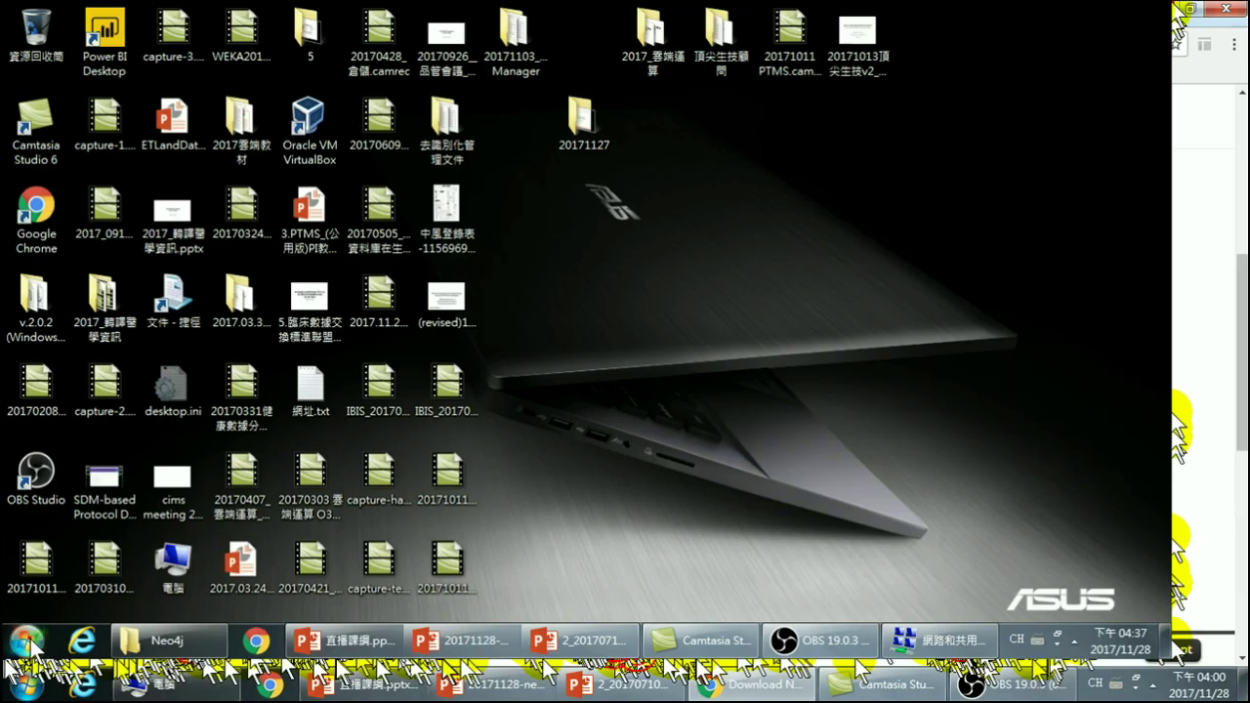
{"action": "left_click", "coordinate": [27, 639]}
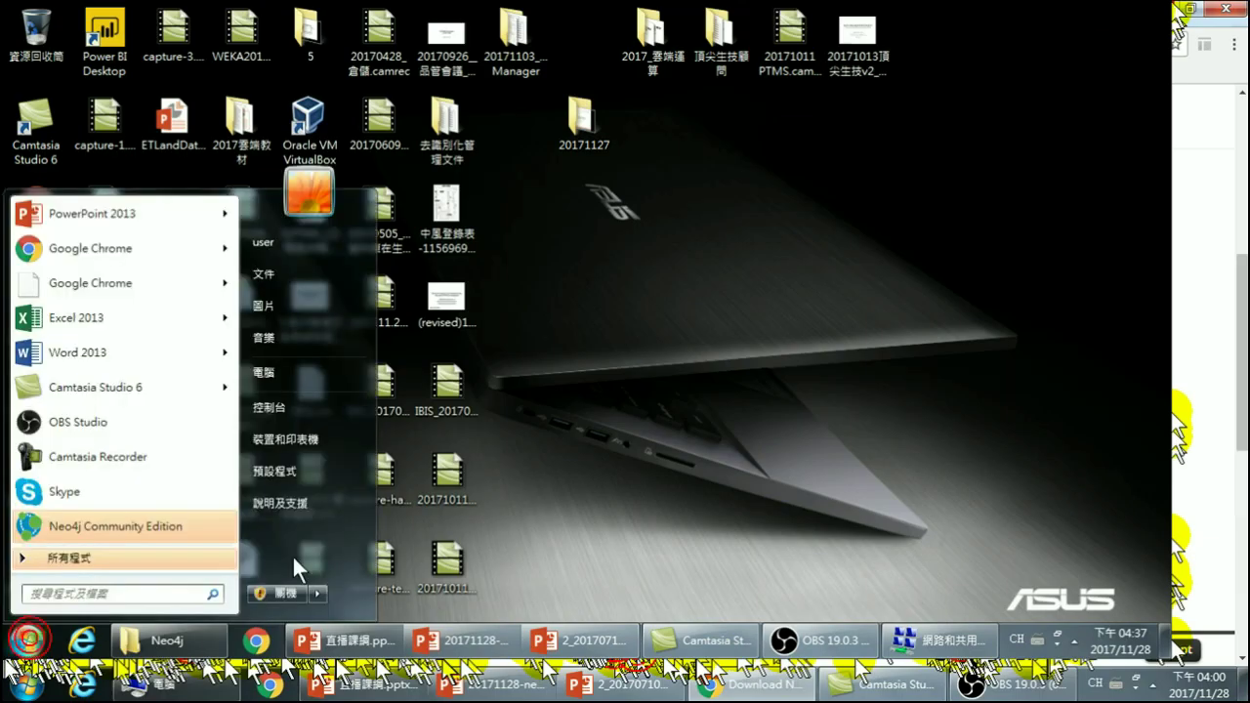
{"action": "left_click", "coordinate": [71, 529]}
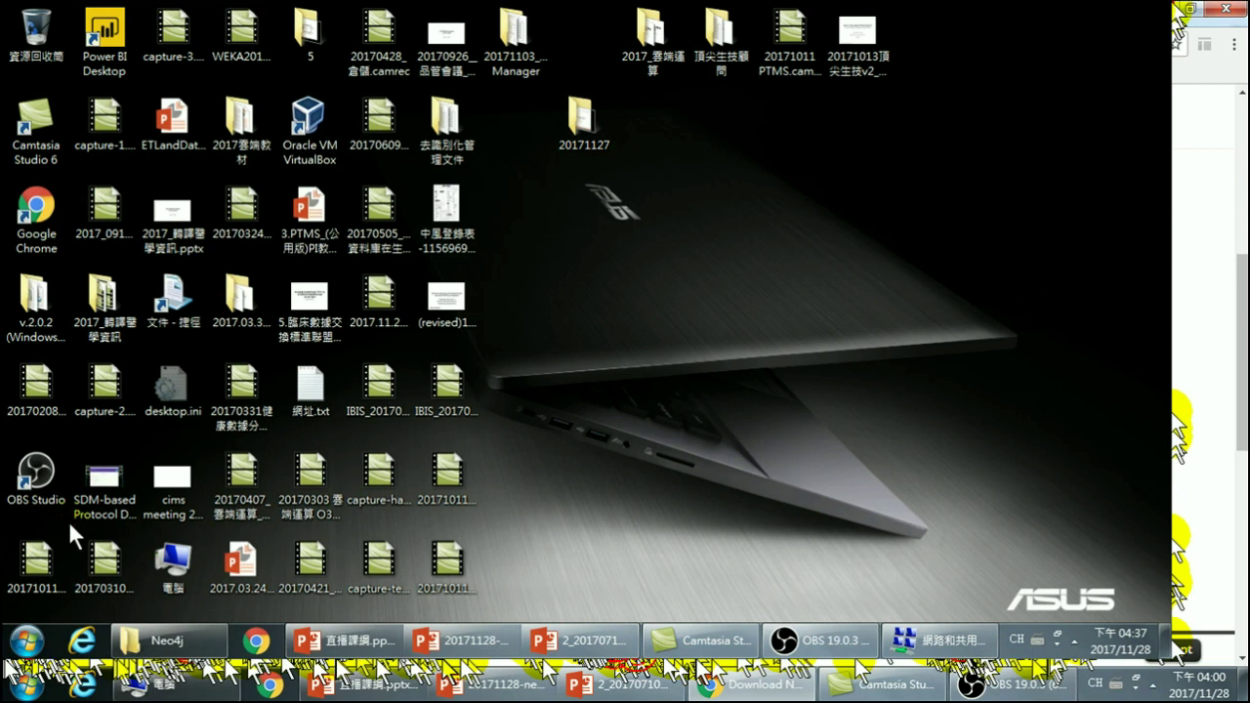
Restore the Neo4j window from the notification area and start the server on ex20171128
{"action": "left_click", "coordinate": [1075, 641]}
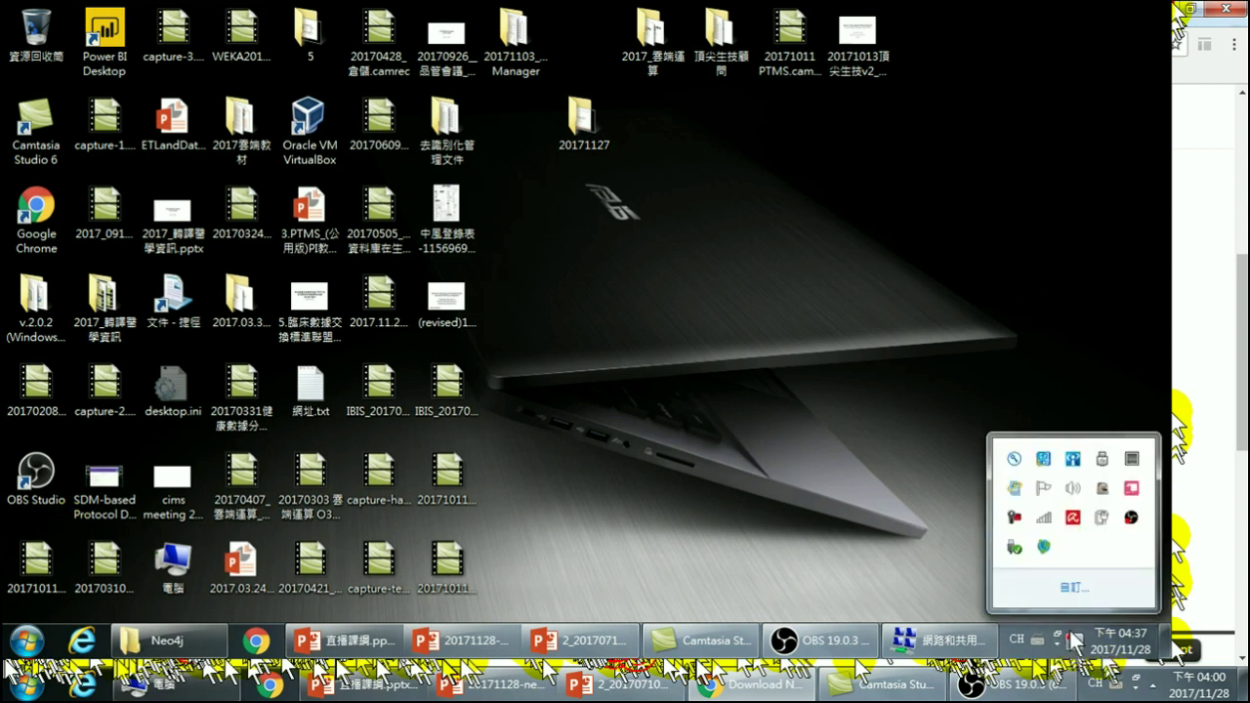
{"action": "left_click", "coordinate": [1044, 546]}
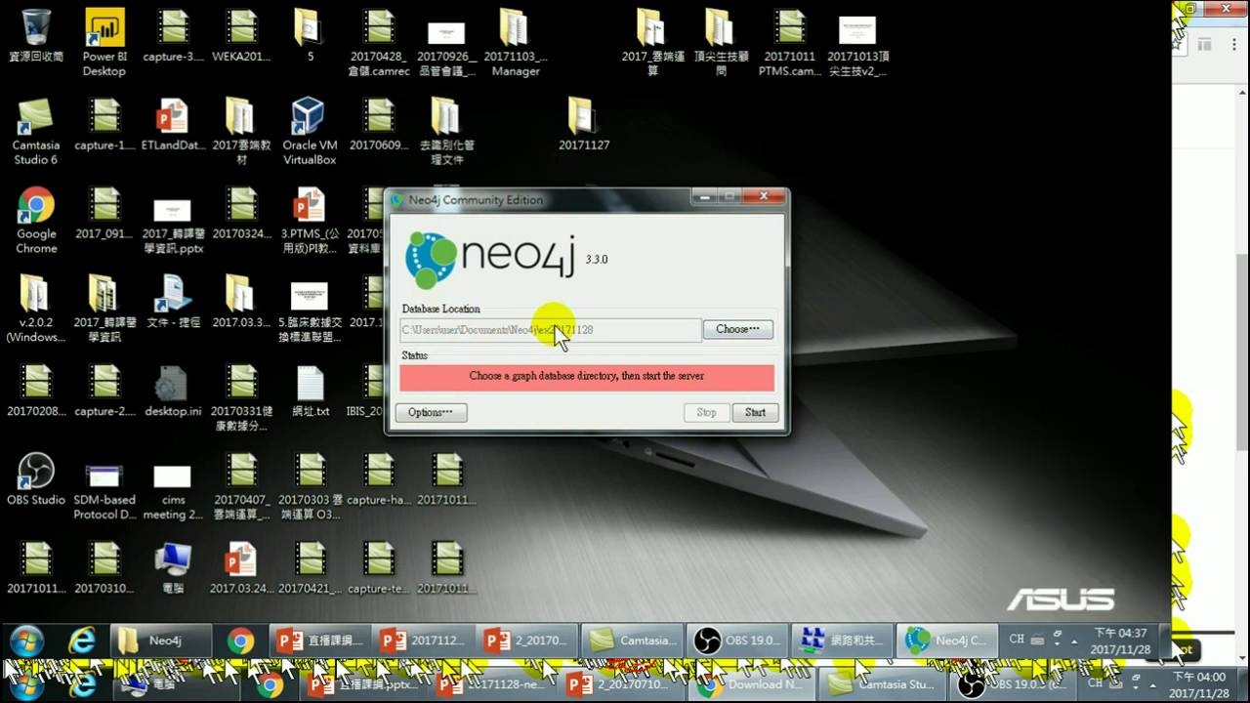
{"action": "left_click", "coordinate": [758, 413]}
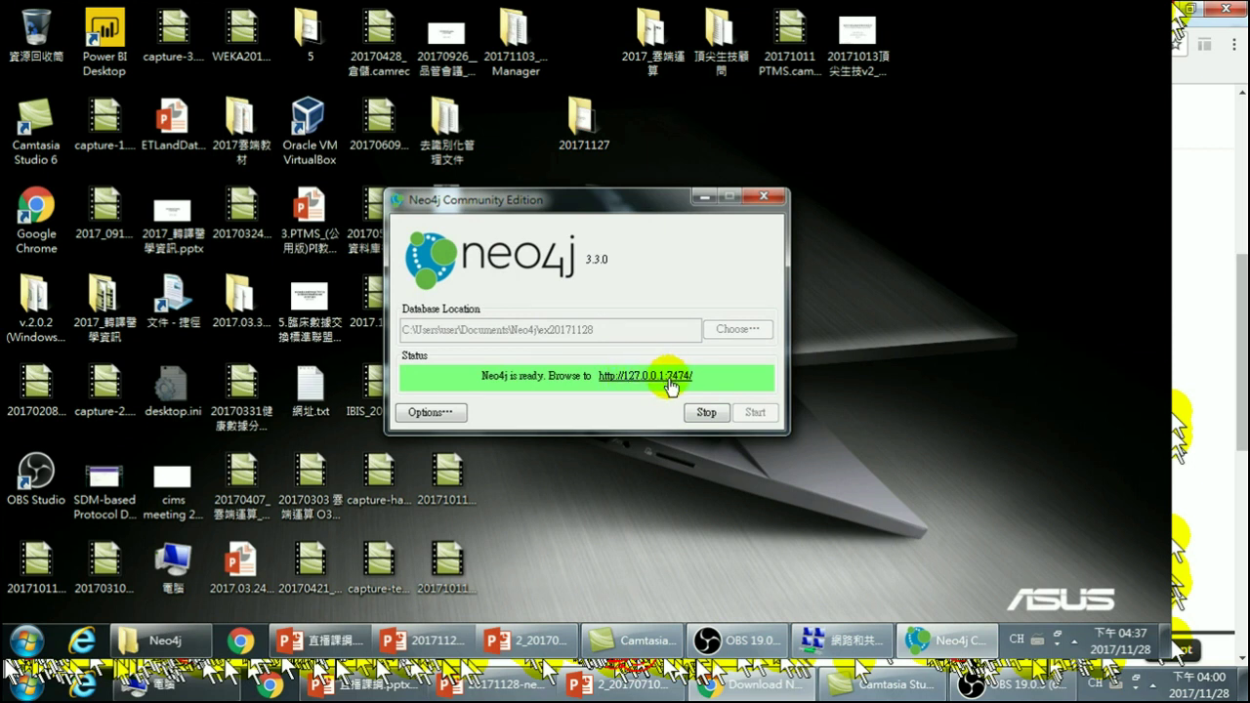
{"action": "left_click", "coordinate": [682, 378]}
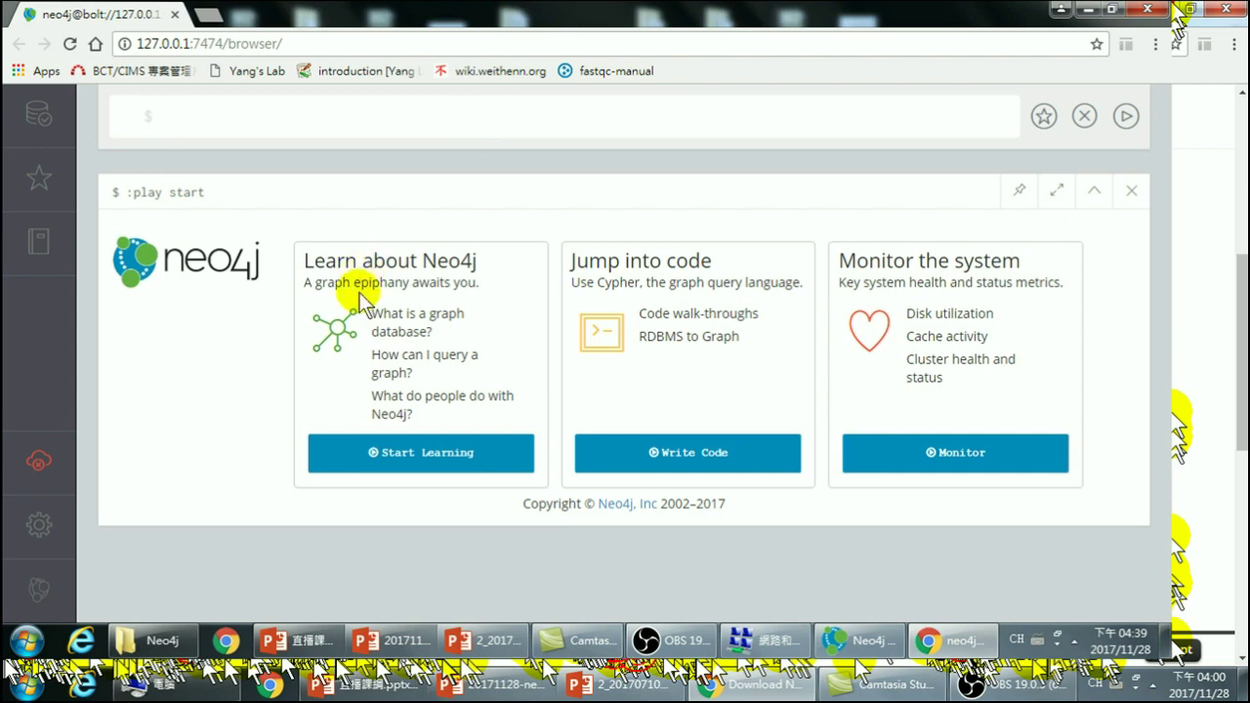
View the ex20171128 Database Information, then open the Favorites drawer with sample scripts
{"action": "left_click", "coordinate": [39, 119]}
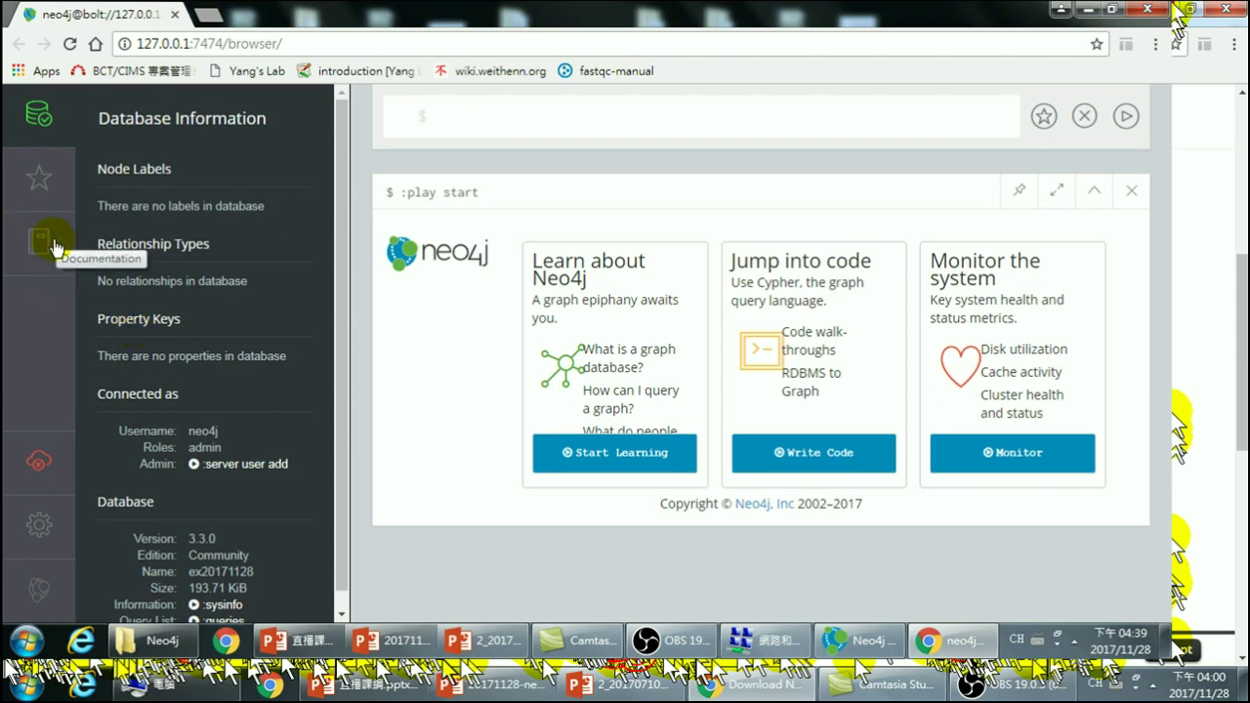
{"action": "left_click", "coordinate": [39, 182]}
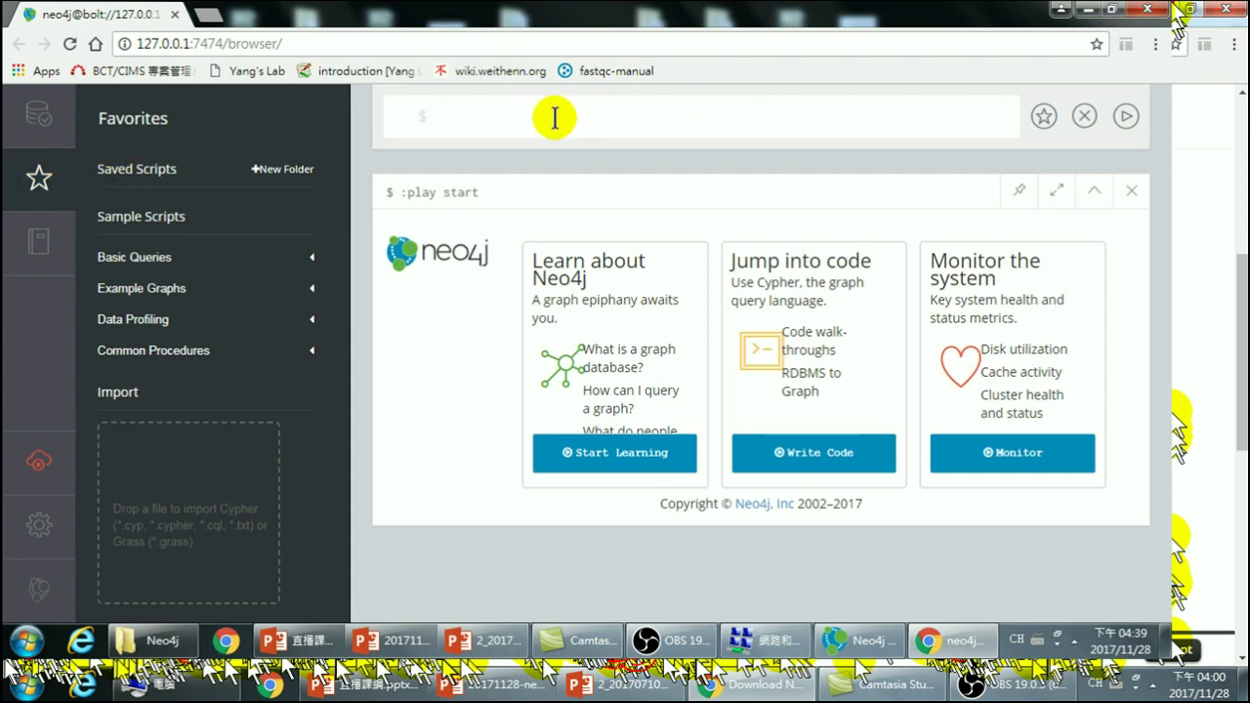
{"action": "left_click", "coordinate": [1041, 118]}
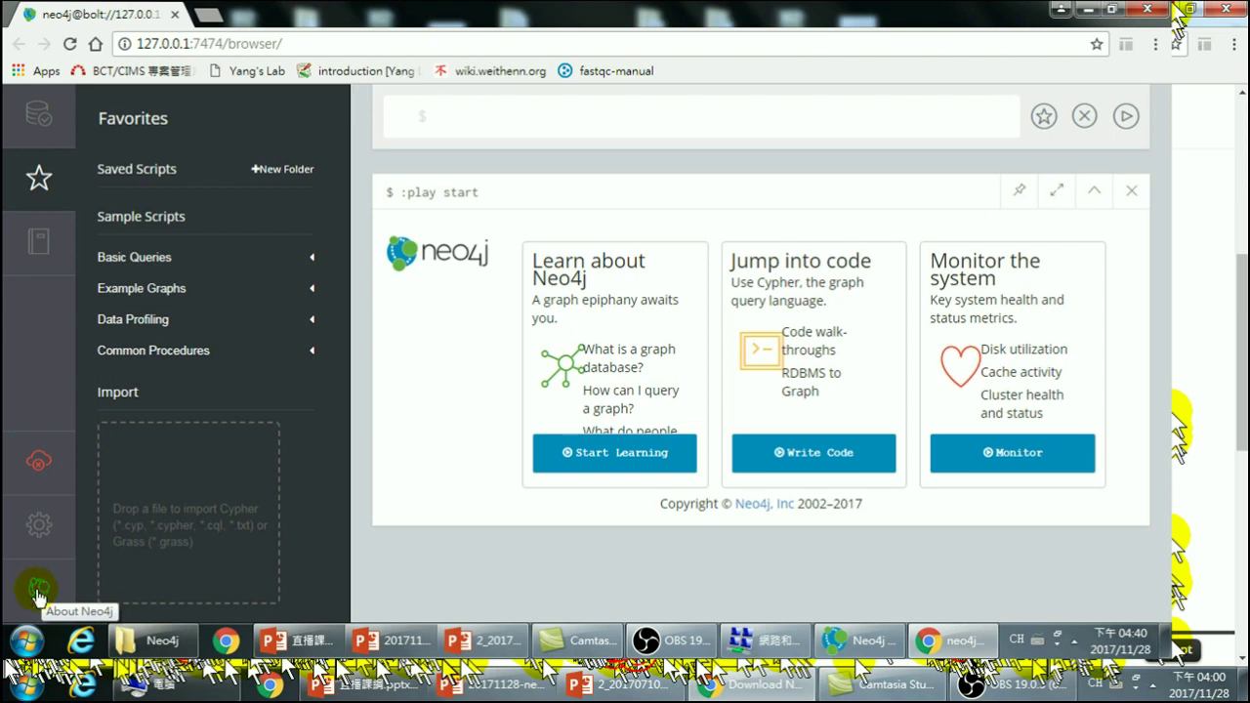
Show the empty ex20171128 Database Information, then open the Write Code guide
{"action": "left_click", "coordinate": [36, 117]}
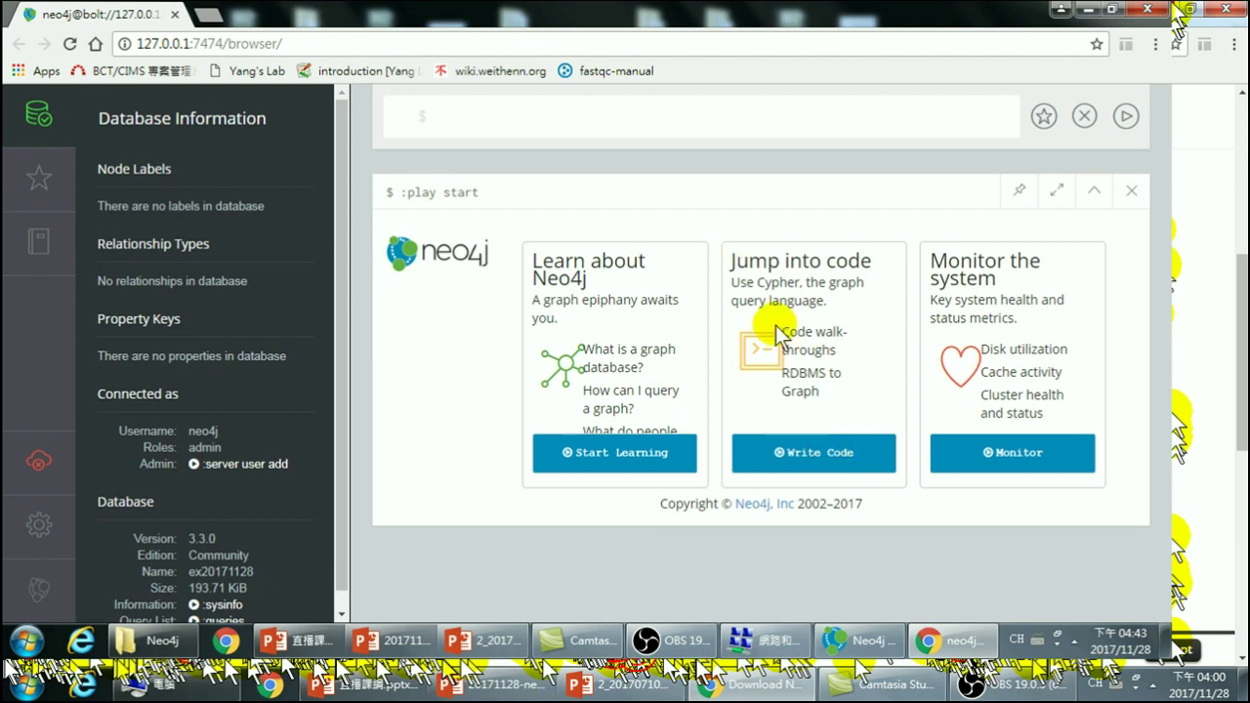
{"action": "left_click", "coordinate": [822, 457]}
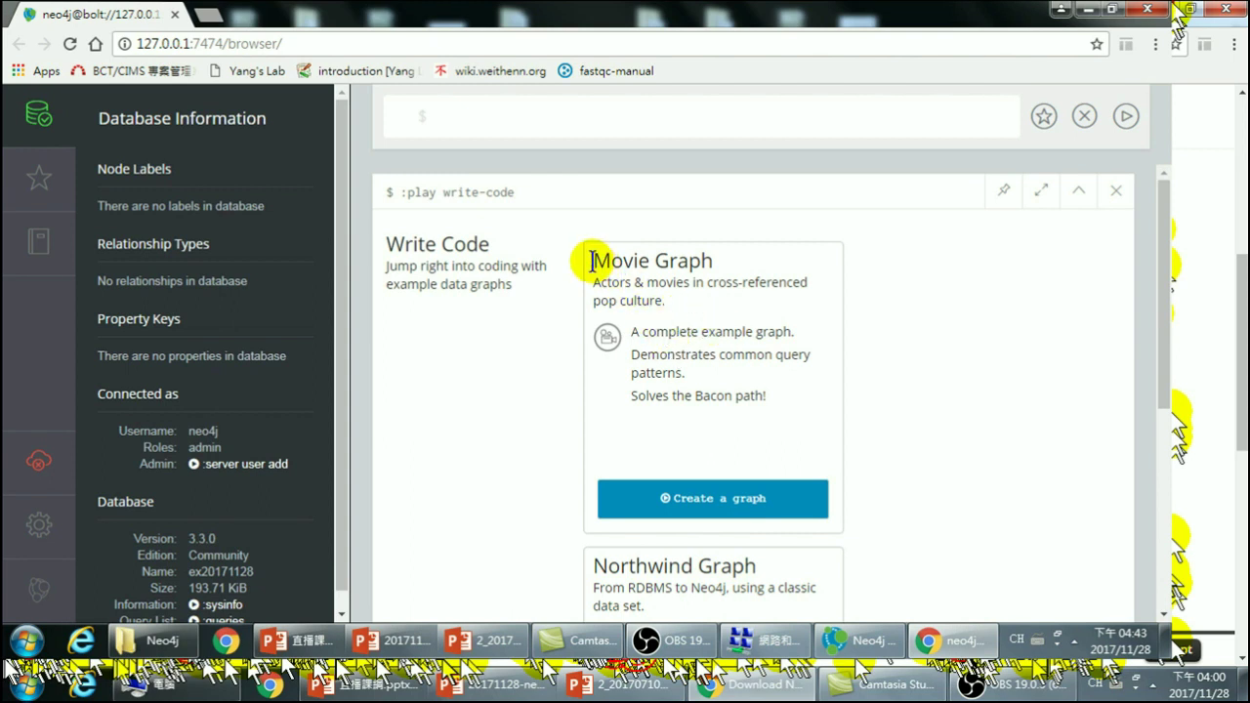
Scroll through the Write Code guide's Movie Graph and Northwind Graph examples
{"action": "scroll", "coordinate": [664, 329], "scroll_direction": "down", "scroll_amount": 2}
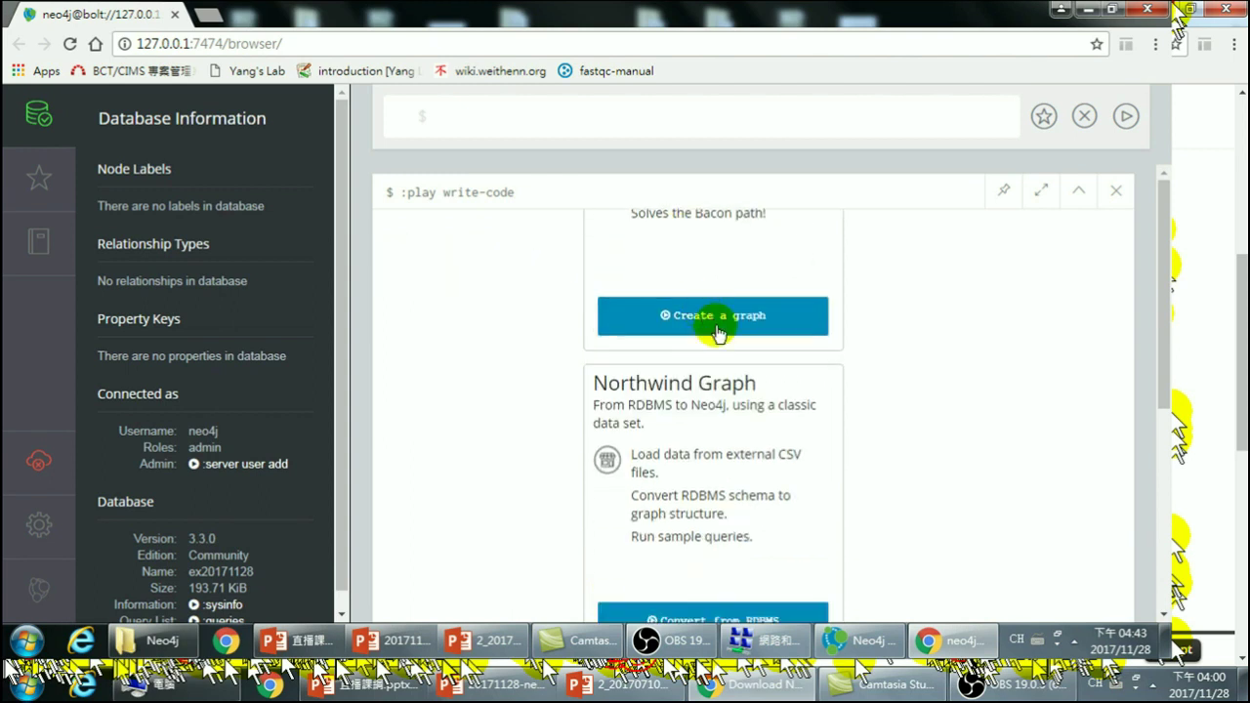
{"action": "scroll", "coordinate": [709, 325], "scroll_direction": "up", "scroll_amount": 2}
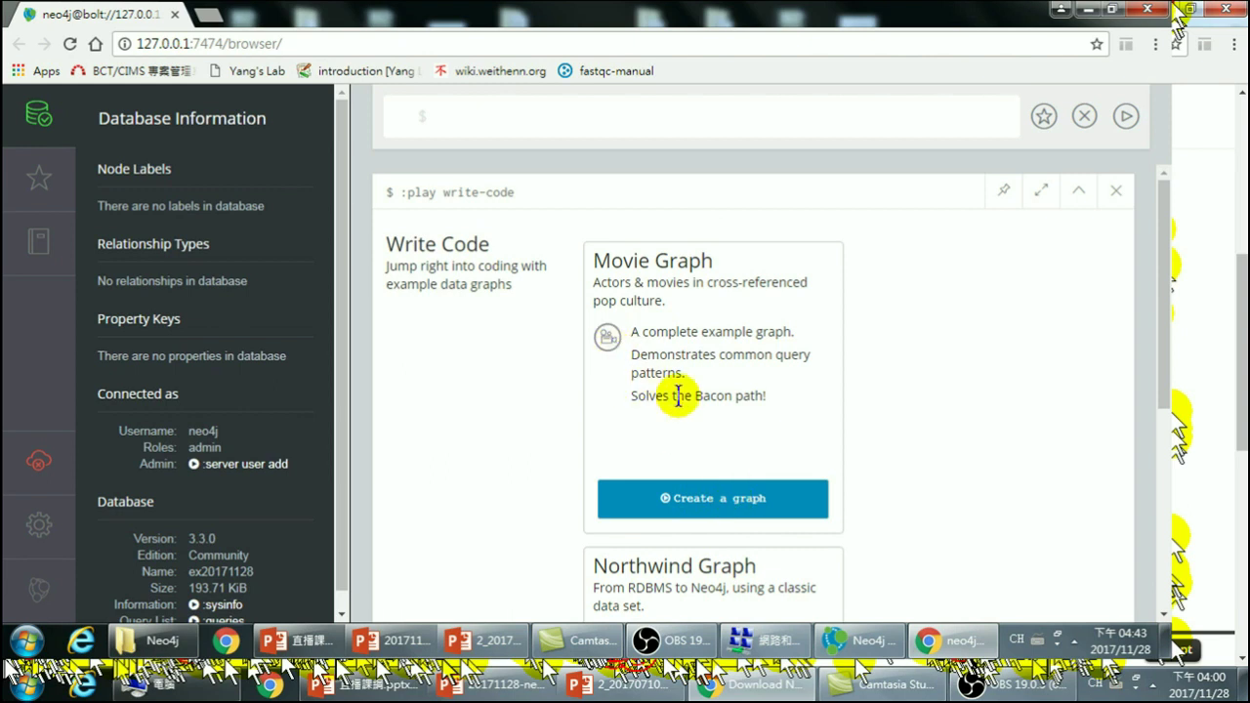
{"action": "scroll", "coordinate": [635, 401], "scroll_direction": "down", "scroll_amount": 2}
{"action": "scroll", "coordinate": [718, 426], "scroll_direction": "down", "scroll_amount": 3}
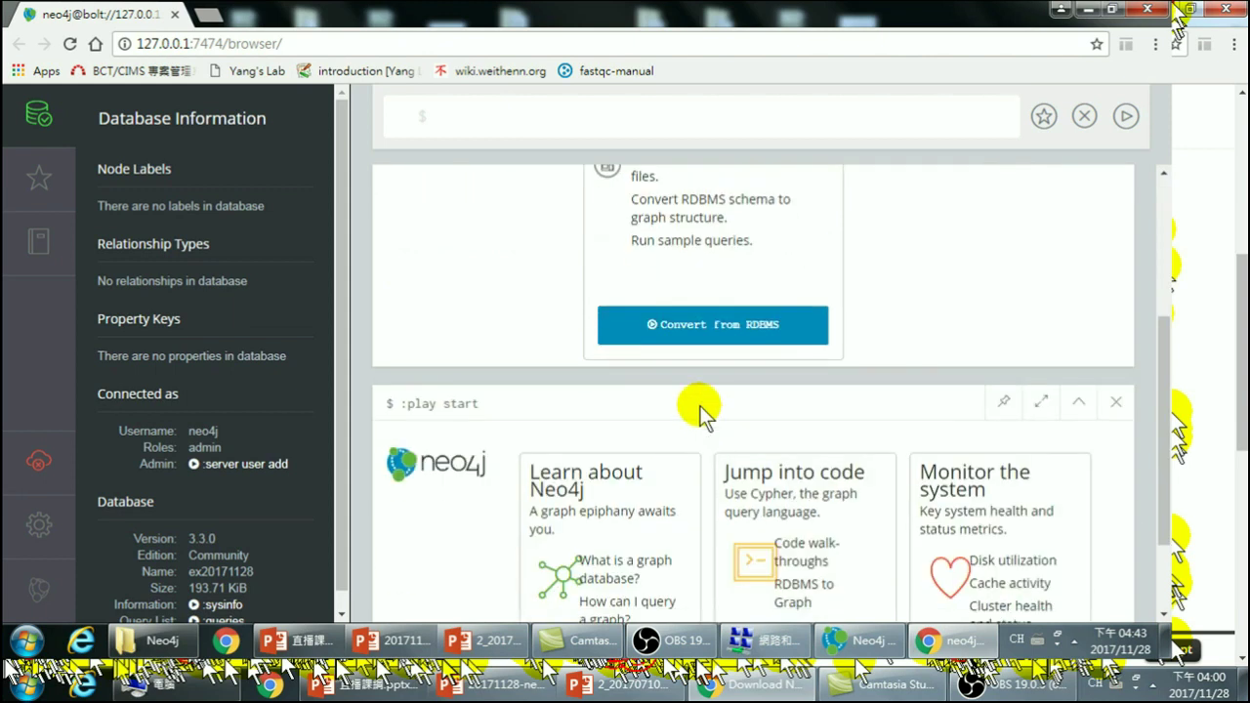
{"action": "scroll", "coordinate": [707, 423], "scroll_direction": "up", "scroll_amount": 4}
{"action": "scroll", "coordinate": [697, 411], "scroll_direction": "up", "scroll_amount": 2}
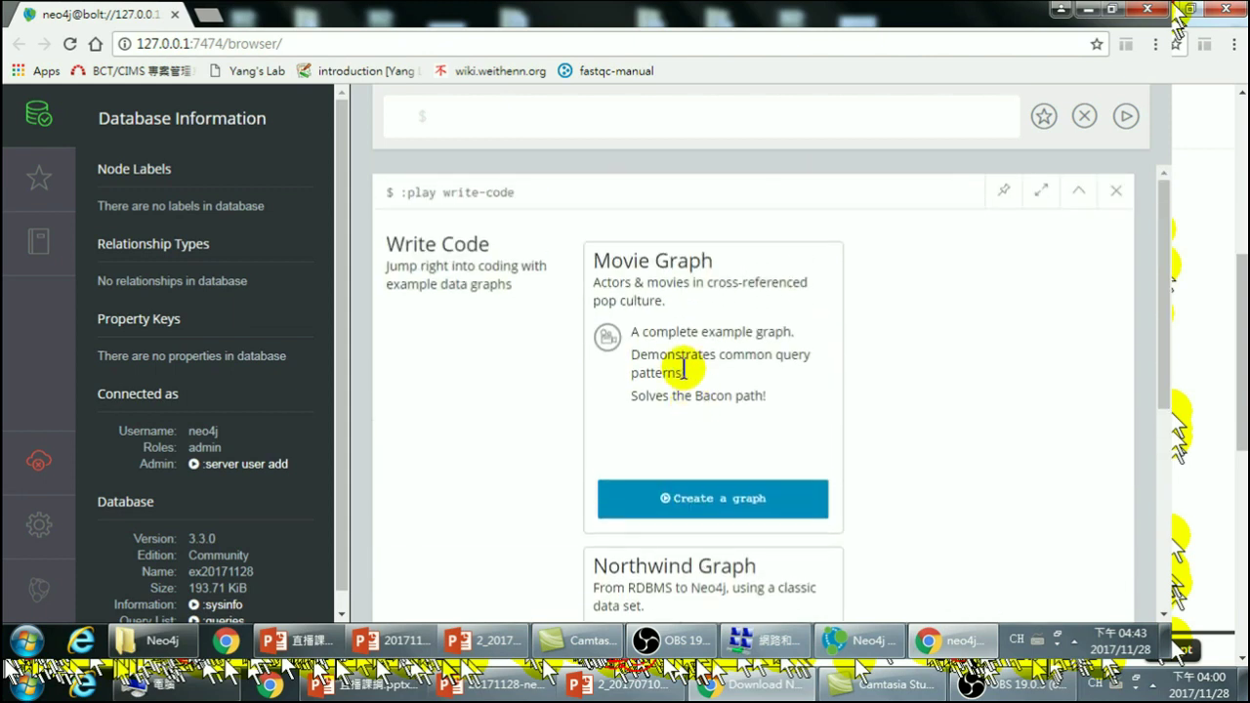
{"action": "scroll", "coordinate": [689, 396], "scroll_direction": "down", "scroll_amount": 5}
{"action": "scroll", "coordinate": [703, 390], "scroll_direction": "down", "scroll_amount": 1}
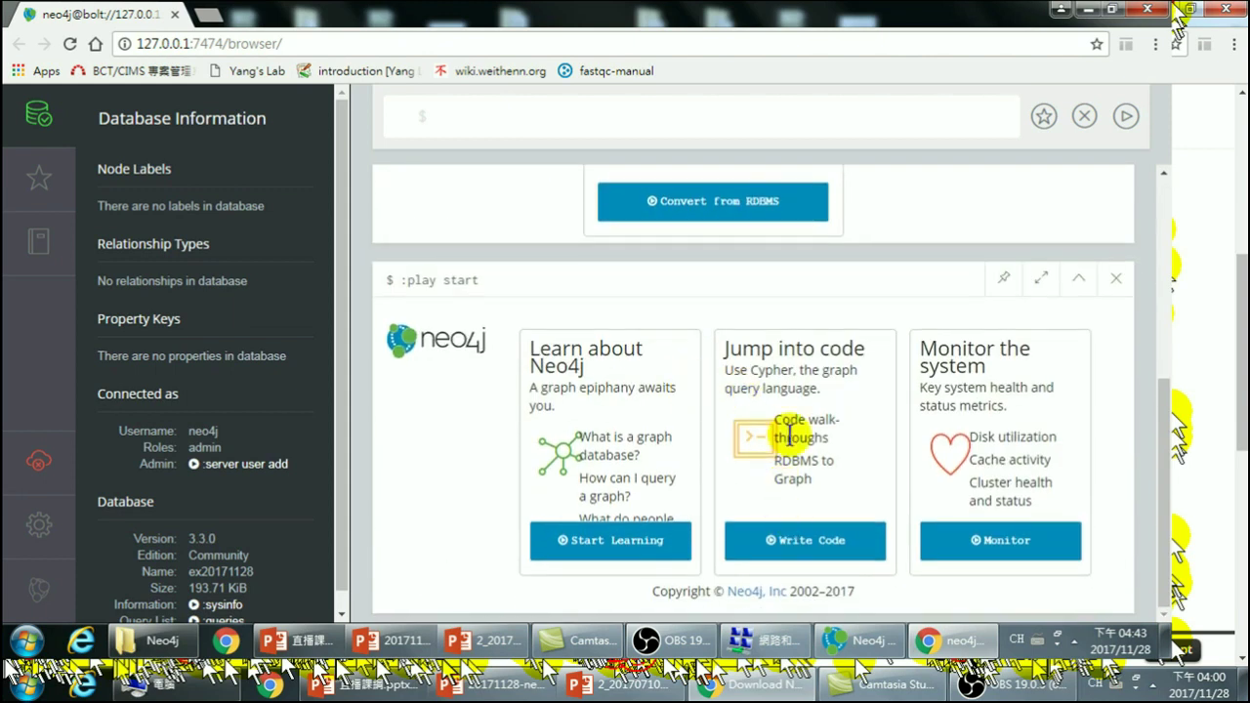
Reopen Write Code, then launch the Graph Concepts learning guide
{"action": "left_click", "coordinate": [811, 545]}
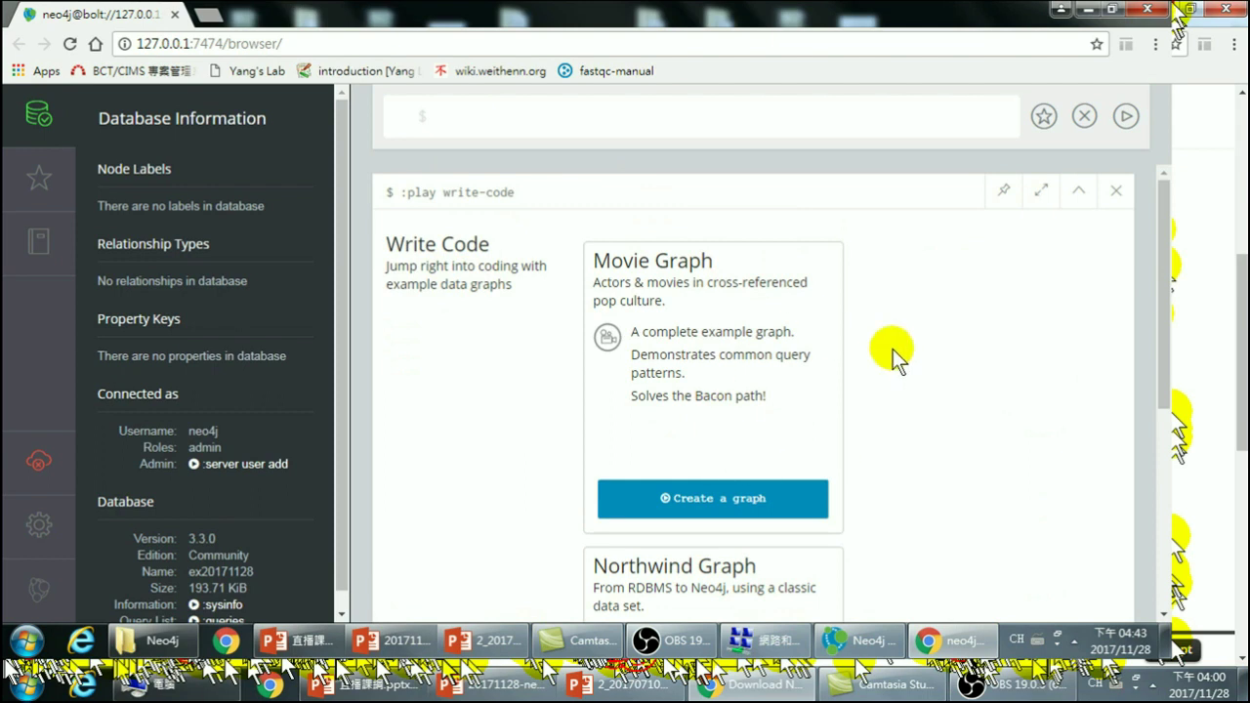
{"action": "scroll", "coordinate": [845, 435], "scroll_direction": "down", "scroll_amount": 6}
{"action": "scroll", "coordinate": [859, 412], "scroll_direction": "up", "scroll_amount": 3}
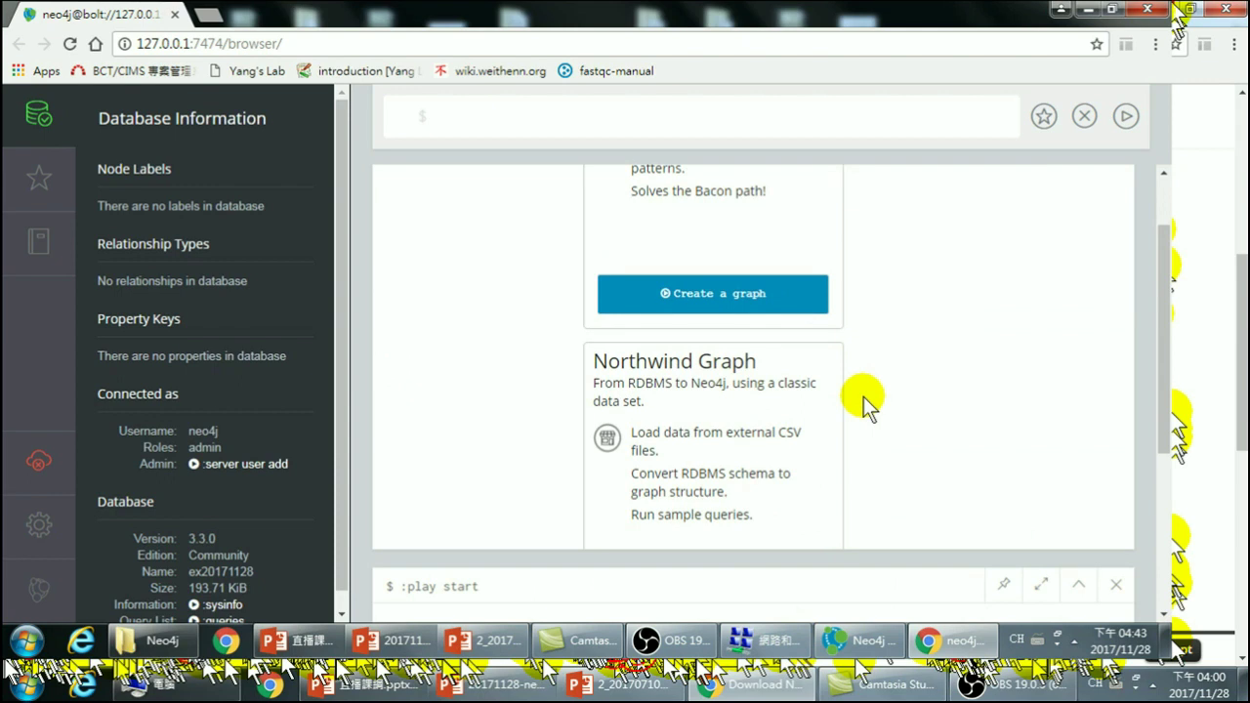
{"action": "scroll", "coordinate": [863, 396], "scroll_direction": "down", "scroll_amount": 3}
{"action": "left_click", "coordinate": [603, 540]}
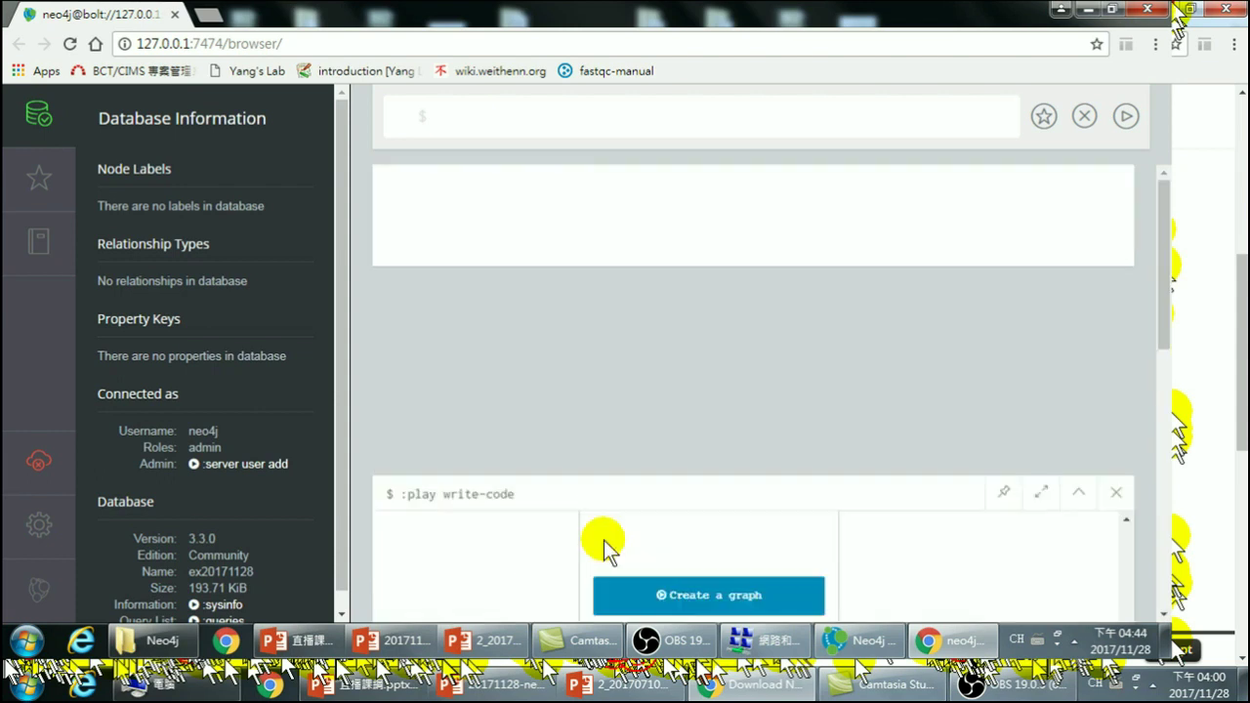
Highlight the words Nodes, Relationships and Properties in the Graph Fundamentals slide text
{"action": "scroll", "coordinate": [683, 449], "scroll_direction": "down", "scroll_amount": 8}
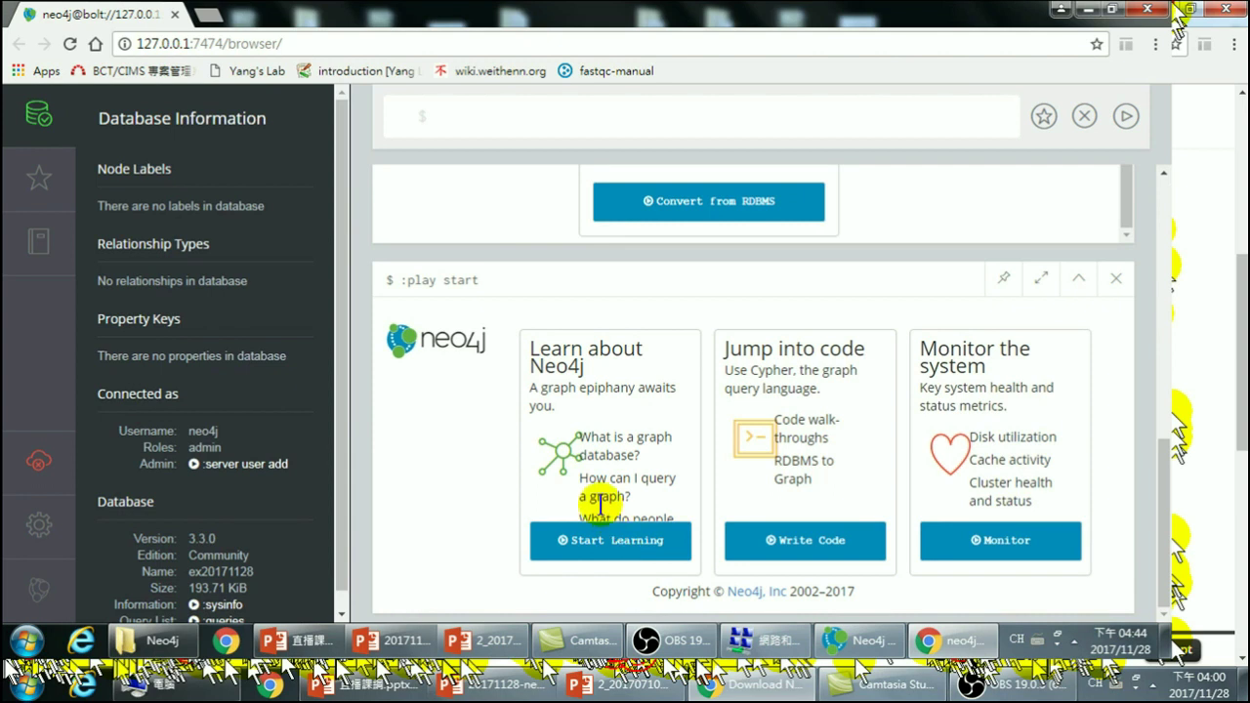
{"action": "scroll", "coordinate": [625, 439], "scroll_direction": "up", "scroll_amount": 5}
{"action": "scroll", "coordinate": [597, 291], "scroll_direction": "up", "scroll_amount": 1}
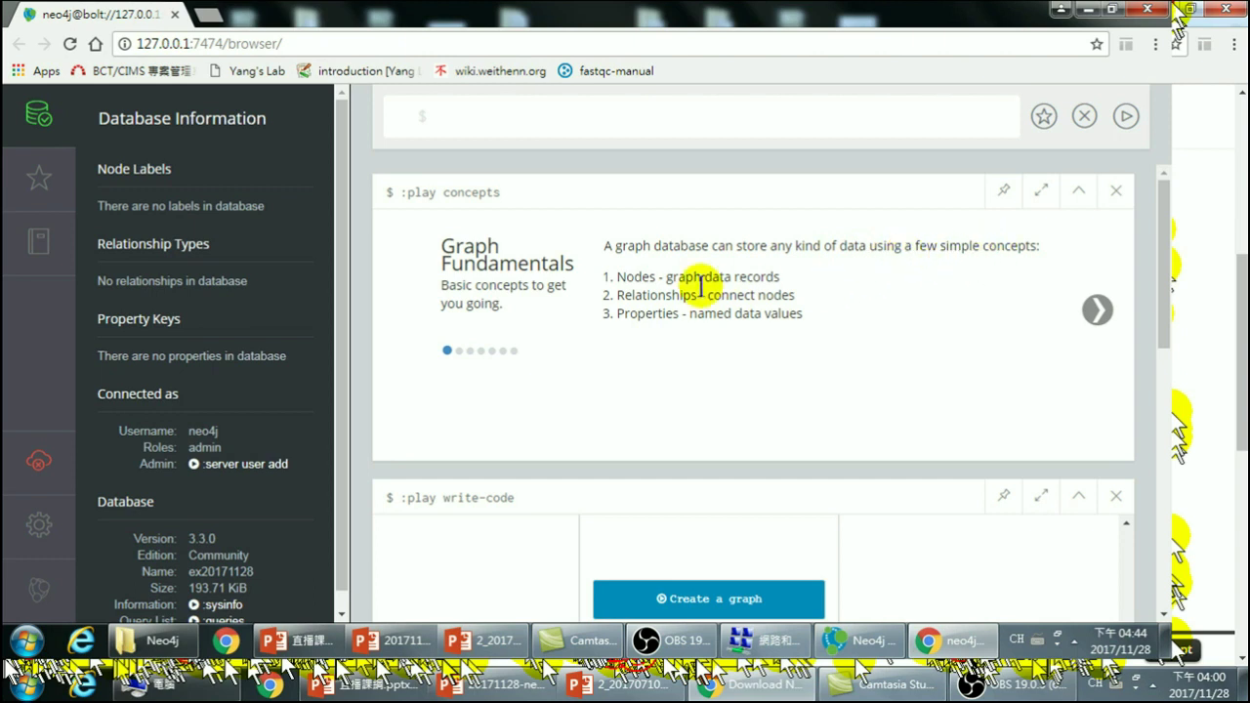
{"action": "left_click_drag", "start_coordinate": [615, 278], "coordinate": [660, 281]}
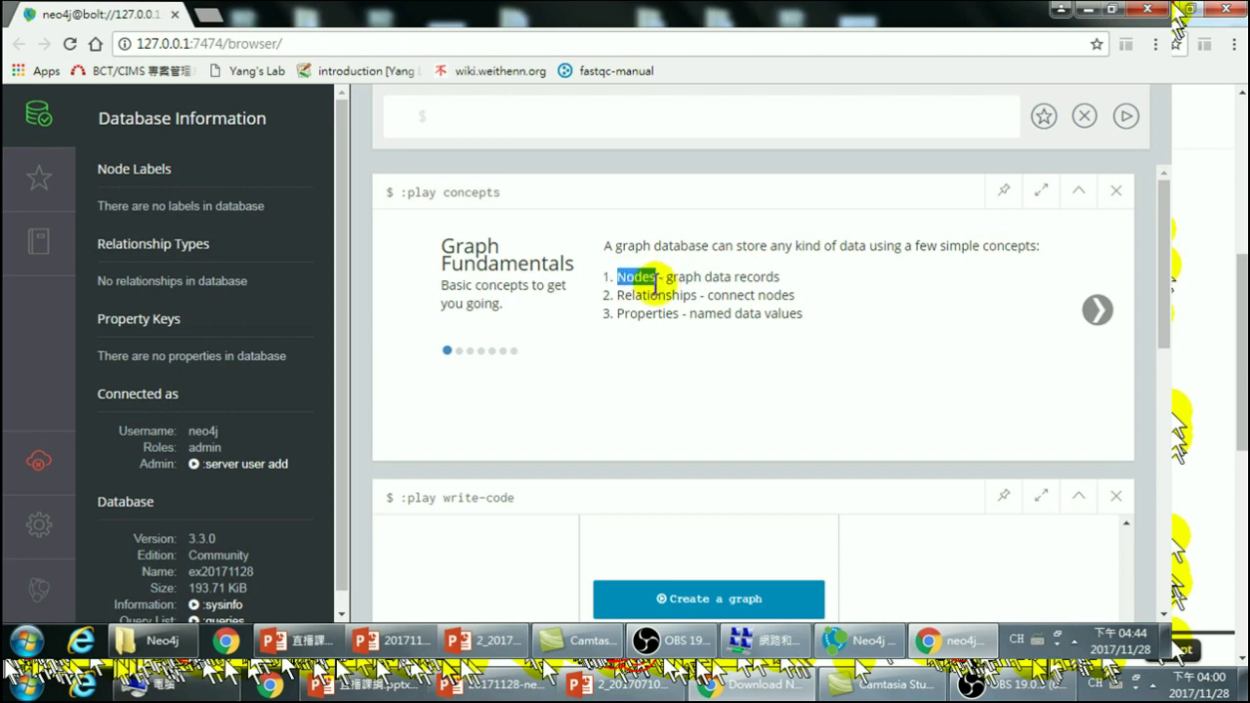
{"action": "left_click_drag", "start_coordinate": [617, 295], "coordinate": [696, 295]}
{"action": "left_click_drag", "start_coordinate": [618, 313], "coordinate": [673, 320]}
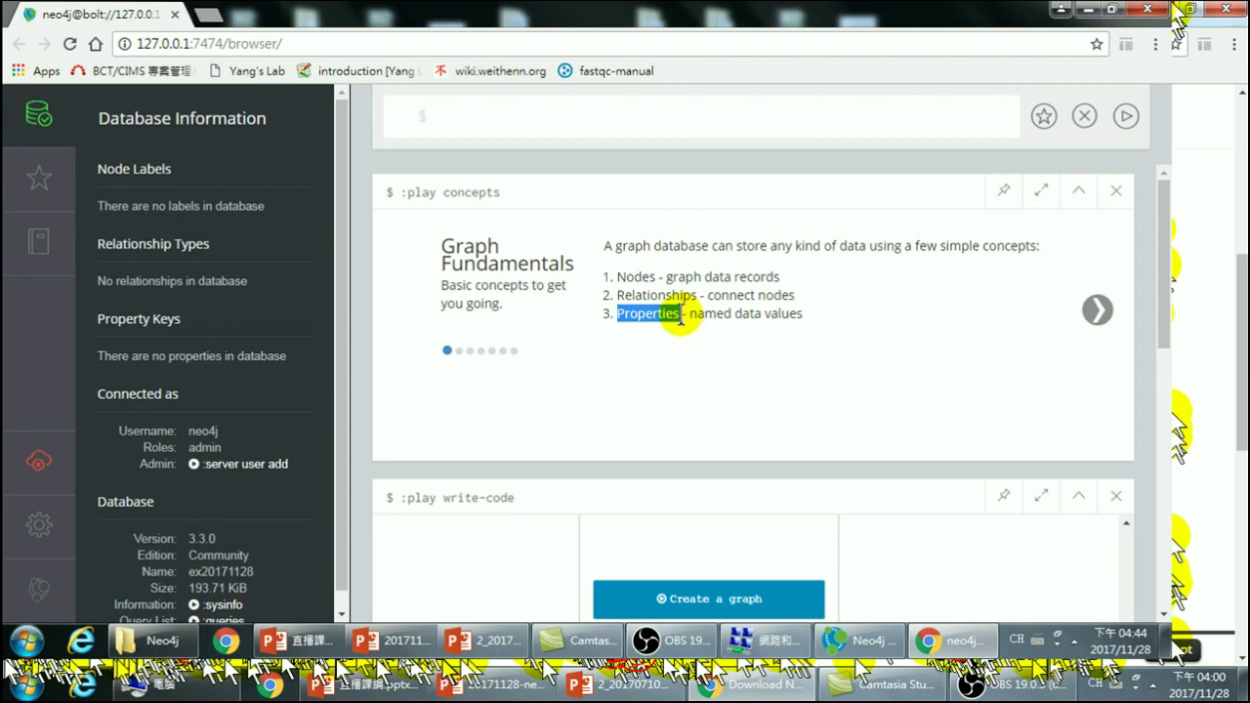
Advance the Graph Concepts guide two slides forward to the Labels slide
{"action": "left_click", "coordinate": [1102, 310]}
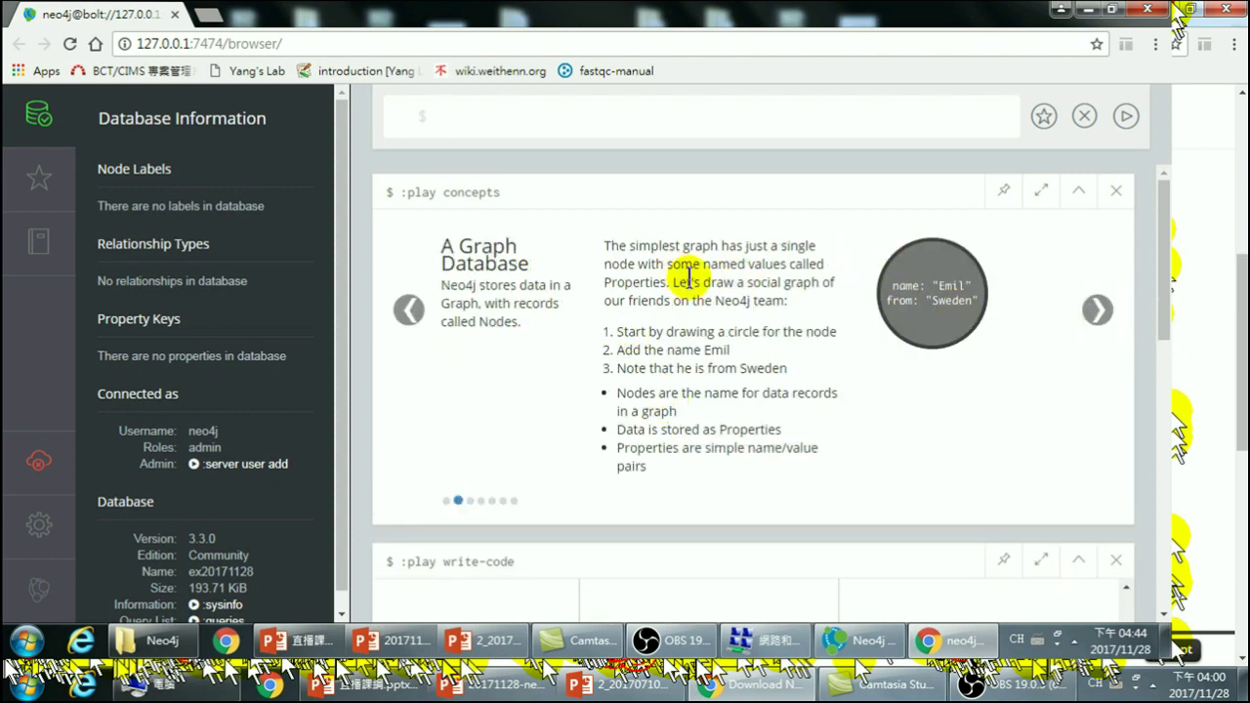
{"action": "left_click", "coordinate": [1100, 311]}
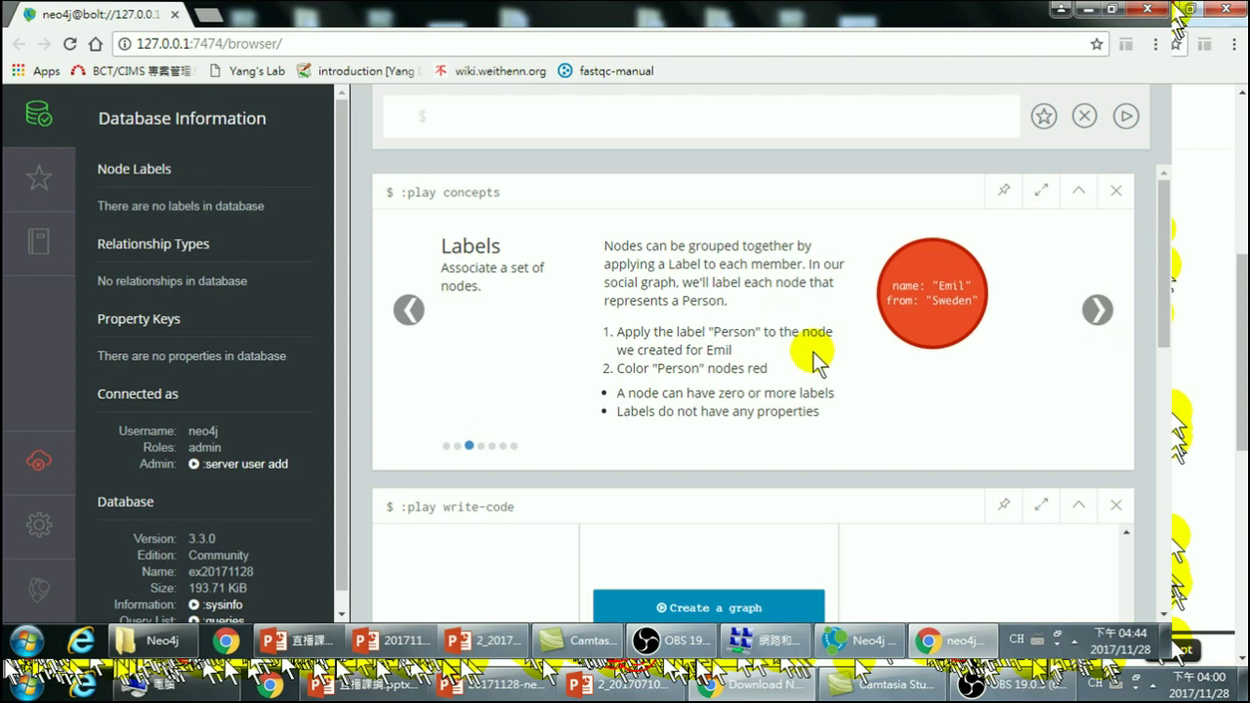
{"action": "left_click", "coordinate": [548, 113]}
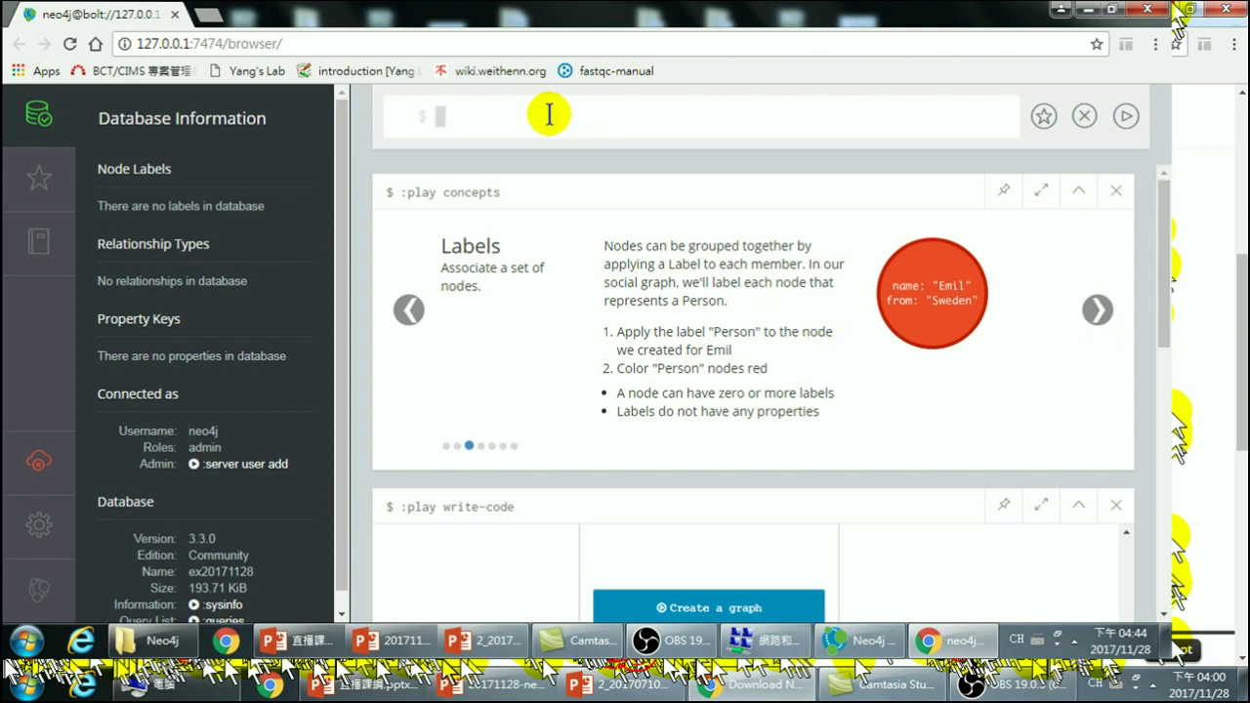
{"action": "scroll", "coordinate": [683, 369], "scroll_direction": "down", "scroll_amount": 4}
{"action": "scroll", "coordinate": [816, 420], "scroll_direction": "down", "scroll_amount": 4}
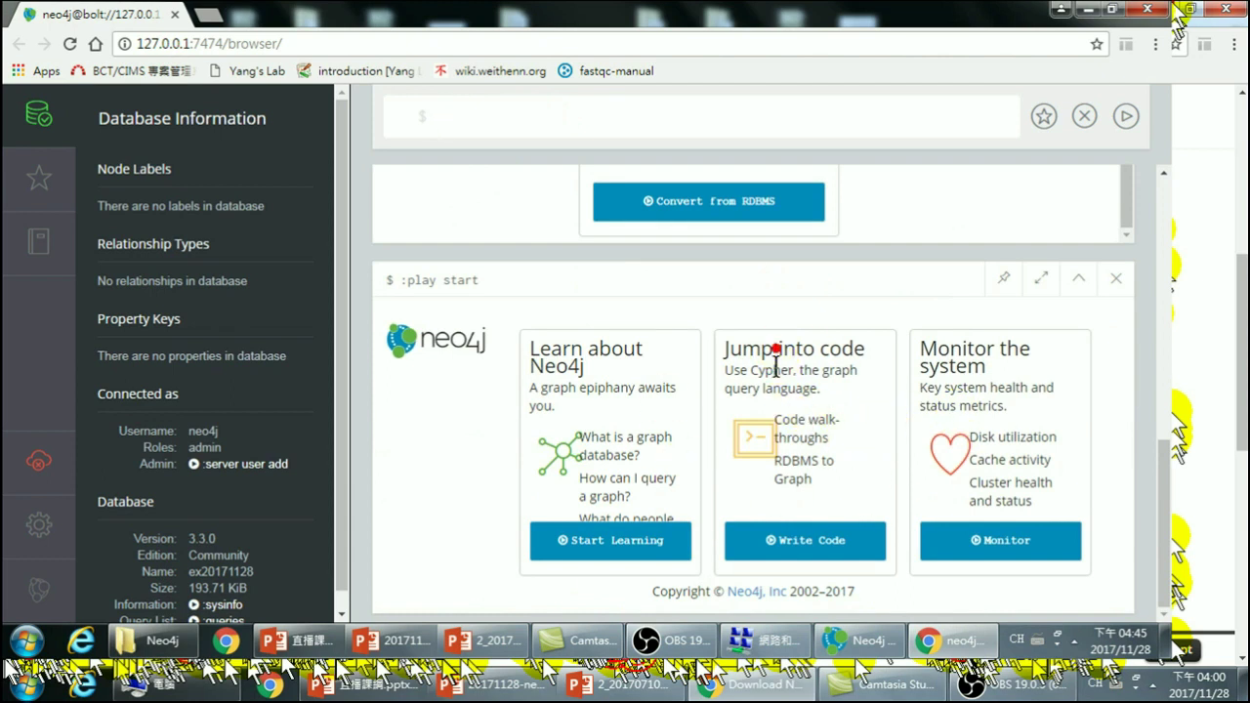
{"action": "scroll", "coordinate": [776, 371], "scroll_direction": "up", "scroll_amount": 8}
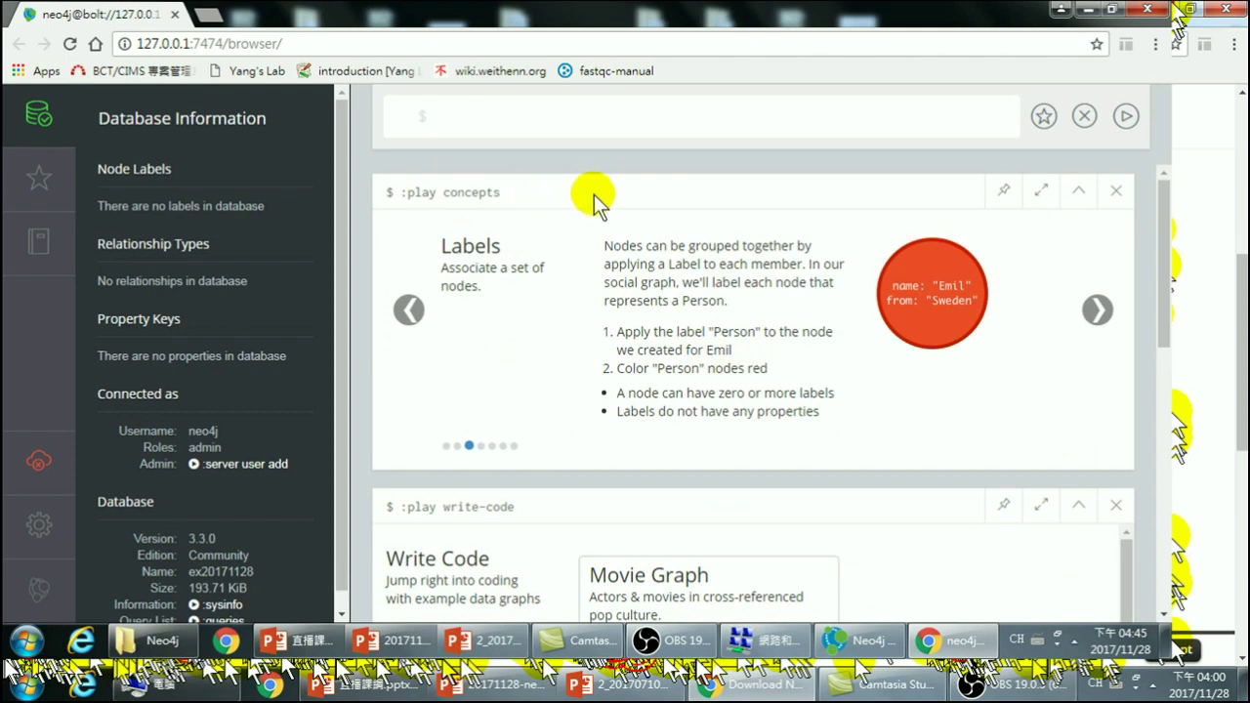
Close the :play concepts and :play write-code frames, then bring up the 20171128-neo4j presentation
{"action": "left_click", "coordinate": [1116, 195]}
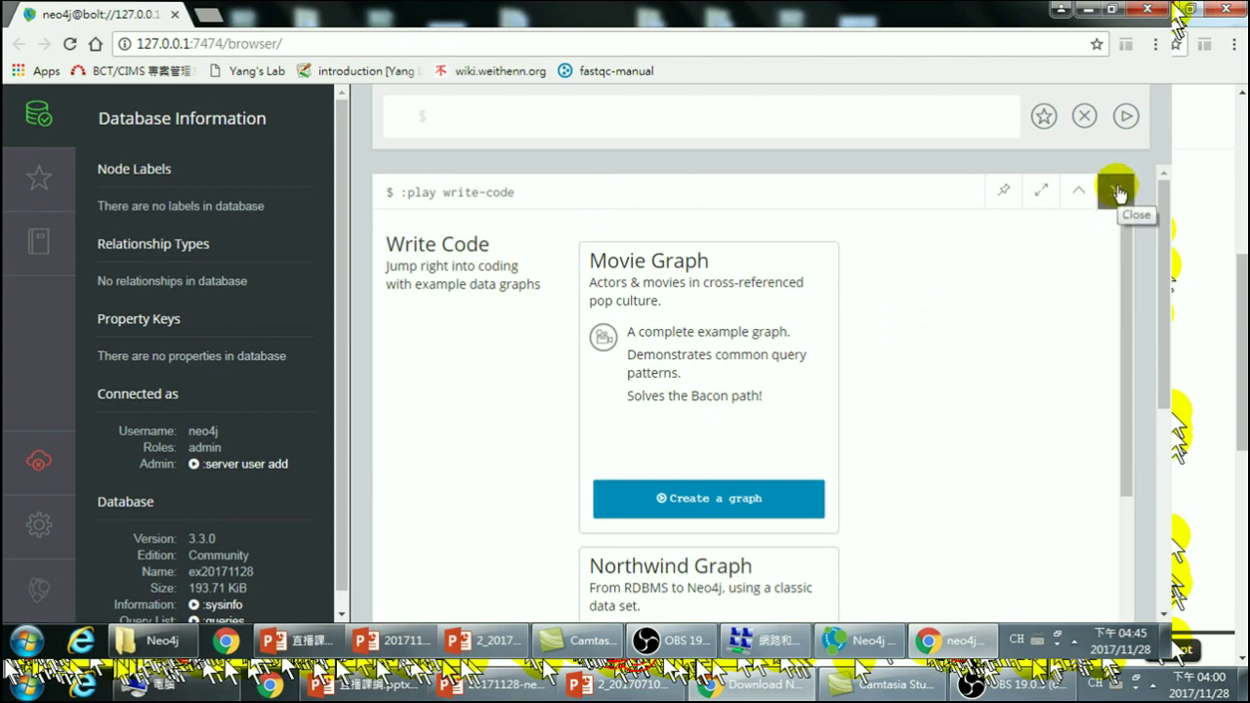
{"action": "left_click", "coordinate": [1118, 192]}
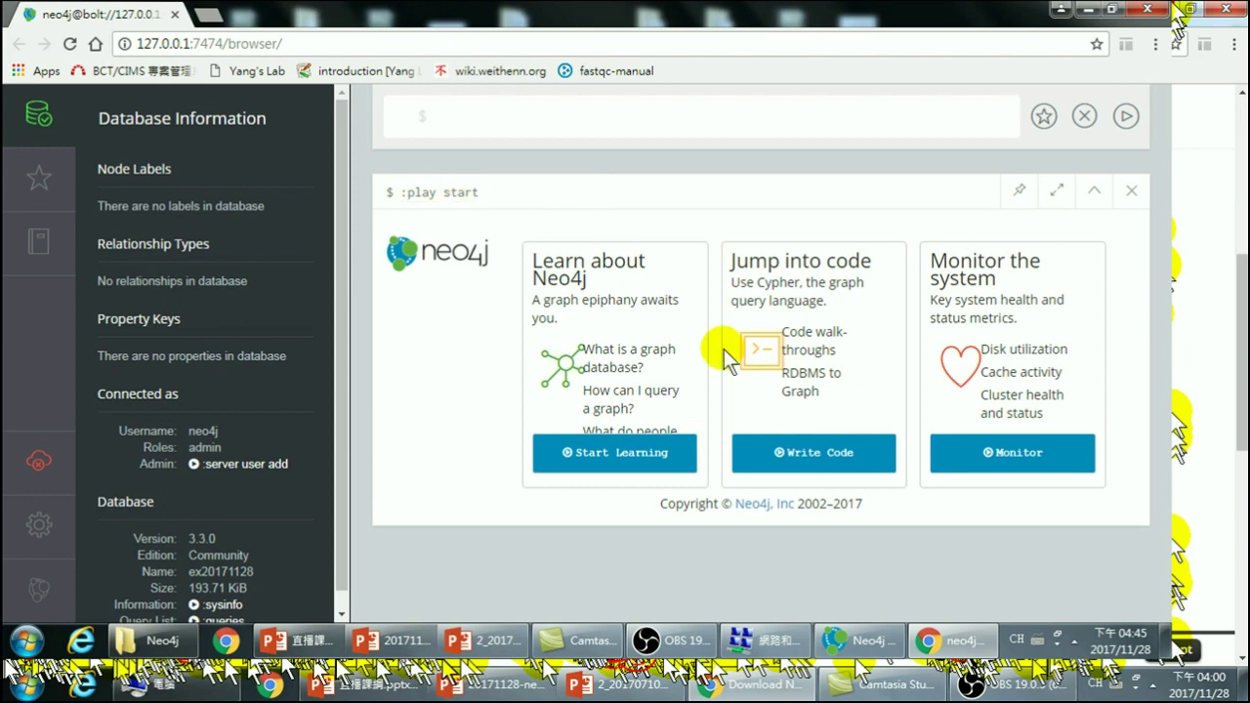
{"action": "left_click", "coordinate": [447, 118]}
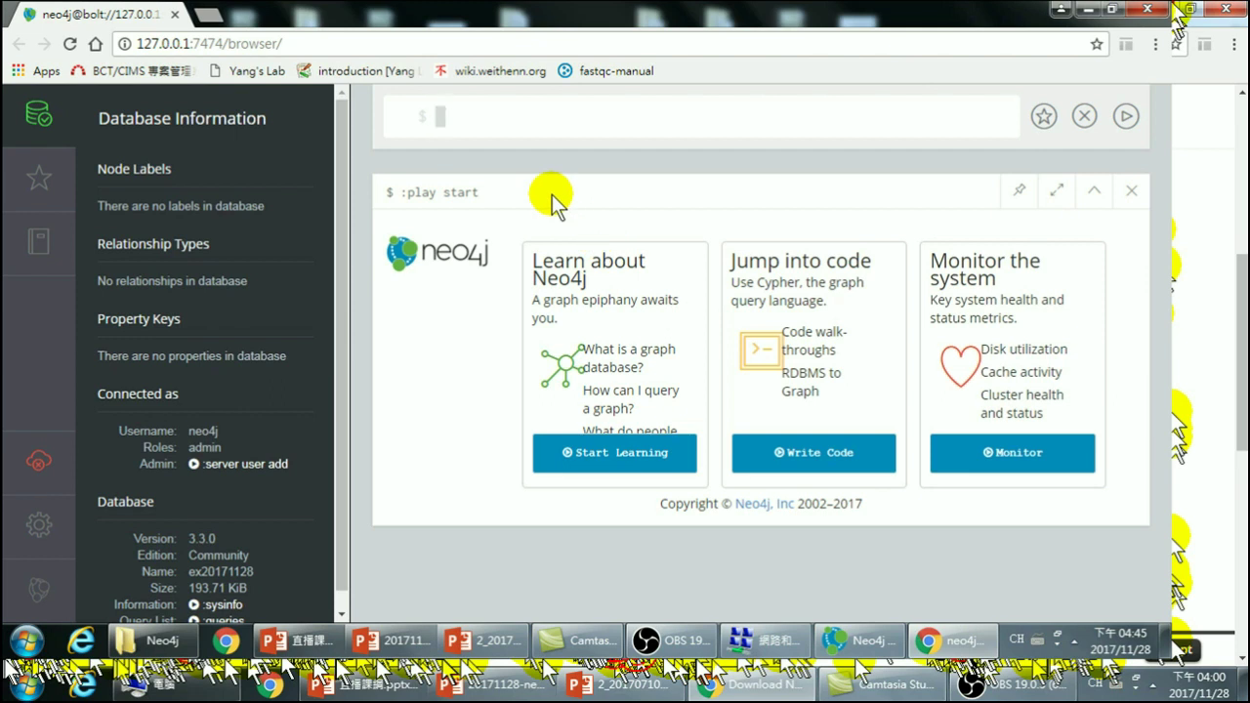
{"action": "left_click", "coordinate": [415, 648]}
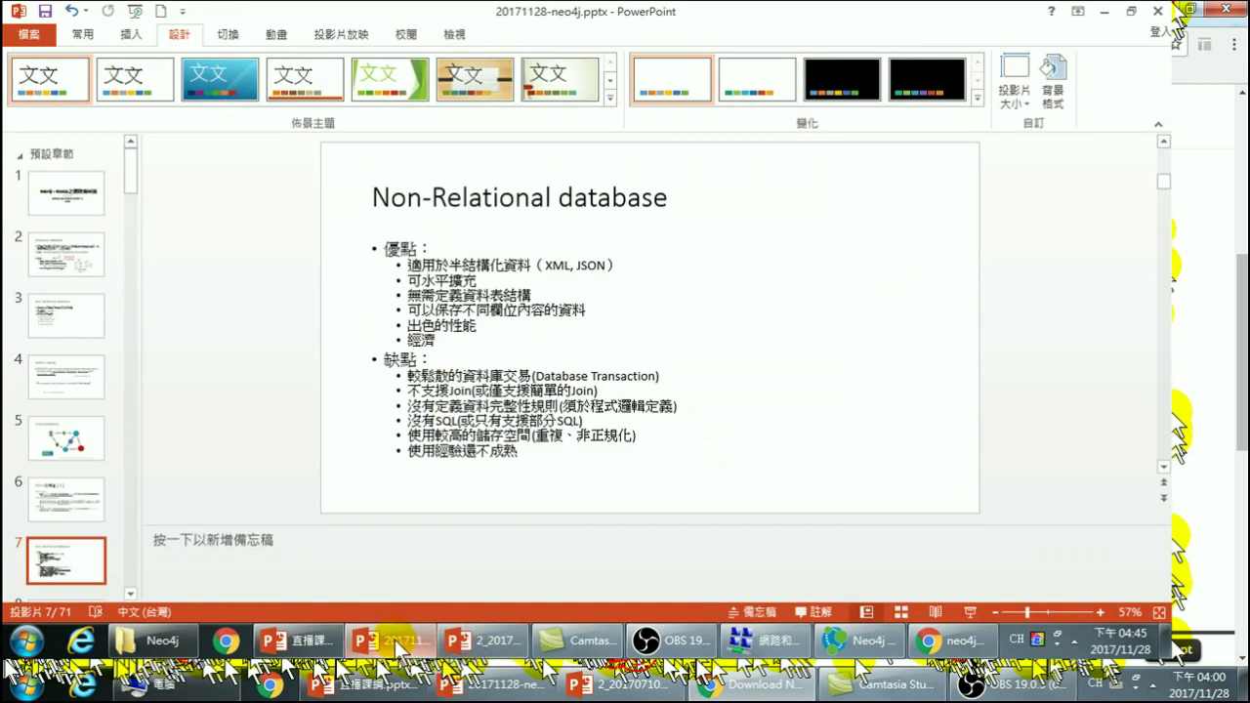
Bring forward the 2_20170710 presentation showing its 資料倉儲與視覺化 title slide
{"action": "left_click", "coordinate": [503, 648]}
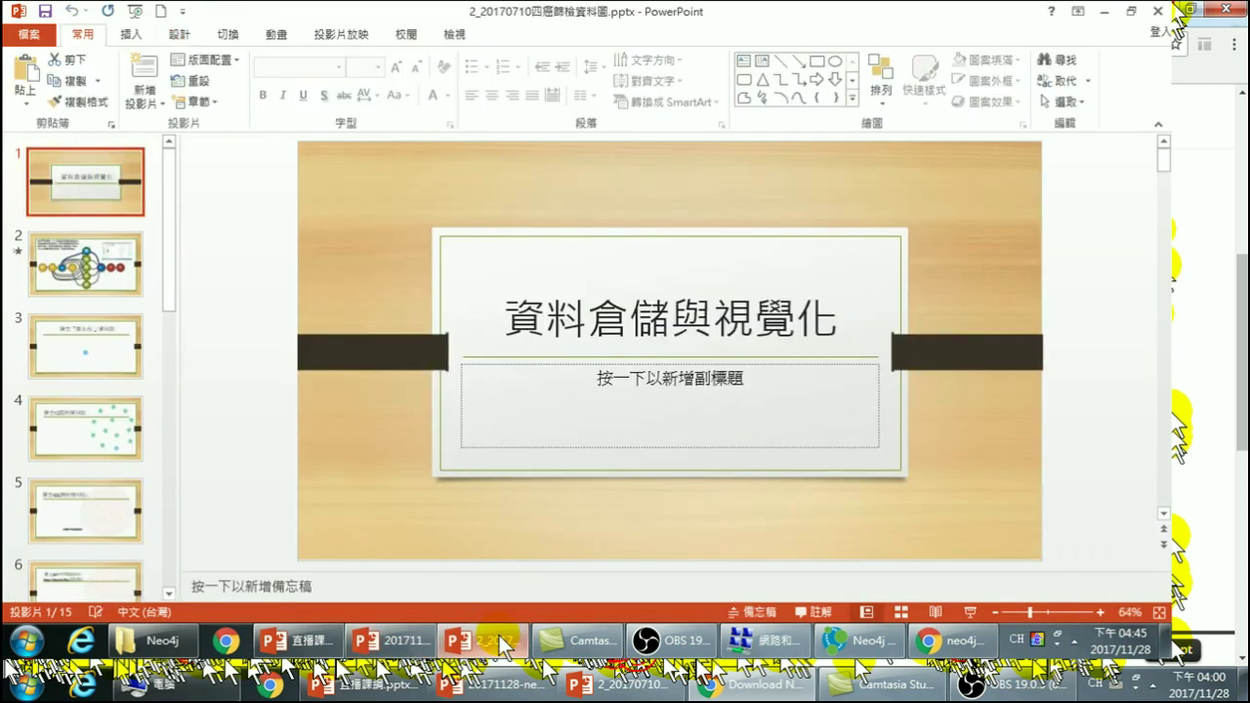
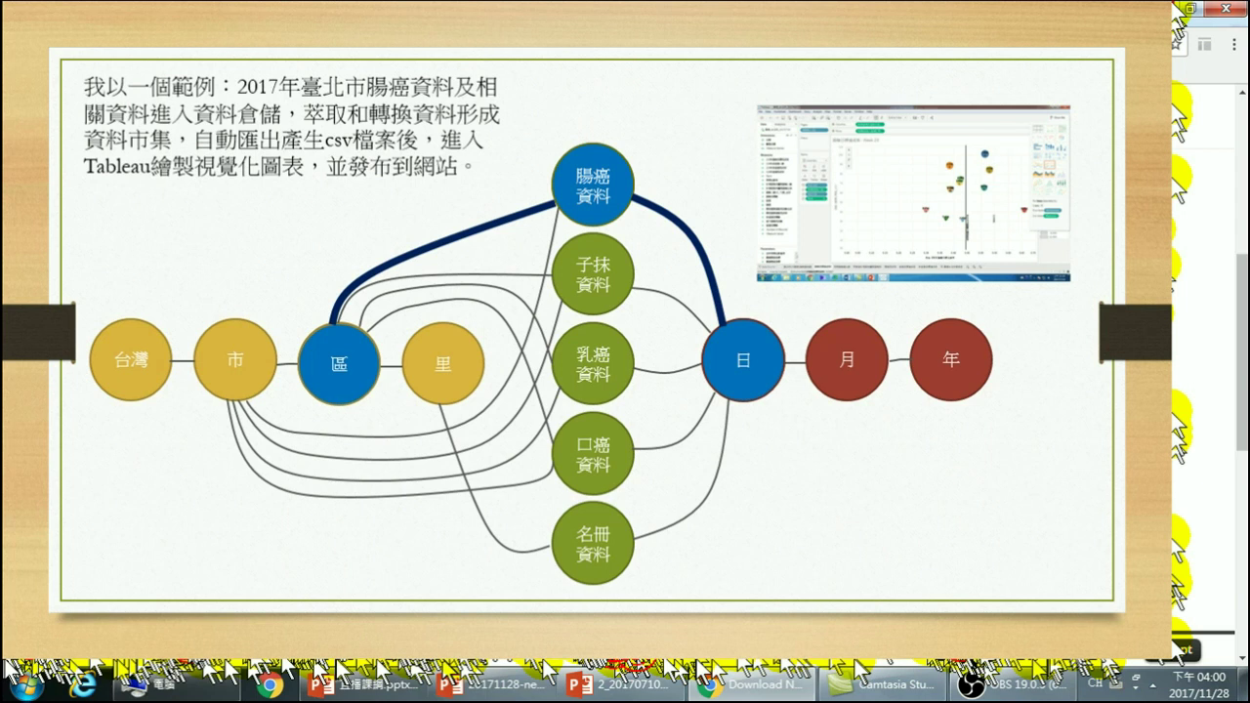
Advance to the 臺北市 slide, end the slideshow, and bring up the Neo4j Browser
{"action": "key", "text": "Right"}
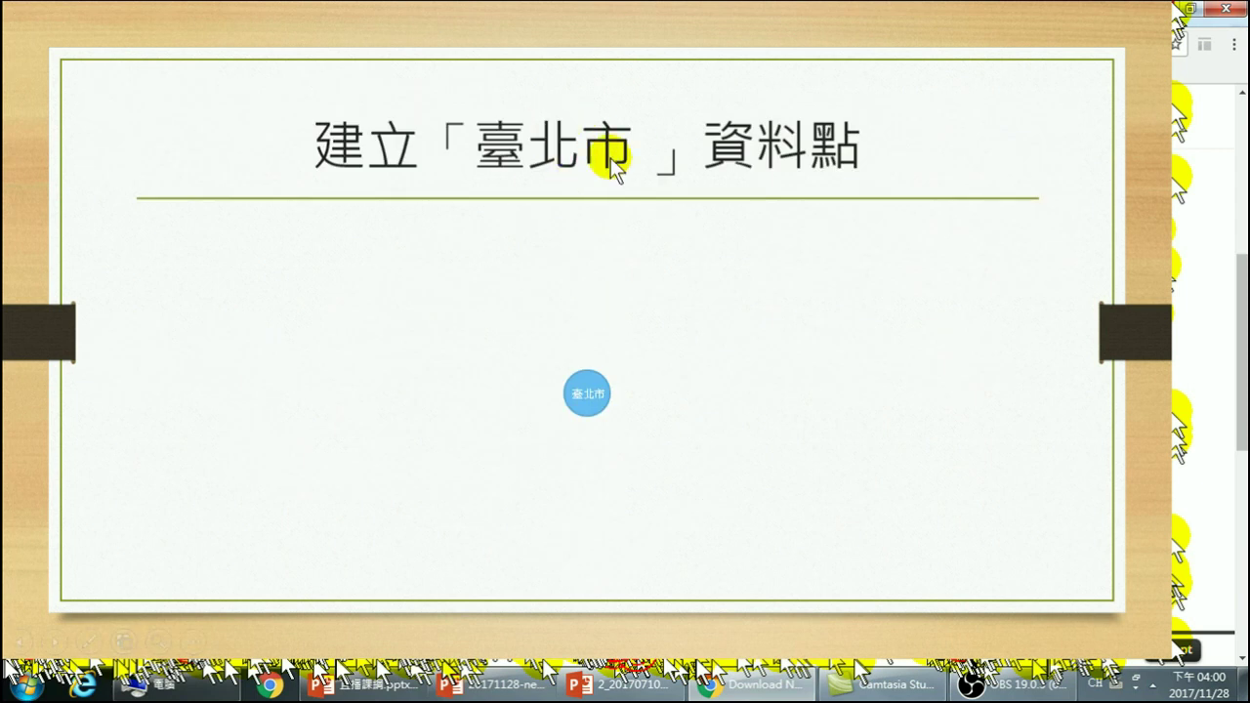
{"action": "key", "text": "Escape"}
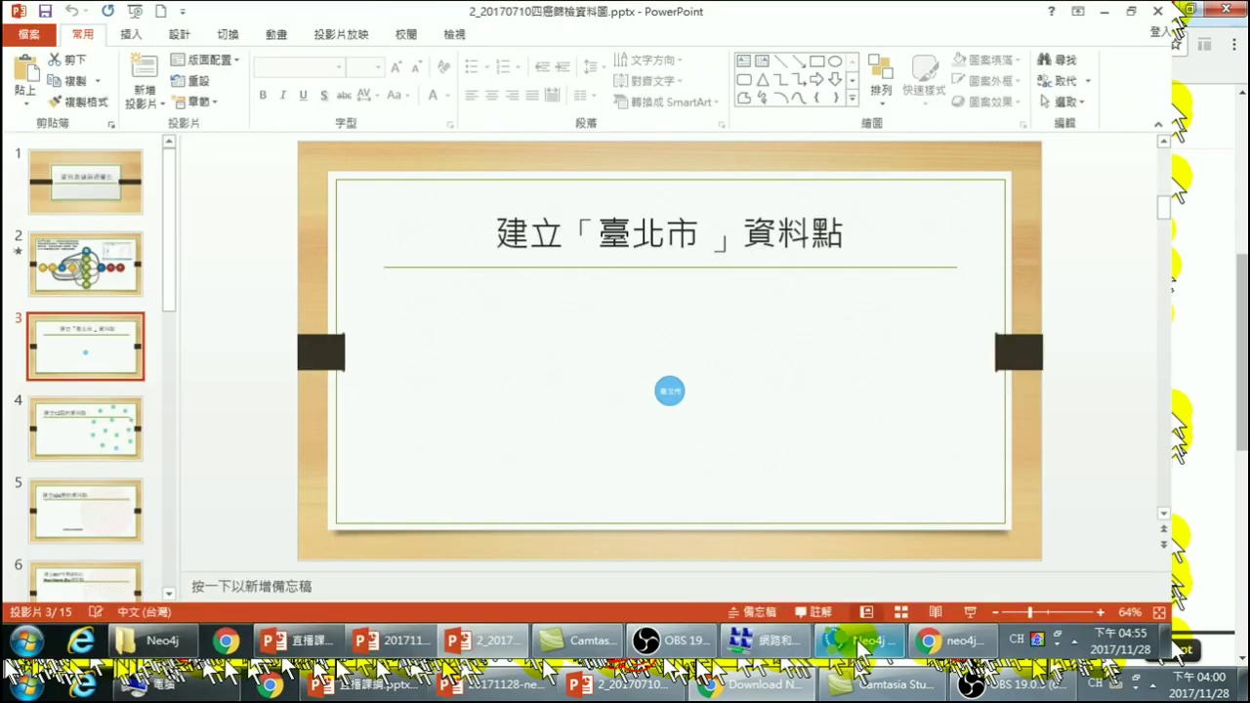
{"action": "left_click", "coordinate": [850, 643]}
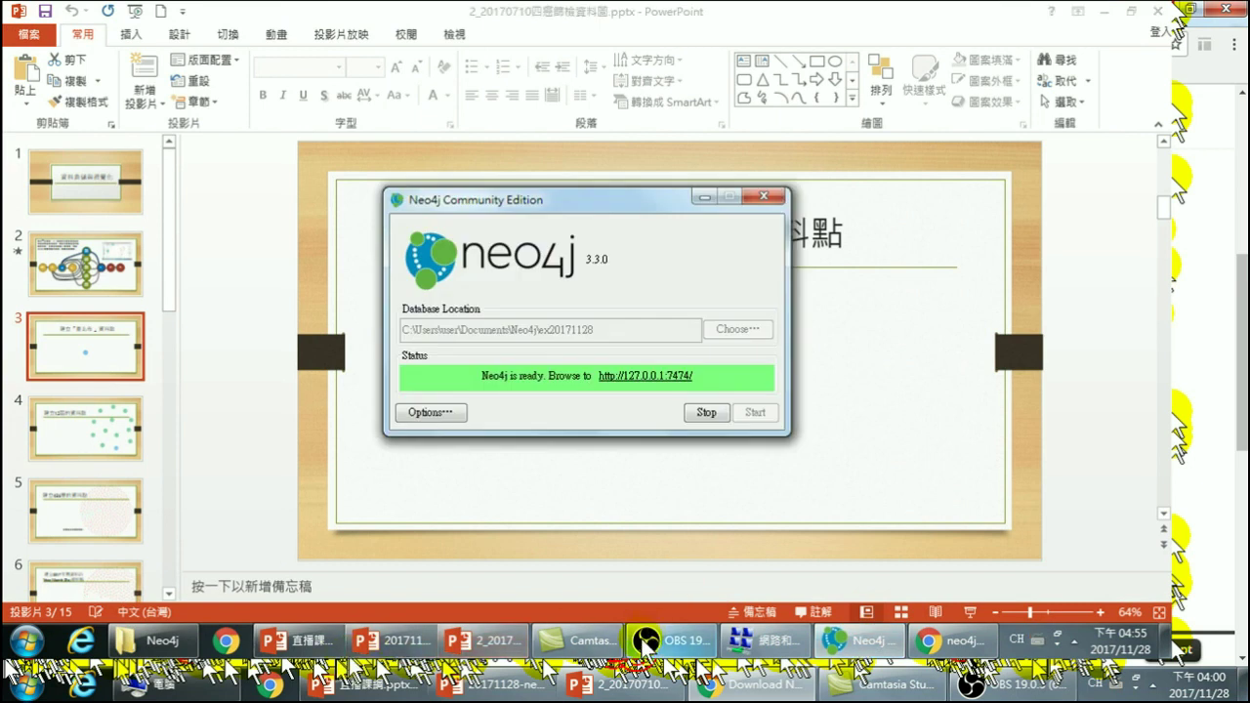
{"action": "left_click", "coordinate": [952, 641]}
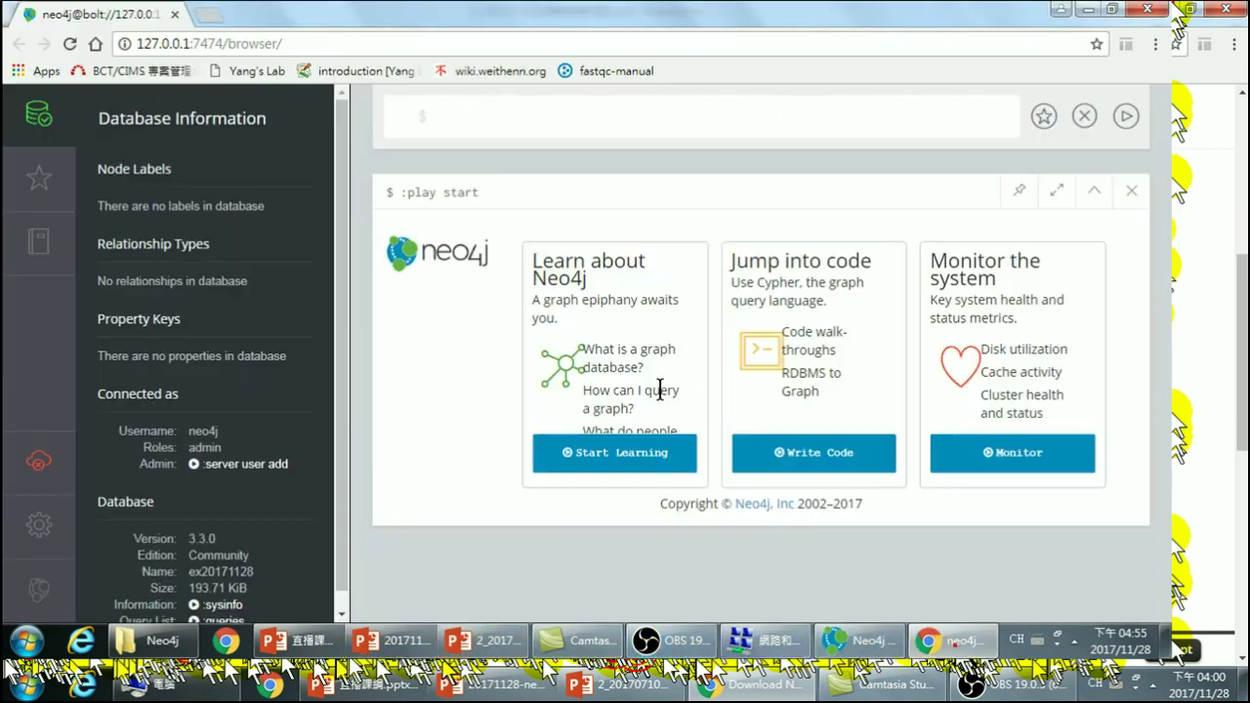
Begin a Cypher query in the editor reading CREATE (c:Country), fixing the keyword's capitalisation
{"action": "left_click", "coordinate": [461, 114]}
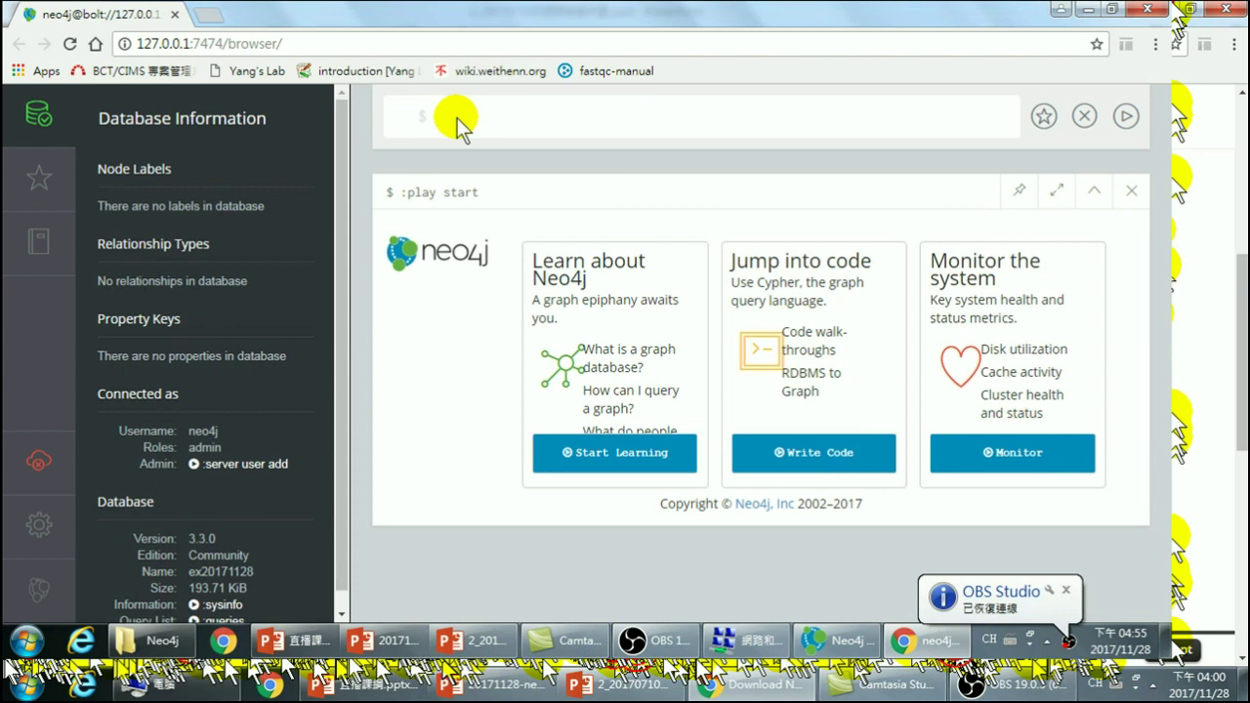
{"action": "type", "text": "CR"}
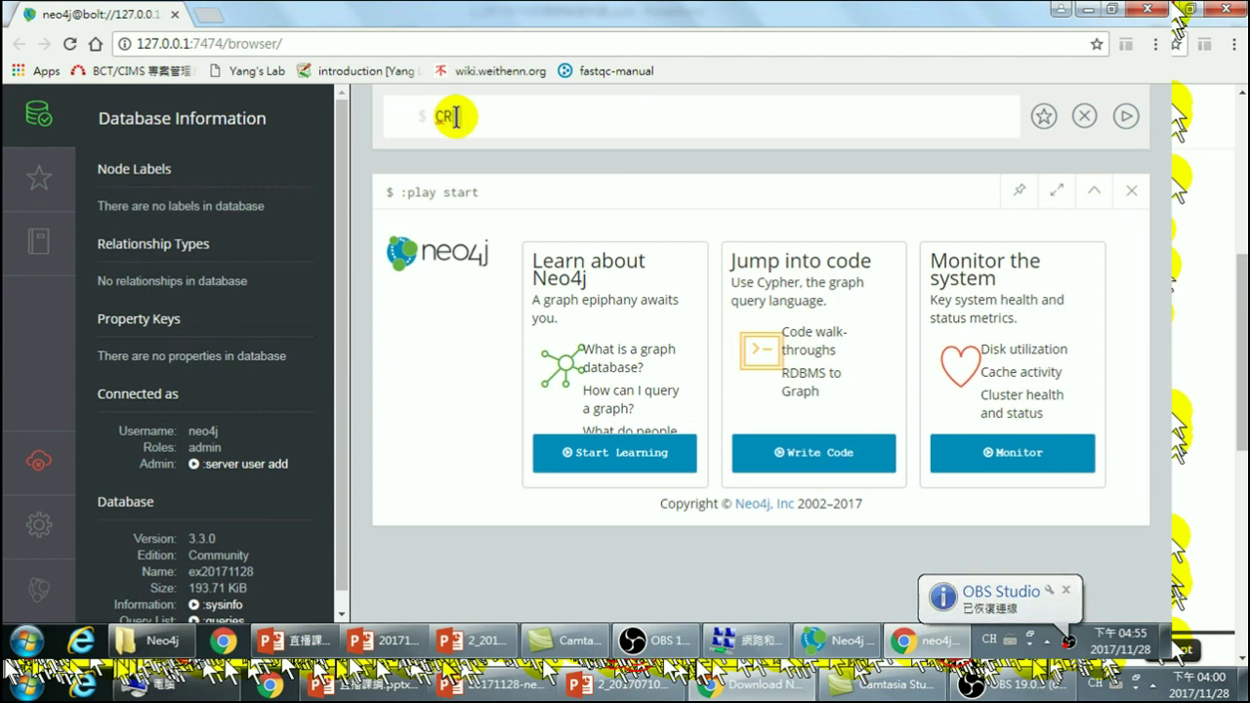
{"action": "type", "text": "EATE"}
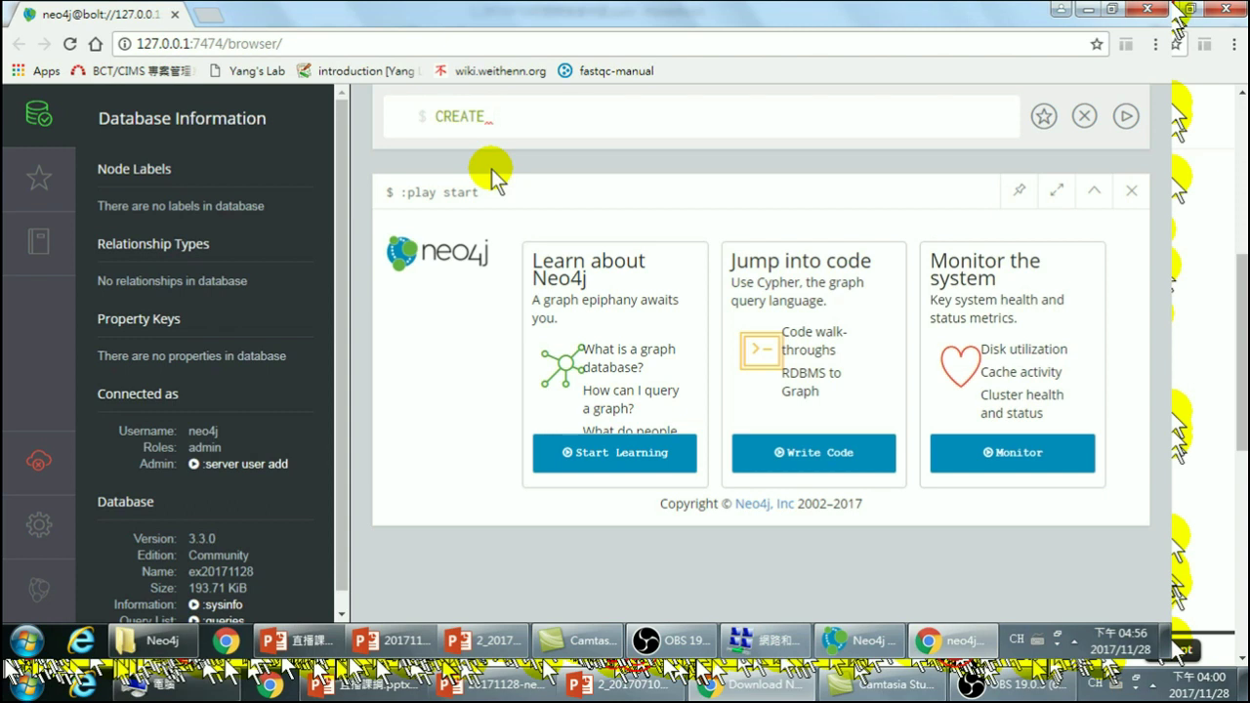
{"action": "key", "text": "BackSpace"}
{"action": "key", "text": "BackSpace"}
{"action": "key", "text": "BackSpace"}
{"action": "key", "text": "BackSpace"}
{"action": "key", "text": "BackSpace"}
{"action": "type", "text": "reate"}
{"action": "key", "text": "BackSpace"}
{"action": "key", "text": "BackSpace"}
{"action": "key", "text": "BackSpace"}
{"action": "key", "text": "BackSpace"}
{"action": "key", "text": "BackSpace"}
{"action": "type", "text": "REATE"}
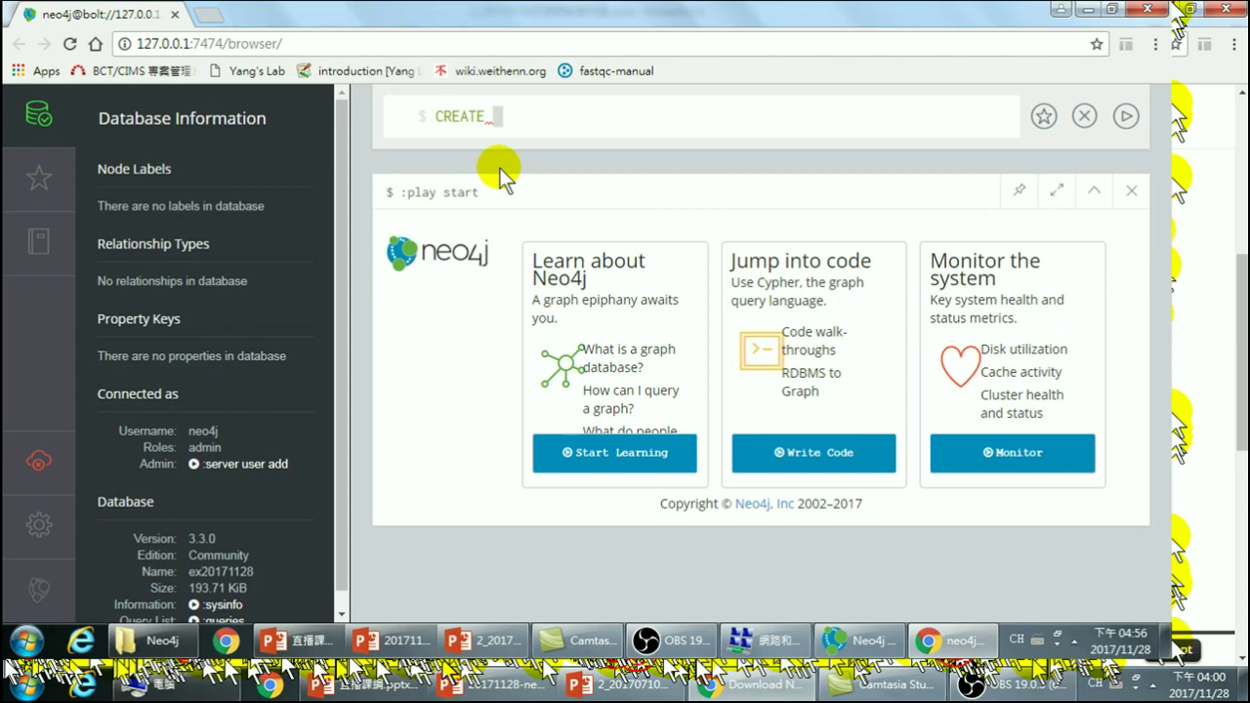
{"action": "type", "text": "()"}
{"action": "type", "text": "c"}
{"action": "type", "text": ":"}
{"action": "type", "text": "Co"}
{"action": "type", "text": "unt"}
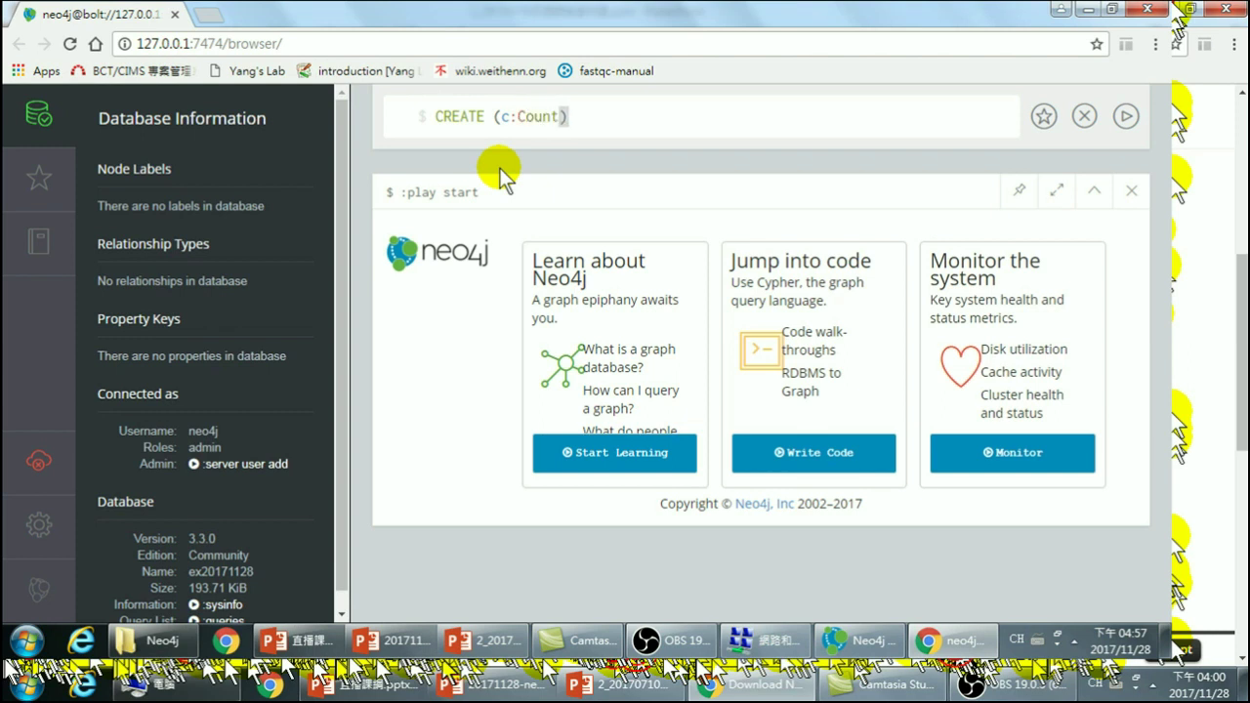
{"action": "type", "text": "ry"}
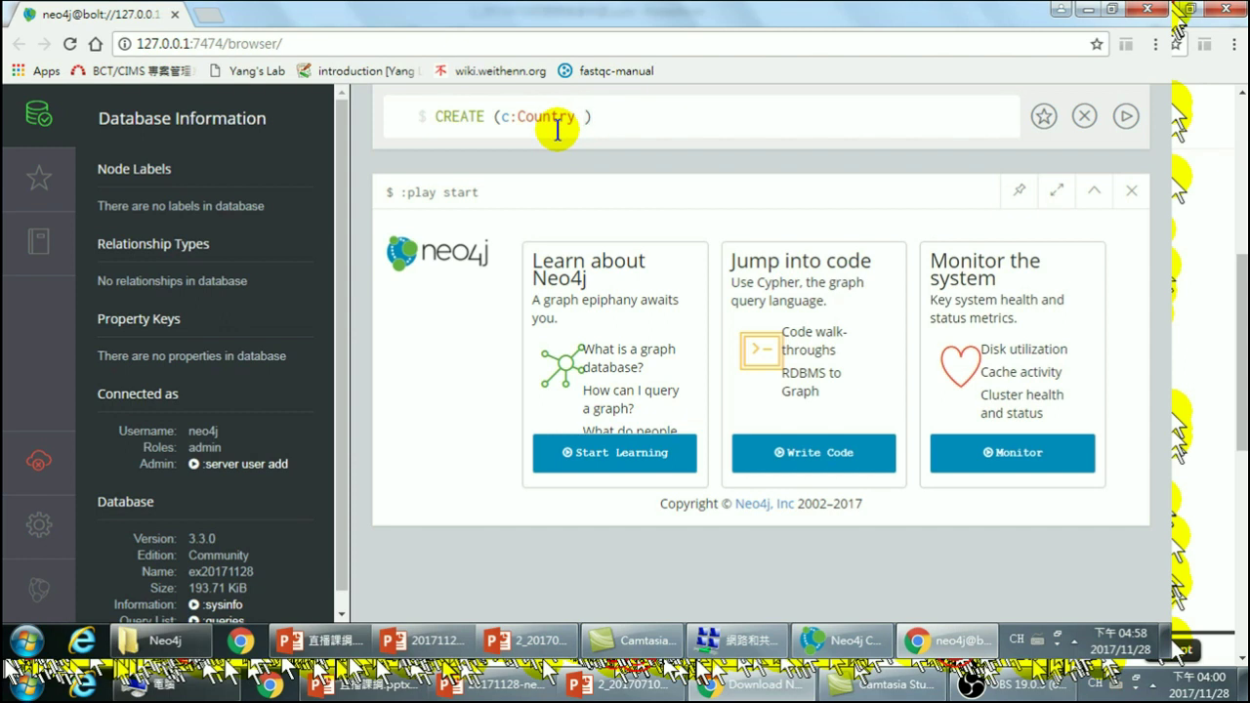
{"action": "left_click_drag", "start_coordinate": [518, 117], "coordinate": [574, 119]}
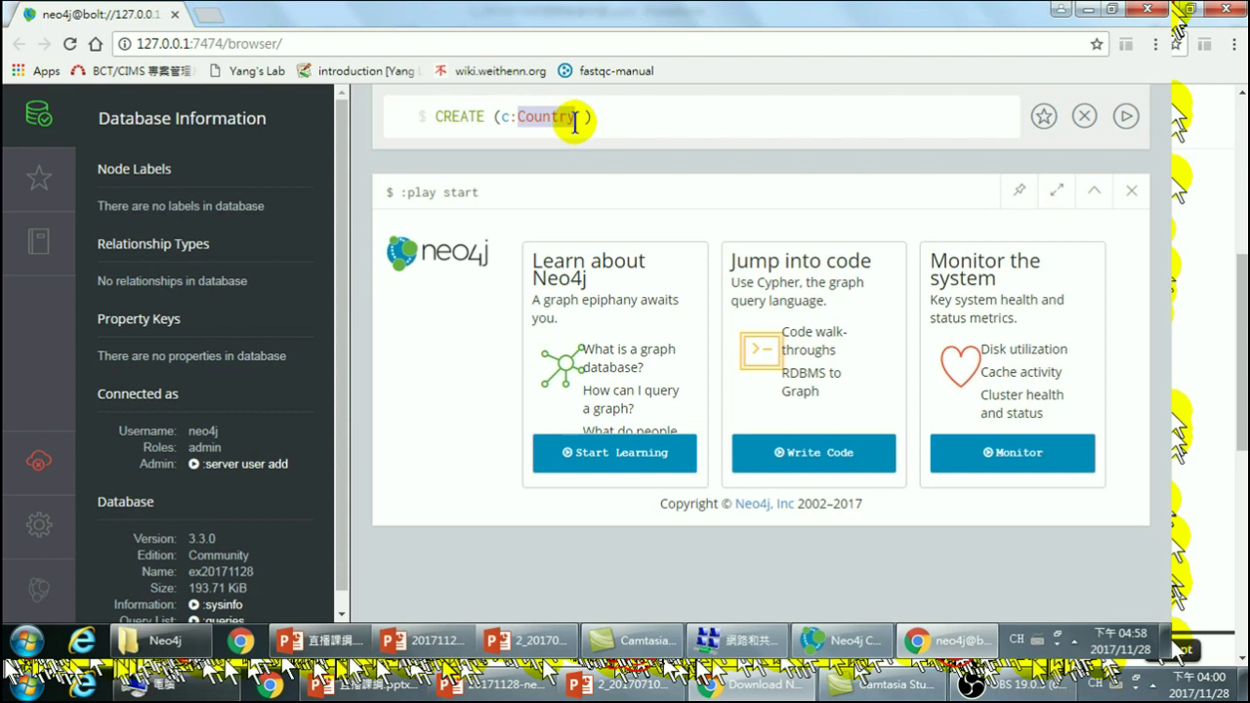
{"action": "left_click", "coordinate": [509, 116]}
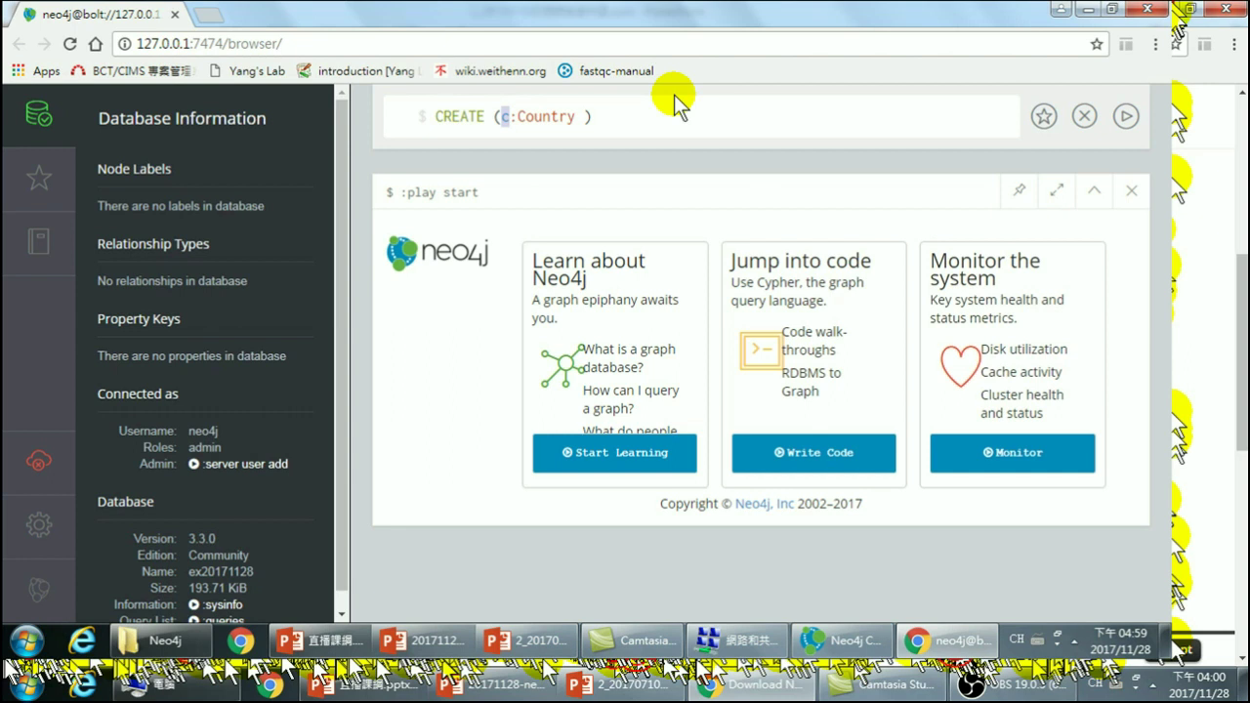
{"action": "double_click", "coordinate": [505, 120]}
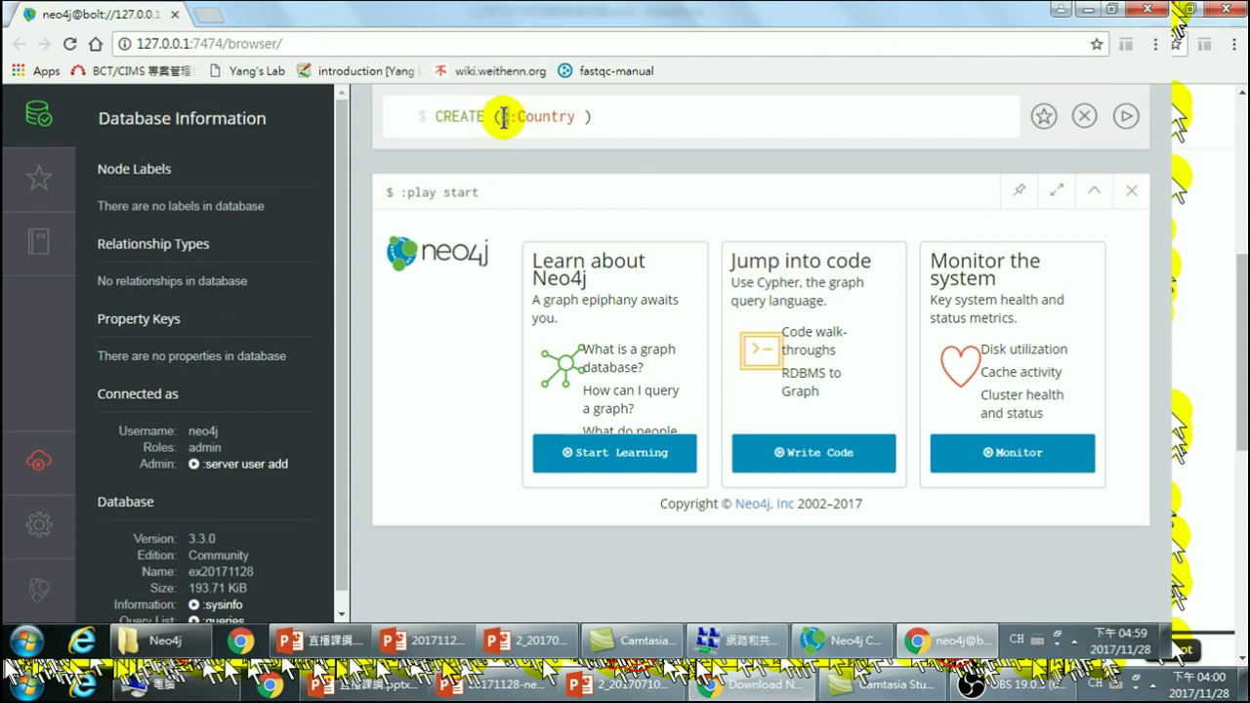
{"action": "left_click", "coordinate": [578, 114]}
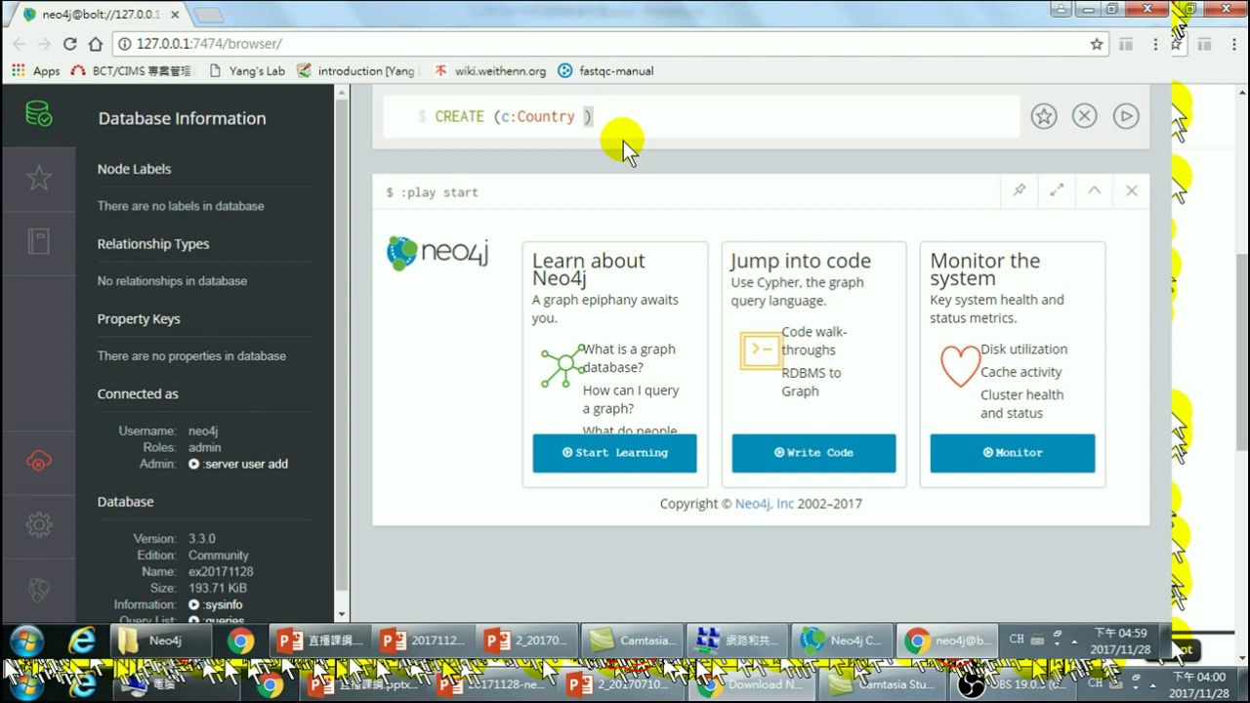
Add properties {id: 886, name: "臺灣"} to the query, entering 臺灣 with the Cangjie input method
{"action": "type", "text": "{id: 886"}
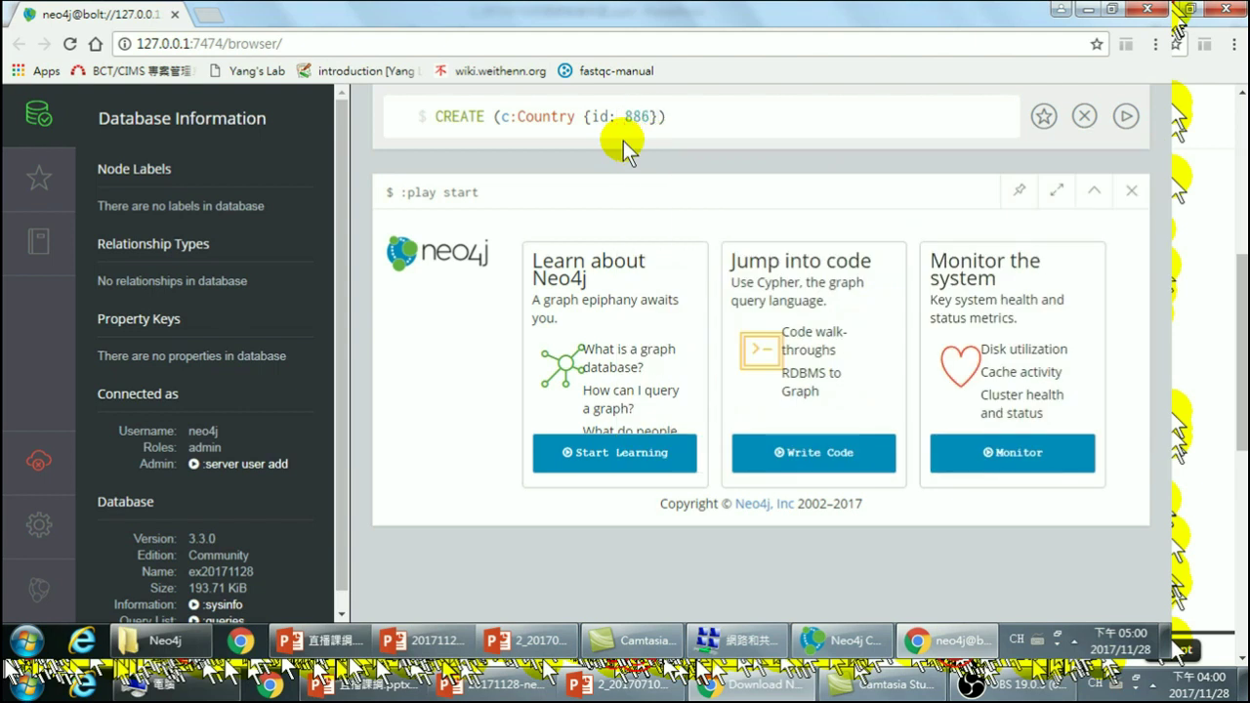
{"action": "type", "text": ", name"}
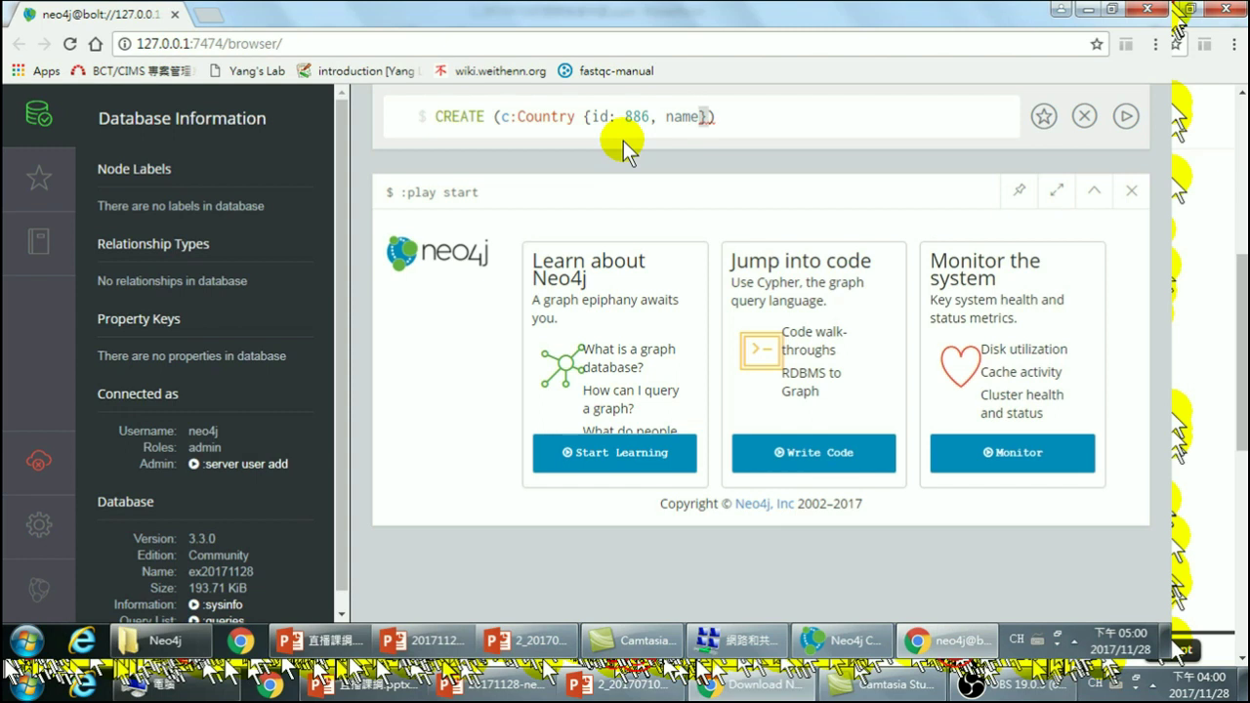
{"action": "type", "text": ":"}
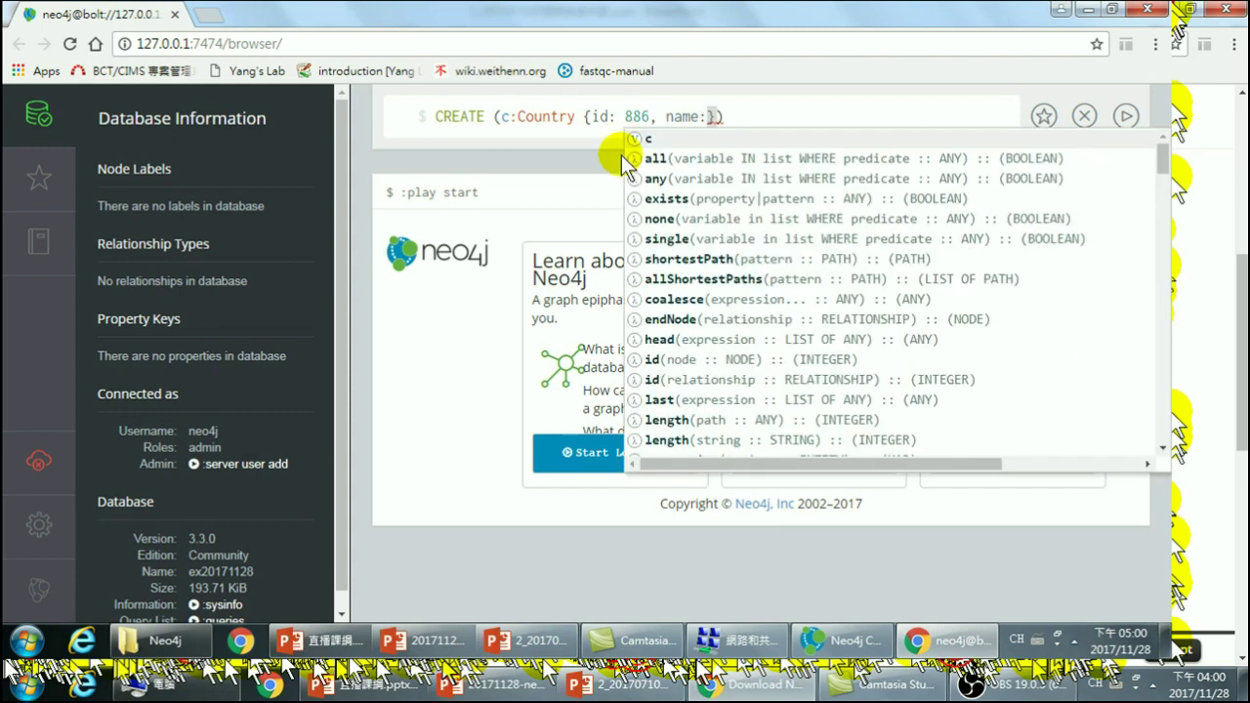
{"action": "type", "text": " \""}
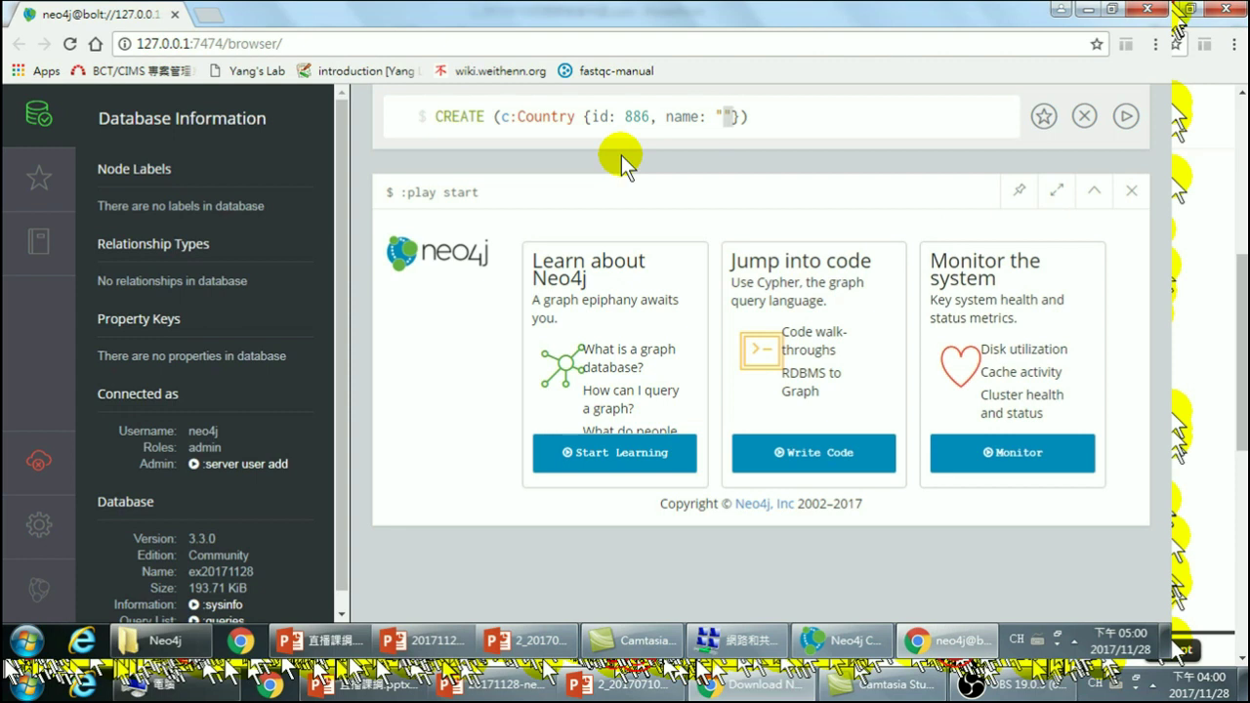
{"action": "key", "text": "ctrl+space"}
{"action": "type", "text": "tai"}
{"action": "key", "text": "Escape"}
{"action": "key", "text": "ctrl+space"}
{"action": "key", "text": "ctrl+space"}
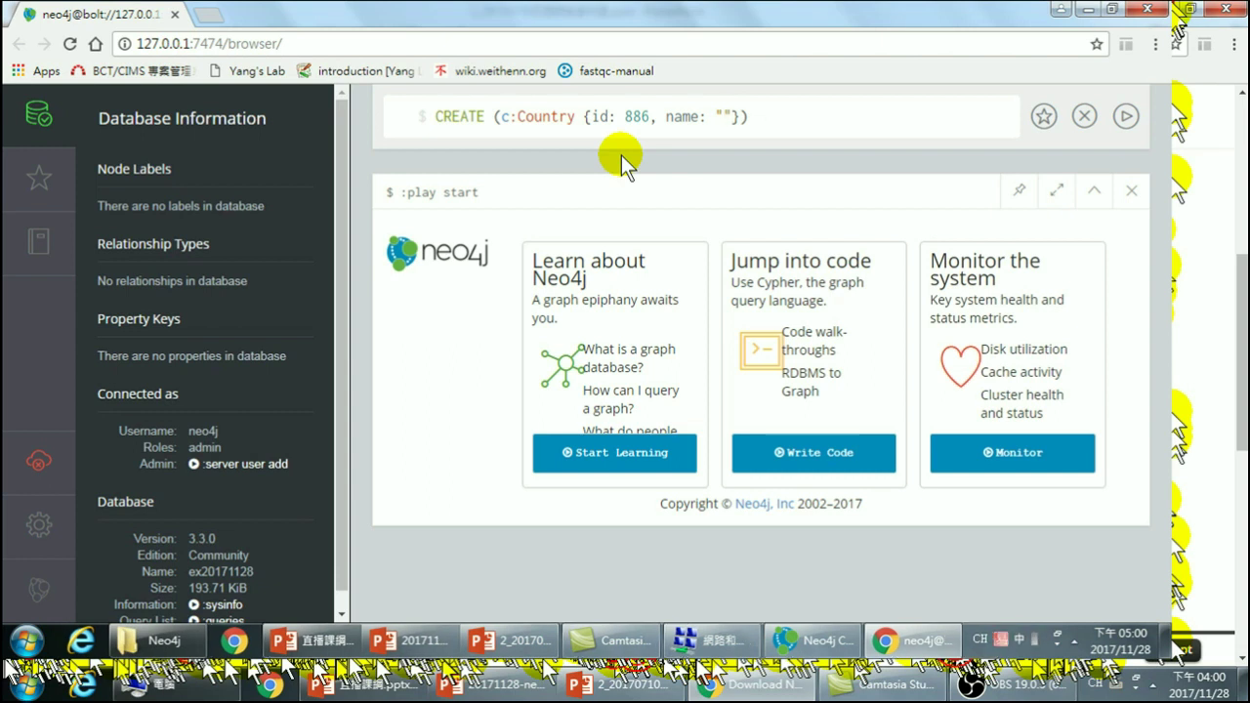
{"action": "key", "text": "ctrl+shift"}
{"action": "type", "text": "grb"}
{"action": "key", "text": "space"}
{"action": "type", "text": "evfn"}
{"action": "key", "text": "space"}
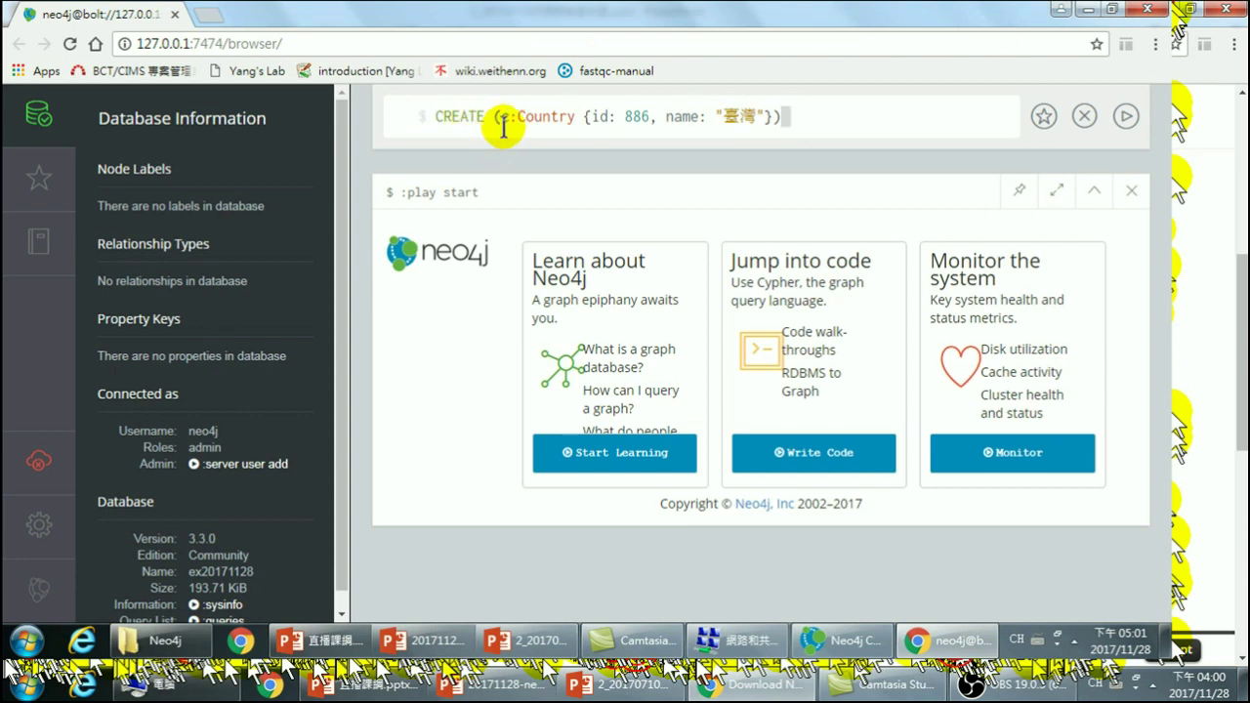
{"action": "left_click", "coordinate": [506, 116]}
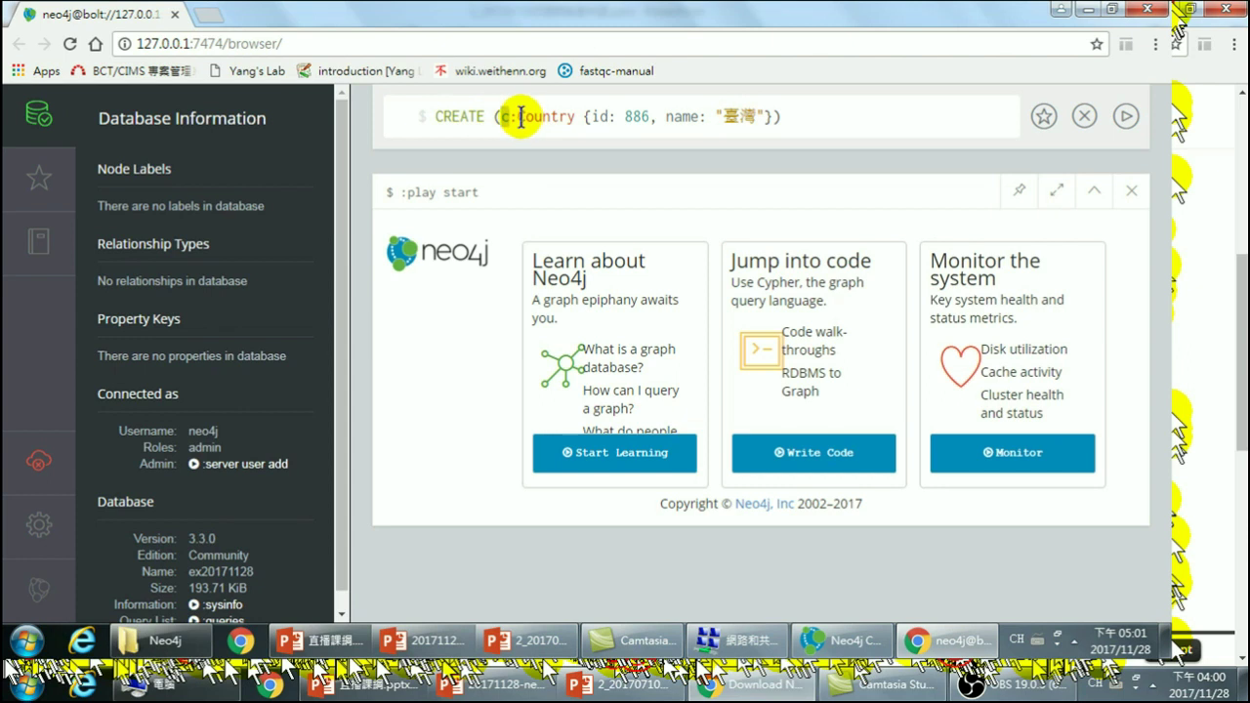
{"action": "left_click", "coordinate": [518, 115]}
{"action": "left_click_drag", "start_coordinate": [525, 114], "coordinate": [575, 116]}
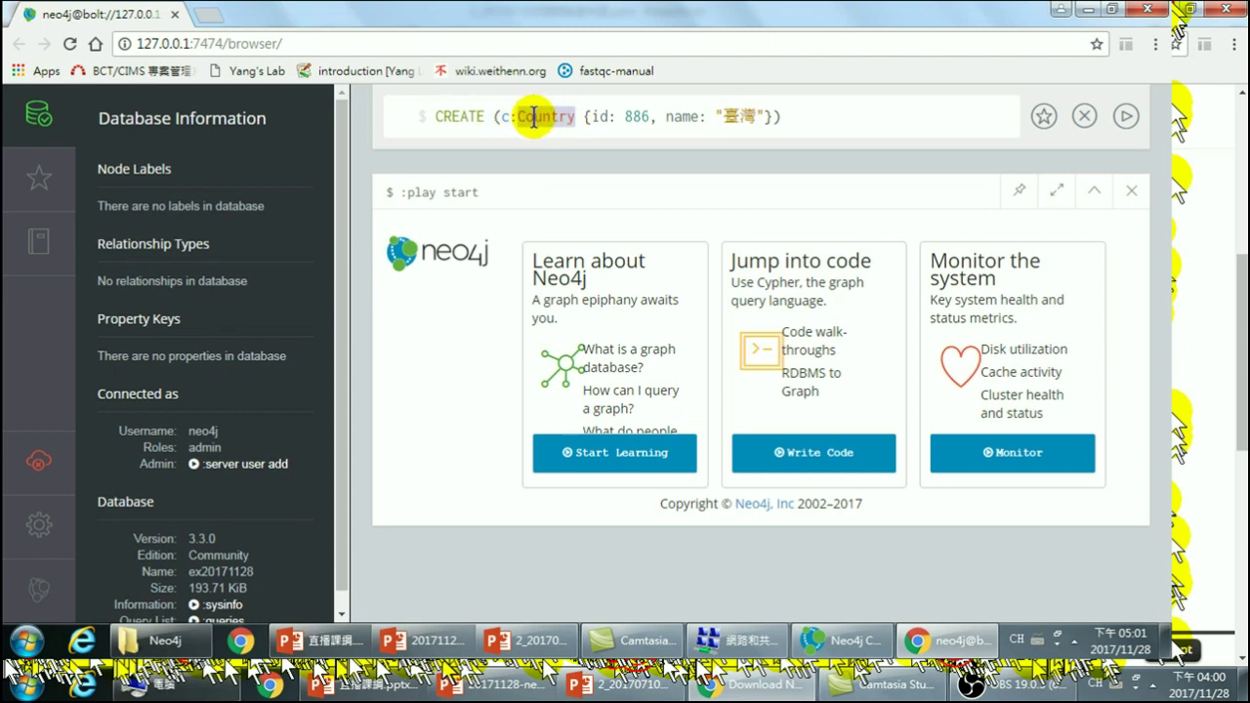
{"action": "left_click_drag", "start_coordinate": [583, 116], "coordinate": [772, 118]}
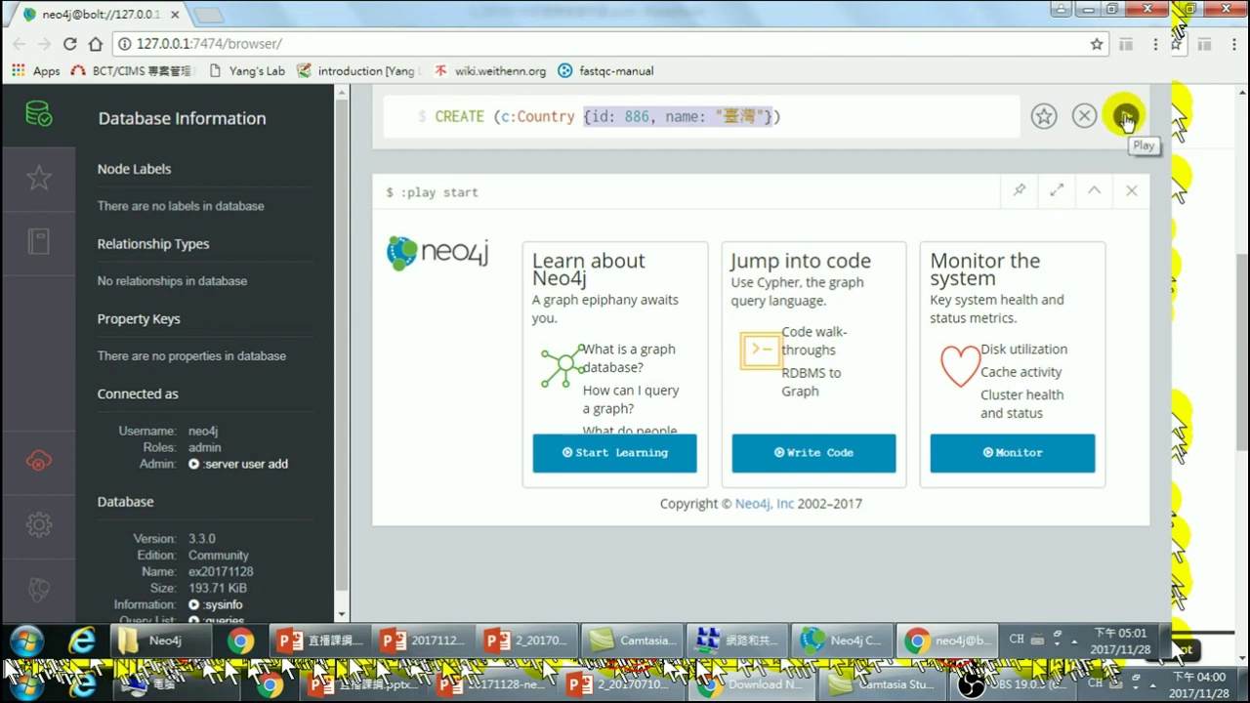
Run the CREATE query and highlight 'Added 1 label', 'created' and '2 properties' in the summary
{"action": "left_click", "coordinate": [1127, 118]}
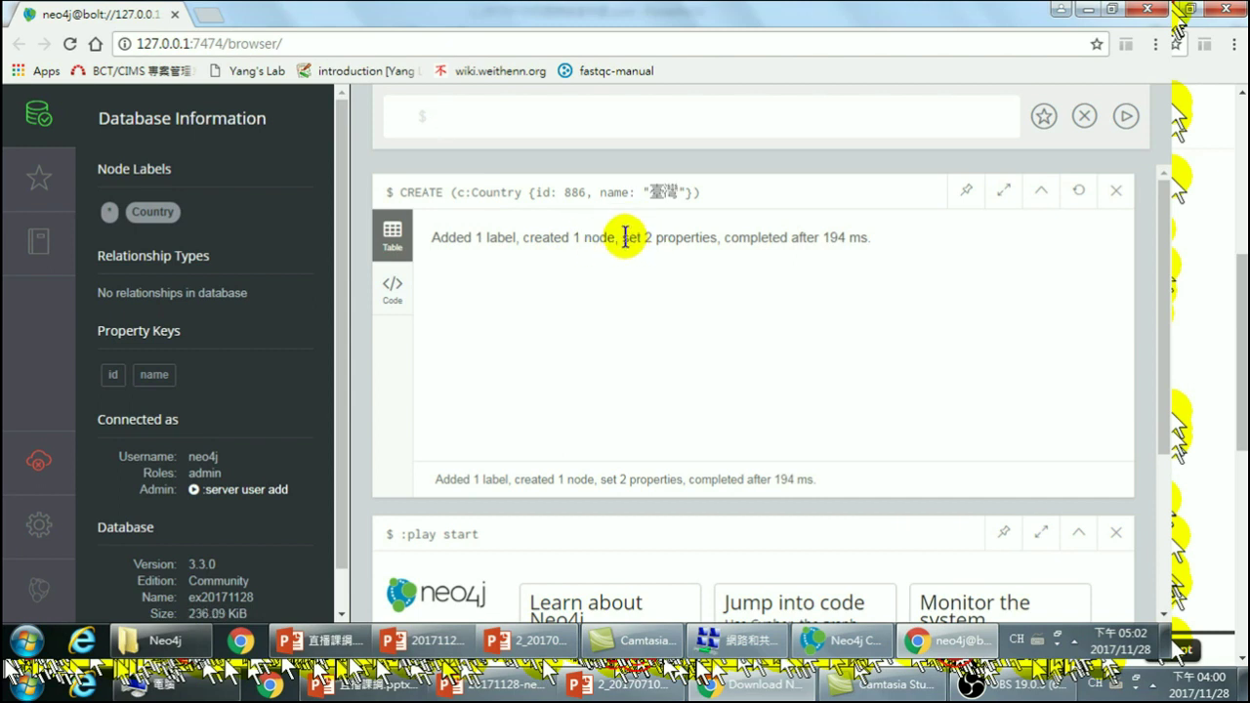
{"action": "left_click_drag", "start_coordinate": [623, 237], "coordinate": [636, 247]}
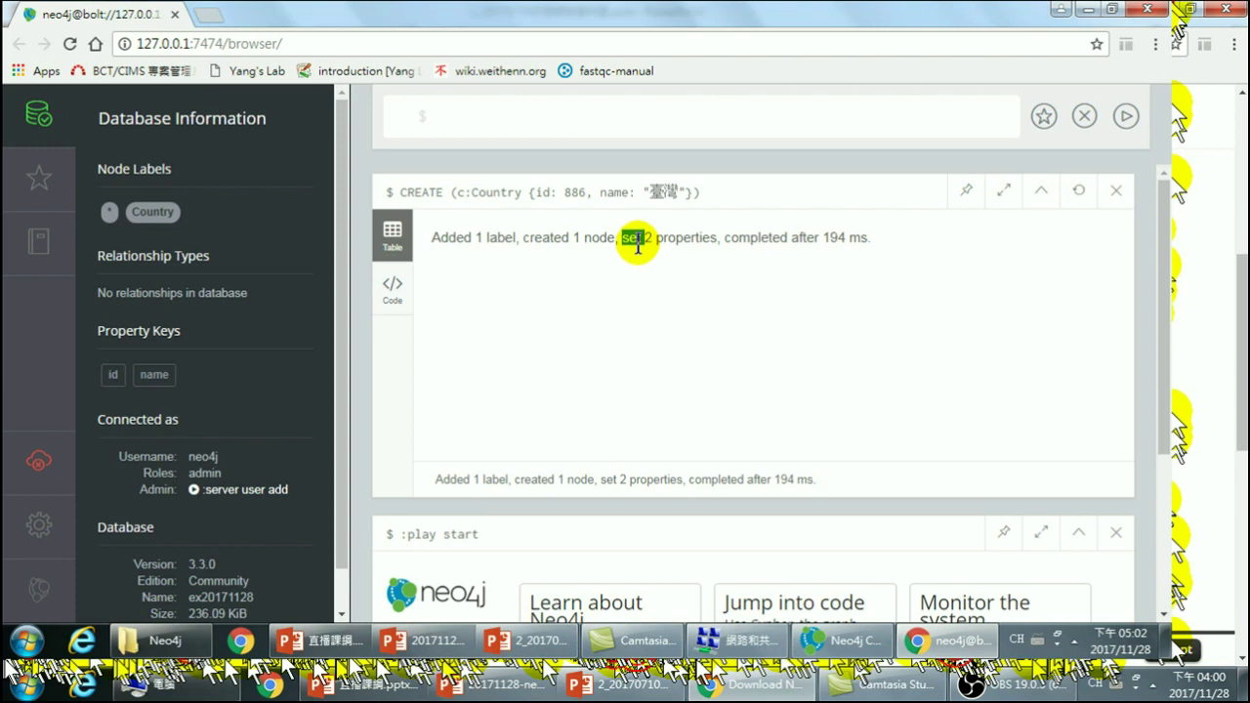
{"action": "left_click", "coordinate": [658, 240]}
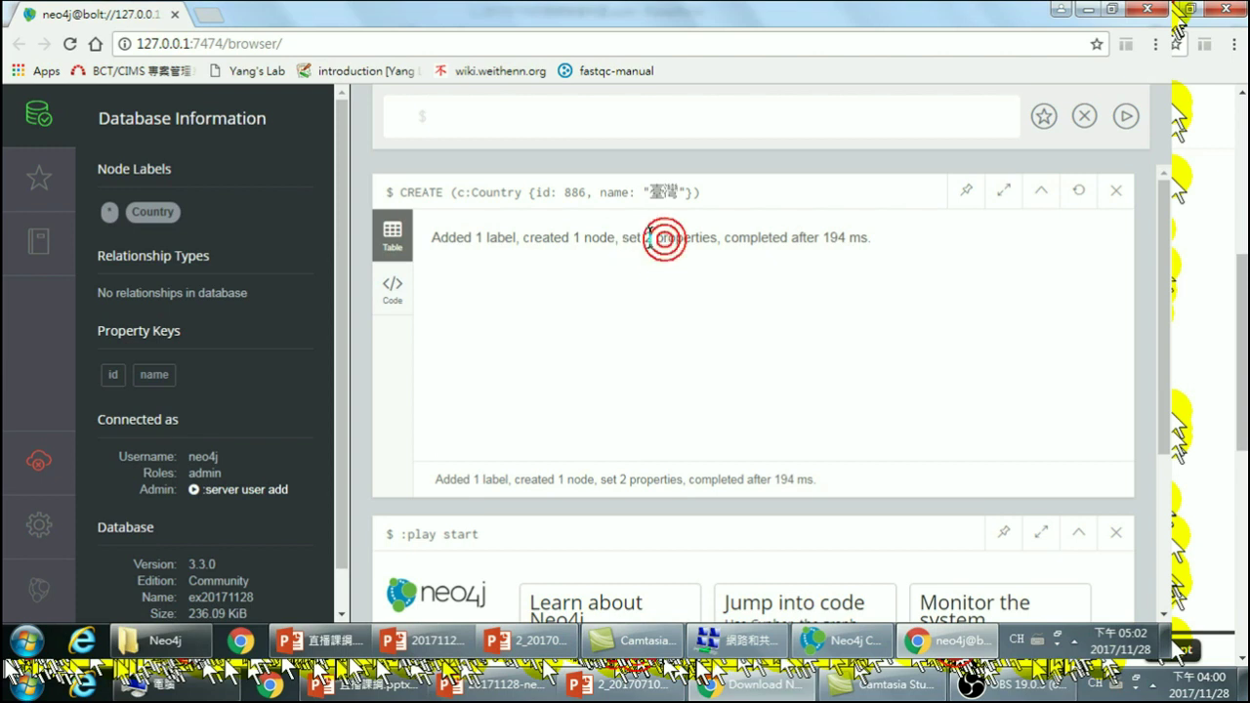
{"action": "left_click_drag", "start_coordinate": [645, 240], "coordinate": [716, 245]}
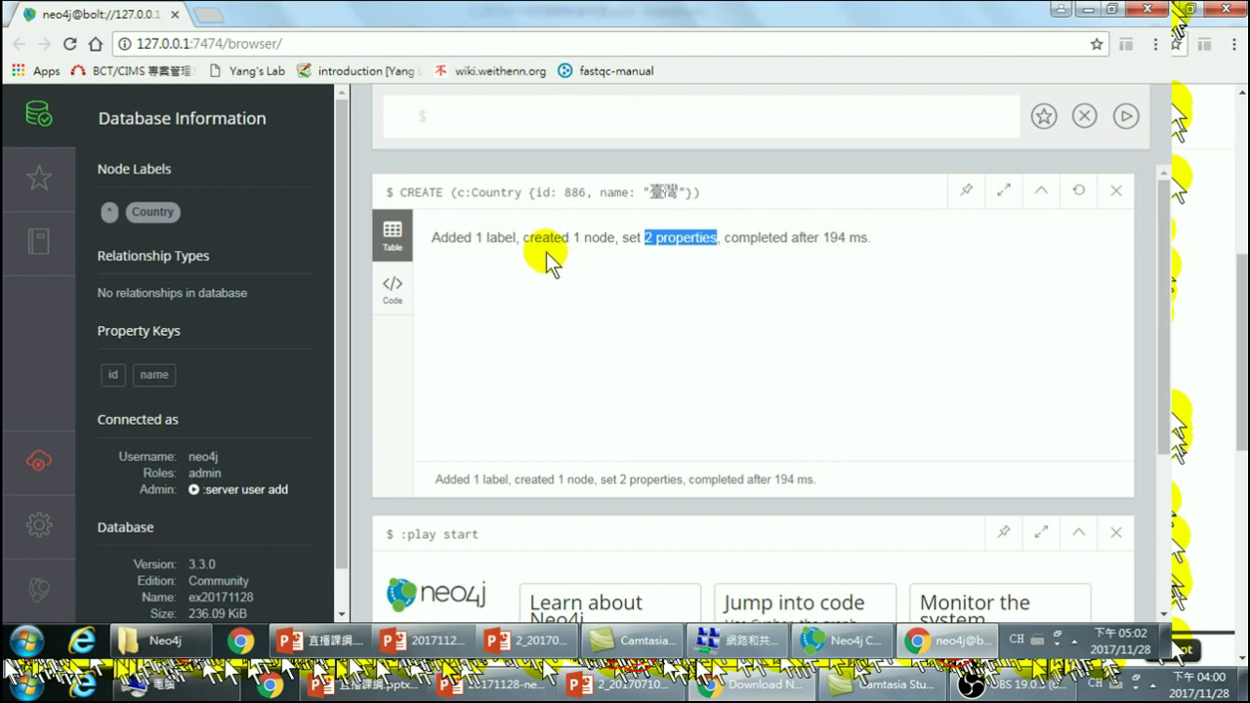
{"action": "left_click_drag", "start_coordinate": [432, 238], "coordinate": [518, 244]}
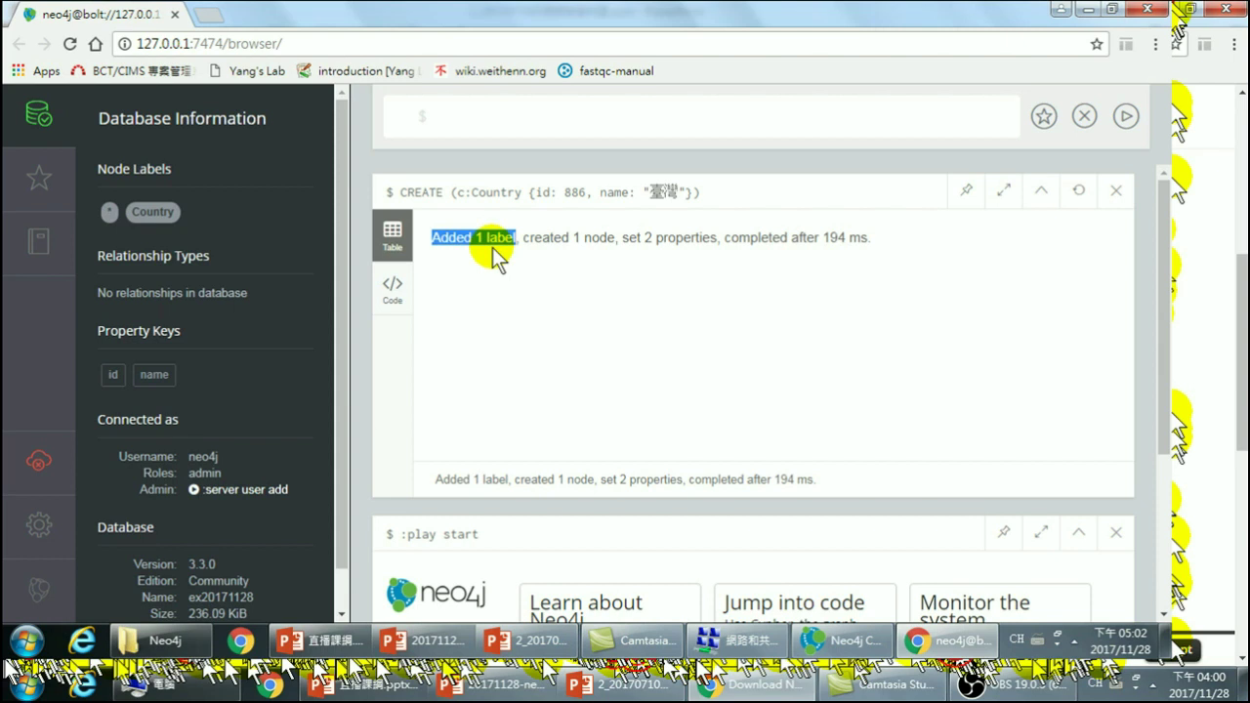
{"action": "left_click_drag", "start_coordinate": [523, 239], "coordinate": [573, 243]}
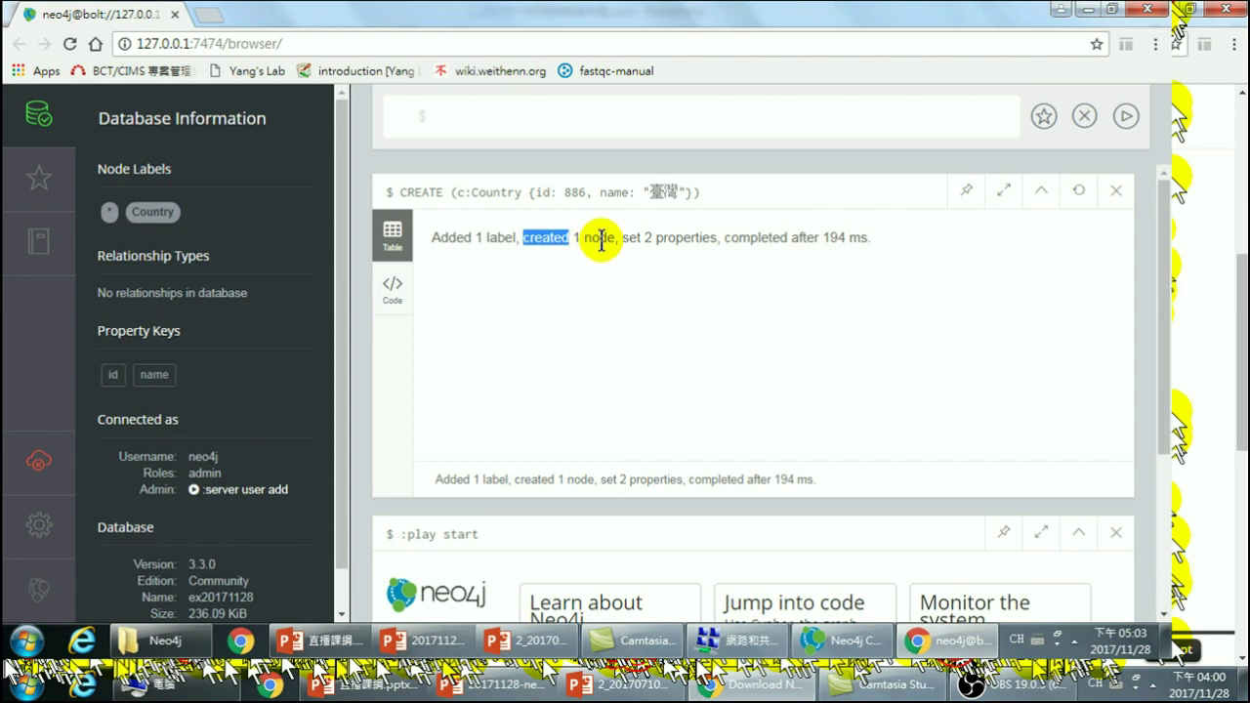
{"action": "left_click_drag", "start_coordinate": [654, 239], "coordinate": [716, 240]}
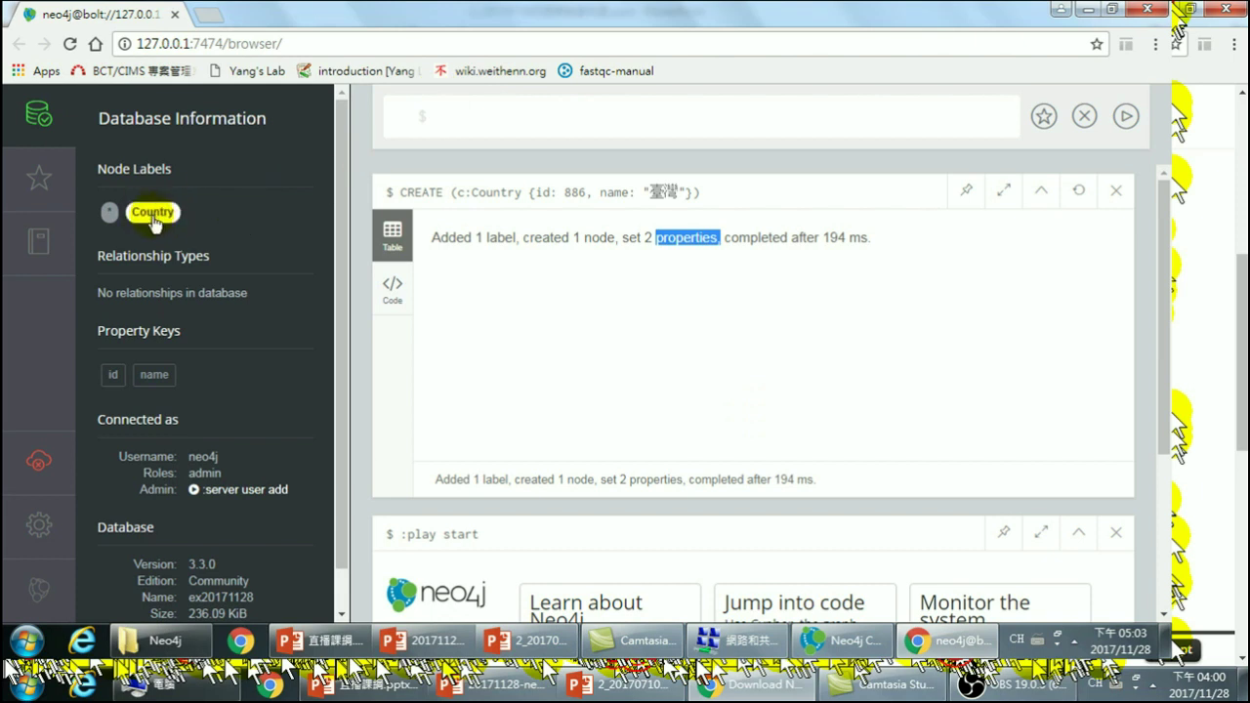
Run MATCH (n:Country) RETURN n LIMIT 25 from the Country label in the Database Information sidebar
{"action": "left_click", "coordinate": [154, 215]}
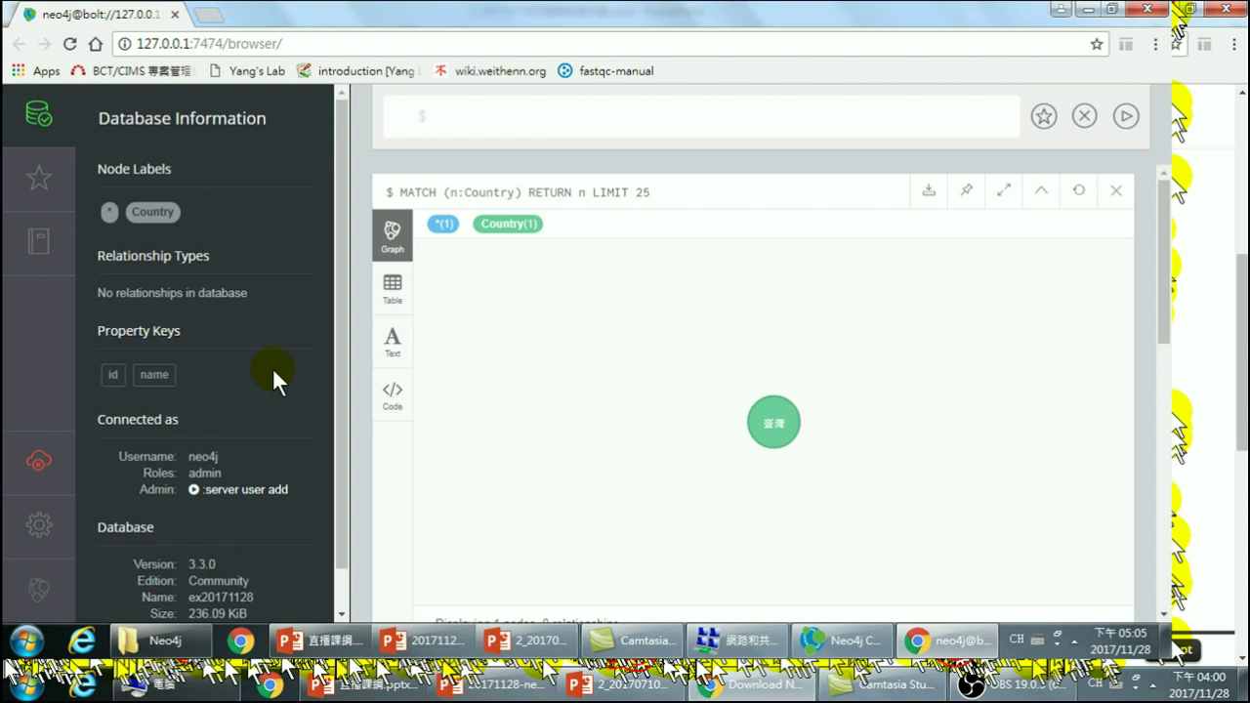
{"action": "left_click", "coordinate": [477, 118]}
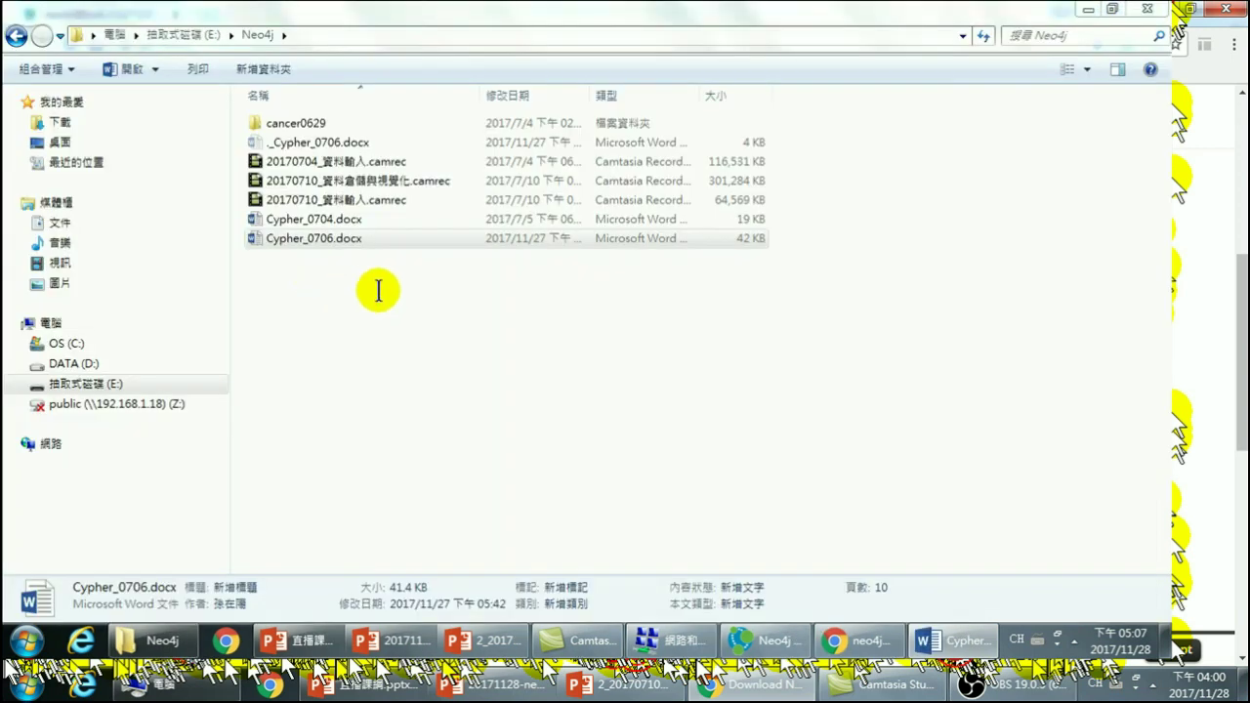
{"action": "left_click", "coordinate": [952, 641]}
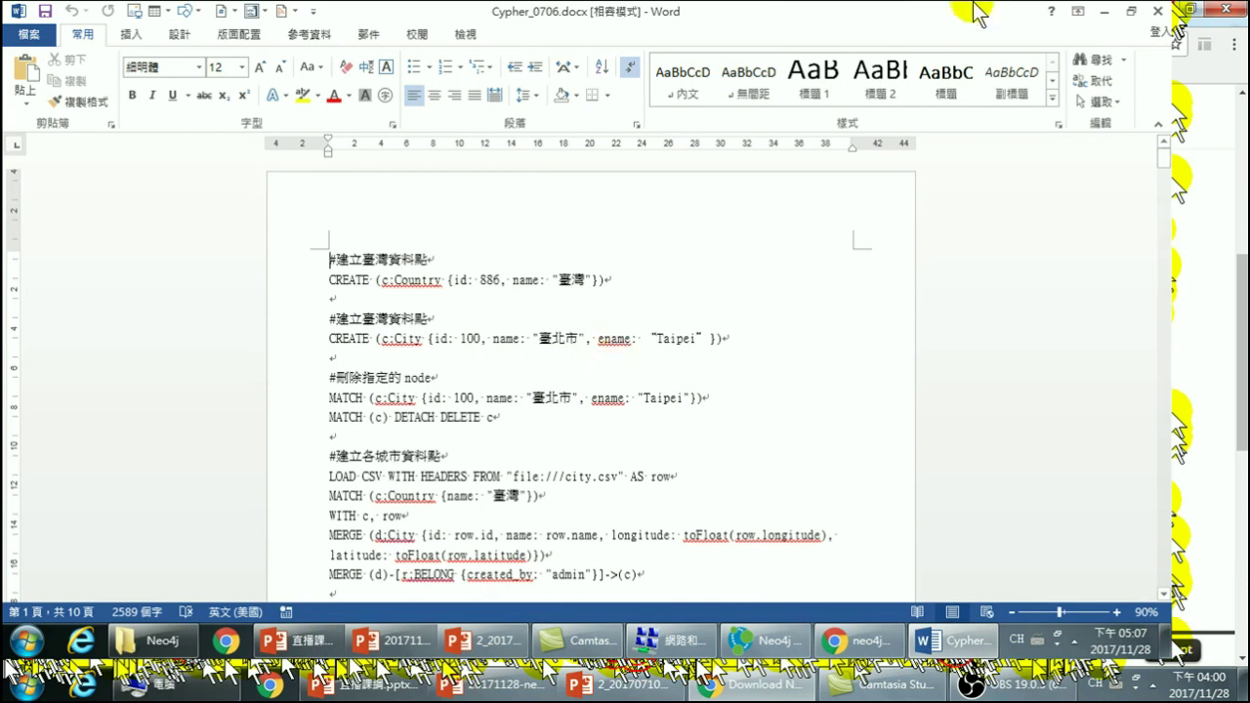
{"action": "left_click", "coordinate": [1103, 11]}
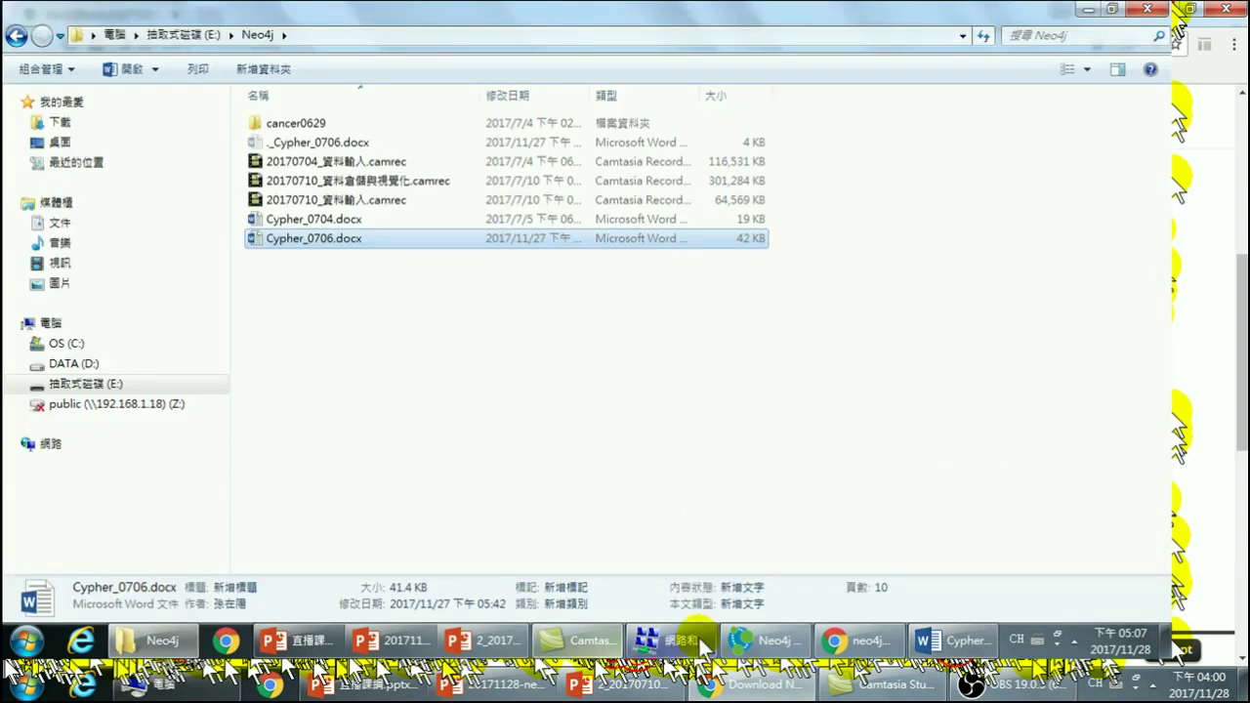
{"action": "left_click", "coordinate": [845, 645]}
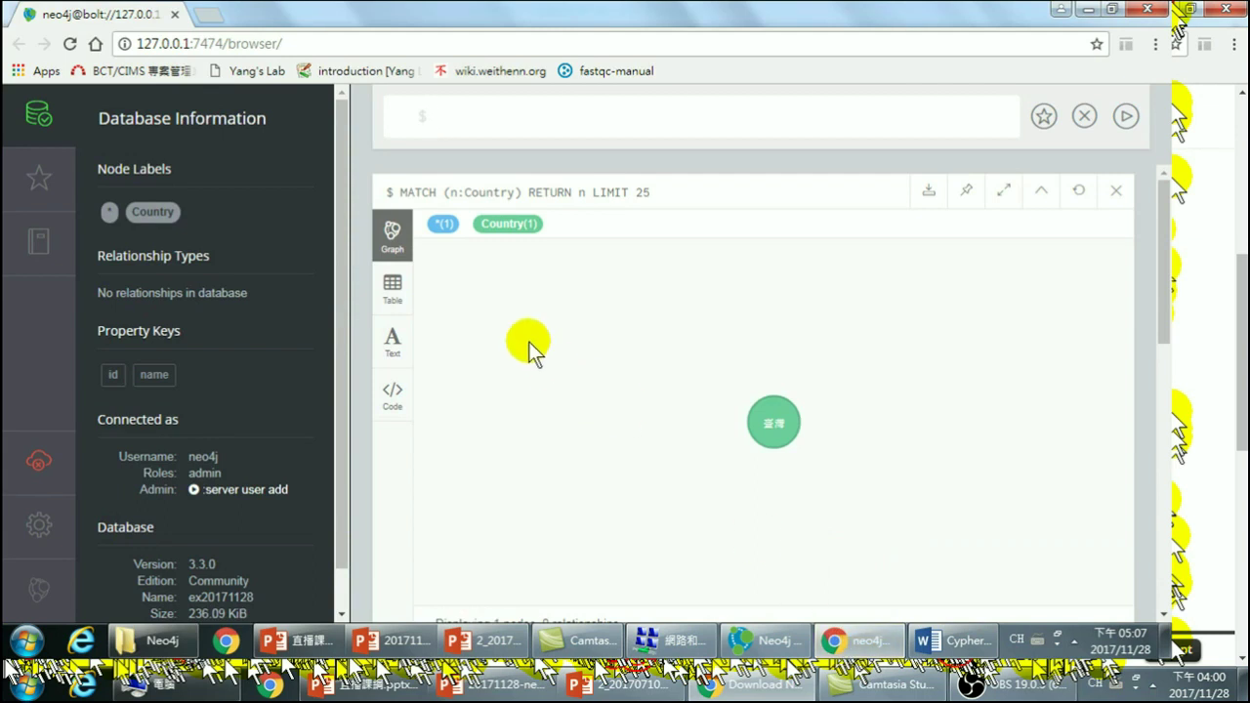
Recall CREATE (c:Country {id: 886, name: "臺灣"}) from the query history into the editor
{"action": "left_click", "coordinate": [457, 117]}
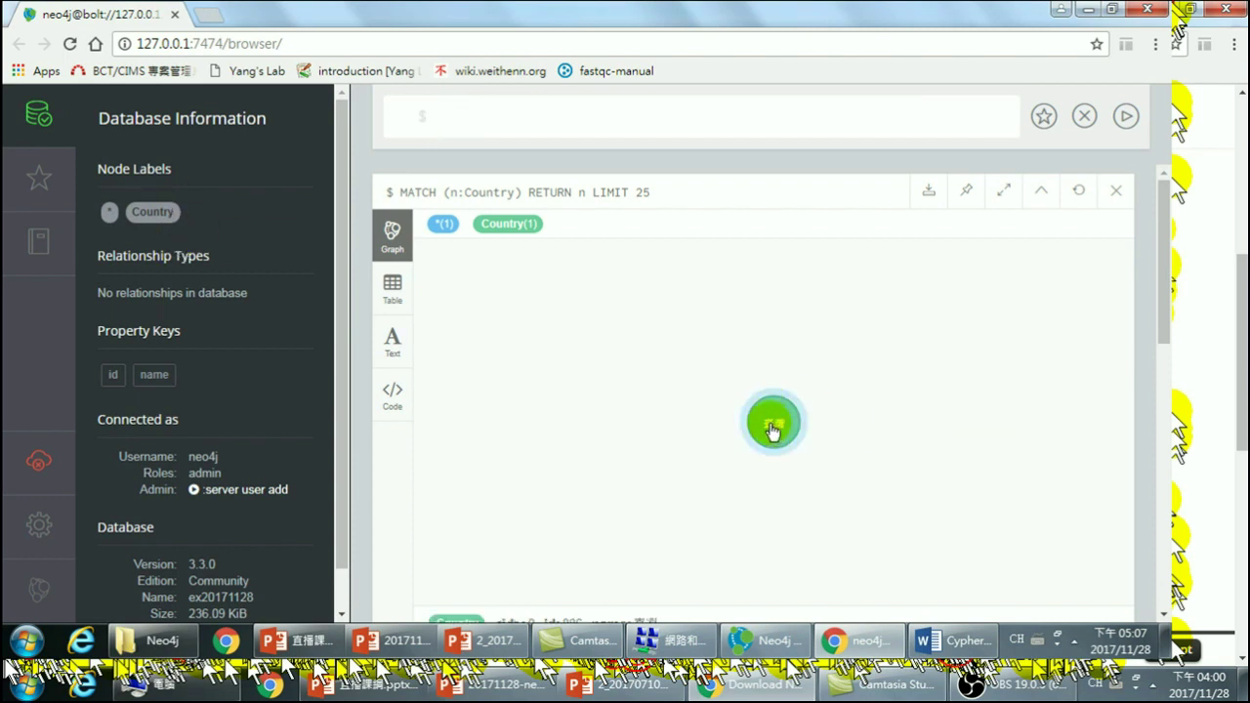
{"action": "key", "text": "Up"}
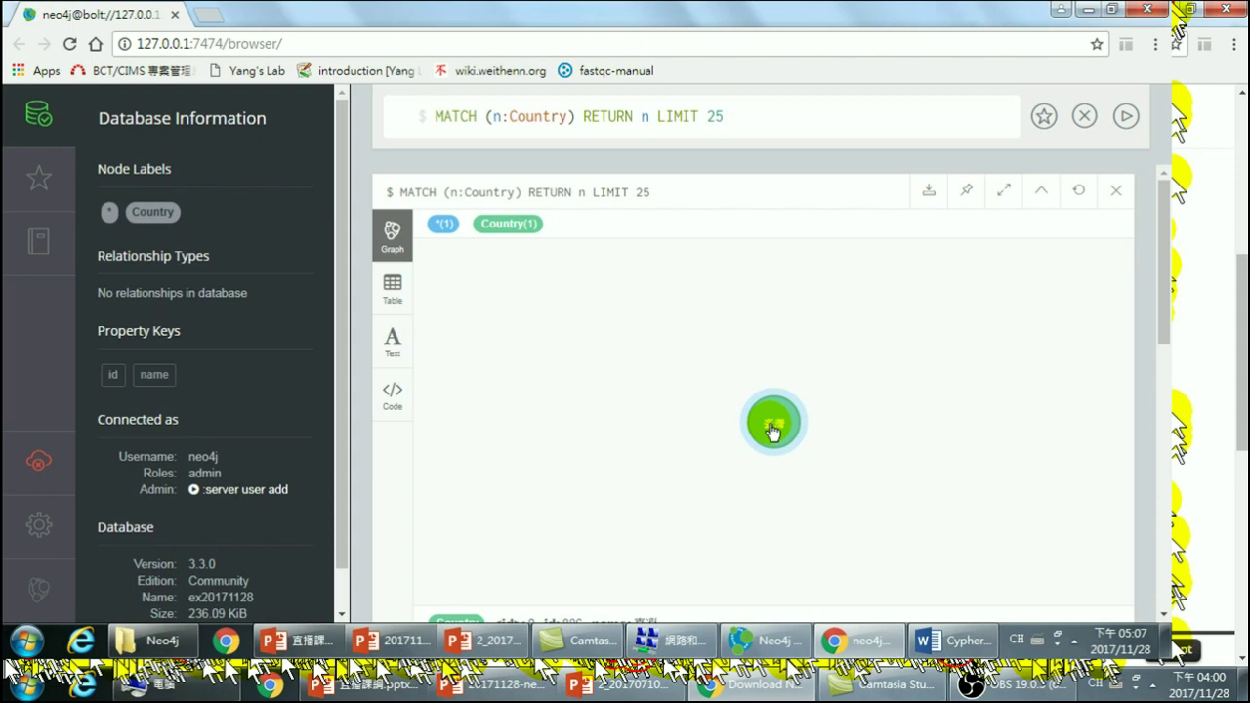
{"action": "key", "text": "Up"}
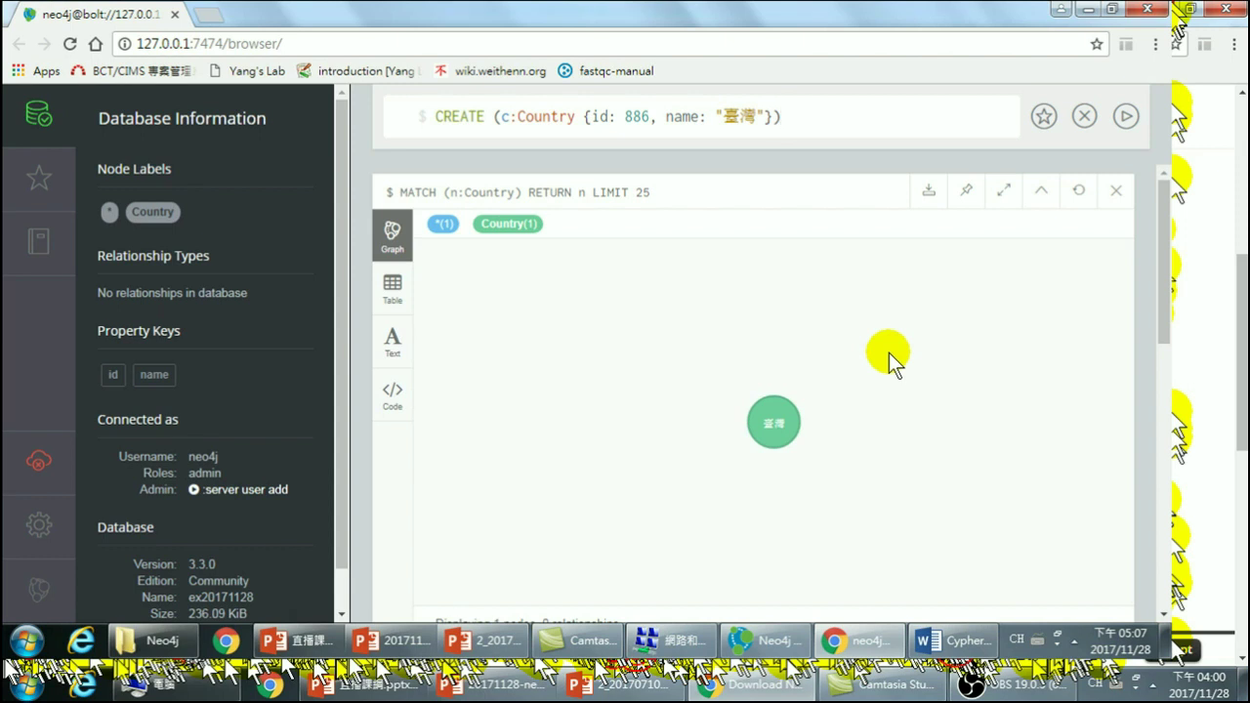
Add ename: "Taiwan" inside the recalled CREATE query's braces and run it
{"action": "key", "text": "Left"}
{"action": "type", "text": ", ename: "}
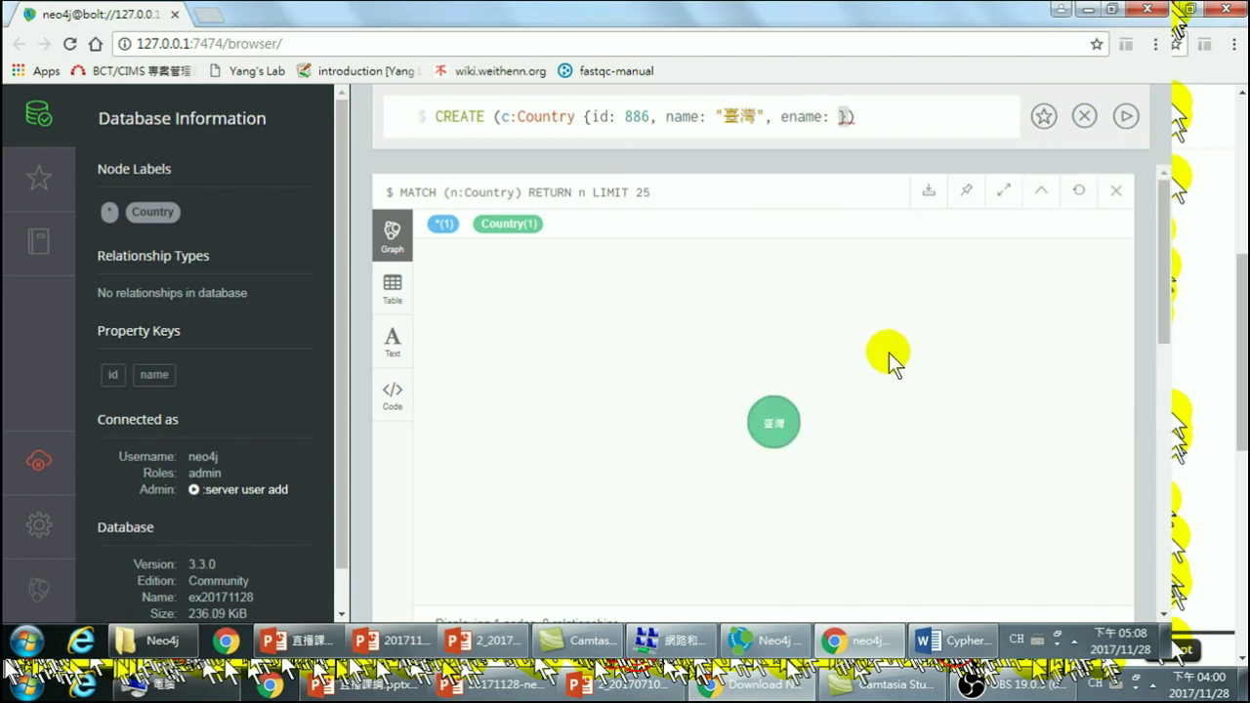
{"action": "type", "text": "\""}
{"action": "type", "text": "Taiw"}
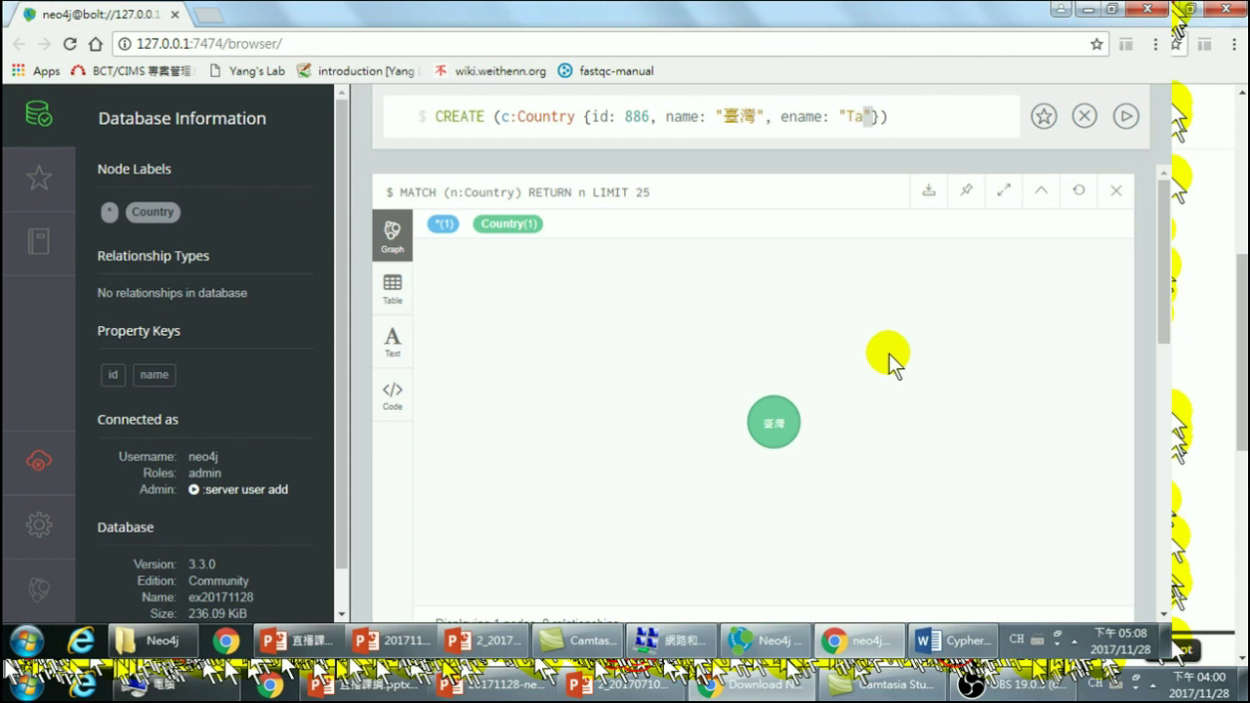
{"action": "type", "text": "an"}
{"action": "left_click", "coordinate": [1126, 117]}
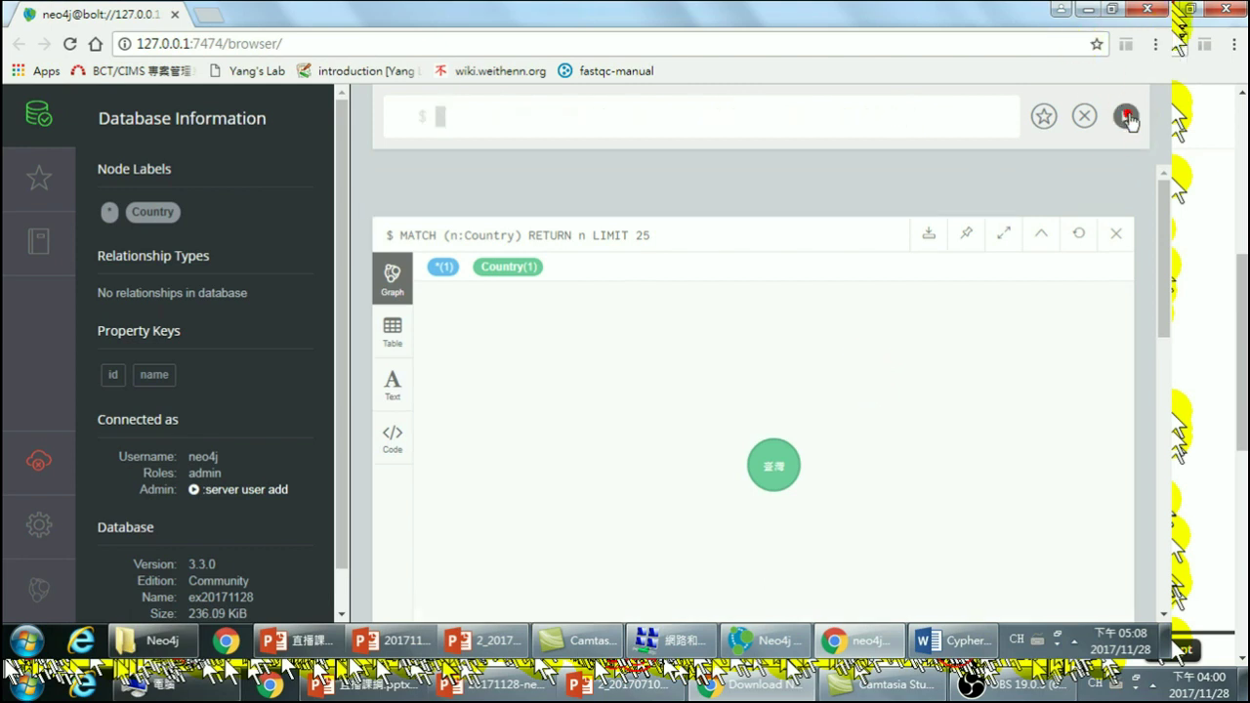
Relist the Country nodes and rearrange the two 臺灣 nodes in the graph view
{"action": "scroll", "coordinate": [786, 340], "scroll_direction": "down", "scroll_amount": 6}
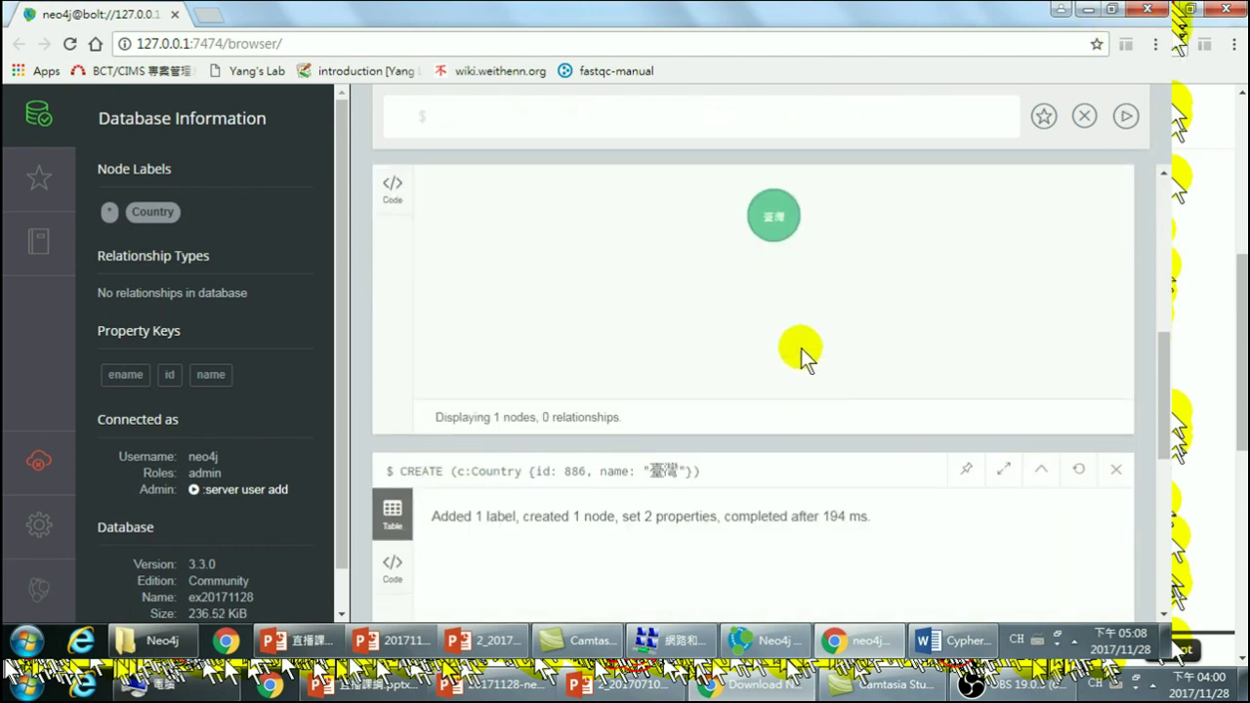
{"action": "scroll", "coordinate": [524, 304], "scroll_direction": "up", "scroll_amount": 2}
{"action": "left_click", "coordinate": [154, 212]}
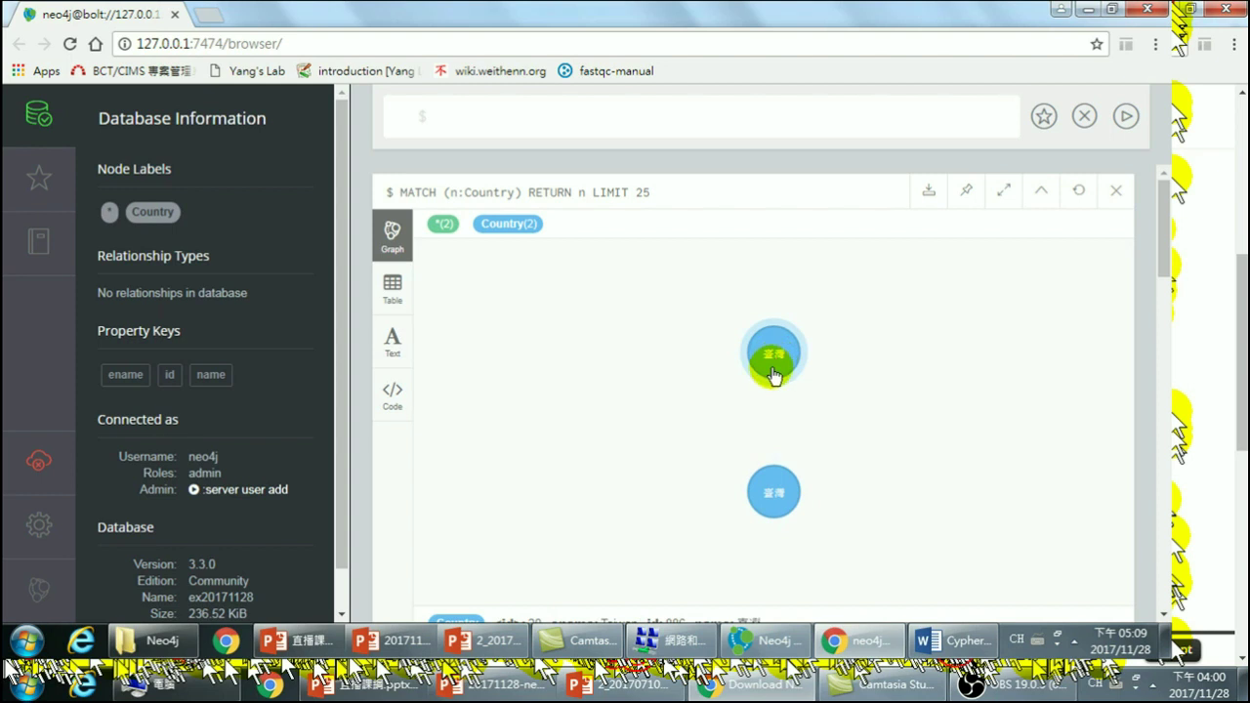
{"action": "scroll", "coordinate": [840, 400], "scroll_direction": "down", "scroll_amount": 2}
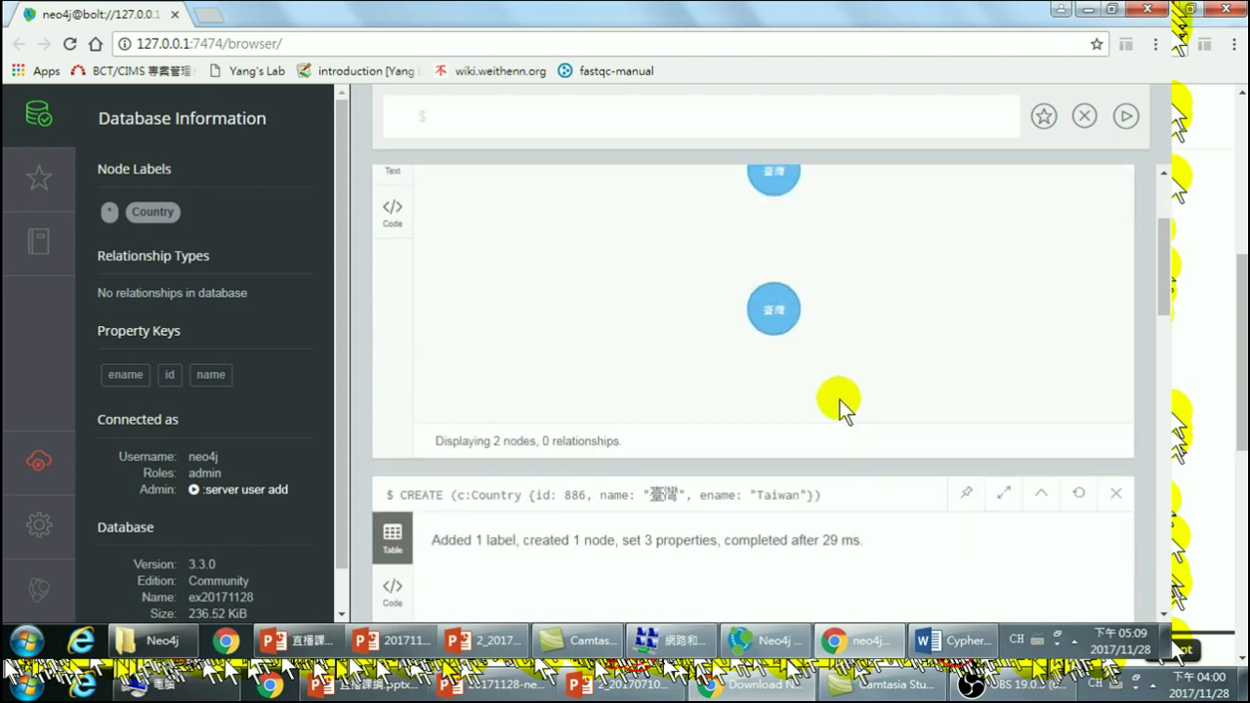
{"action": "scroll", "coordinate": [840, 400], "scroll_direction": "up", "scroll_amount": 1}
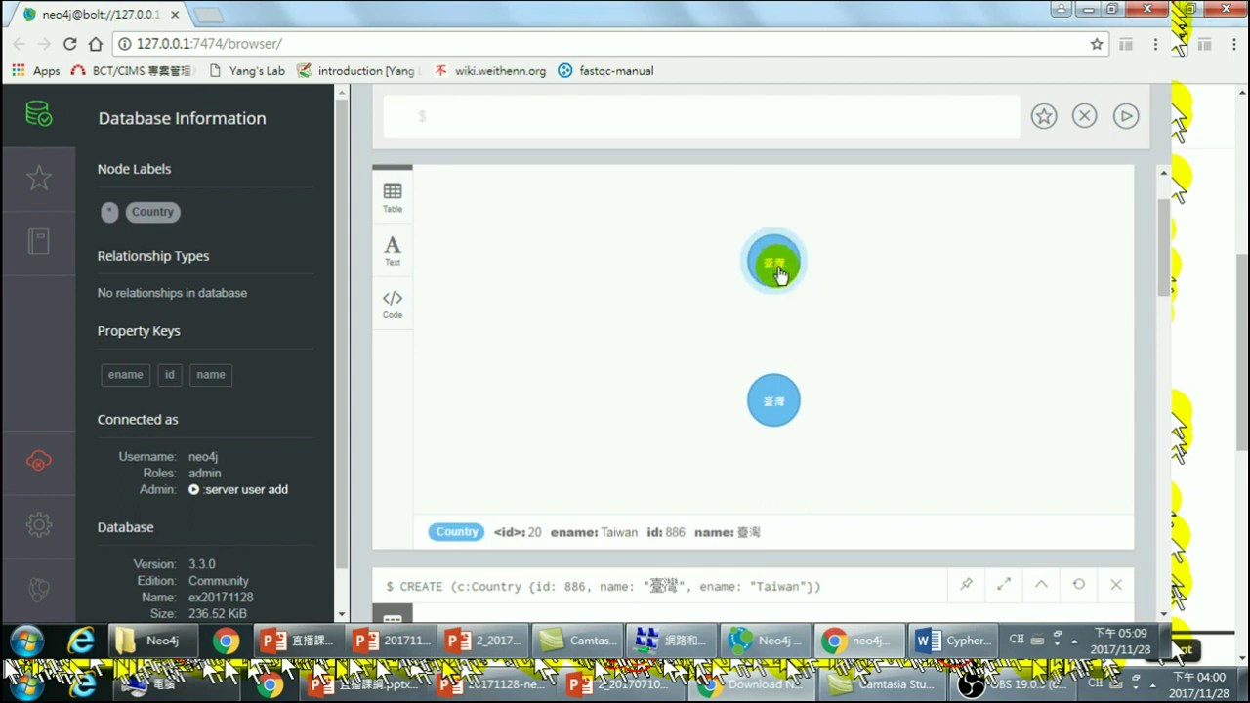
{"action": "left_click_drag", "start_coordinate": [779, 266], "coordinate": [778, 415]}
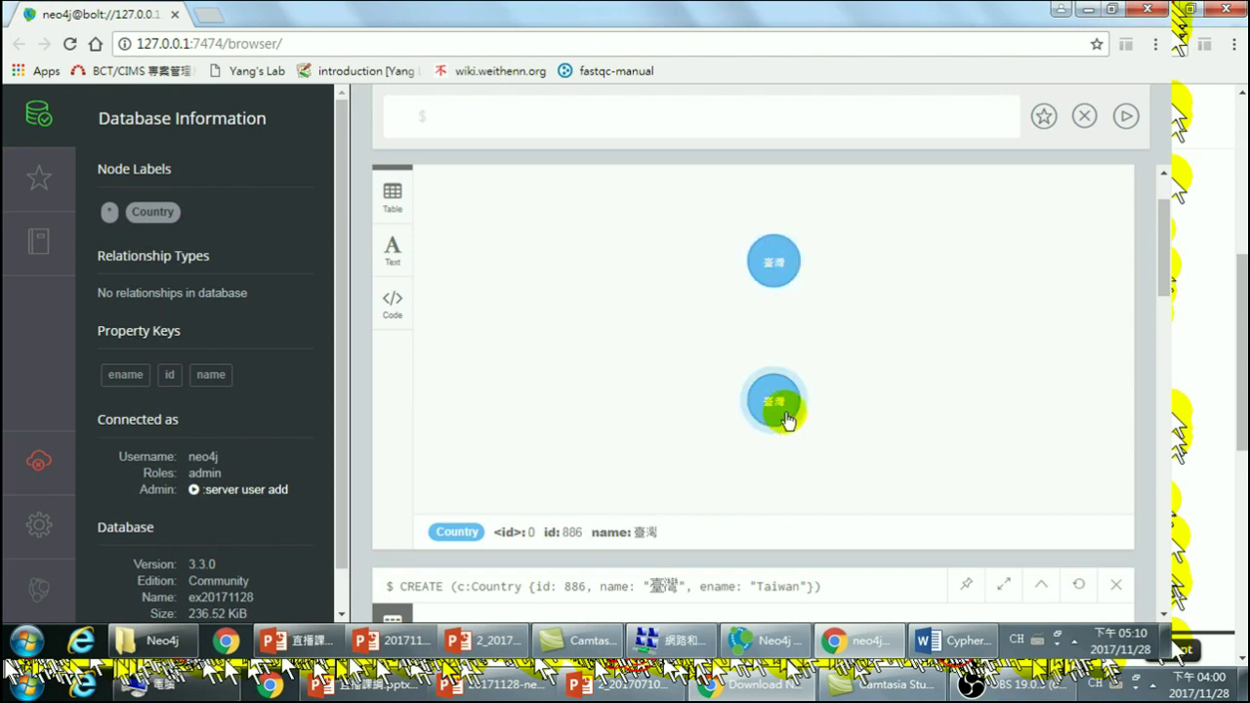
{"action": "scroll", "coordinate": [673, 296], "scroll_direction": "up", "scroll_amount": 2}
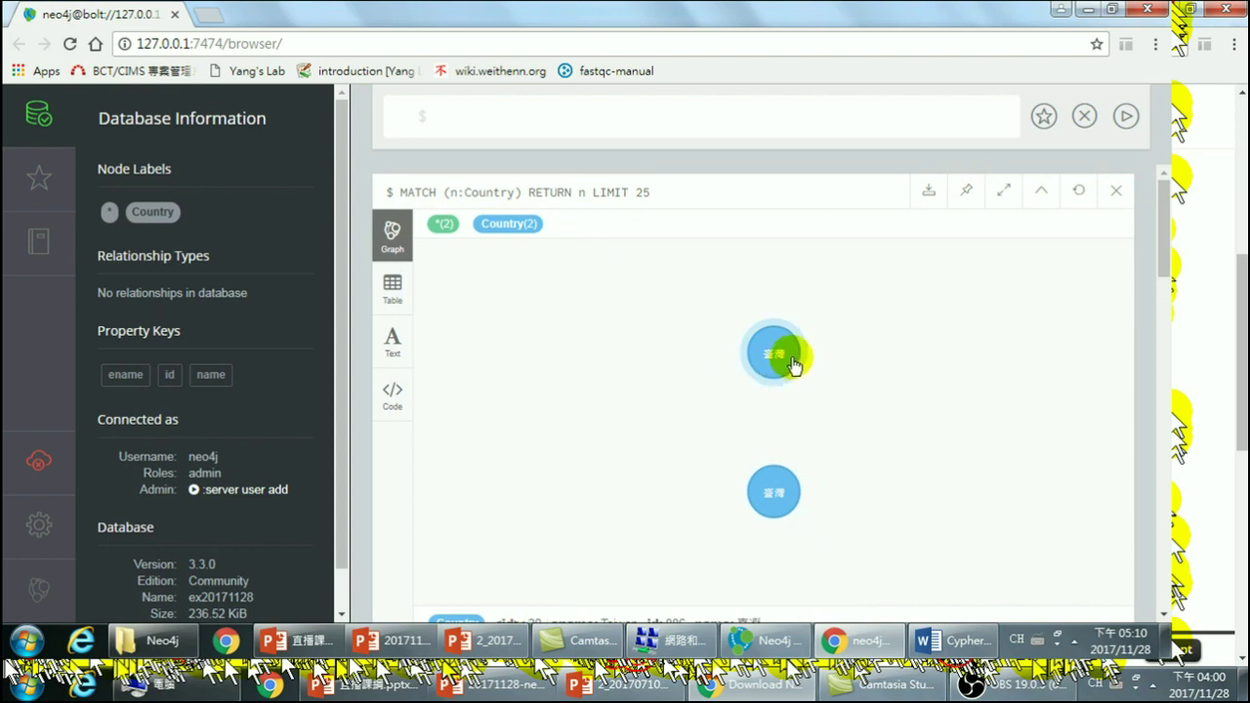
Clear stray characters from the editor and type MATCH () as a new query
{"action": "left_click", "coordinate": [525, 114]}
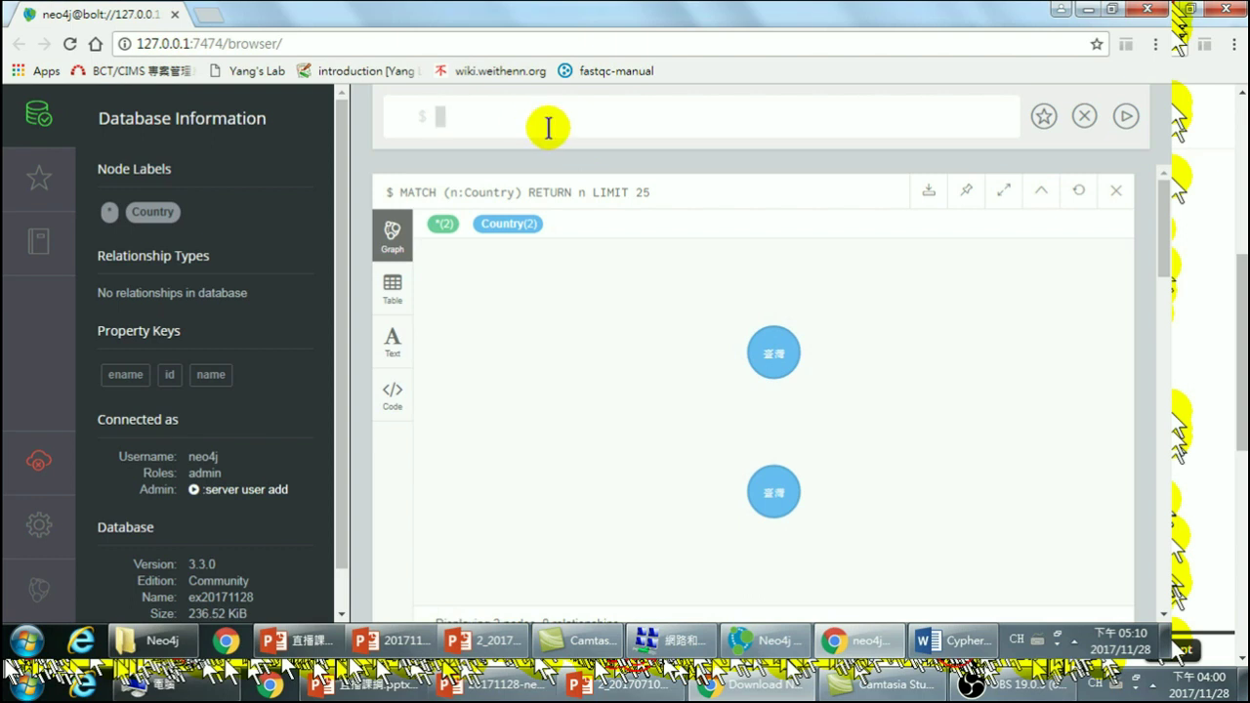
{"action": "type", "text": "MATCH()"}
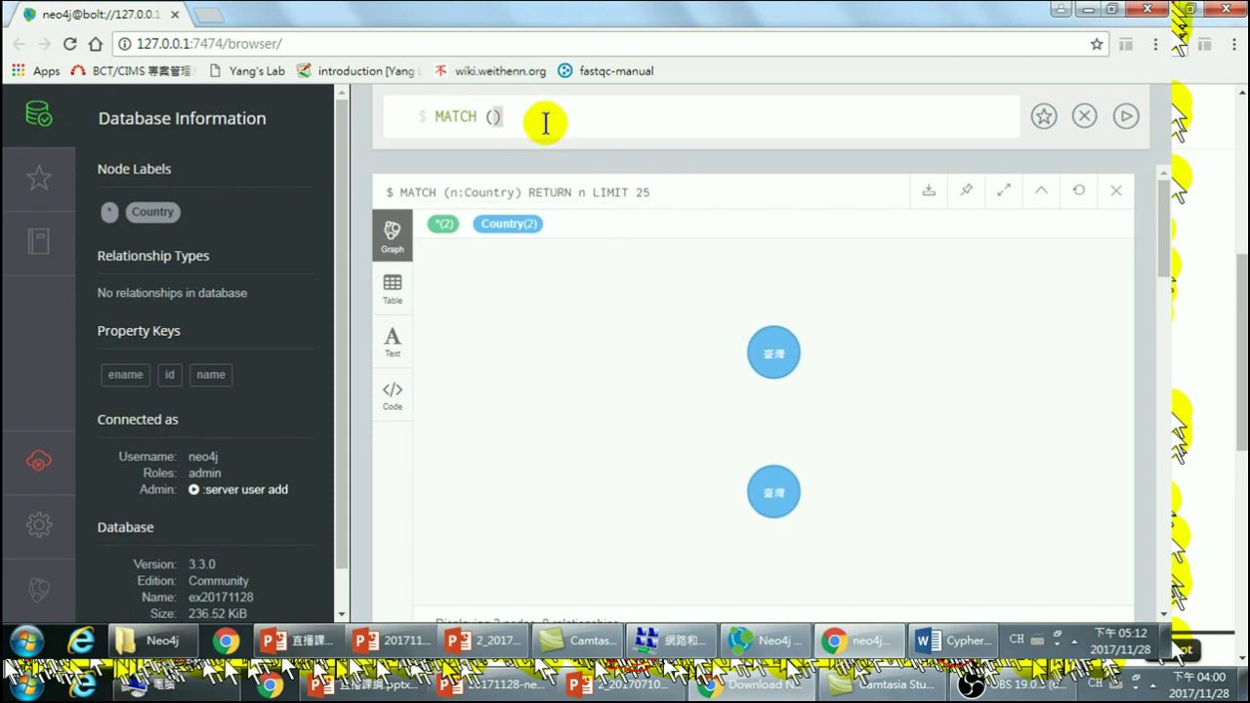
Fill the MATCH pattern with (c:Country {id:886, name: "臺灣", ename: "Taiwan"}) using autocomplete
{"action": "type", "text": "c:"}
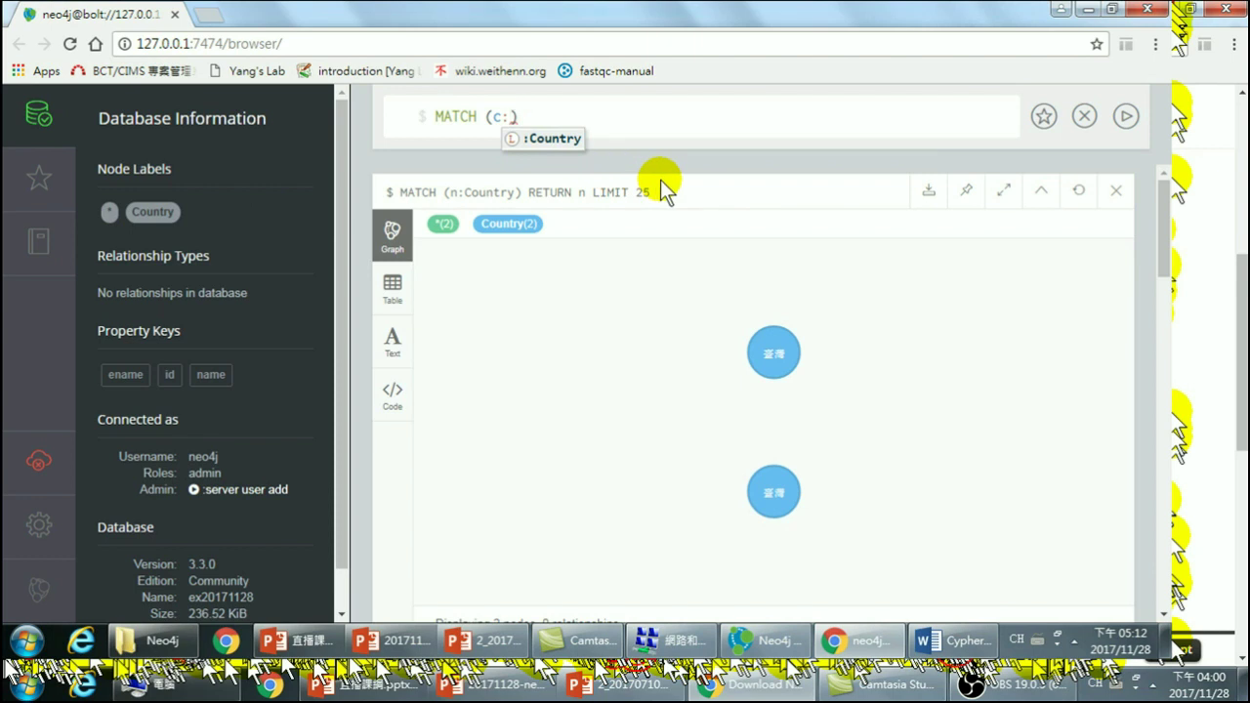
{"action": "key", "text": "Return"}
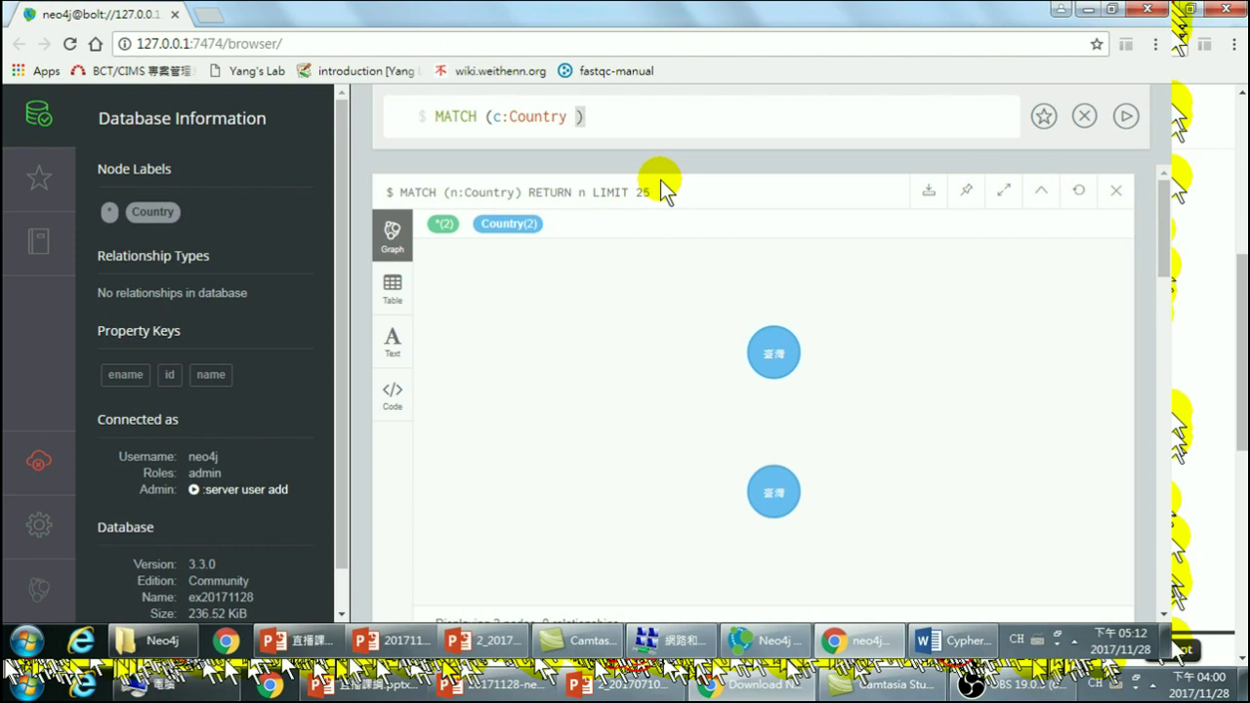
{"action": "type", "text": "{"}
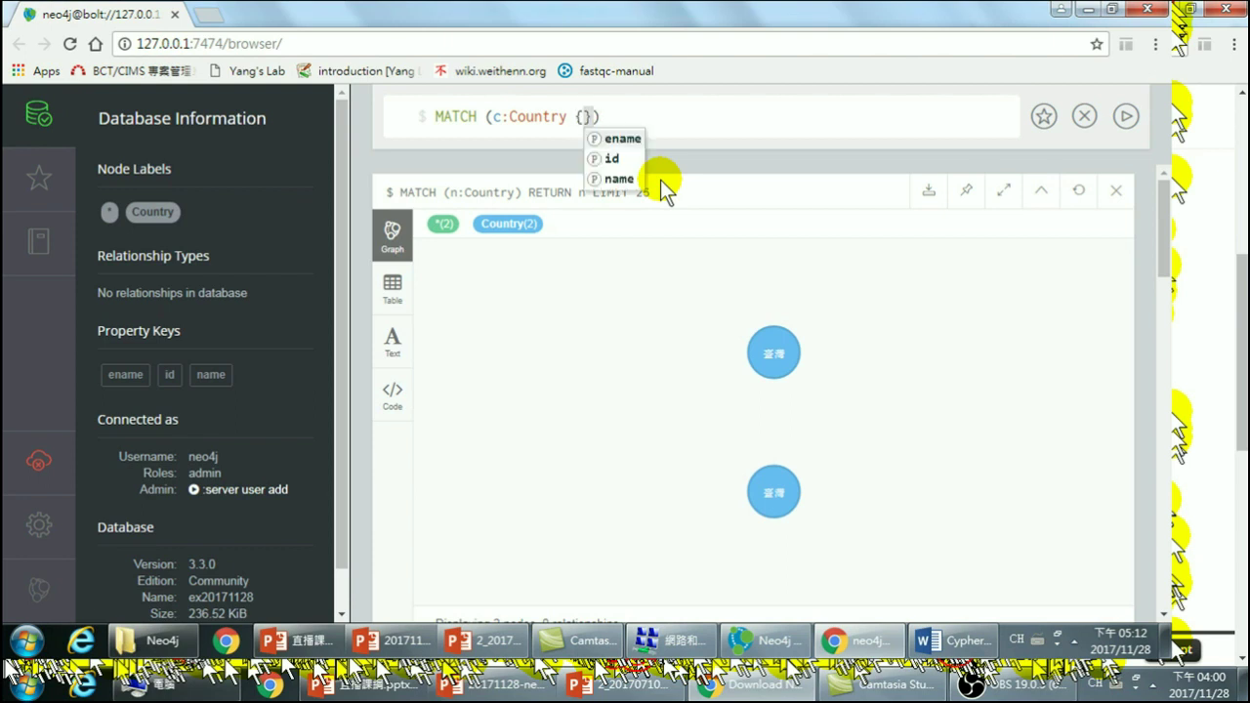
{"action": "key", "text": "Down"}
{"action": "key", "text": "Down"}
{"action": "key", "text": "Up"}
{"action": "key", "text": "Return"}
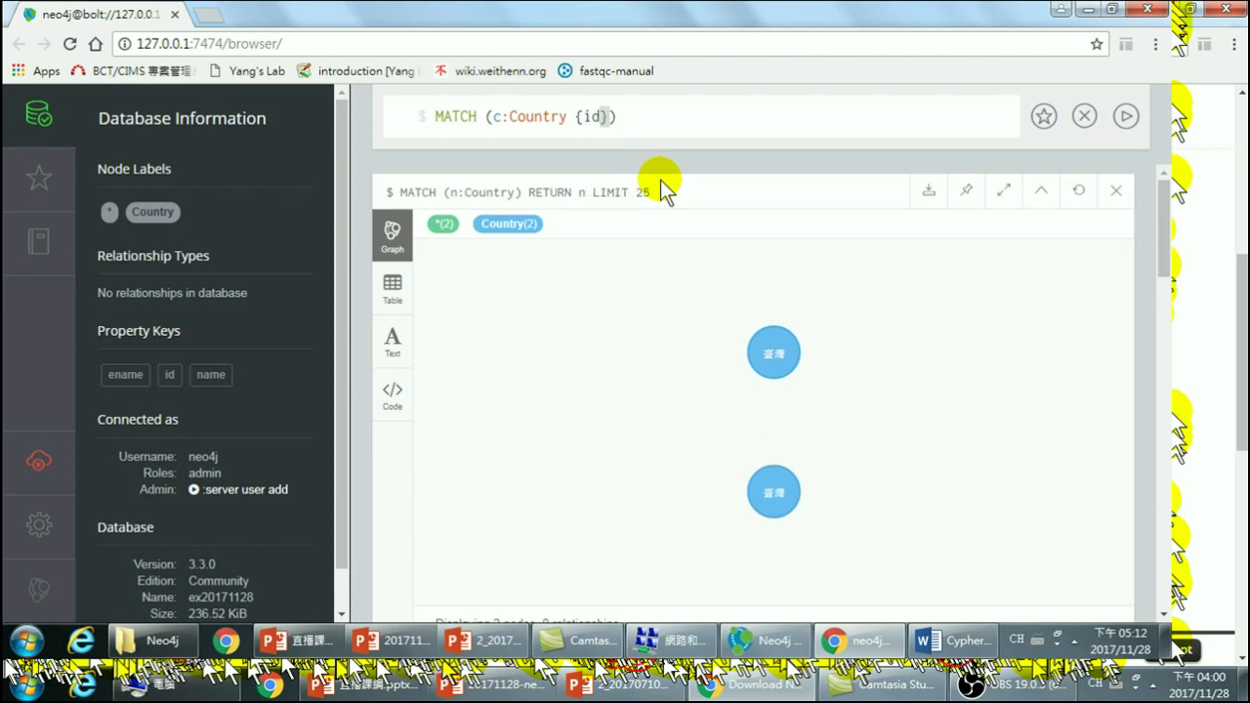
{"action": "type", "text": ":"}
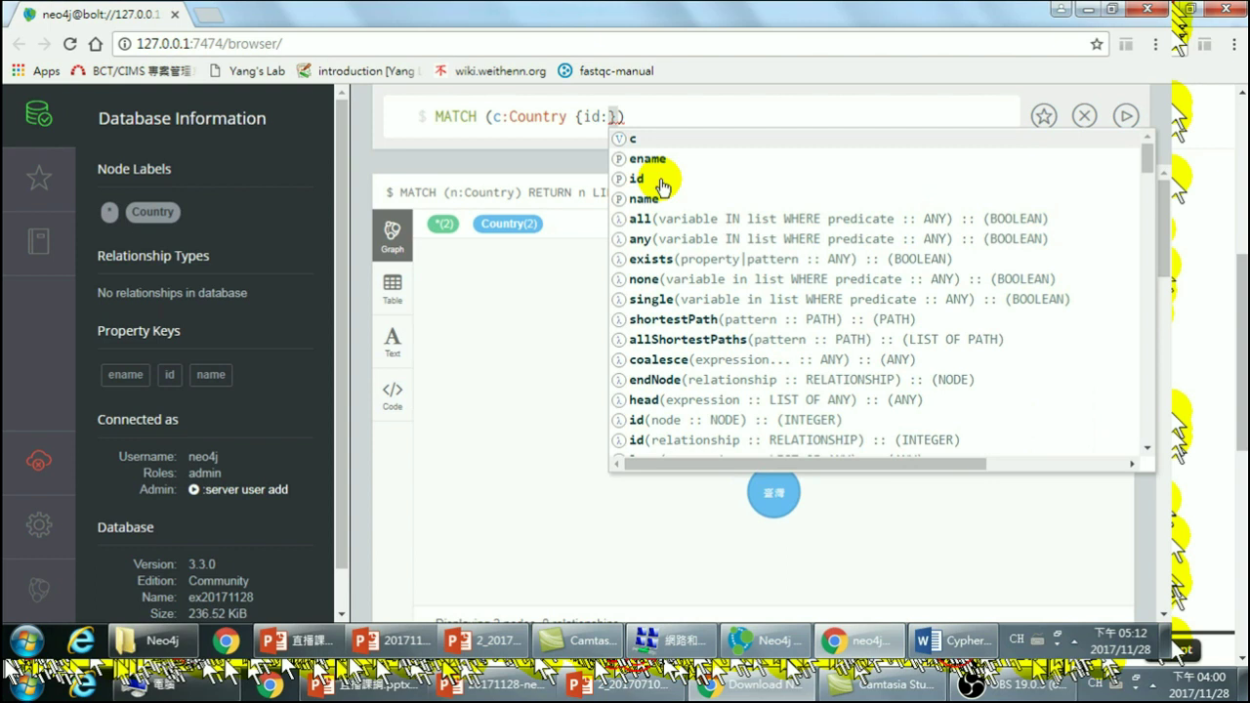
{"action": "type", "text": "886"}
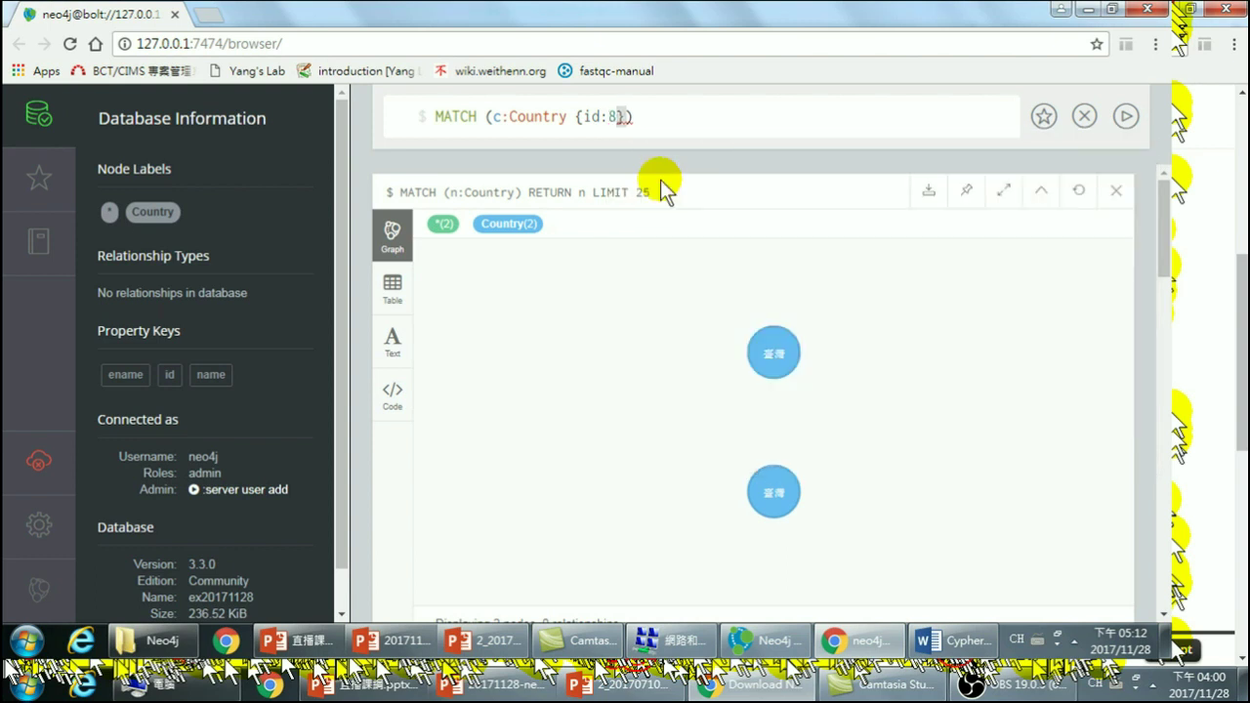
{"action": "type", "text": ", name:"}
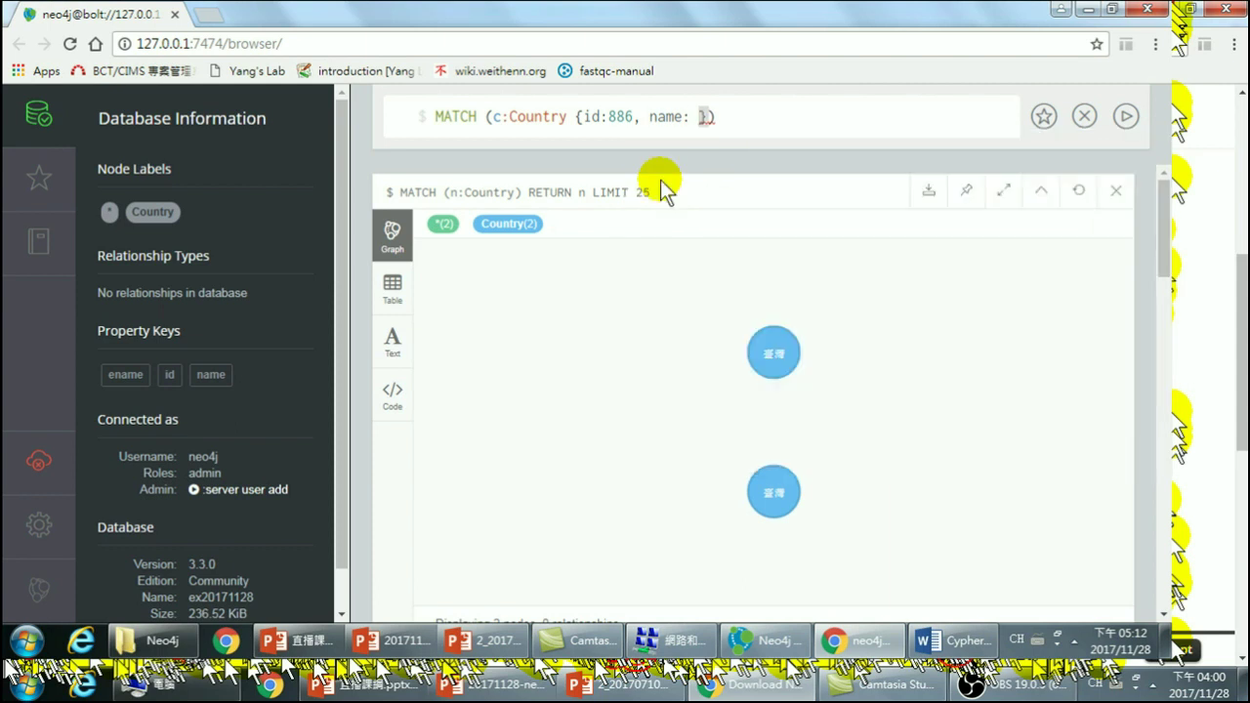
{"action": "type", "text": " \"g"}
{"action": "key", "text": "BackSpace"}
{"action": "type", "text": "臺"}
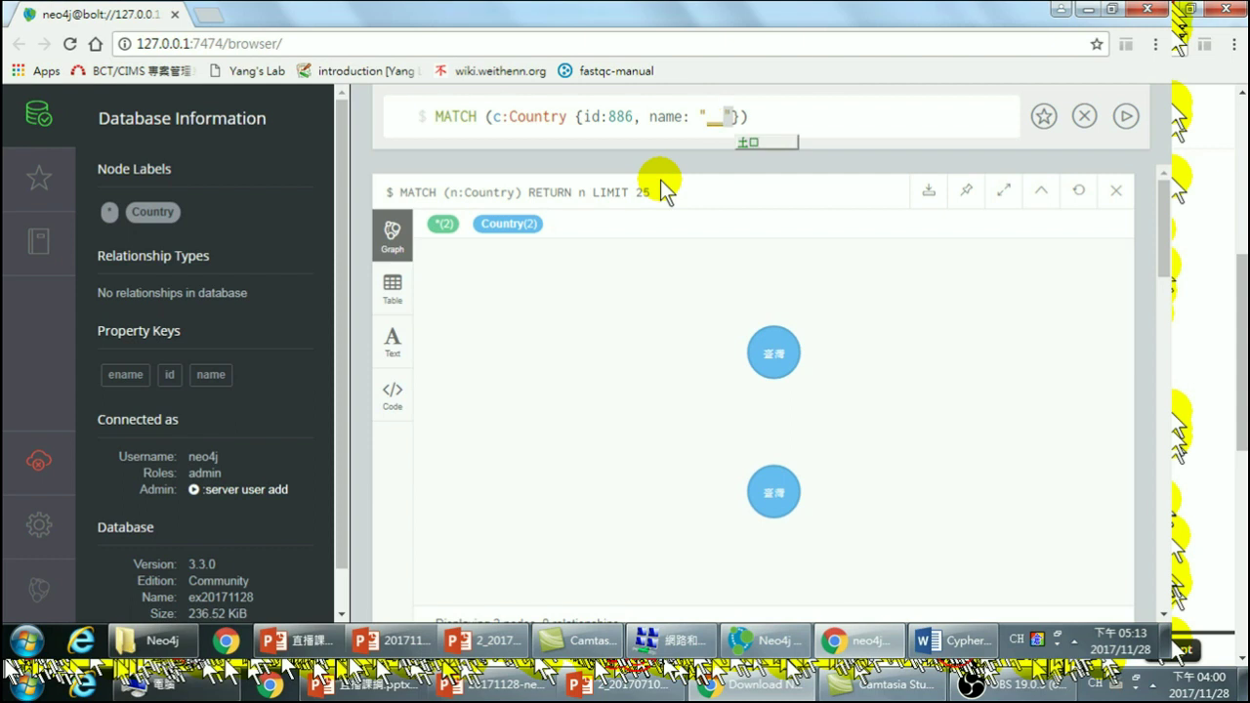
{"action": "type", "text": "灣"}
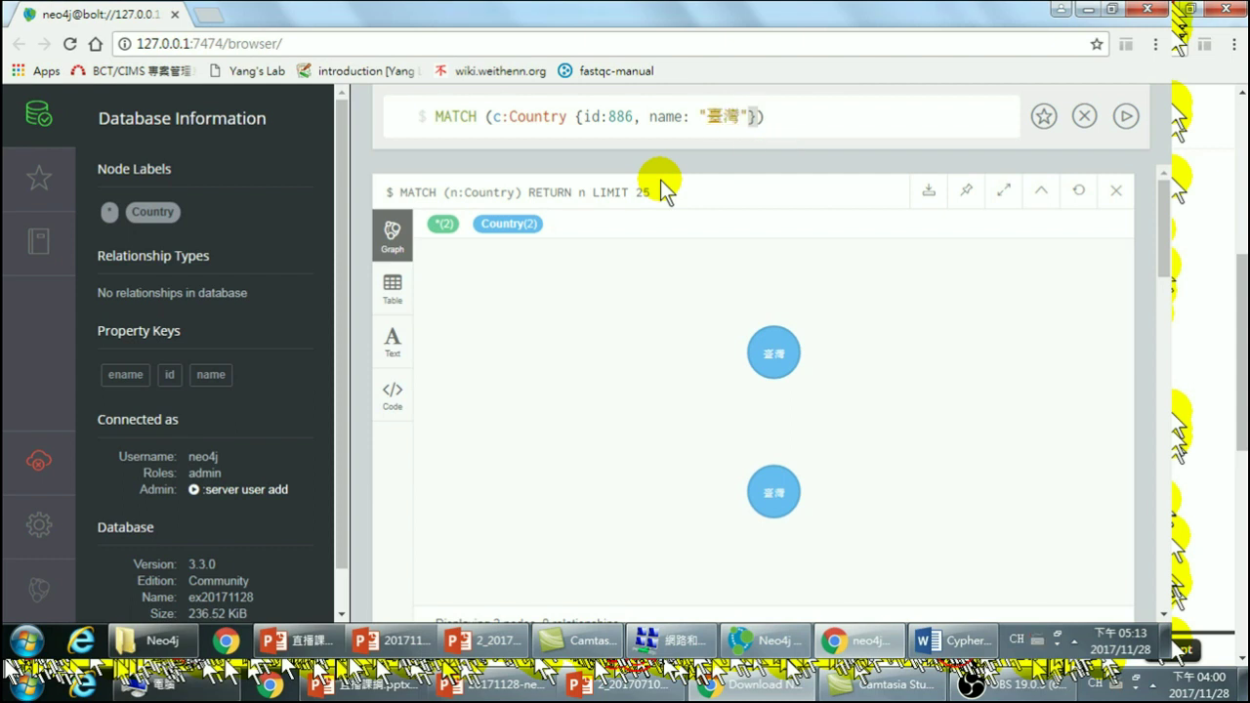
{"action": "type", "text": ", ename"}
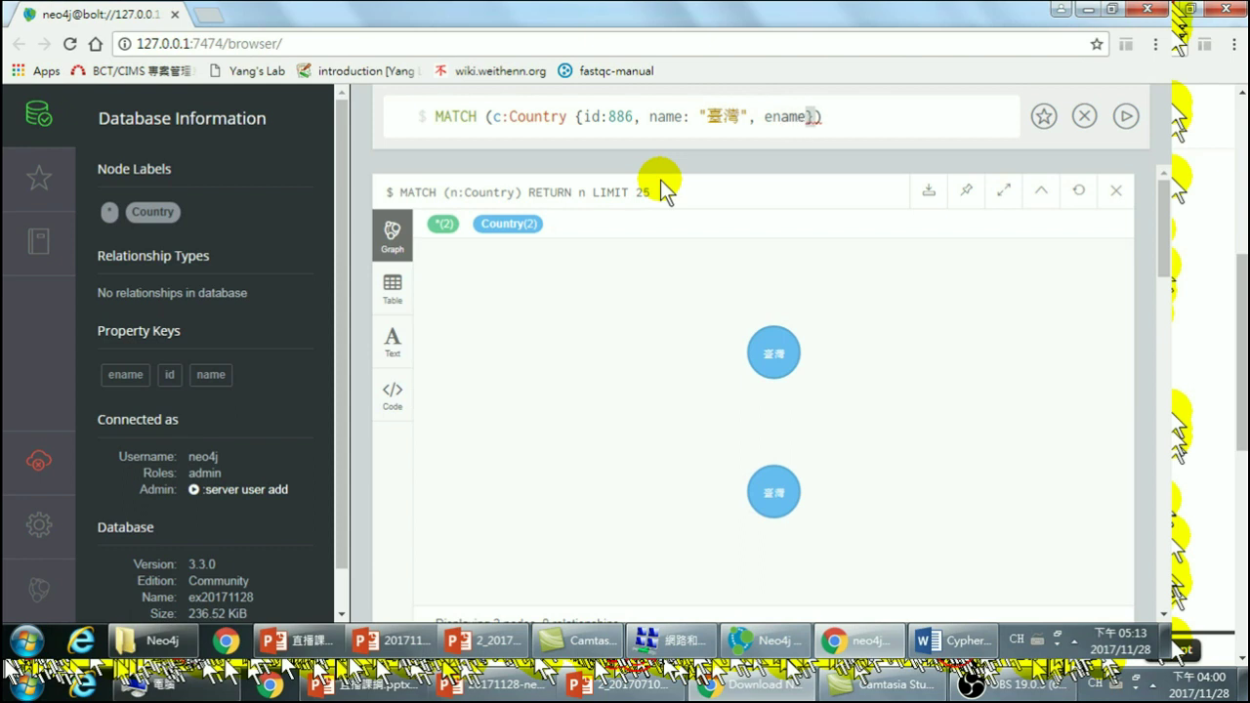
{"action": "type", "text": ": \"\""}
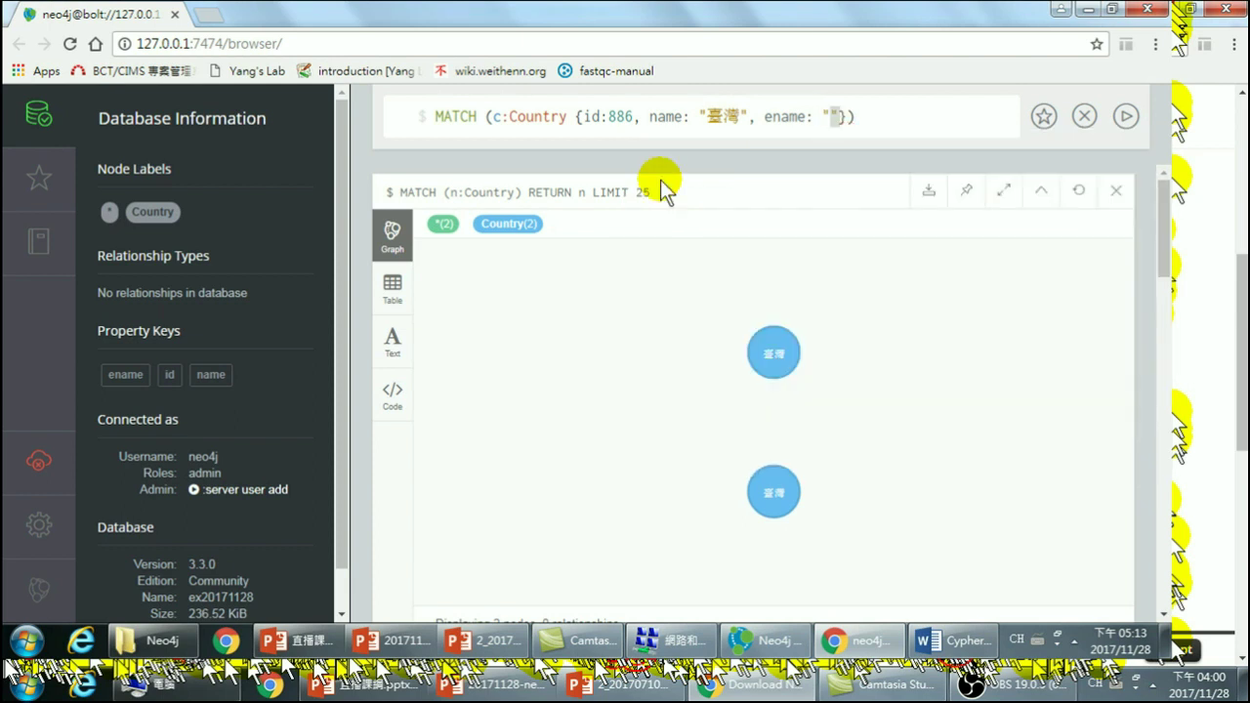
{"action": "type", "text": "Taiwan"}
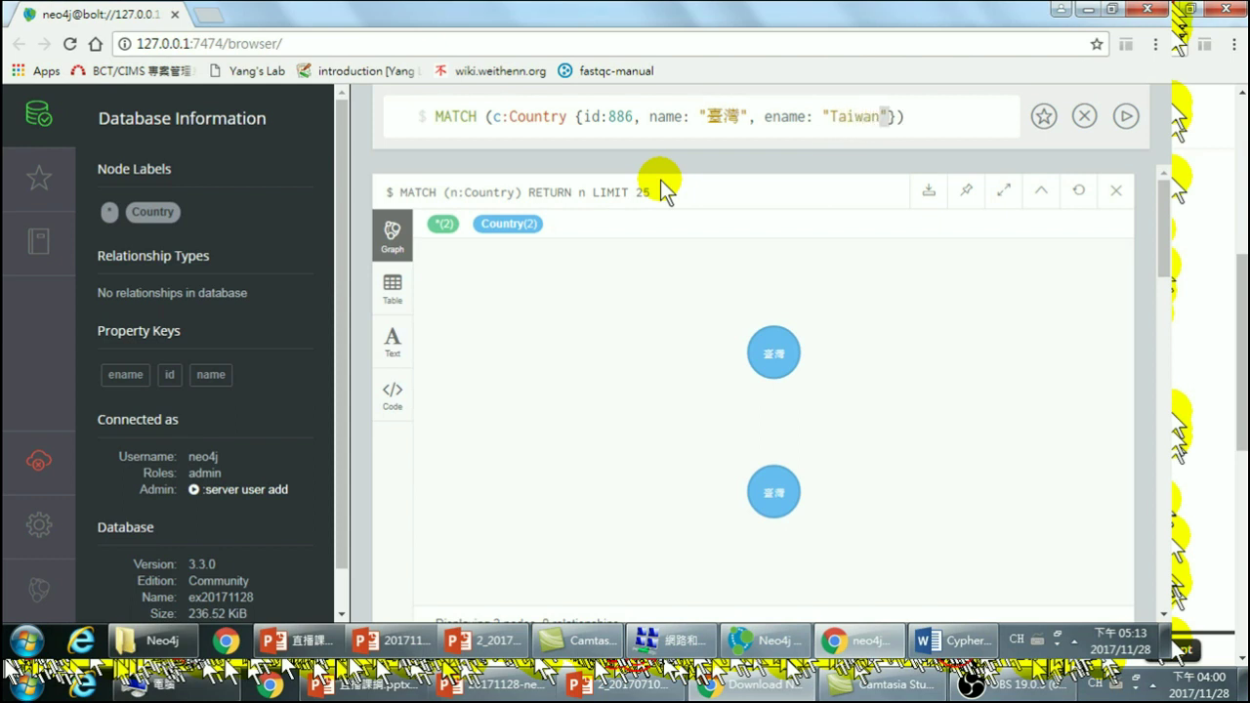
{"action": "left_click", "coordinate": [922, 117]}
{"action": "left_click", "coordinate": [922, 117]}
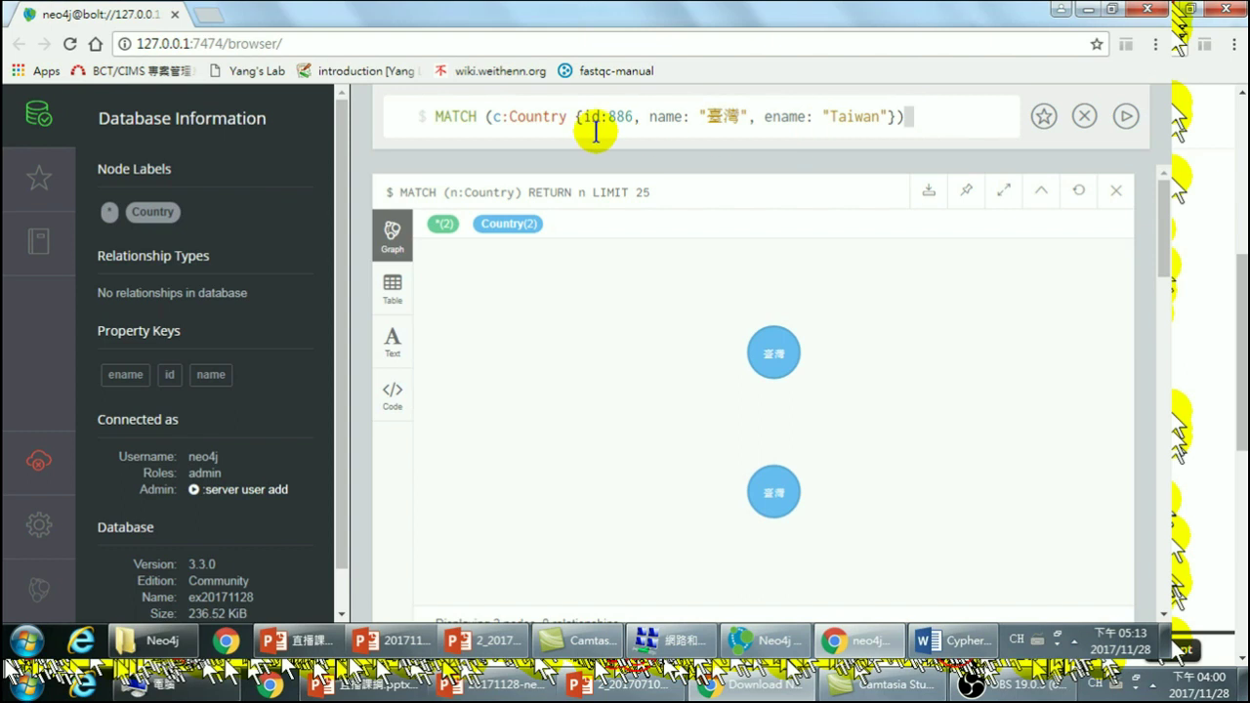
Inspect the properties of the upper and lower 臺灣 nodes in the graph view
{"action": "left_click", "coordinate": [782, 365]}
{"action": "scroll", "coordinate": [781, 357], "scroll_direction": "down", "scroll_amount": 4}
{"action": "left_click", "coordinate": [772, 306]}
{"action": "scroll", "coordinate": [775, 307], "scroll_direction": "up", "scroll_amount": 2}
{"action": "left_click", "coordinate": [774, 262]}
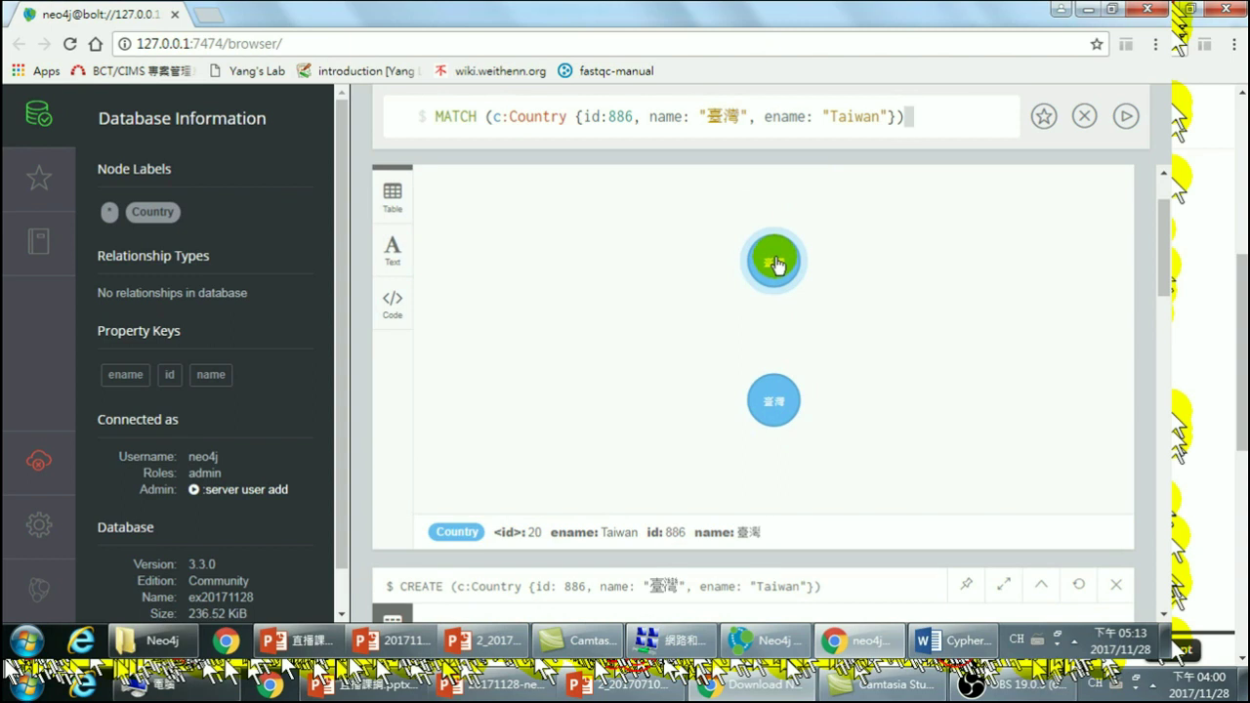
{"action": "left_click", "coordinate": [777, 412]}
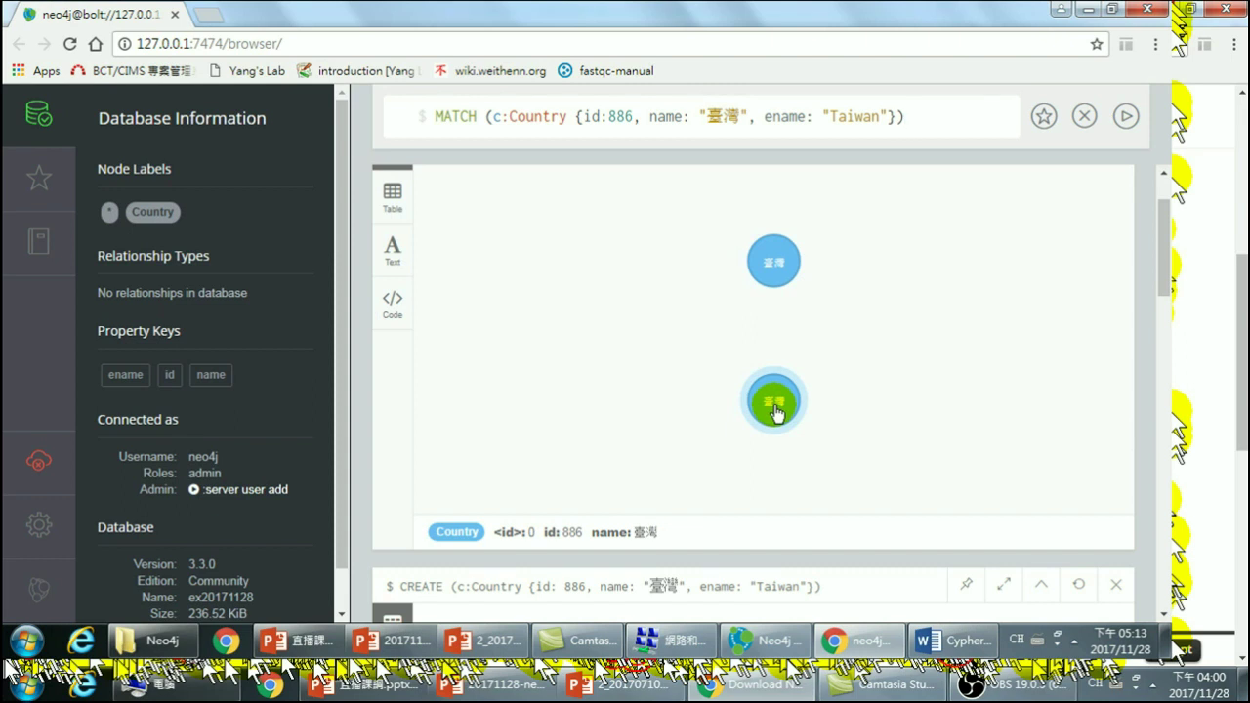
{"action": "left_click", "coordinate": [778, 412]}
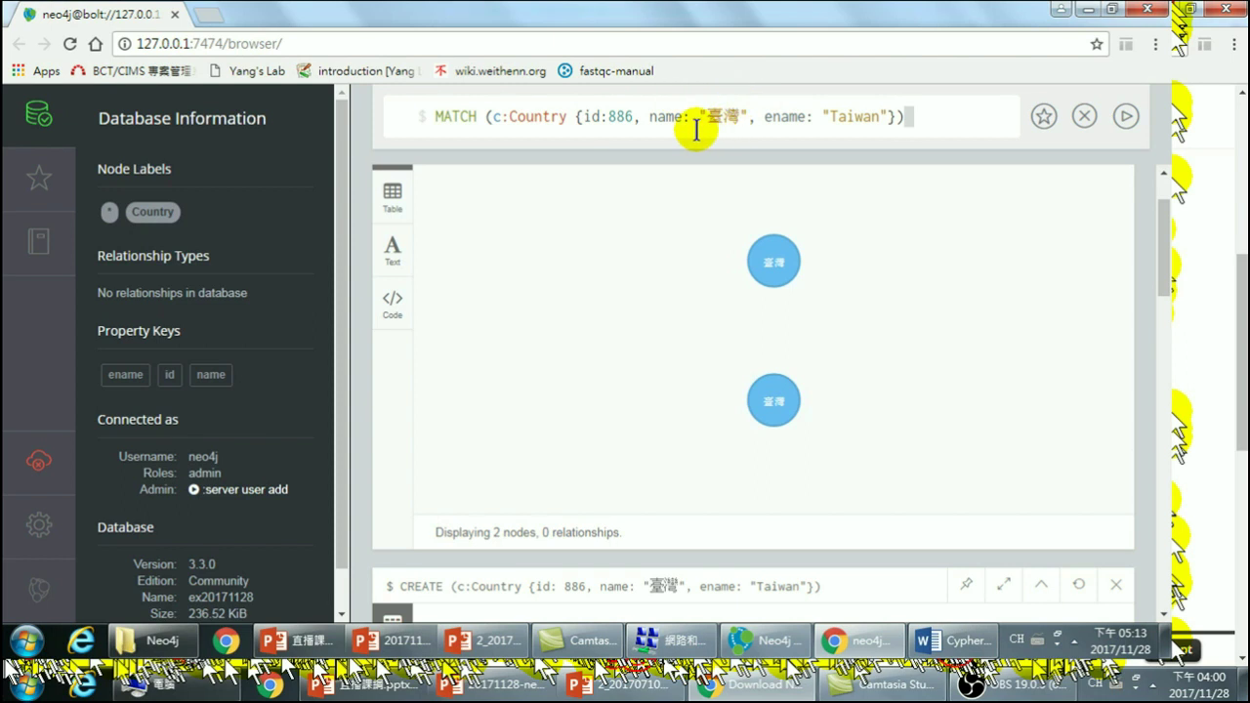
Compare both 臺灣 nodes, confirming only id 20 has ename Taiwan, then add a line below MATCH
{"action": "left_click", "coordinate": [784, 271]}
{"action": "left_click", "coordinate": [781, 397]}
{"action": "left_click", "coordinate": [776, 258]}
{"action": "left_click", "coordinate": [771, 385]}
{"action": "left_click", "coordinate": [765, 355]}
{"action": "left_click", "coordinate": [773, 259]}
{"action": "left_click", "coordinate": [761, 354]}
{"action": "left_click", "coordinate": [769, 271]}
{"action": "left_click", "coordinate": [772, 398]}
{"action": "left_click", "coordinate": [774, 269]}
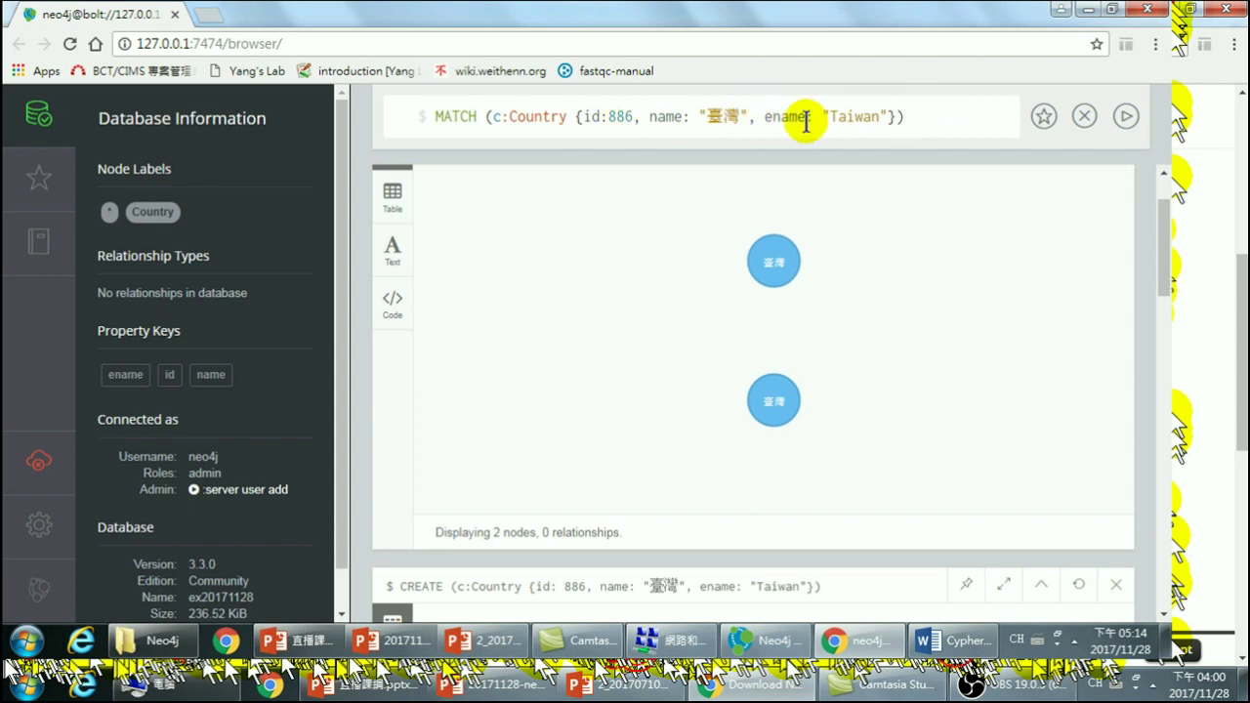
{"action": "mouse_move", "coordinate": [773, 414]}
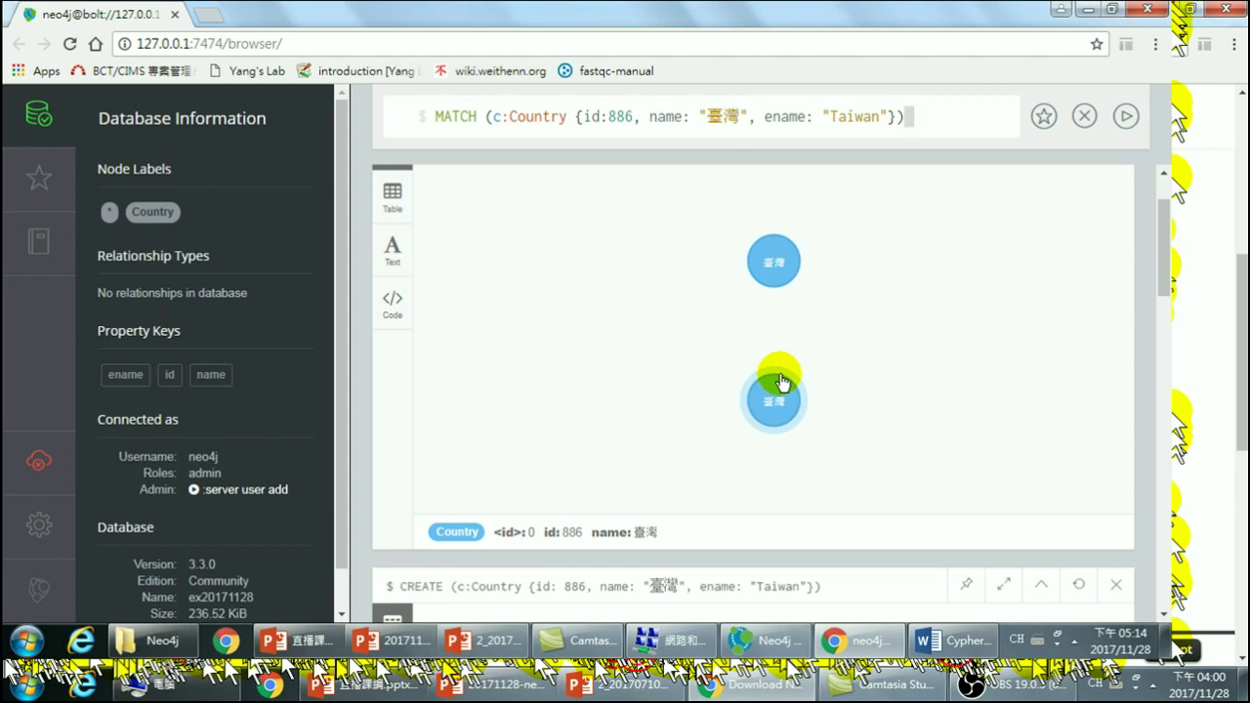
{"action": "key", "text": "shift+Return"}
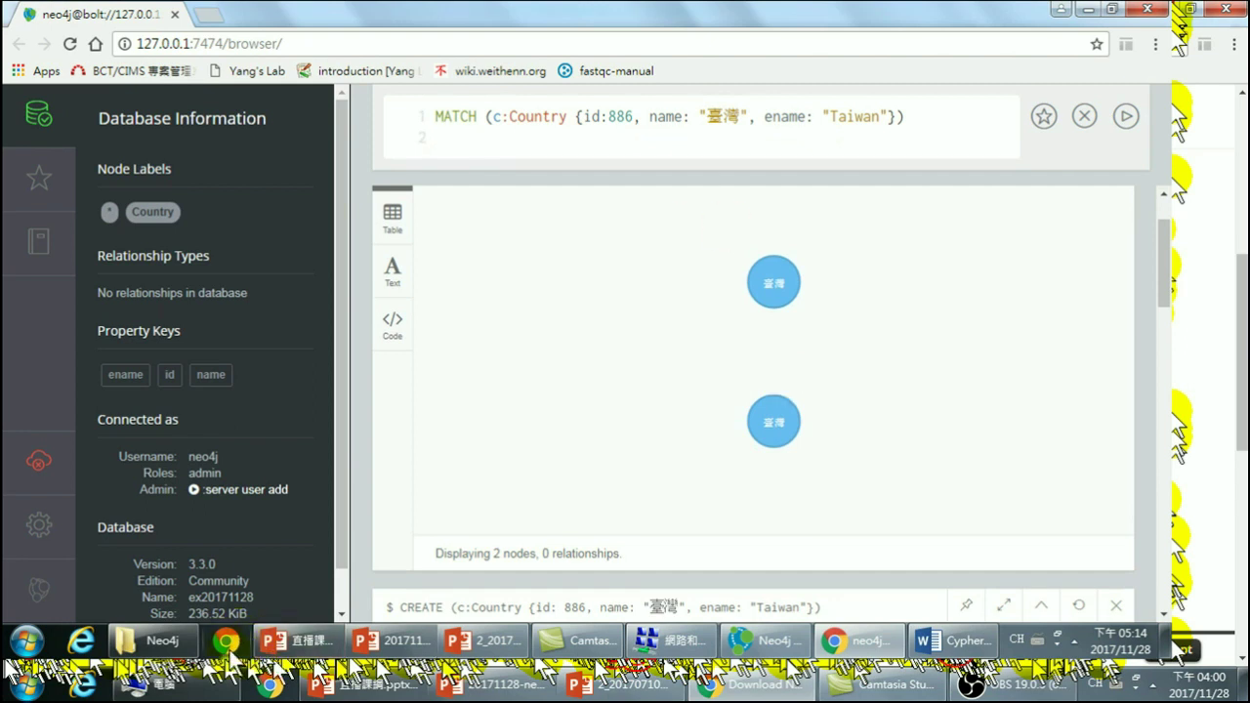
Search Google for 'neo4j delete node' in a new browser window
{"action": "left_click", "coordinate": [217, 641]}
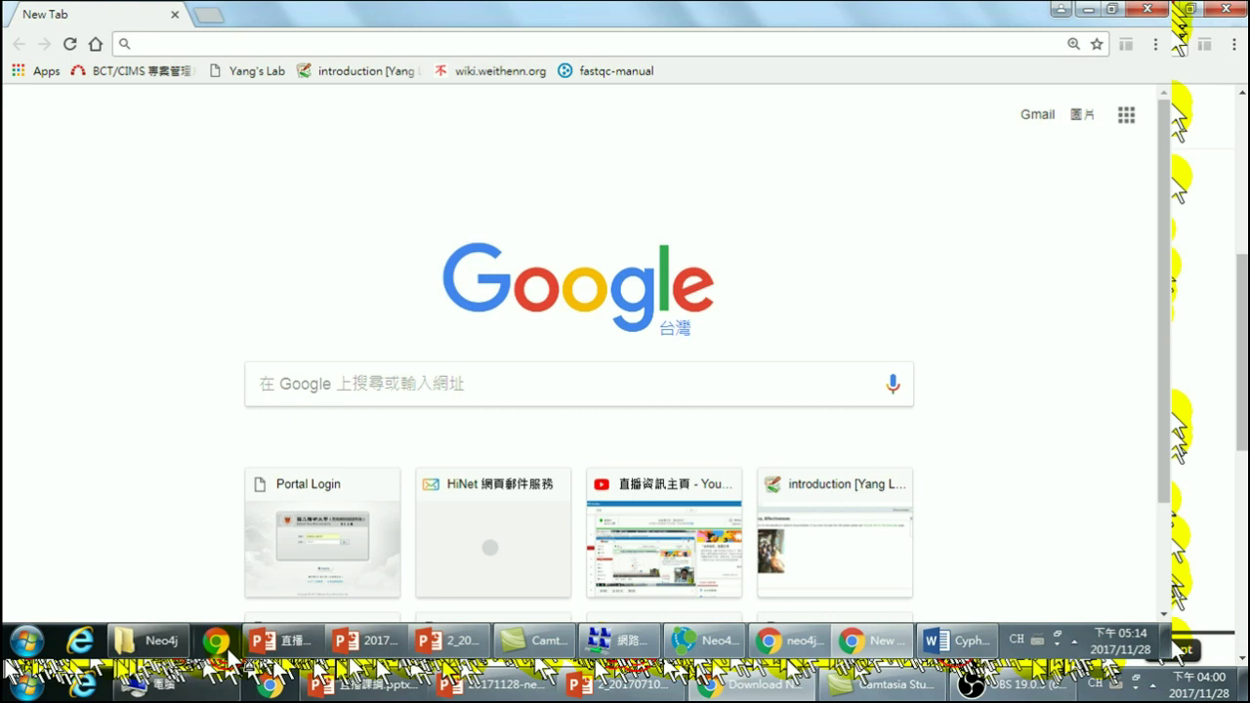
{"action": "type", "text": "neo"}
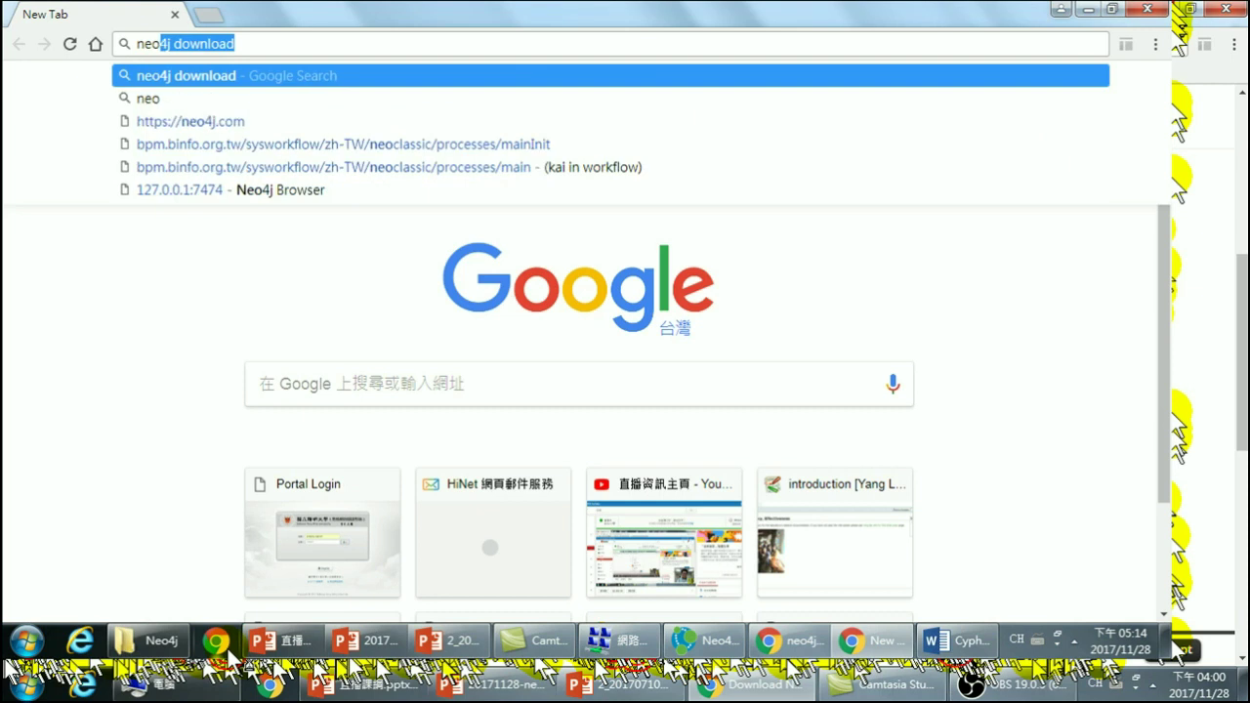
{"action": "type", "text": "4j"}
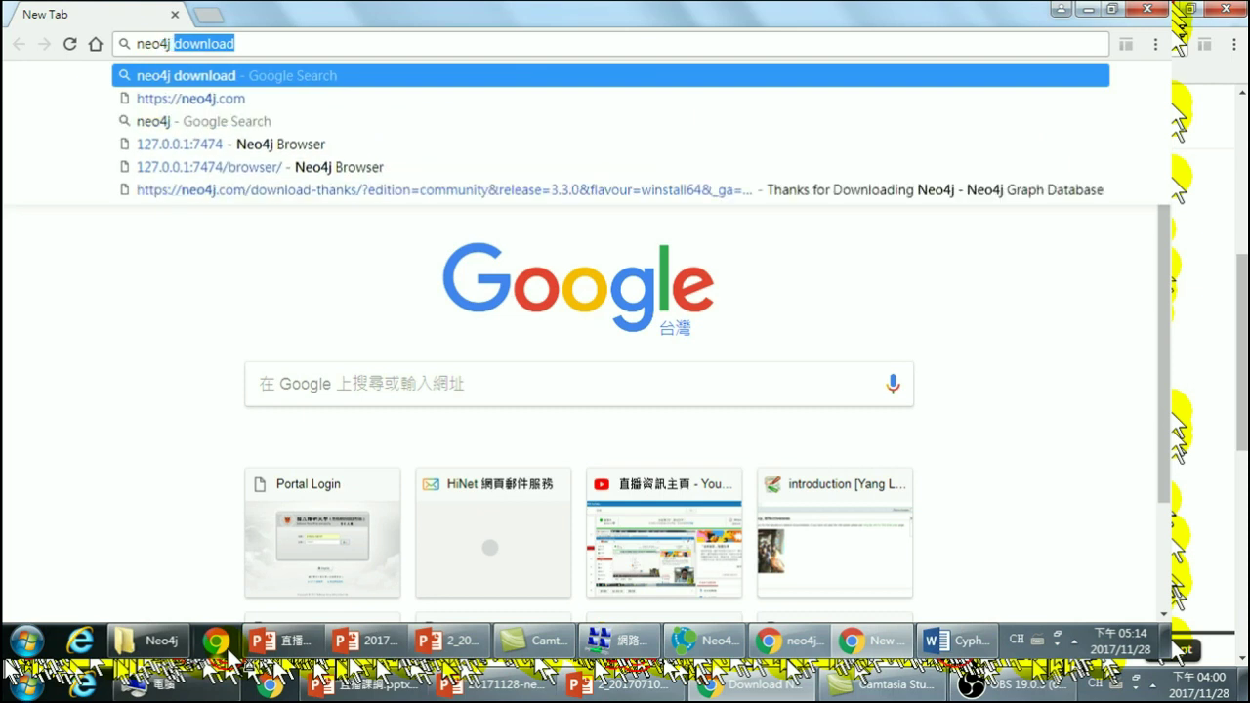
{"action": "type", "text": " delete"}
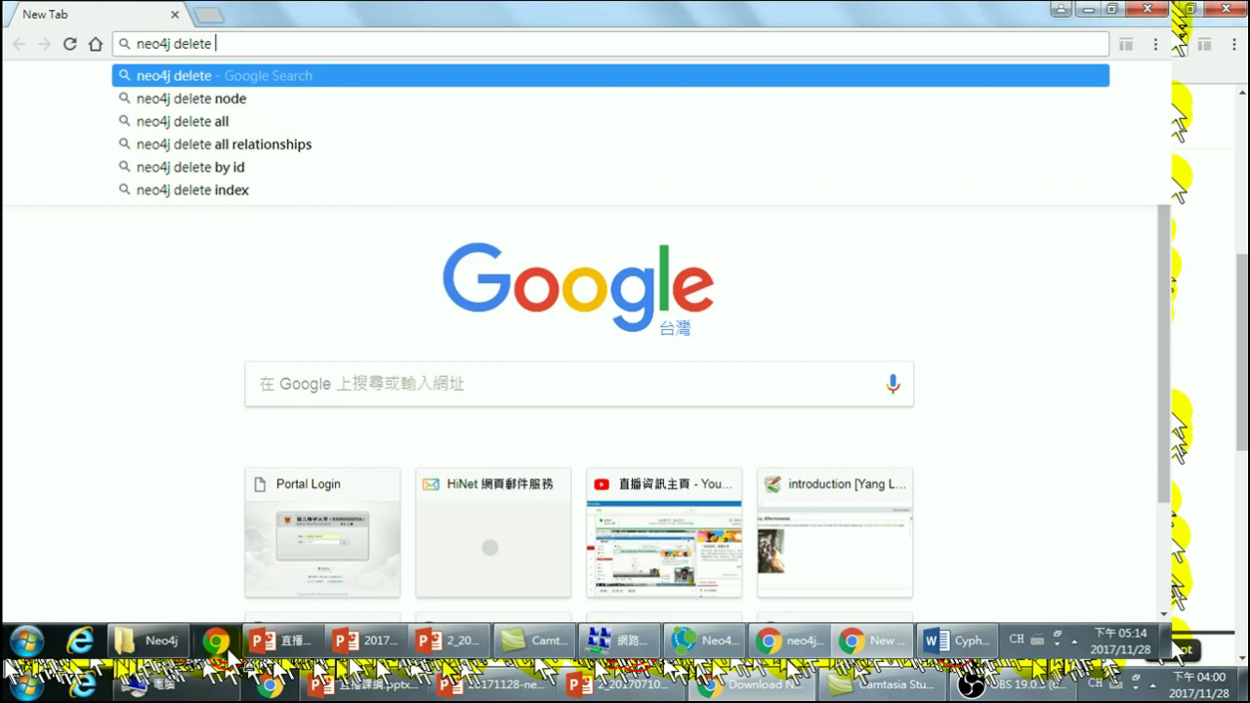
{"action": "type", "text": " node"}
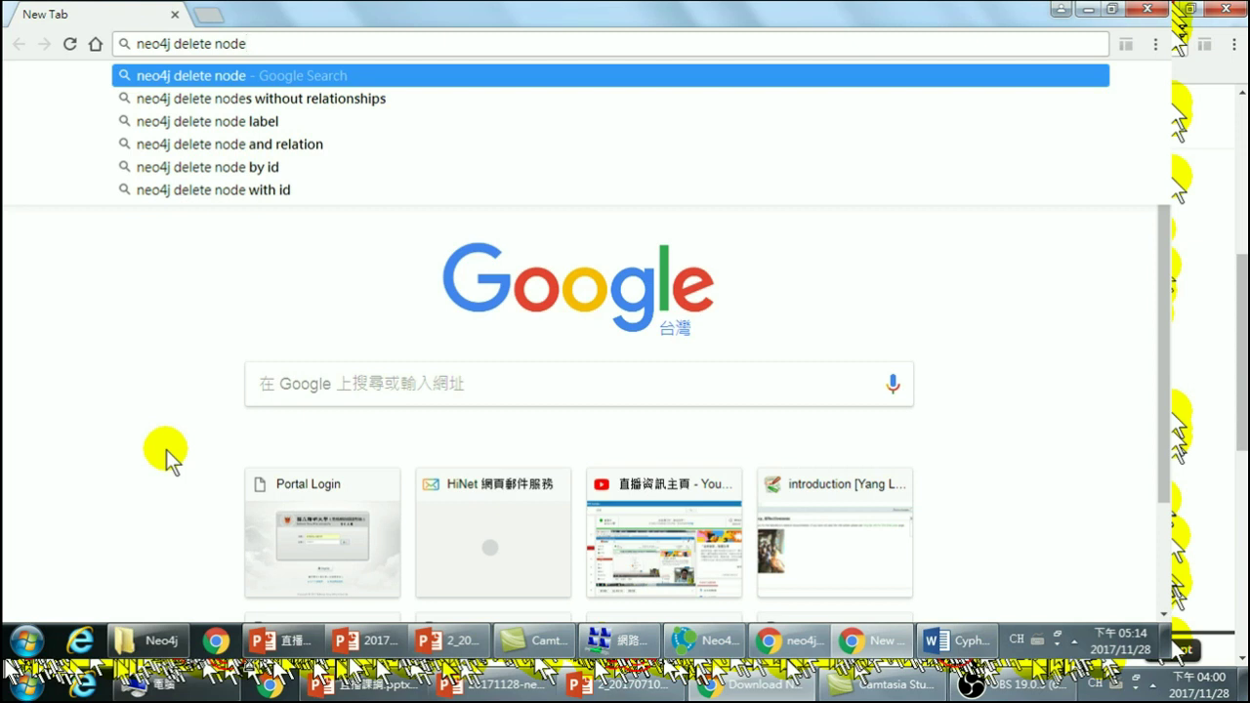
{"action": "key", "text": "Return"}
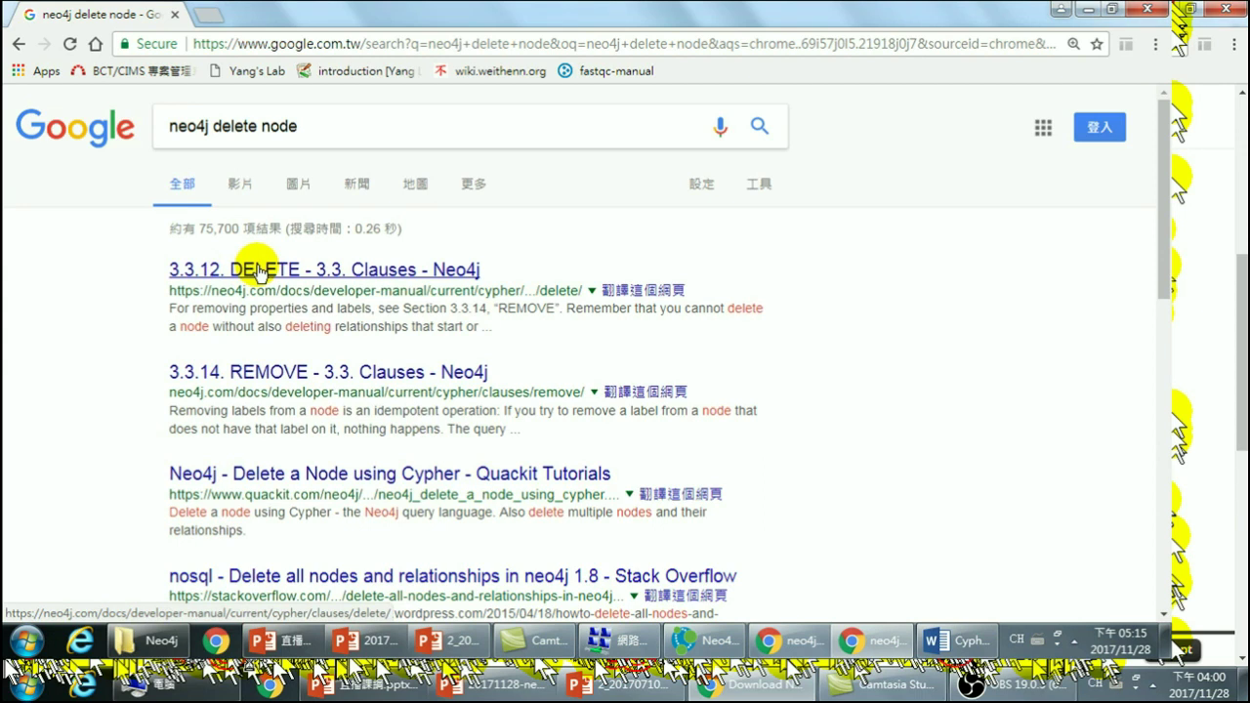
Read the 3.3.12 DELETE page's 'Delete single node' example, then return to Neo4j Browser
{"action": "left_click", "coordinate": [260, 272]}
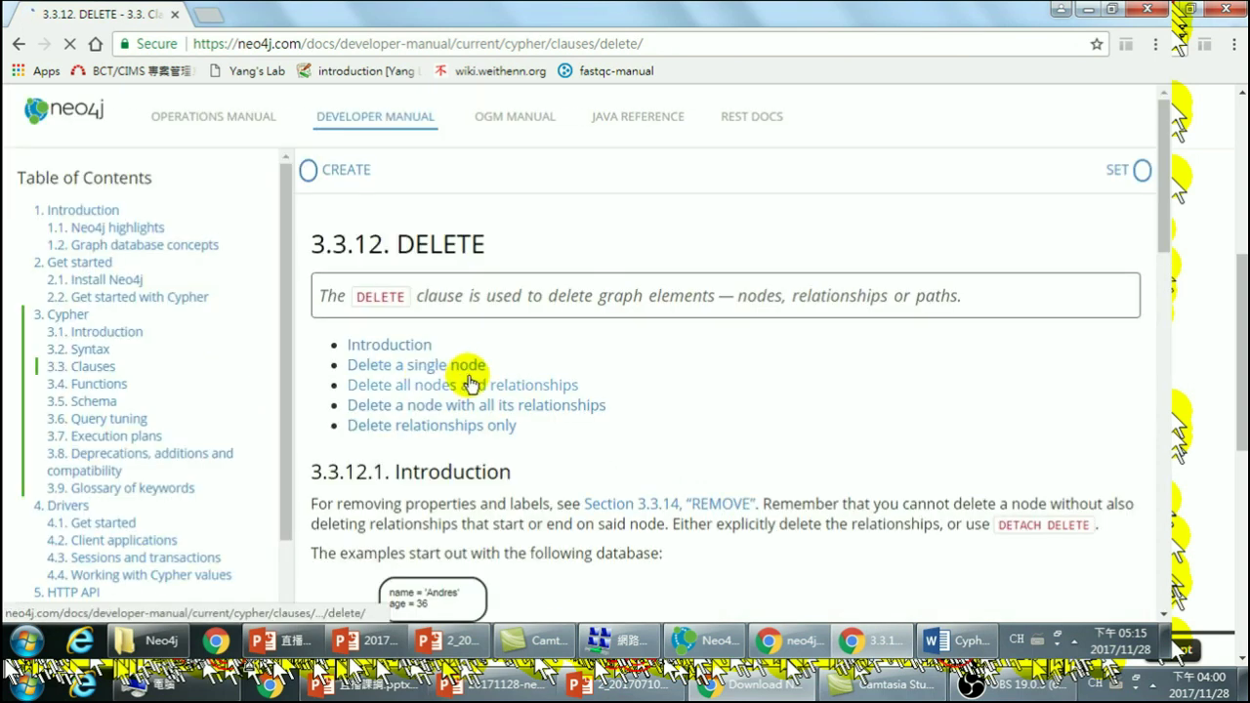
{"action": "scroll", "coordinate": [473, 371], "scroll_direction": "down", "scroll_amount": 4}
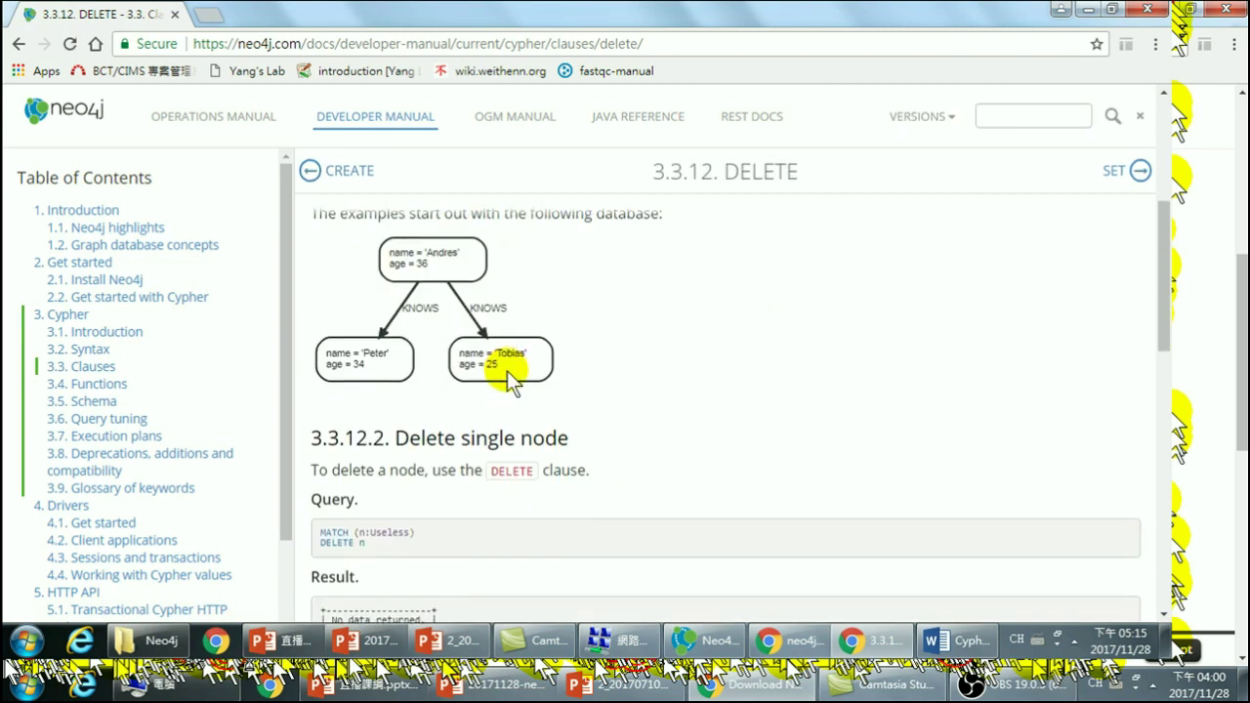
{"action": "scroll", "coordinate": [440, 392], "scroll_direction": "down", "scroll_amount": 1}
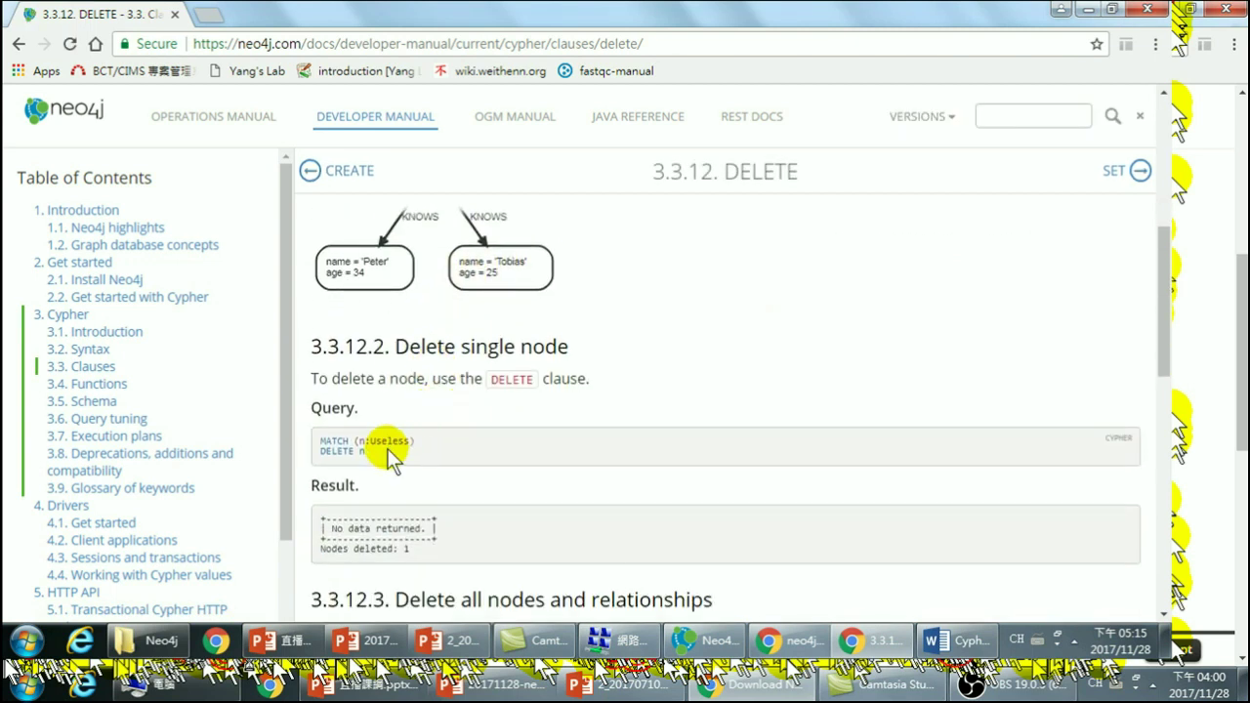
{"action": "scroll", "coordinate": [379, 464], "scroll_direction": "down", "scroll_amount": 1}
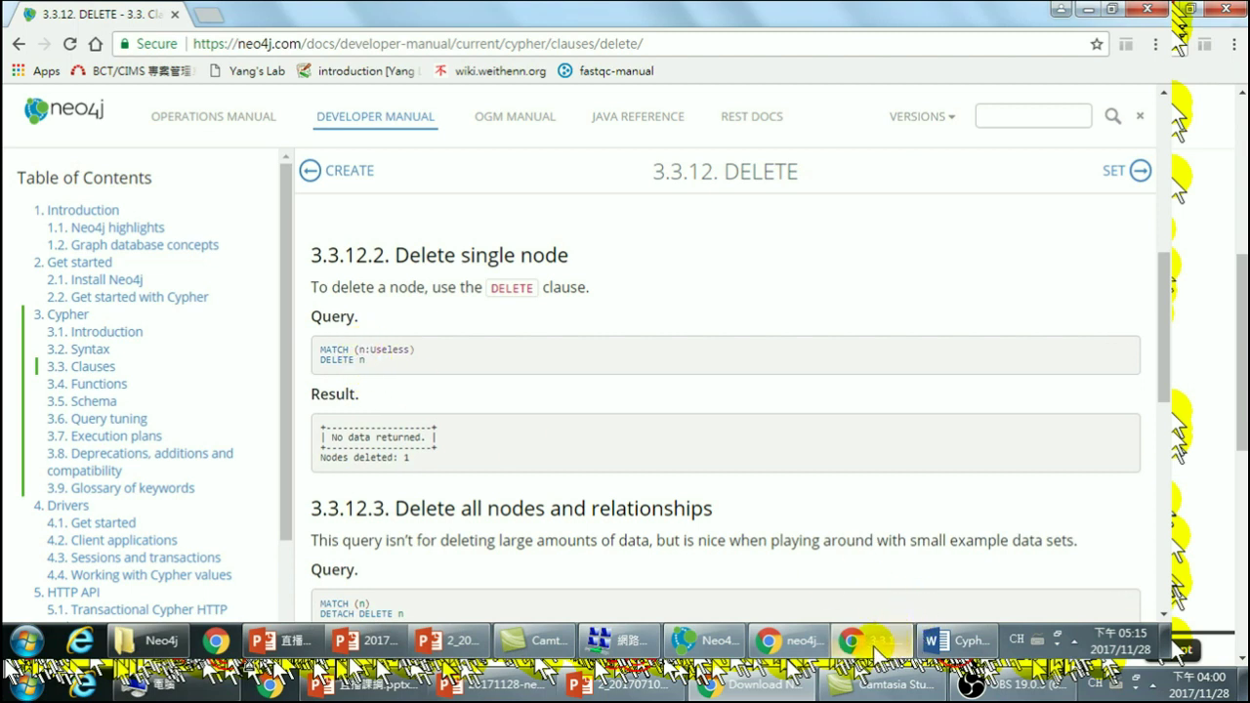
{"action": "left_click", "coordinate": [781, 641]}
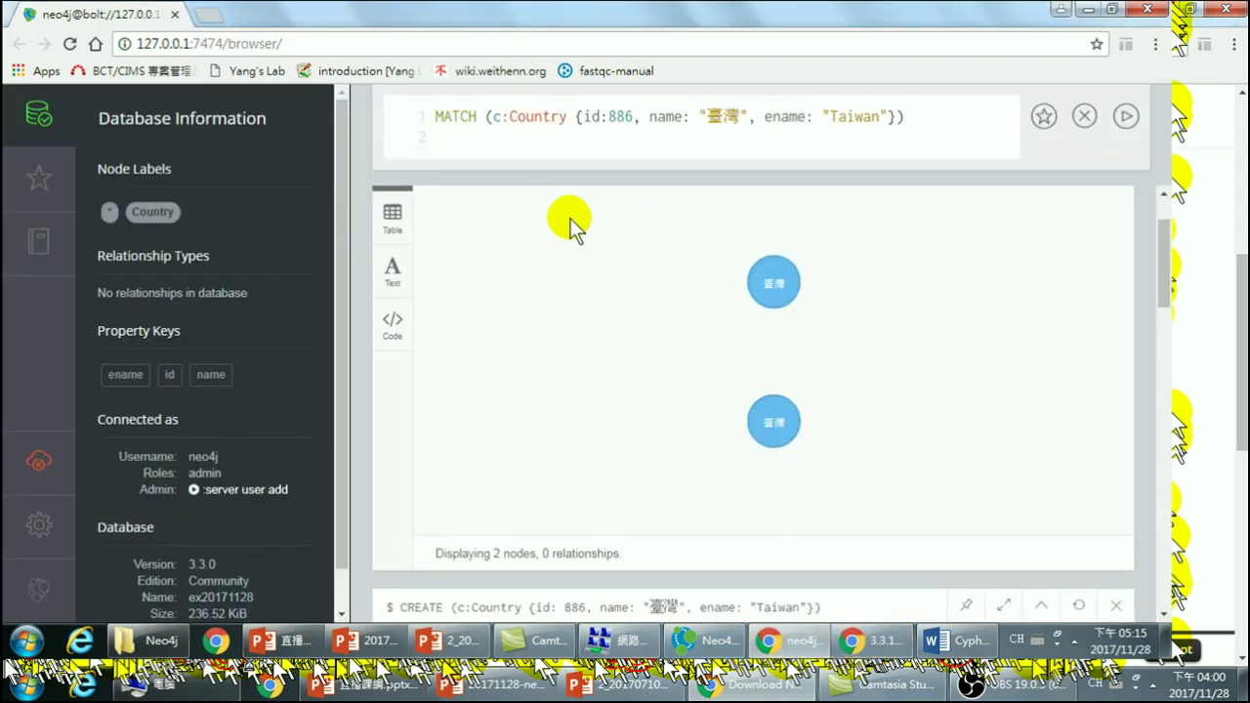
Add 'DELETE c' under the MATCH query and run it, deleting 1 node
{"action": "type", "text": "DELETE c"}
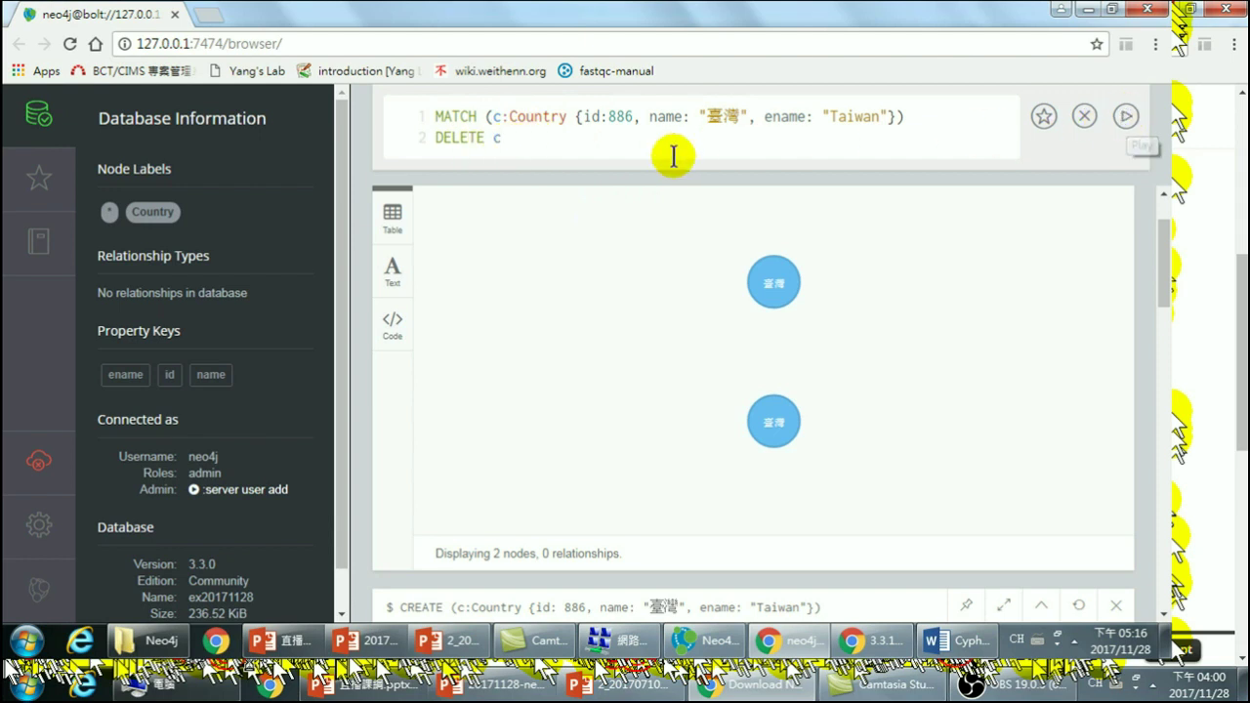
{"action": "left_click", "coordinate": [1123, 119]}
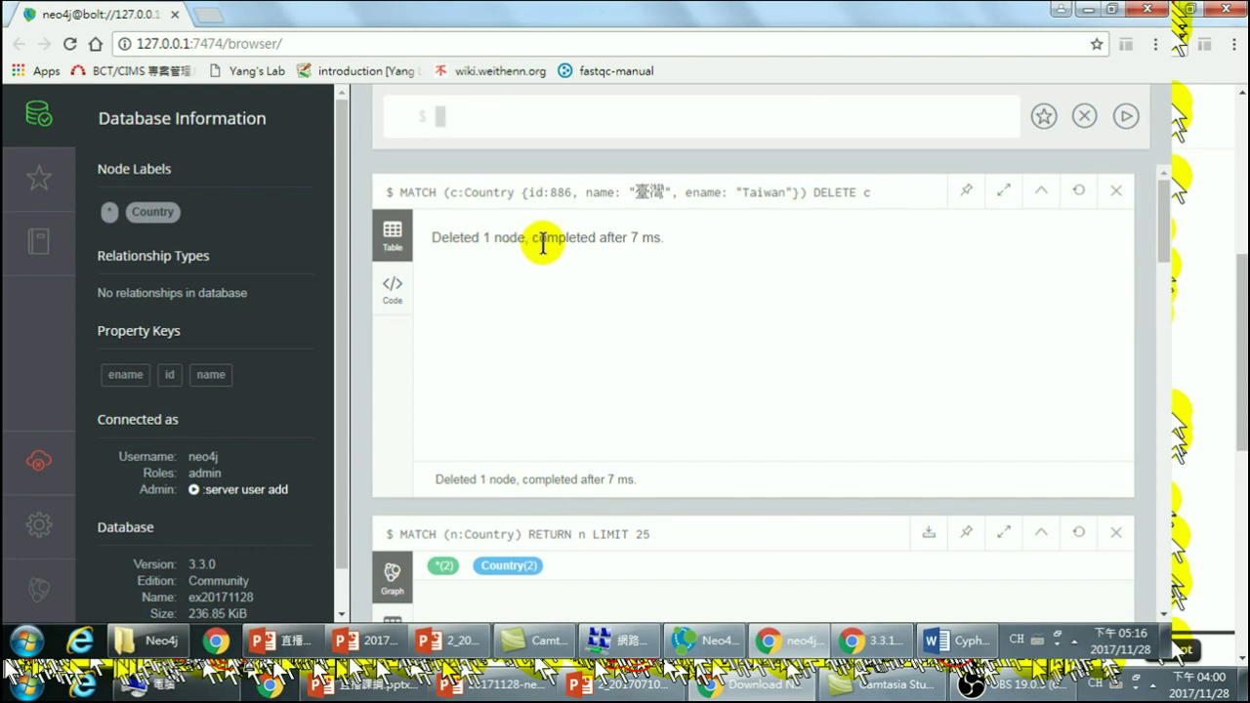
List all Country nodes and inspect the single remaining 臺灣 node's properties
{"action": "left_click", "coordinate": [153, 213]}
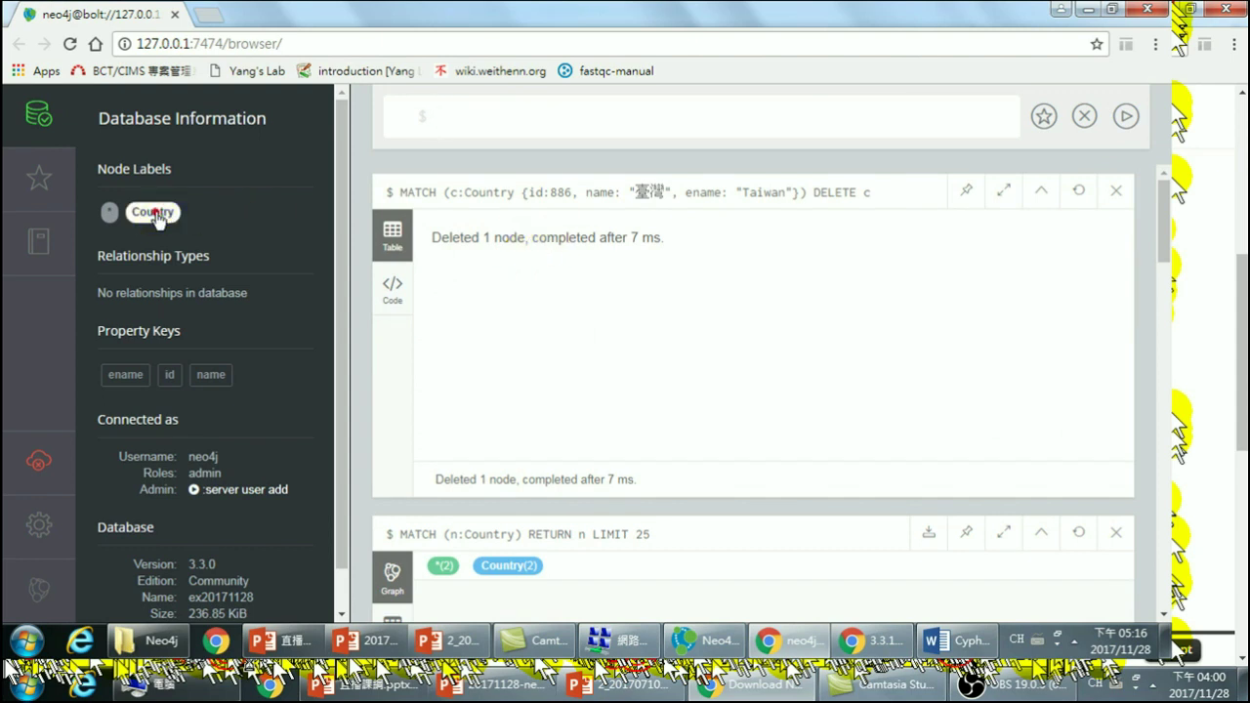
{"action": "scroll", "coordinate": [806, 352], "scroll_direction": "down", "scroll_amount": 2}
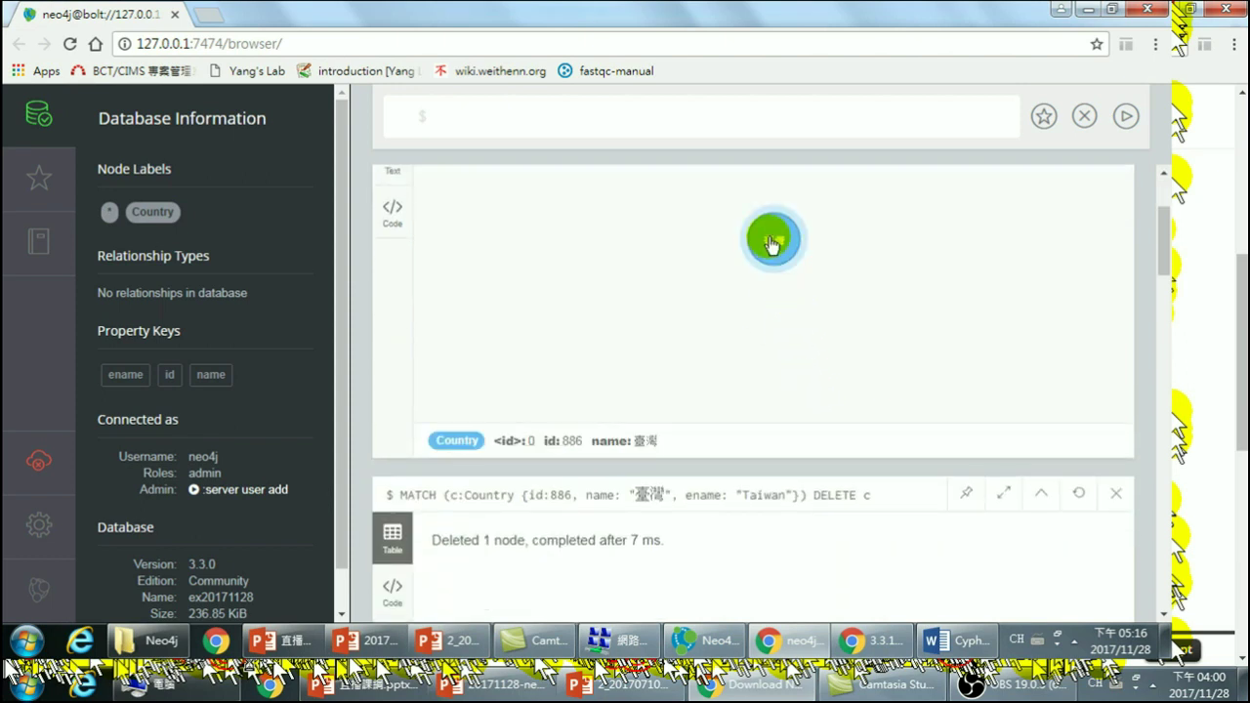
{"action": "scroll", "coordinate": [734, 303], "scroll_direction": "up", "scroll_amount": 2}
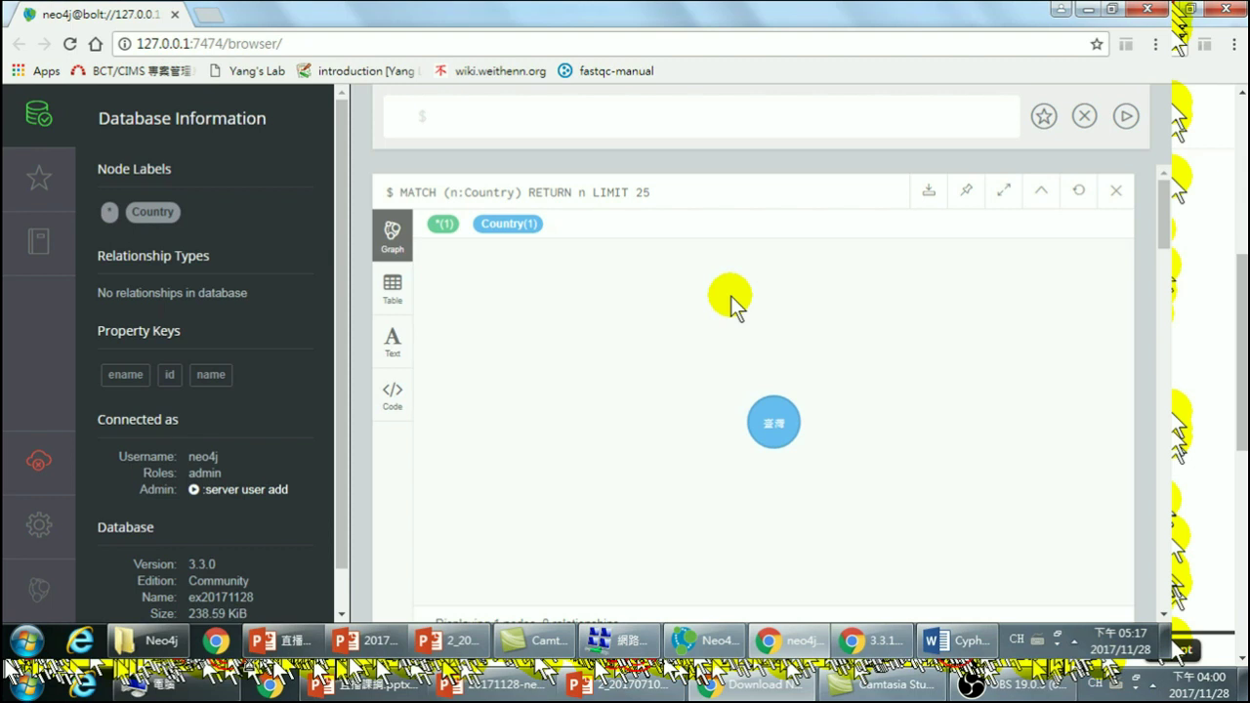
{"action": "left_click", "coordinate": [796, 451]}
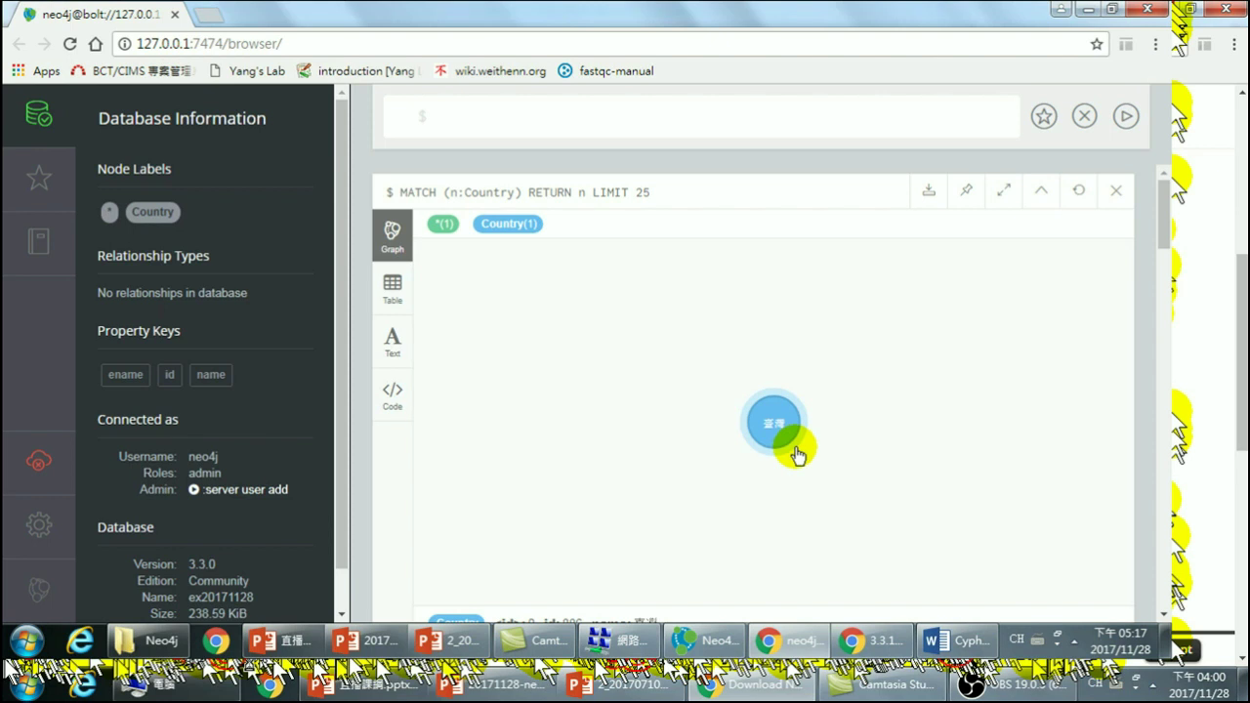
Begin a CREATE (c:Country {id: 886, name: "臺灣"}) query, typing the name with Chinese input
{"action": "type", "text": "CREATE "}
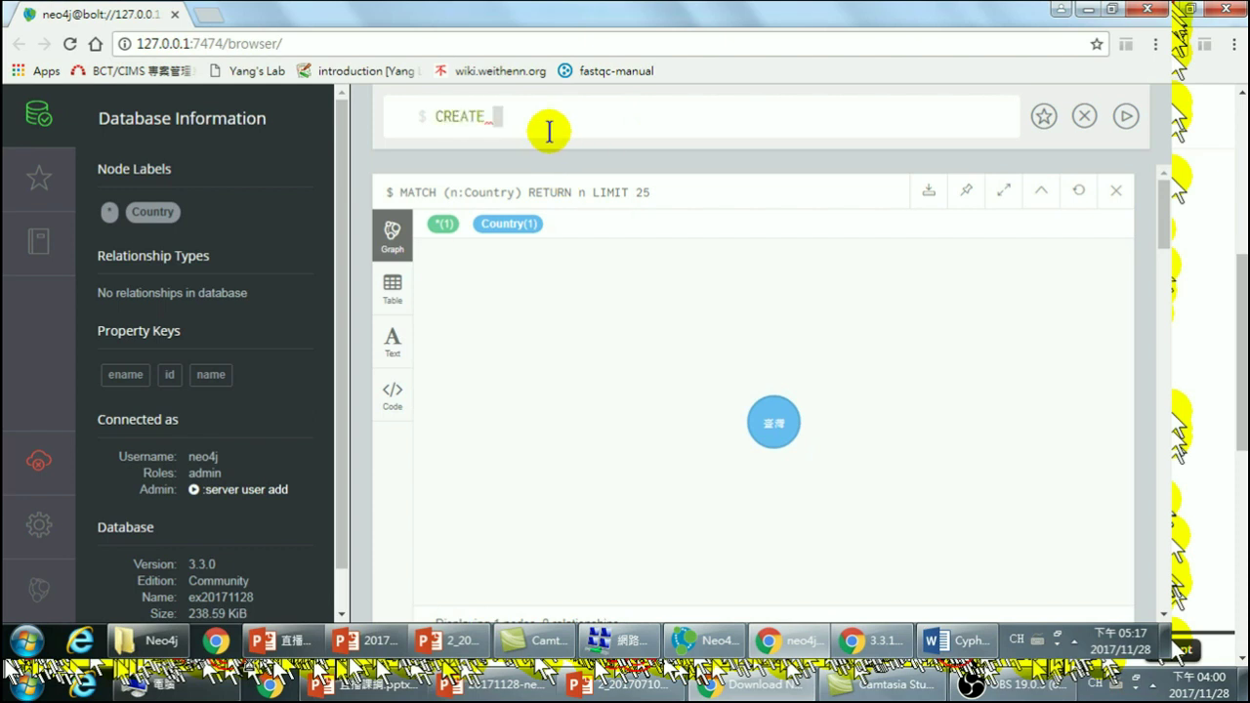
{"action": "type", "text": "("}
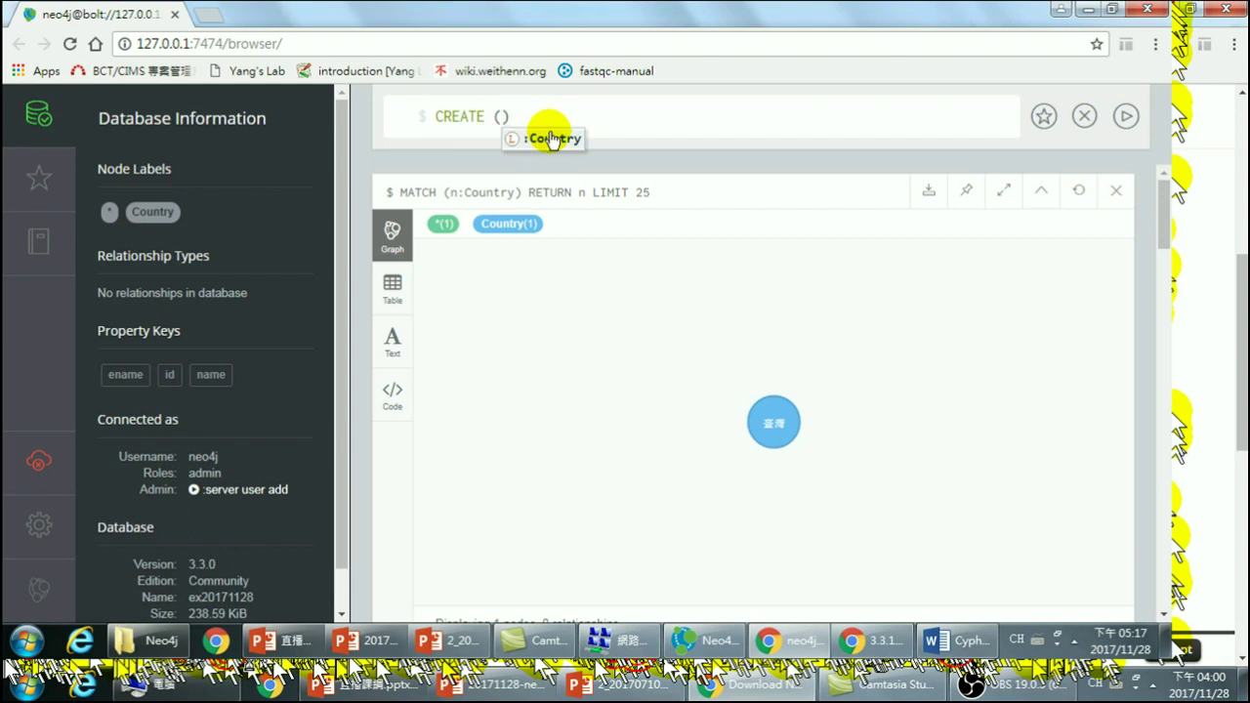
{"action": "type", "text": "c:"}
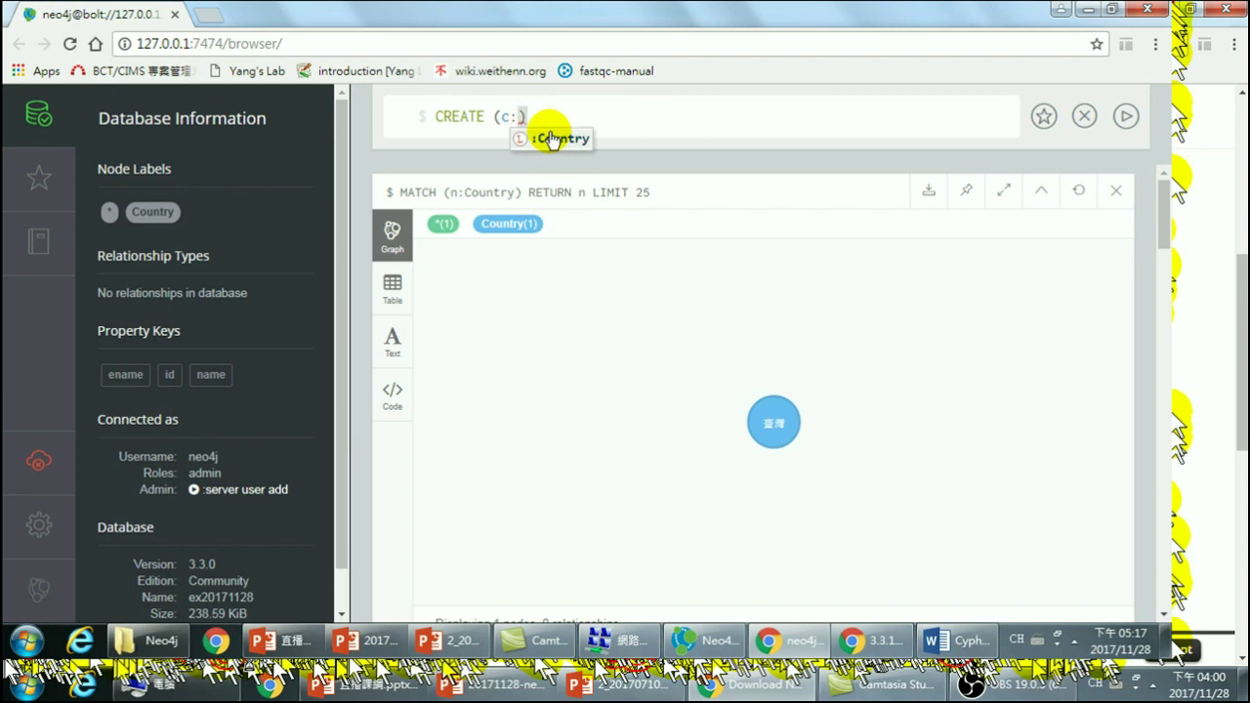
{"action": "left_click", "coordinate": [550, 139]}
{"action": "type", "text": "{"}
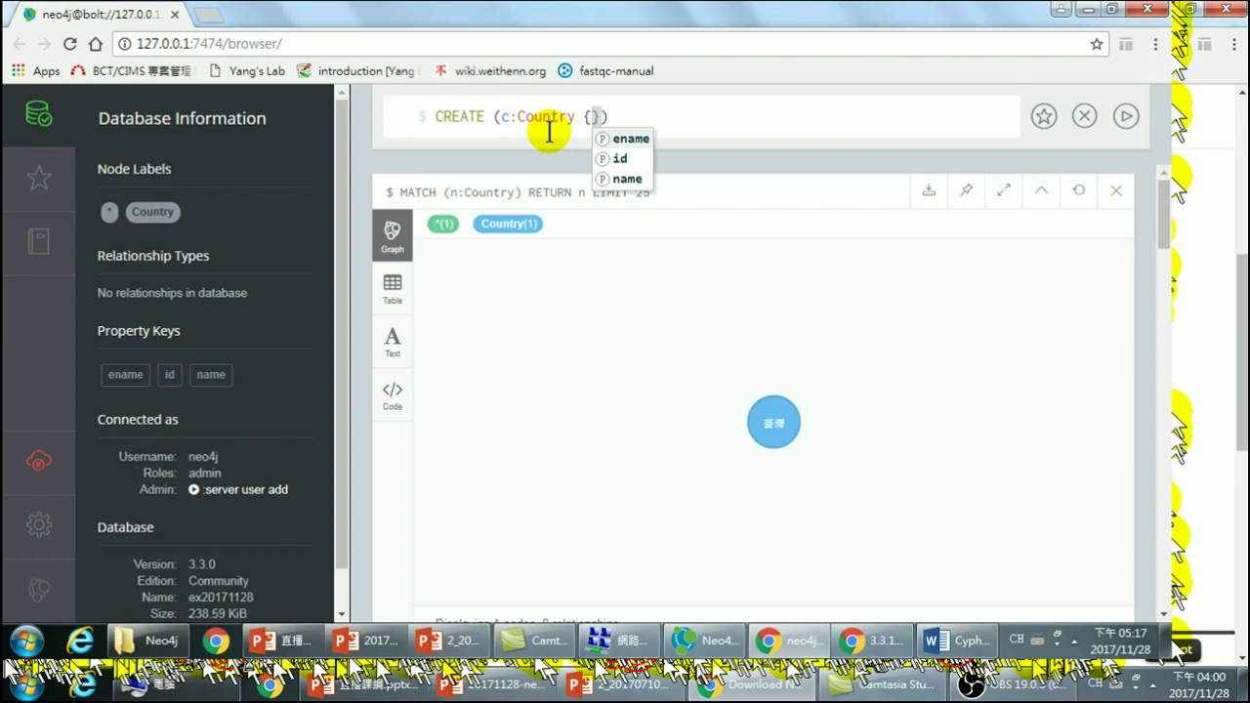
{"action": "type", "text": "i"}
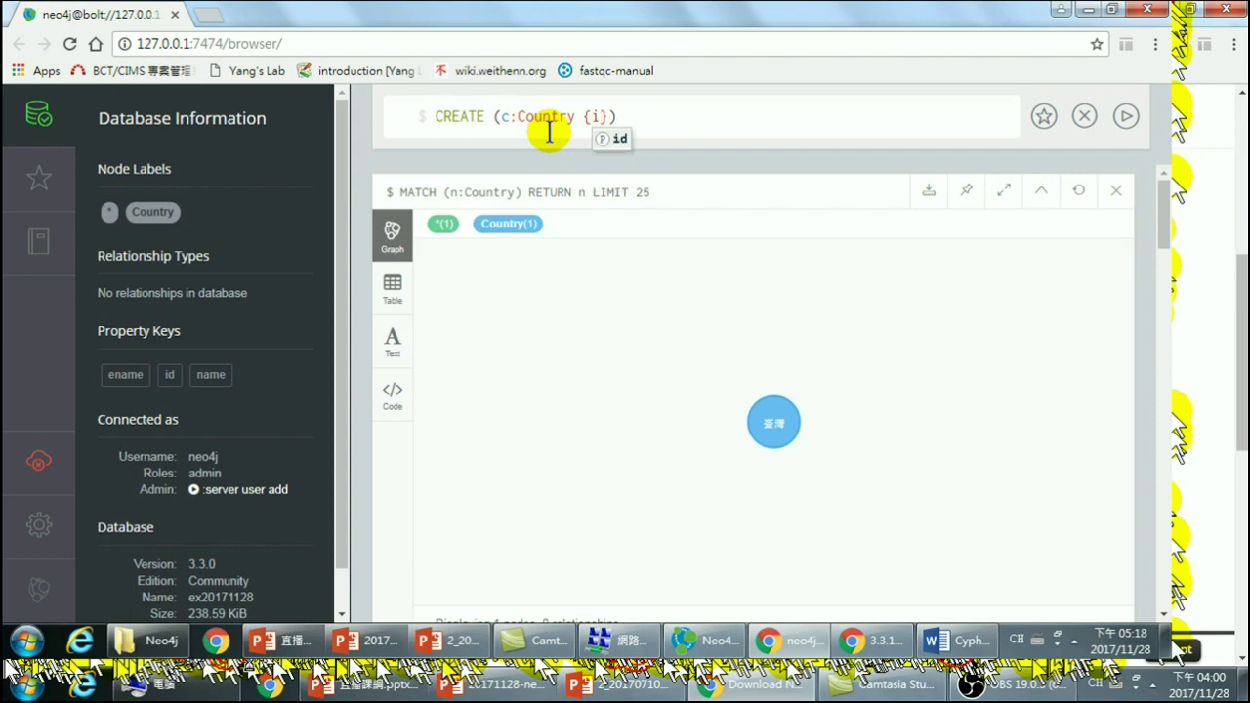
{"action": "type", "text": "d:"}
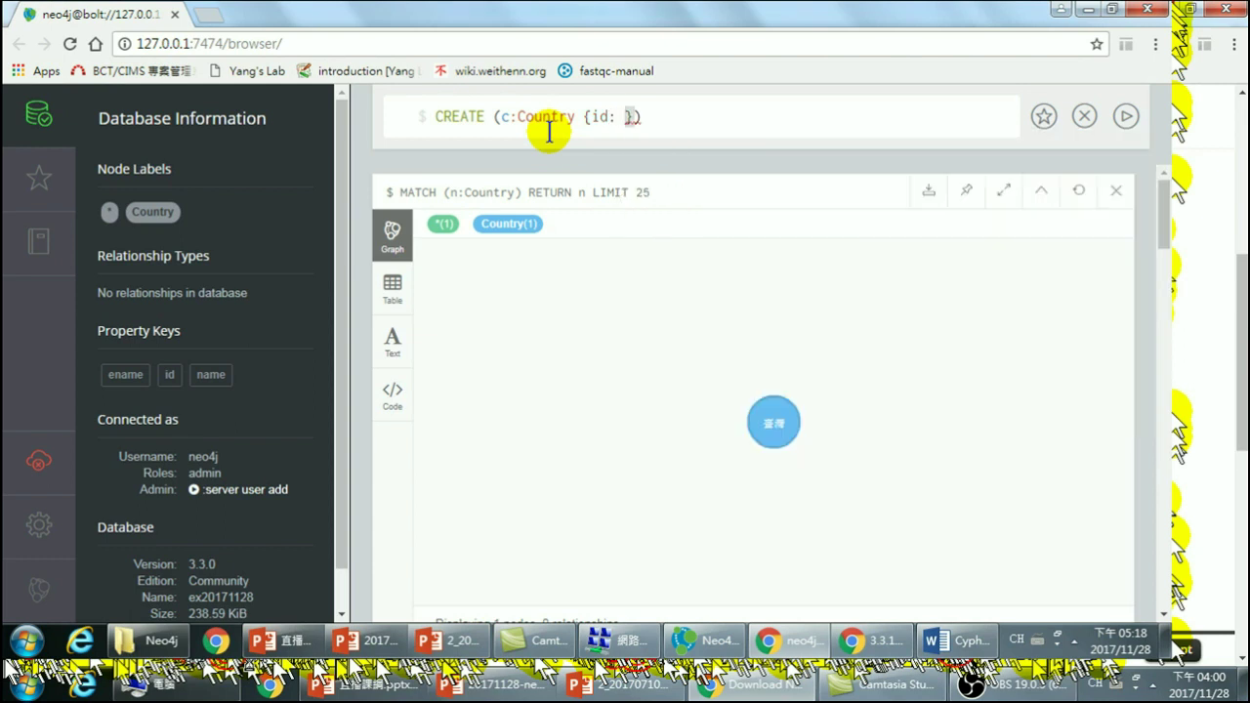
{"action": "type", "text": " 886"}
{"action": "type", "text": ", "}
{"action": "type", "text": "name"}
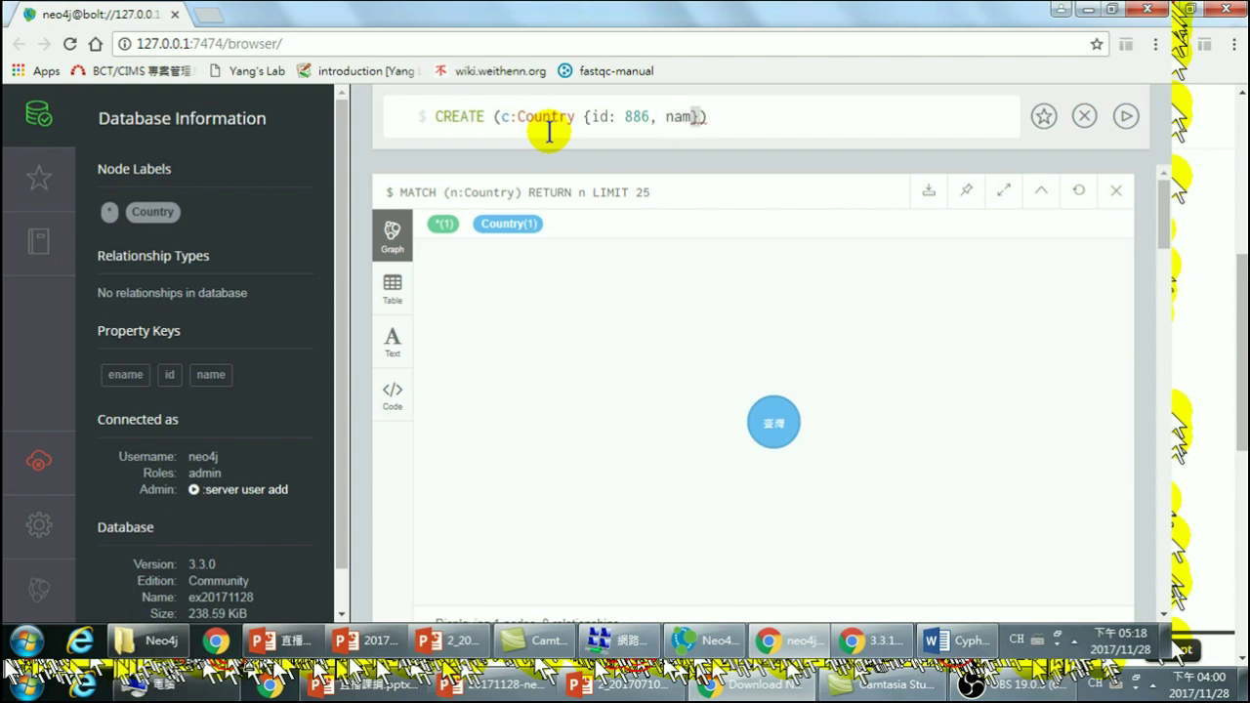
{"action": "type", "text": ": \""}
{"action": "key", "text": "ctrl+shift"}
{"action": "type", "text": "臺"}
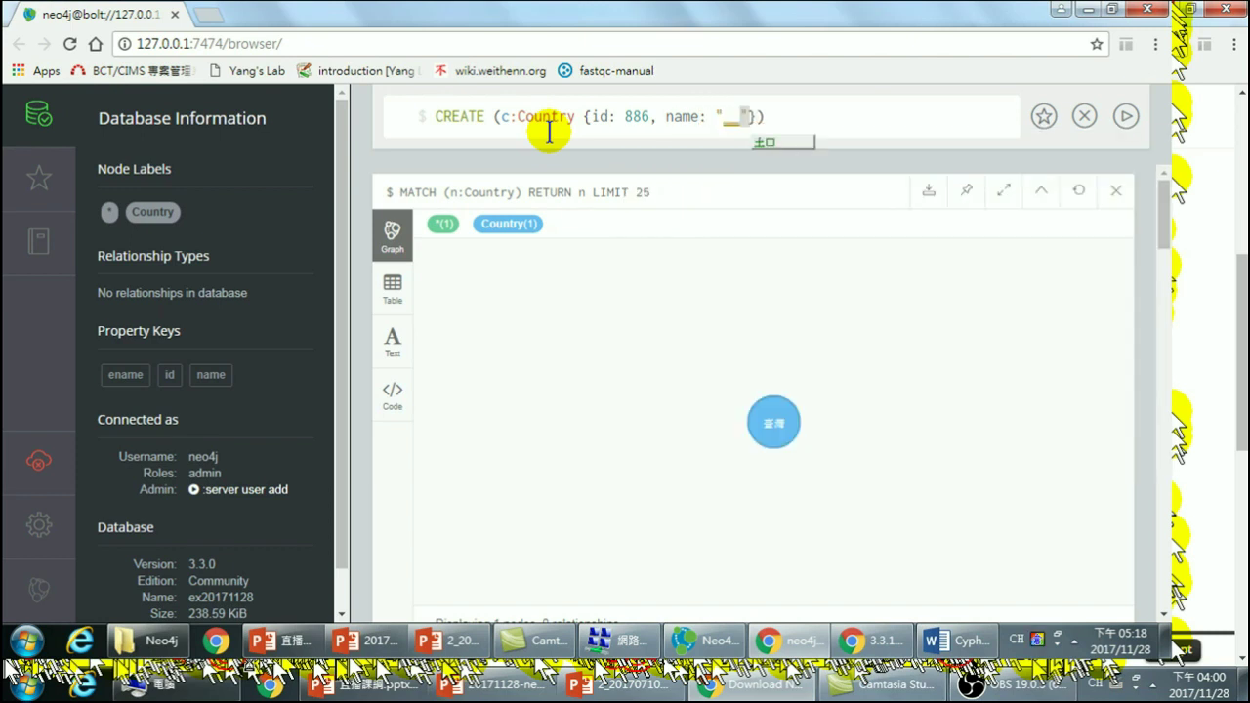
{"action": "type", "text": "灣\", ename: \"Taiwan"}
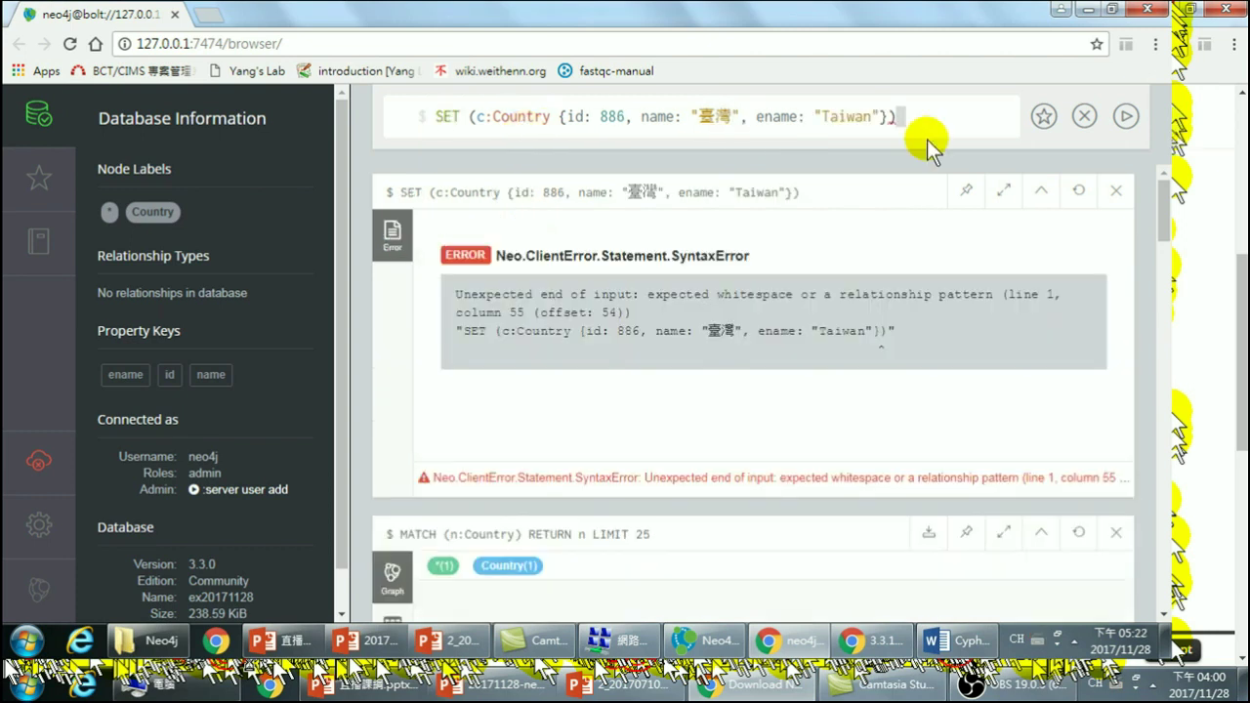
Type MATCH (c:Country {id: 886, name: "臺灣"}) using the Country label autocomplete
{"action": "type", "text": "MATCH "}
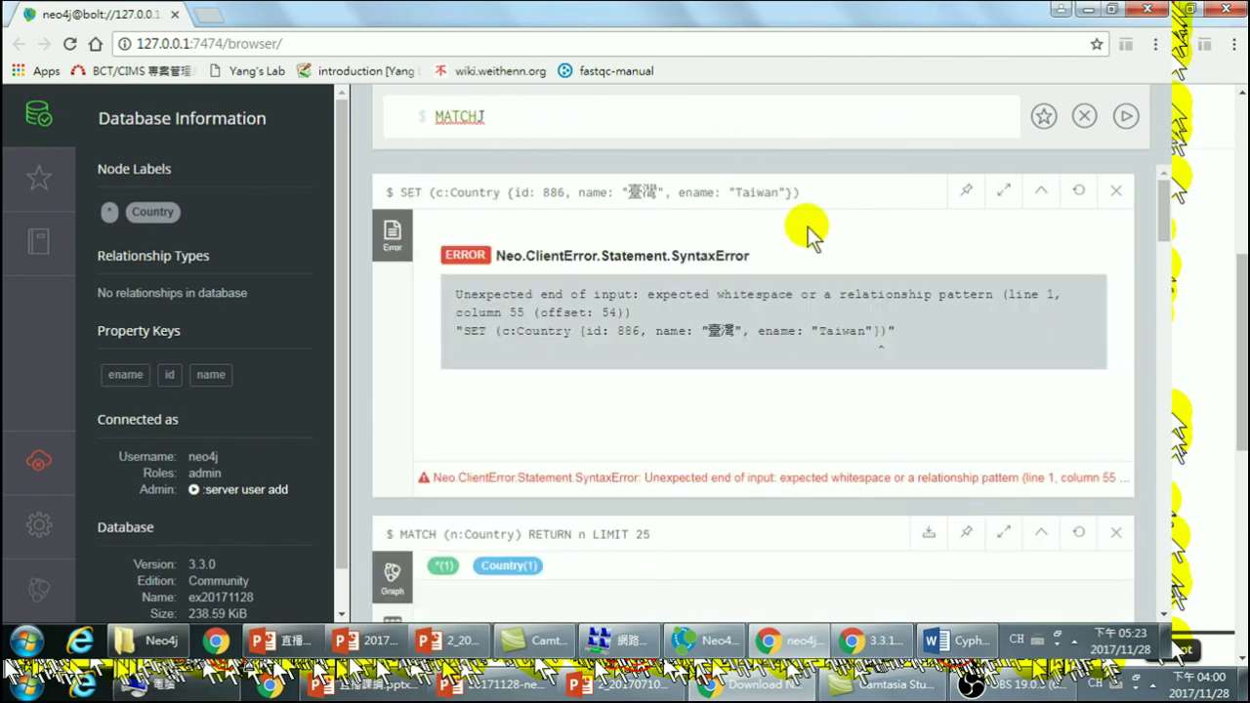
{"action": "type", "text": "("}
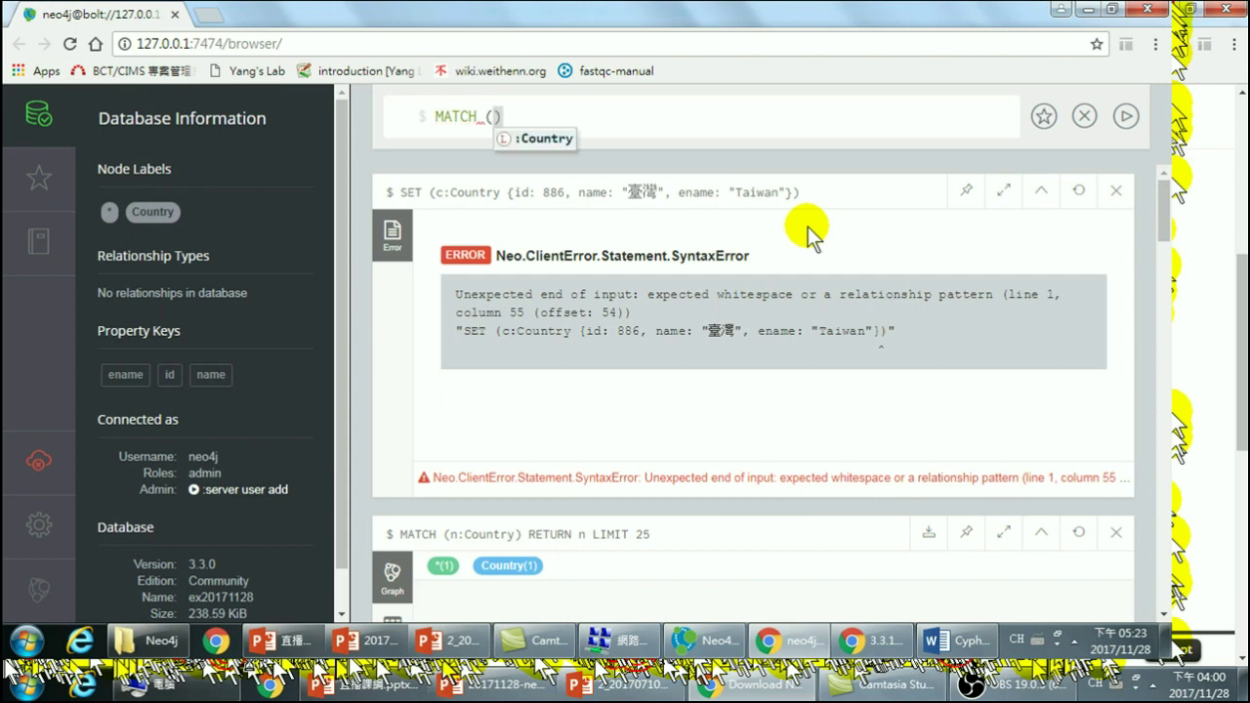
{"action": "type", "text": "c:"}
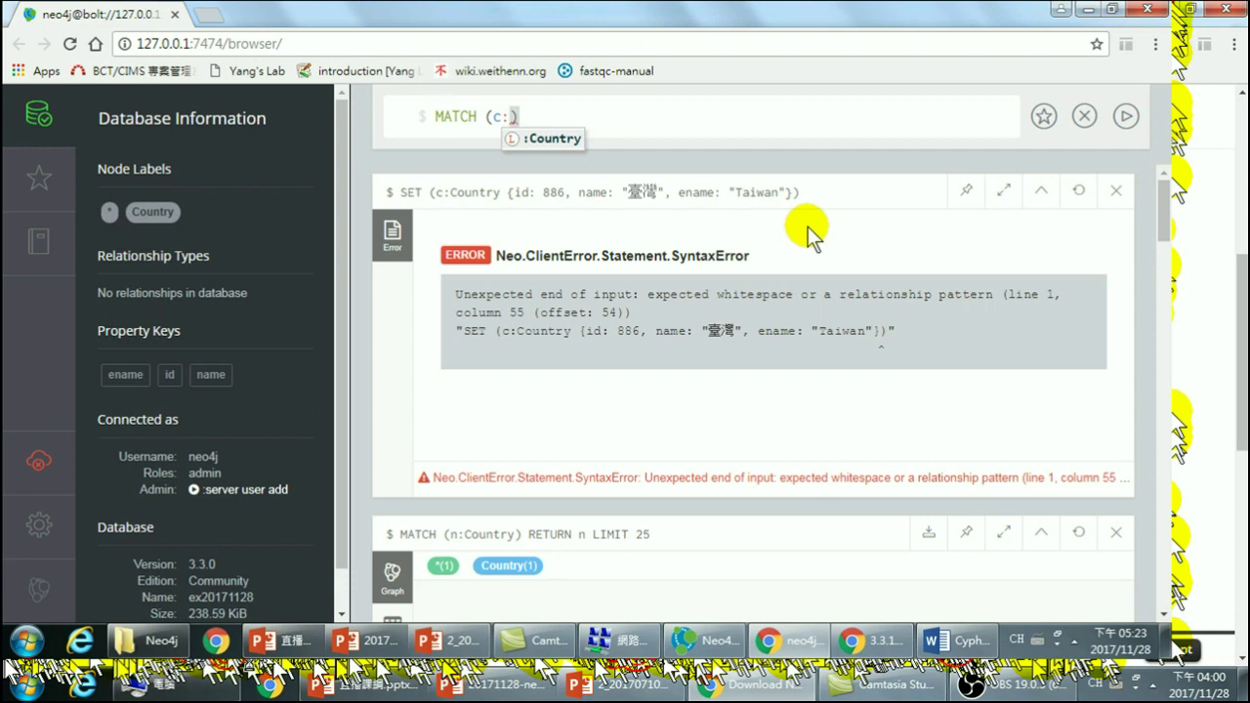
{"action": "key", "text": "Return"}
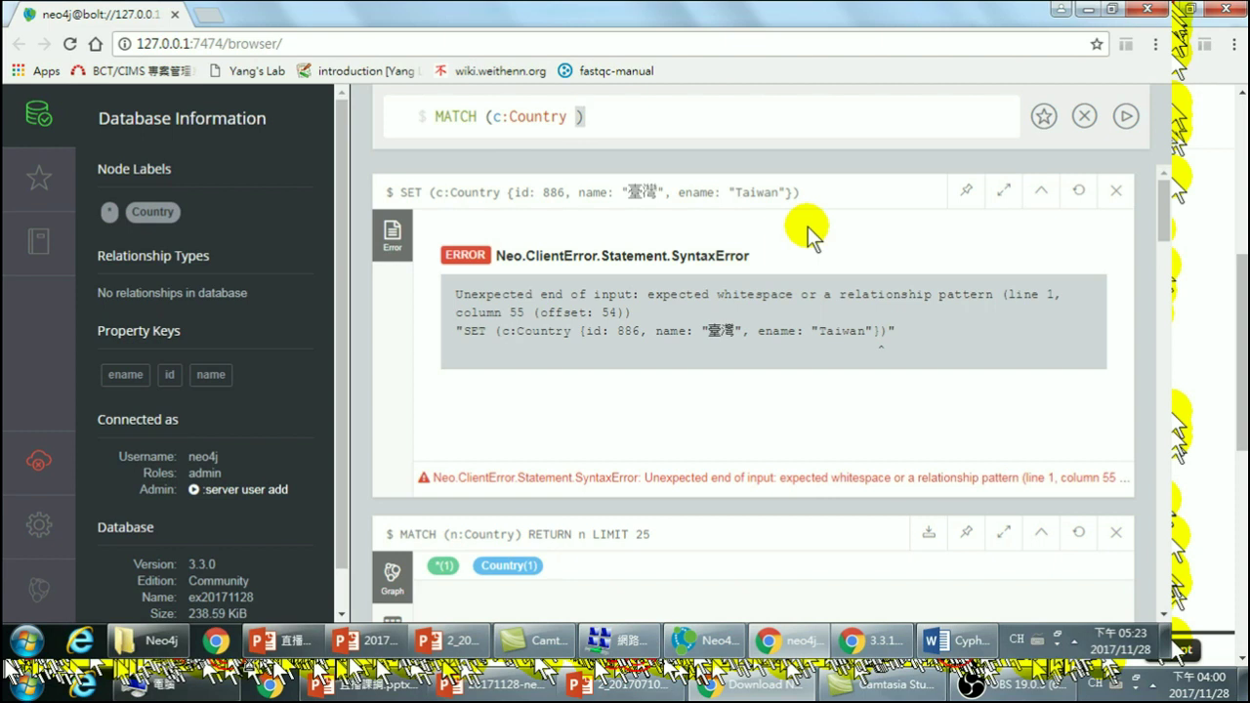
{"action": "type", "text": "{"}
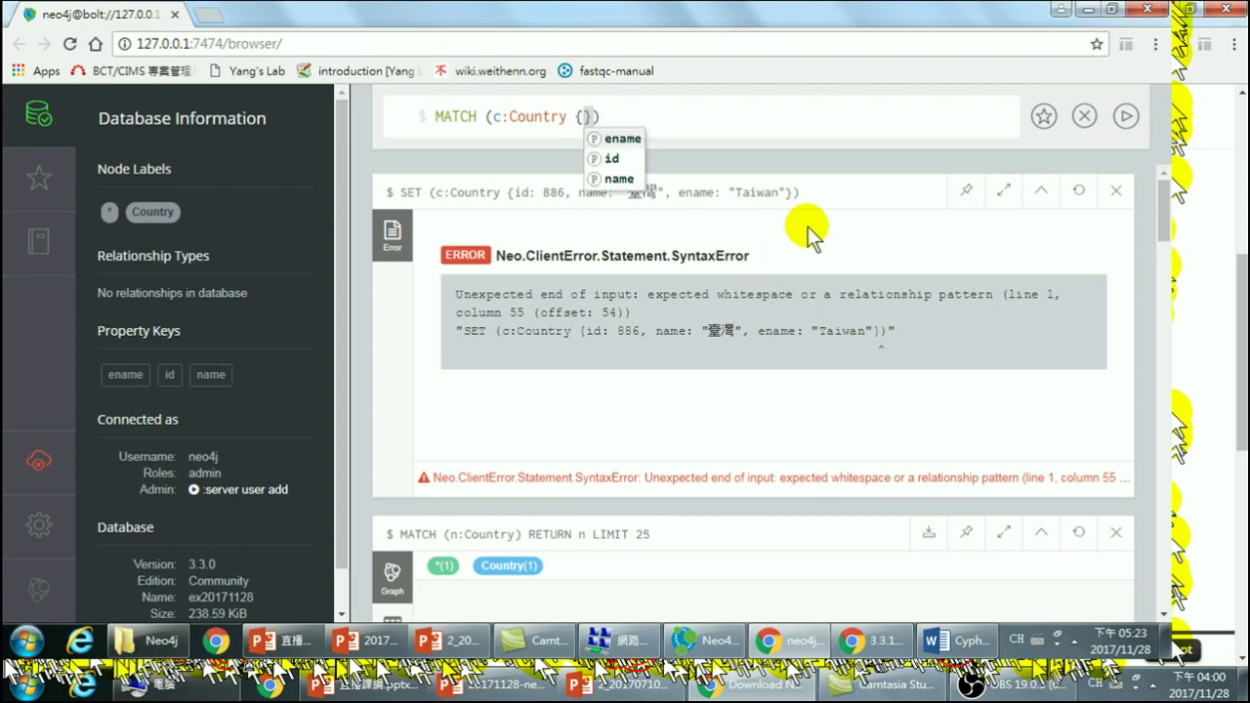
{"action": "type", "text": "id"}
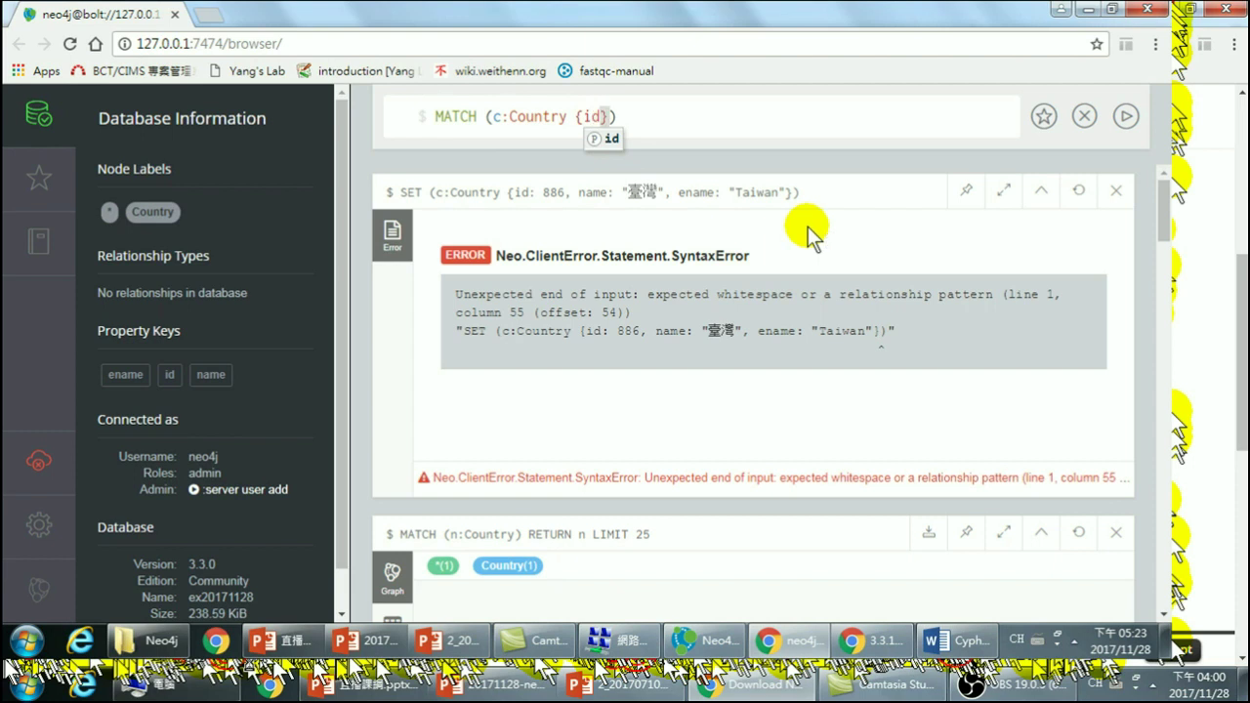
{"action": "type", "text": ": "}
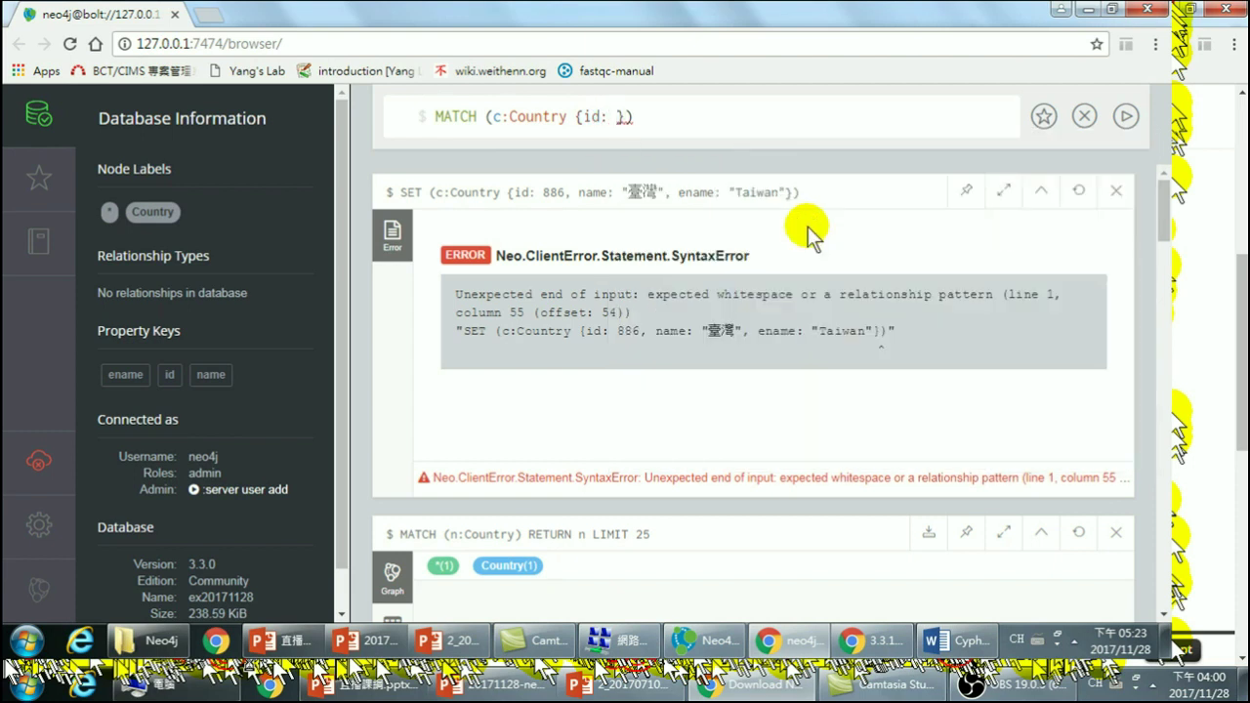
{"action": "type", "text": "886, name: "}
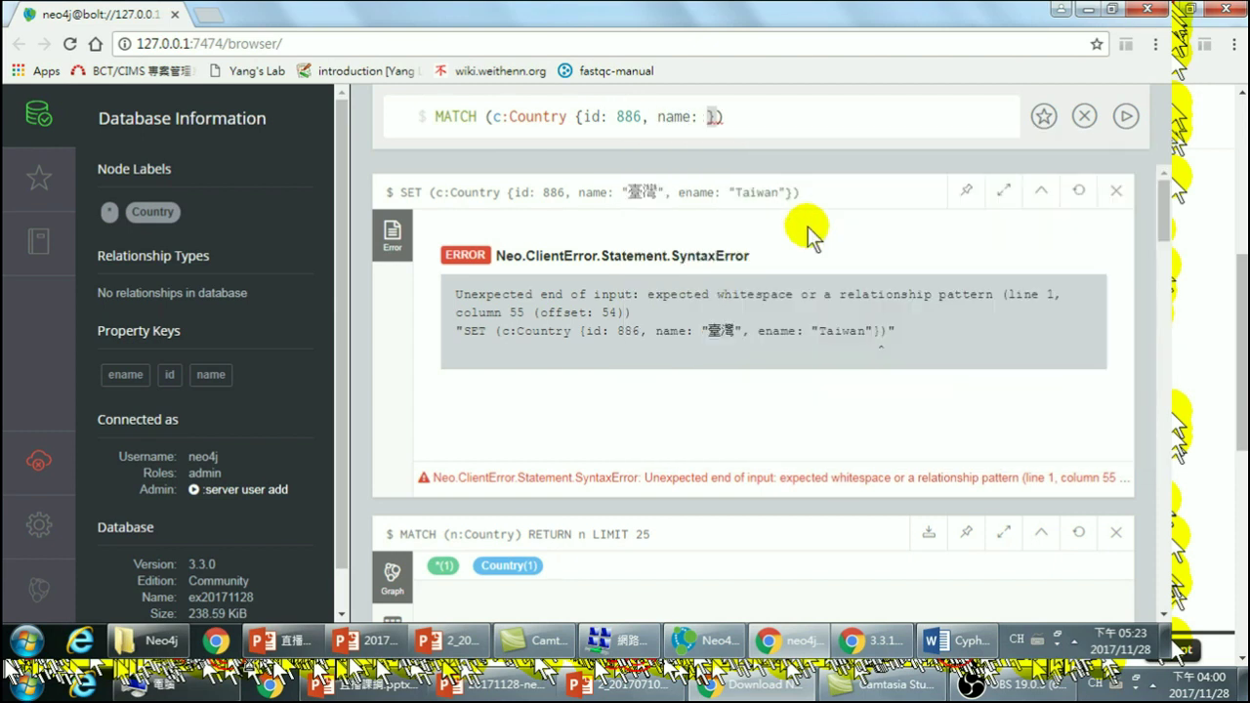
{"action": "type", "text": "\""}
{"action": "type", "text": "gr"}
{"action": "type", "text": "臺灣"}
Commit 臺灣 and add a second line SET c.ename= "Taiwan" under the MATCH clause
{"action": "key", "text": "Return"}
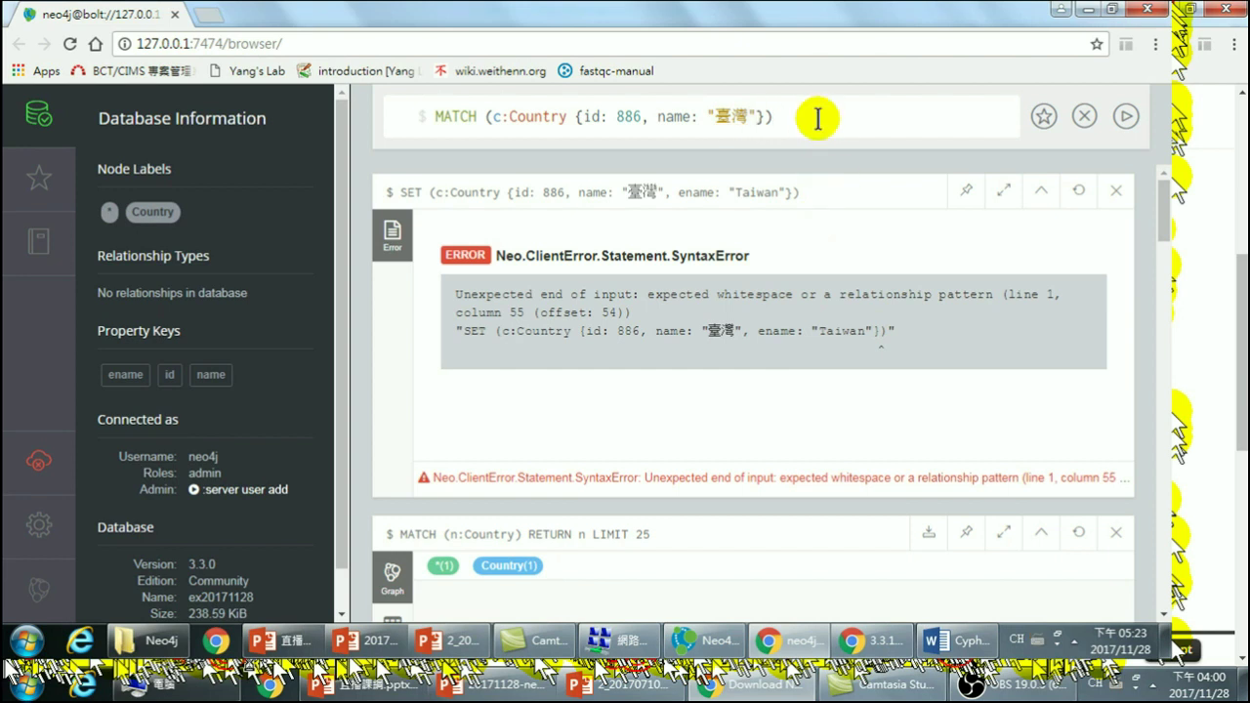
{"action": "key", "text": "shift+Return"}
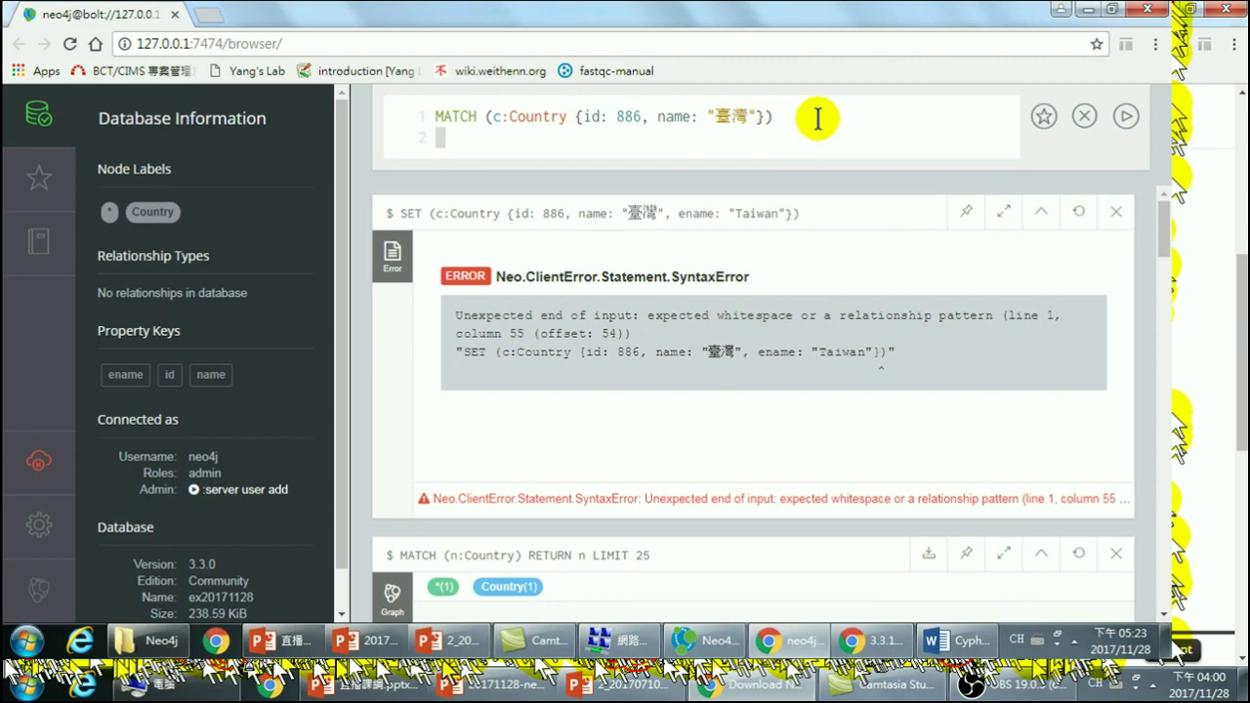
{"action": "type", "text": "SET"}
{"action": "type", "text": "c."}
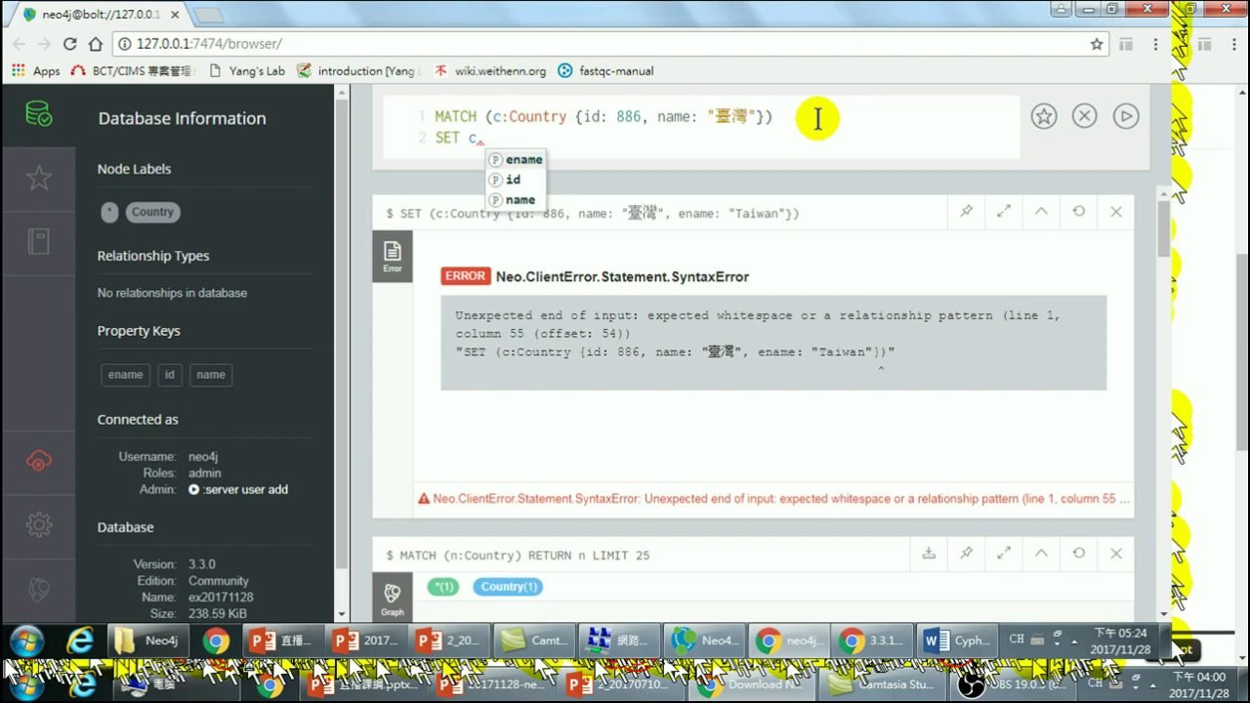
{"action": "type", "text": "e"}
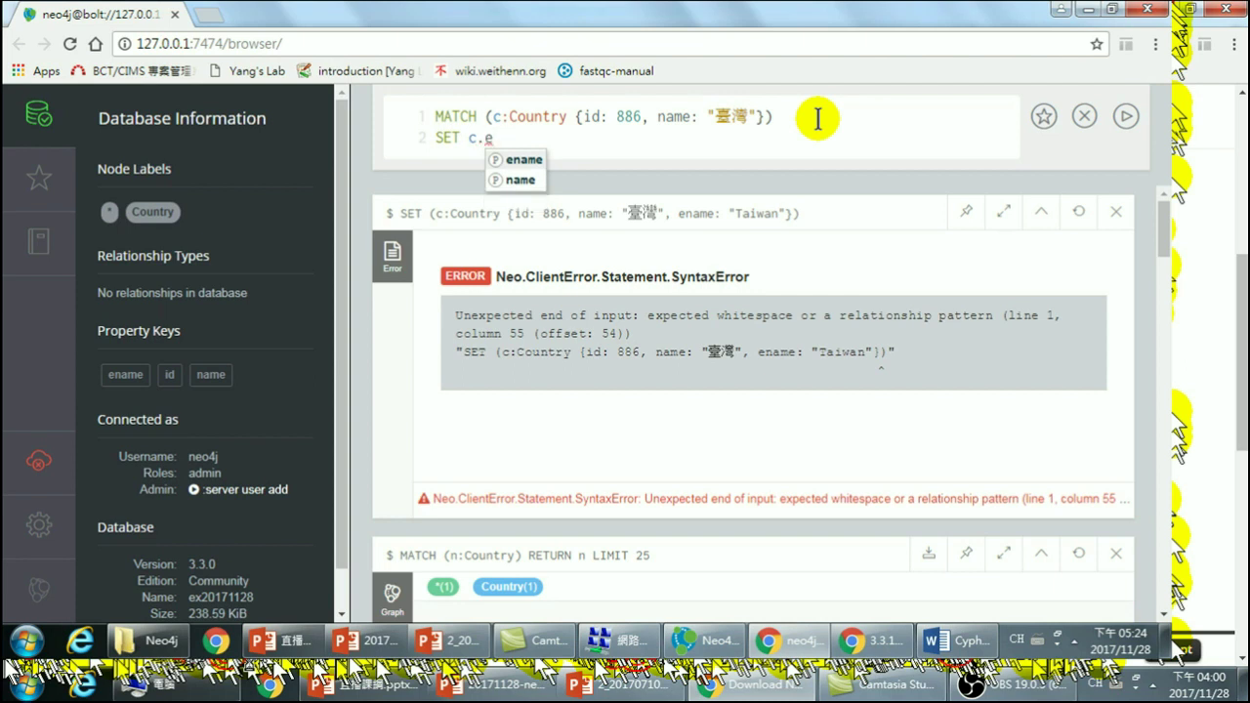
{"action": "type", "text": "name"}
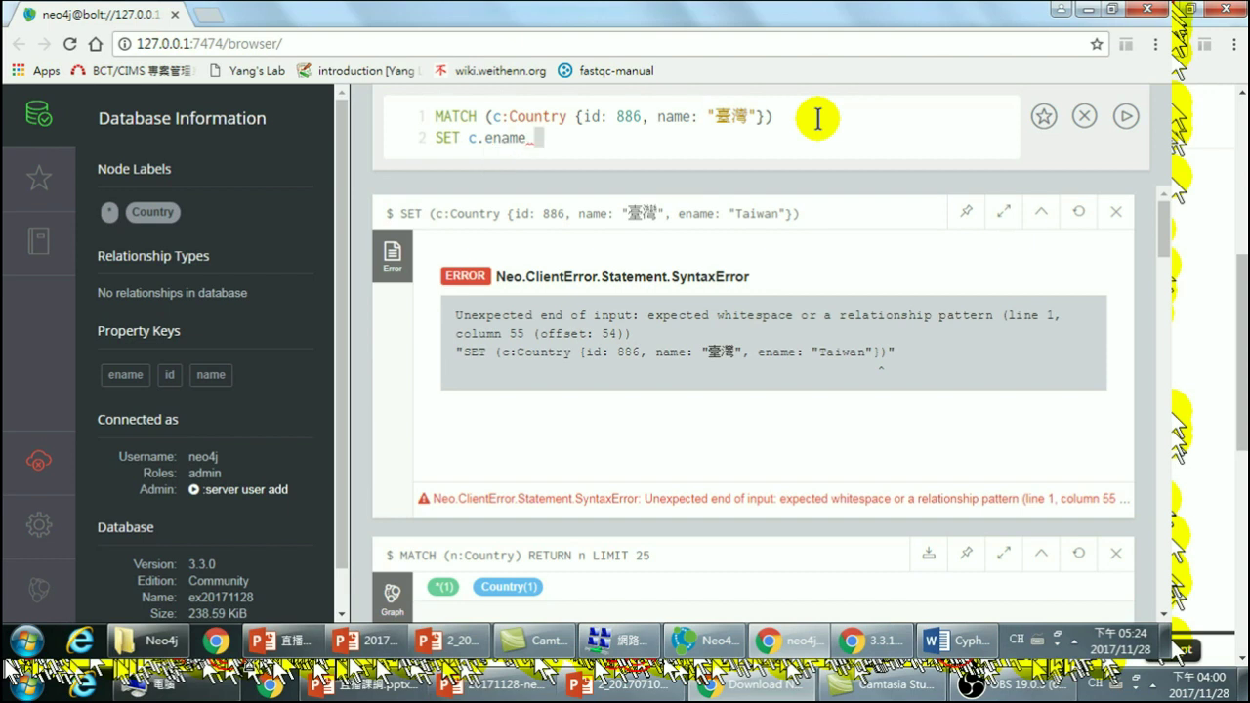
{"action": "key", "text": "BackSpace"}
{"action": "type", "text": "= \"Taiwan"}
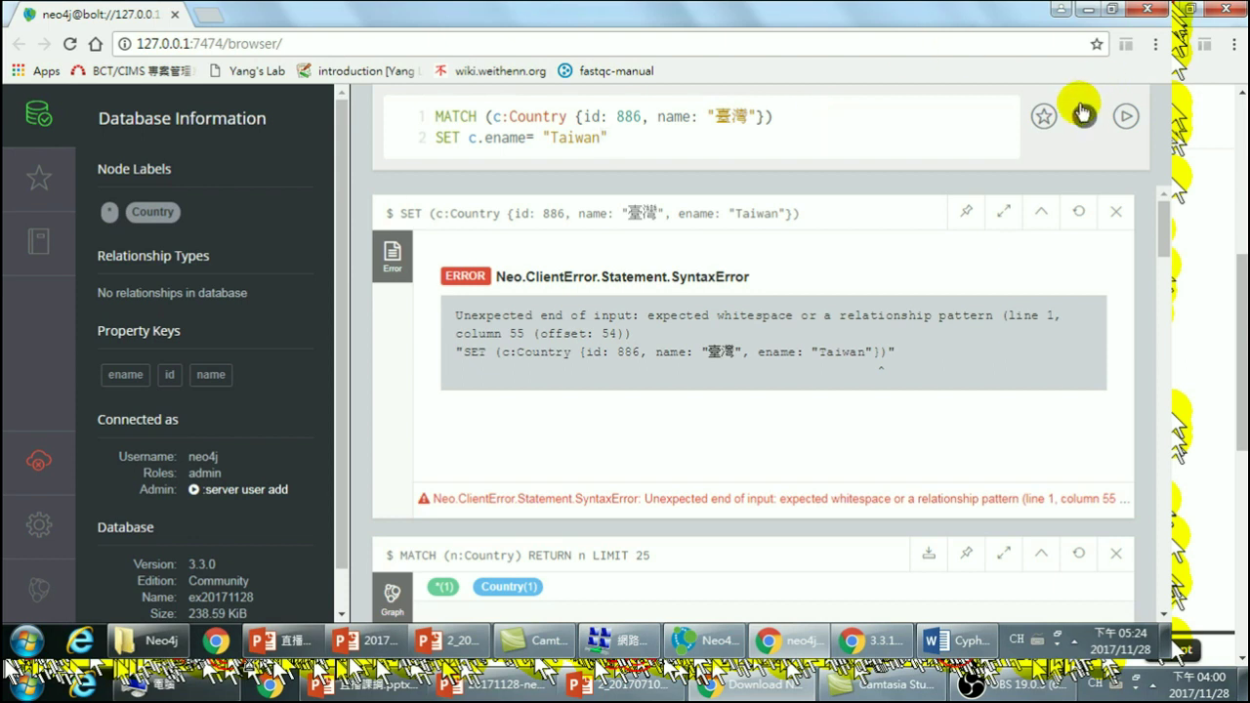
Run the MATCH…SET query, setting 1 property, and relist Country nodes to check ename Taiwan
{"action": "left_click", "coordinate": [1125, 115]}
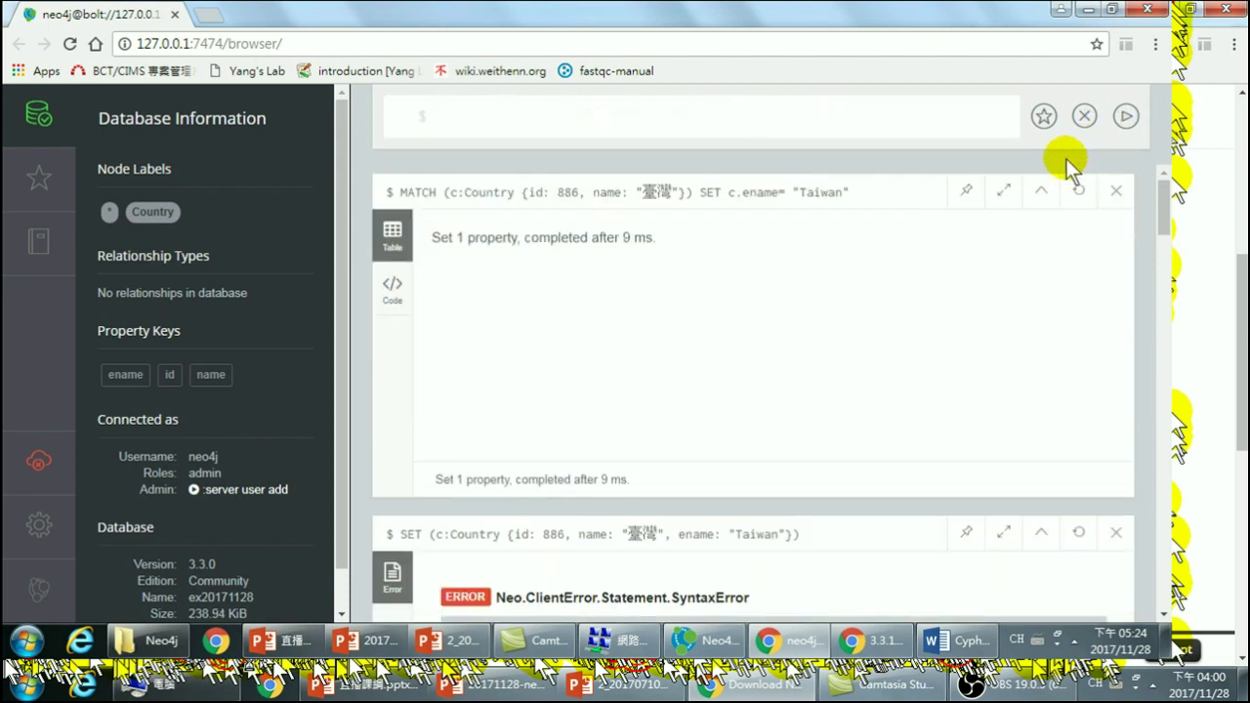
{"action": "left_click", "coordinate": [154, 213]}
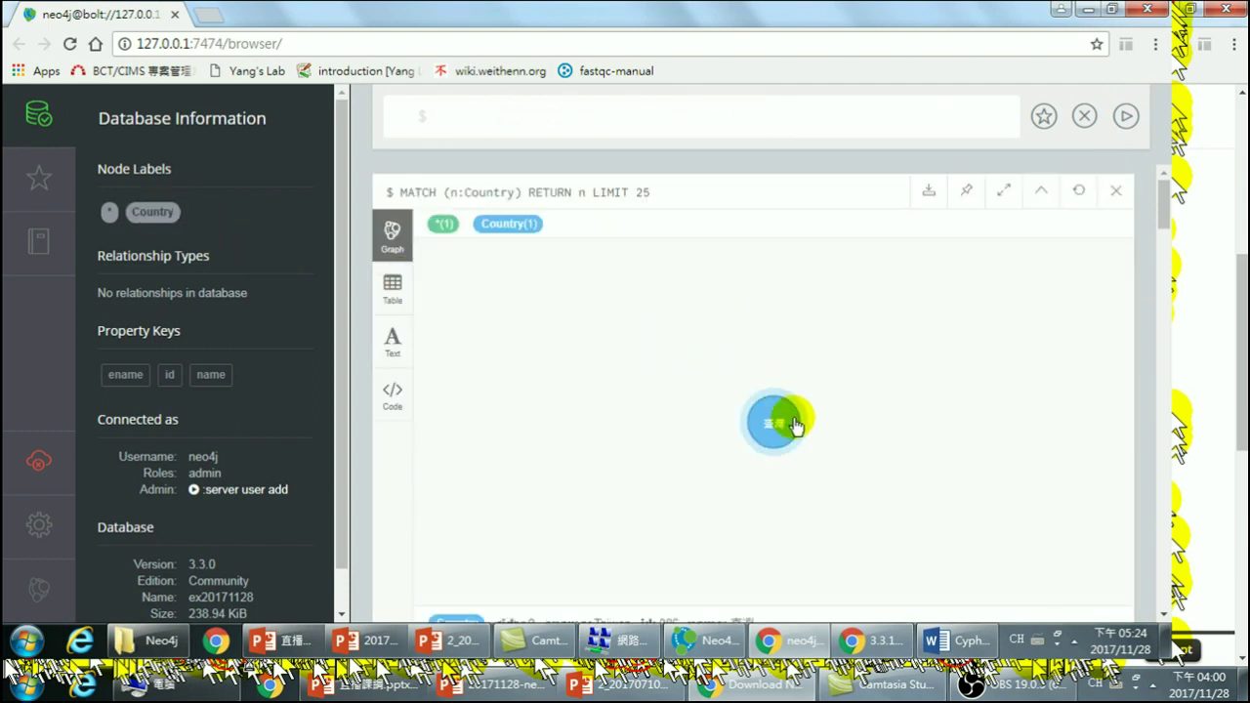
{"action": "scroll", "coordinate": [796, 425], "scroll_direction": "down", "scroll_amount": 2}
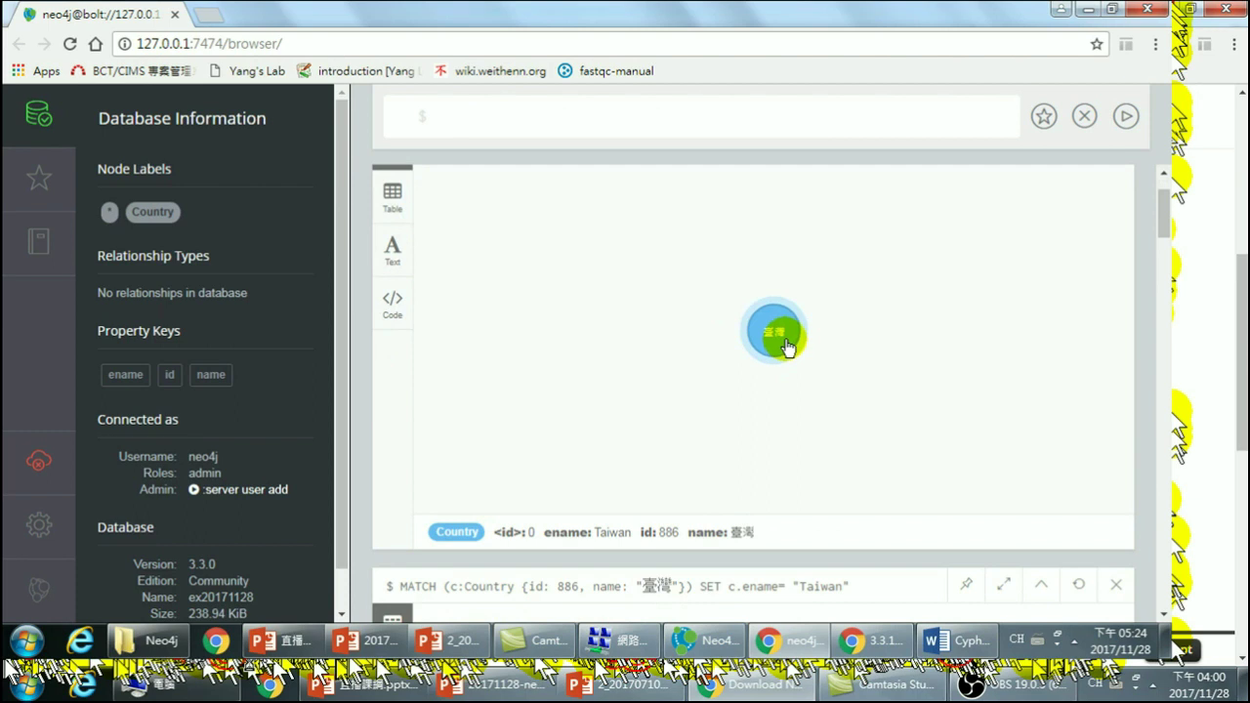
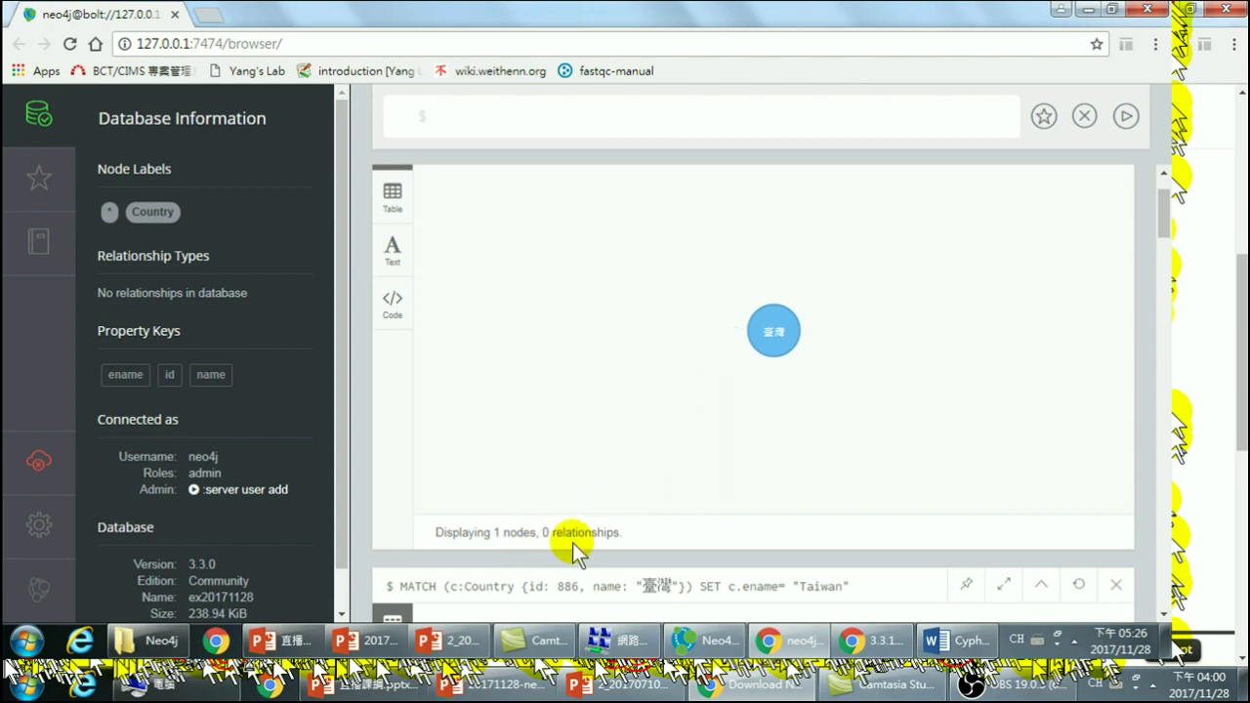
Nudge the 臺灣 node, then open city.csv from the cancer0629 import folder in Excel
{"action": "mouse_move", "coordinate": [770, 341]}
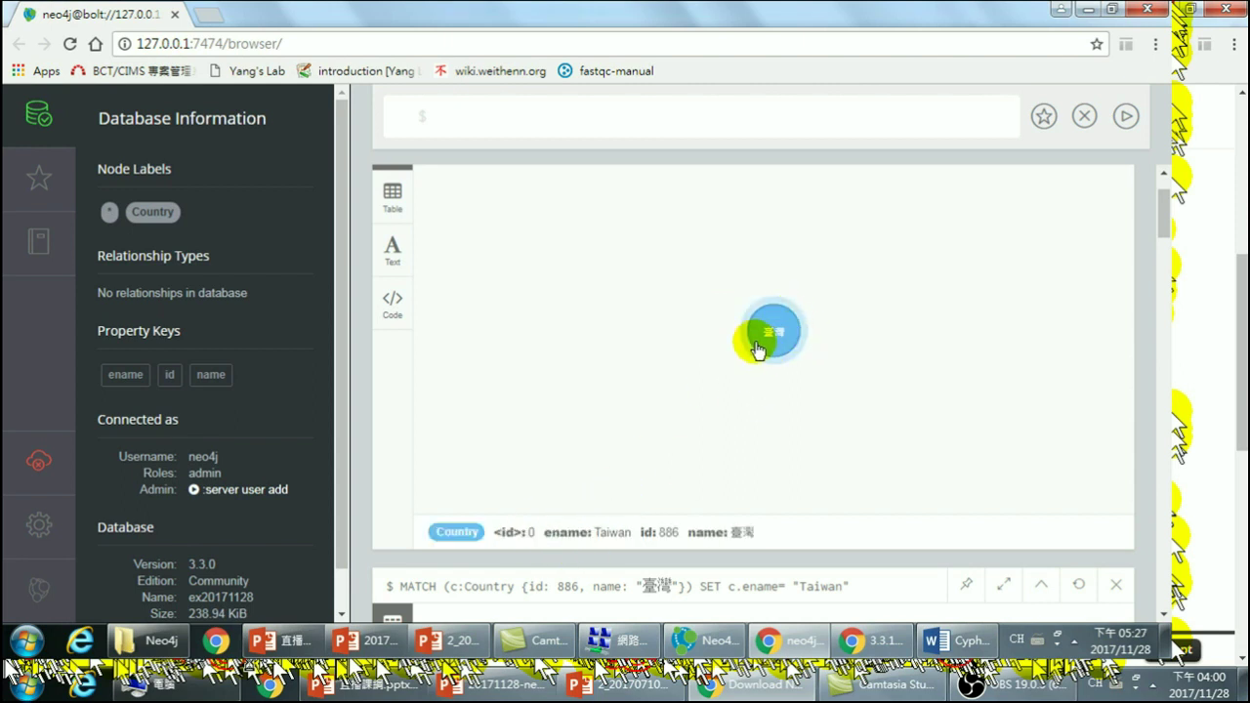
{"action": "left_click_drag", "start_coordinate": [775, 334], "coordinate": [786, 345]}
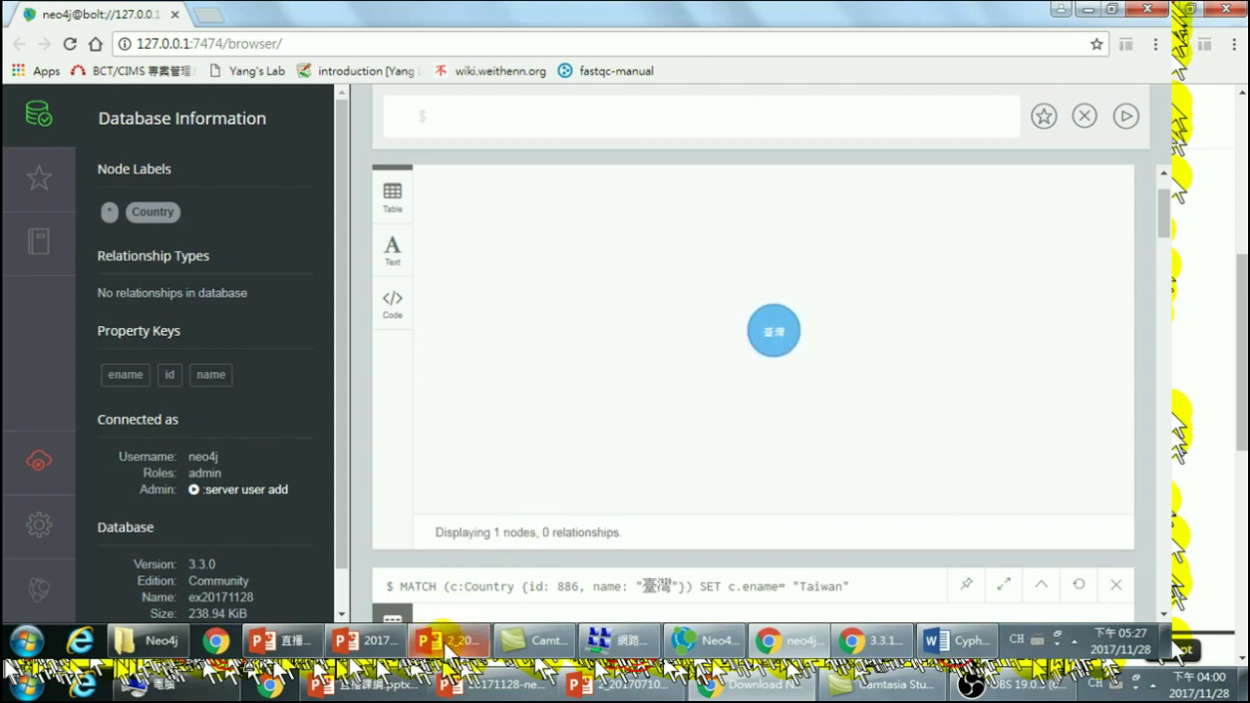
{"action": "mouse_move", "coordinate": [448, 649]}
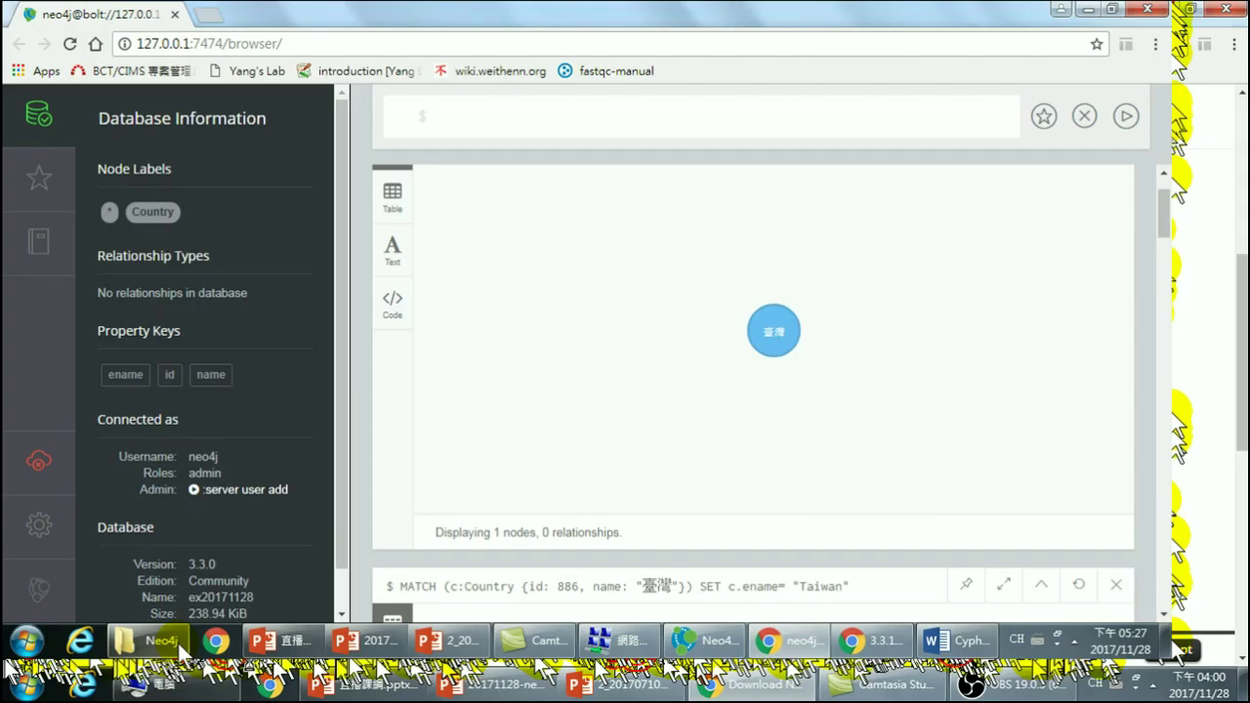
{"action": "left_click", "coordinate": [176, 641]}
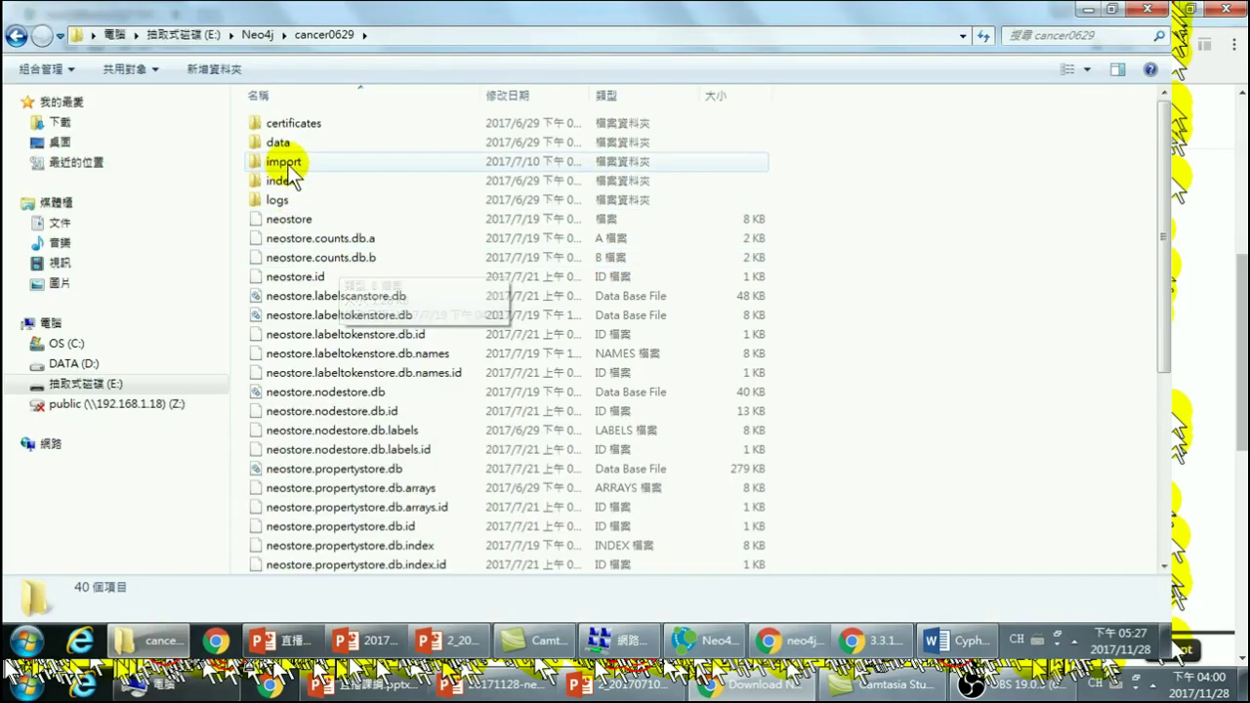
{"action": "double_click", "coordinate": [279, 164]}
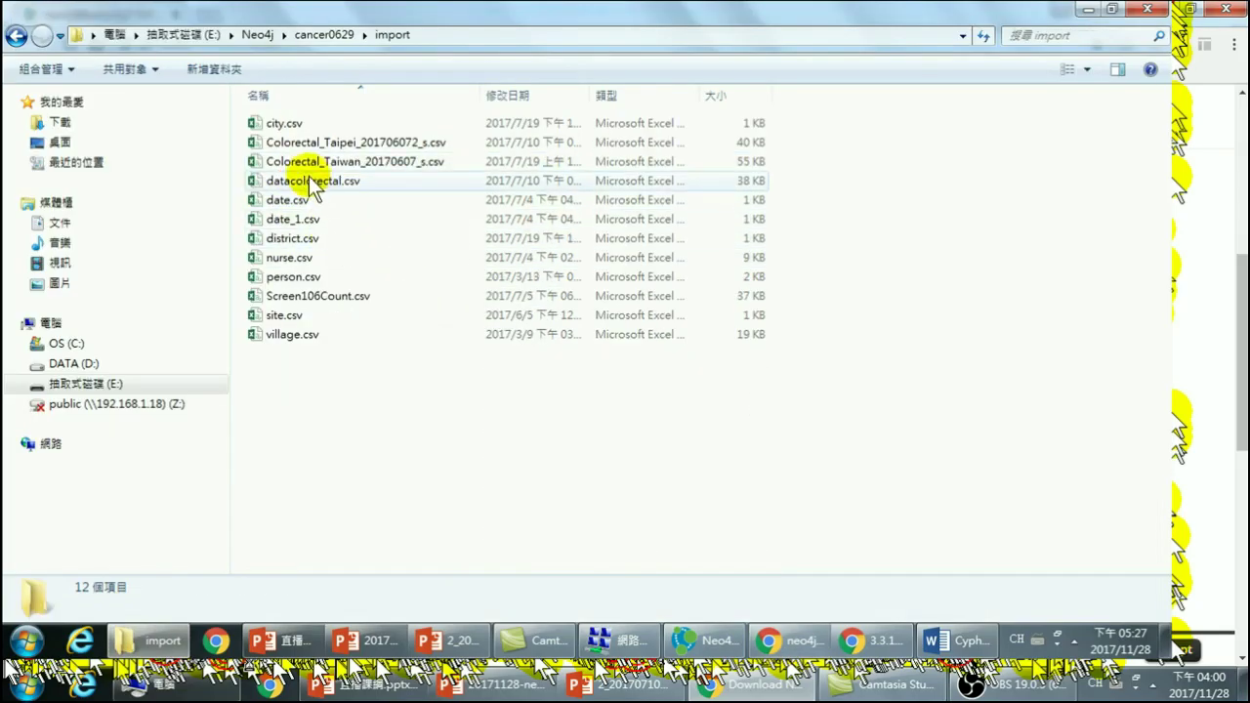
{"action": "double_click", "coordinate": [284, 123]}
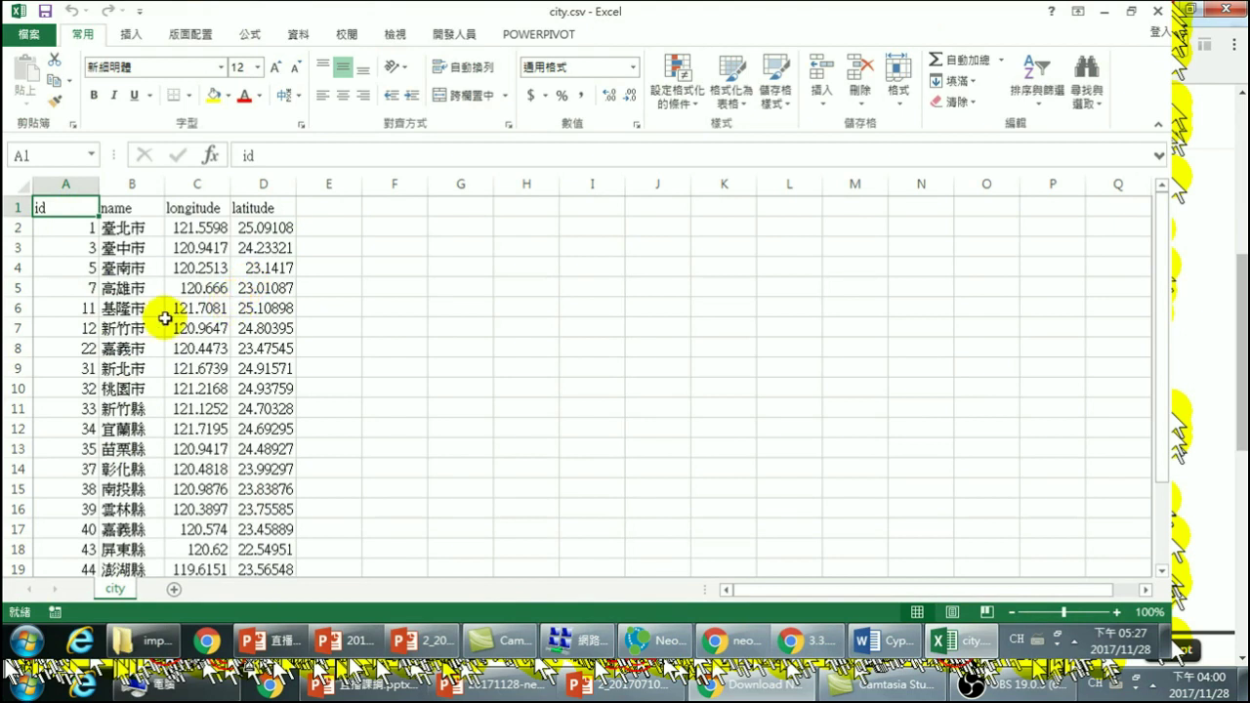
{"action": "scroll", "coordinate": [181, 332], "scroll_direction": "down", "scroll_amount": 3}
{"action": "scroll", "coordinate": [242, 363], "scroll_direction": "up", "scroll_amount": 3}
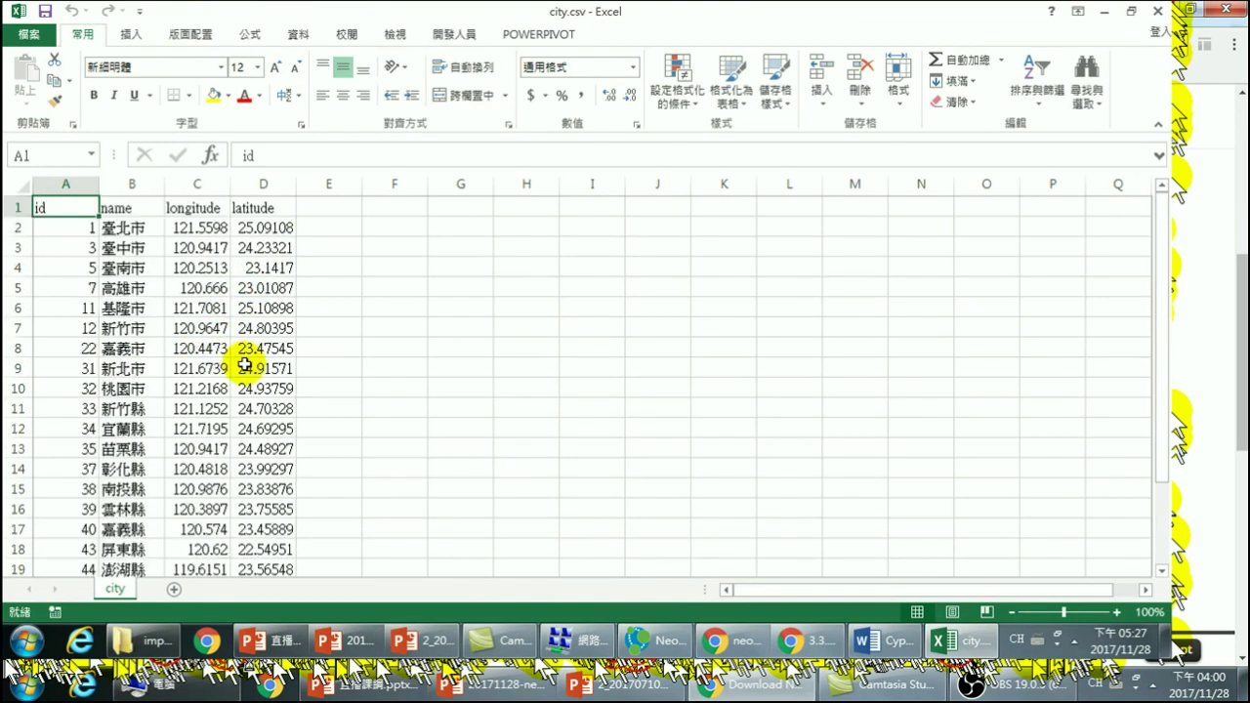
{"action": "left_click", "coordinate": [86, 227]}
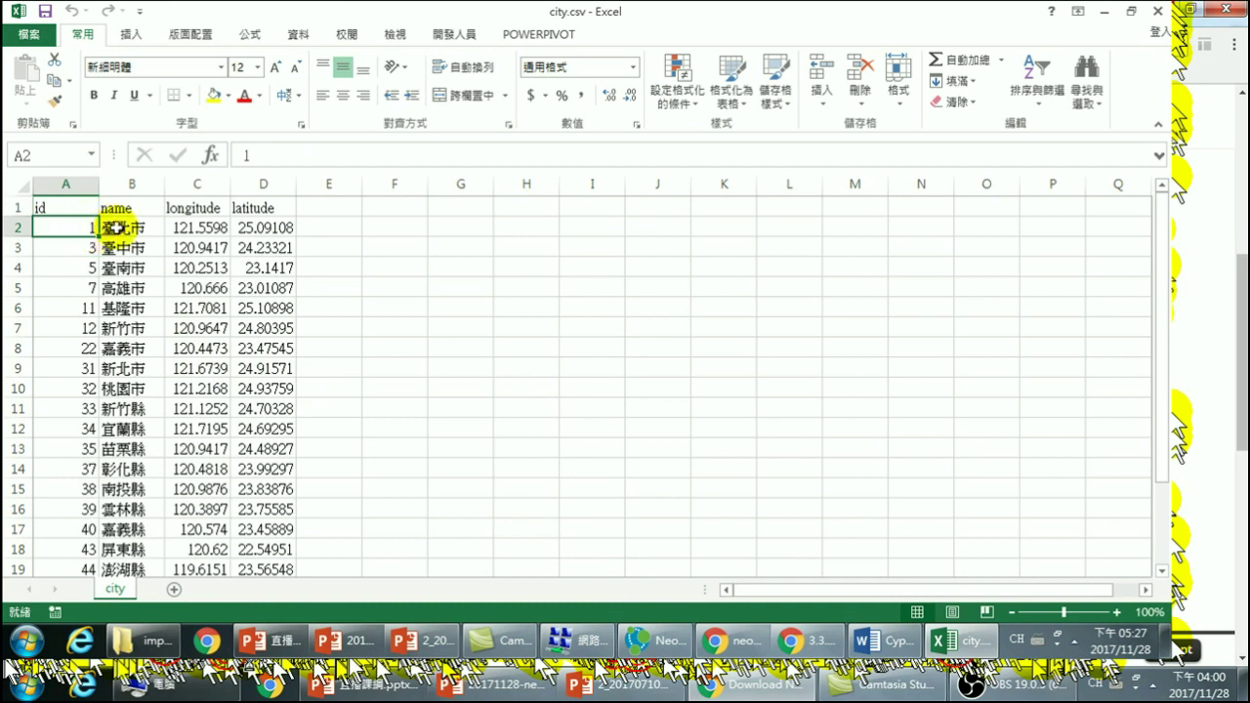
{"action": "left_click", "coordinate": [125, 228]}
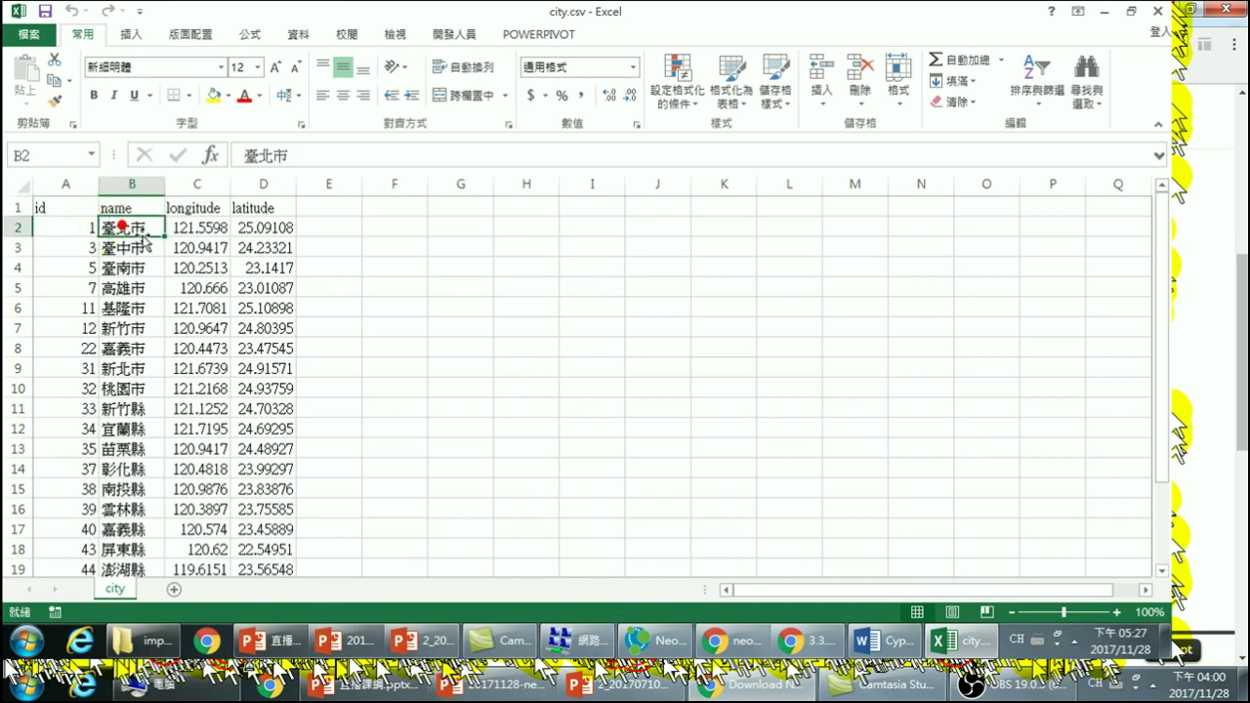
{"action": "left_click_drag", "start_coordinate": [59, 206], "coordinate": [125, 333]}
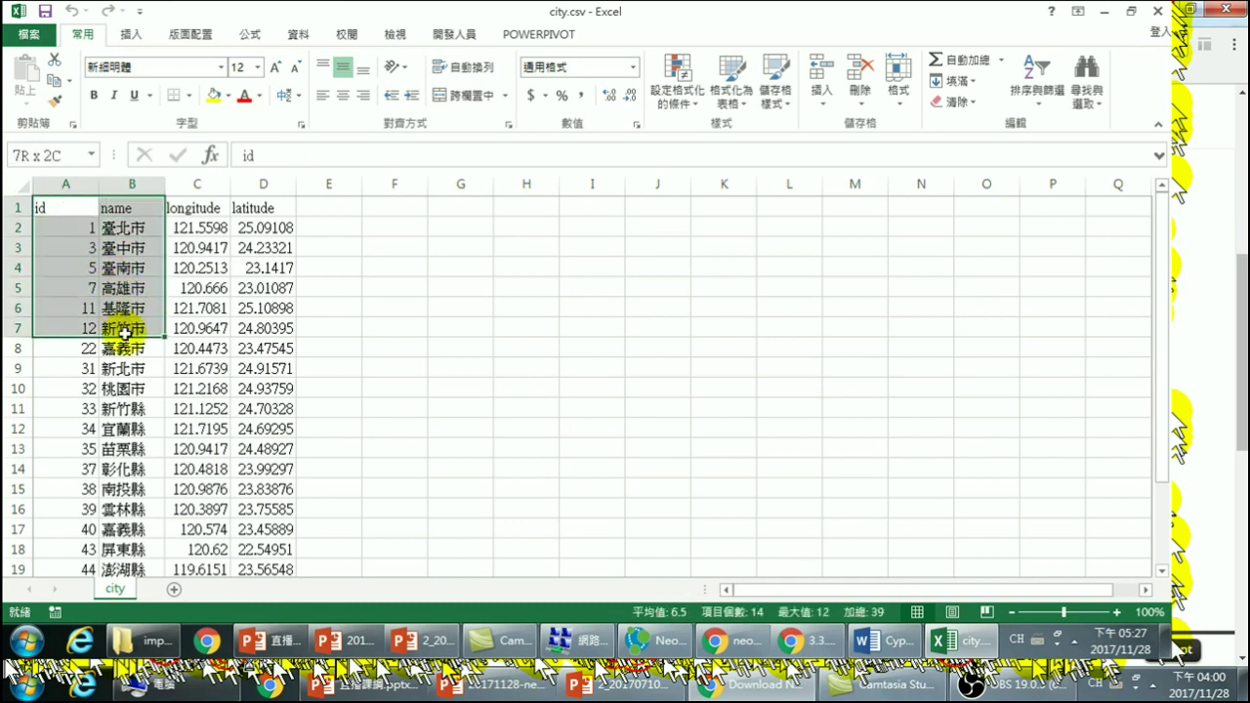
{"action": "left_click_drag", "start_coordinate": [125, 333], "coordinate": [125, 333]}
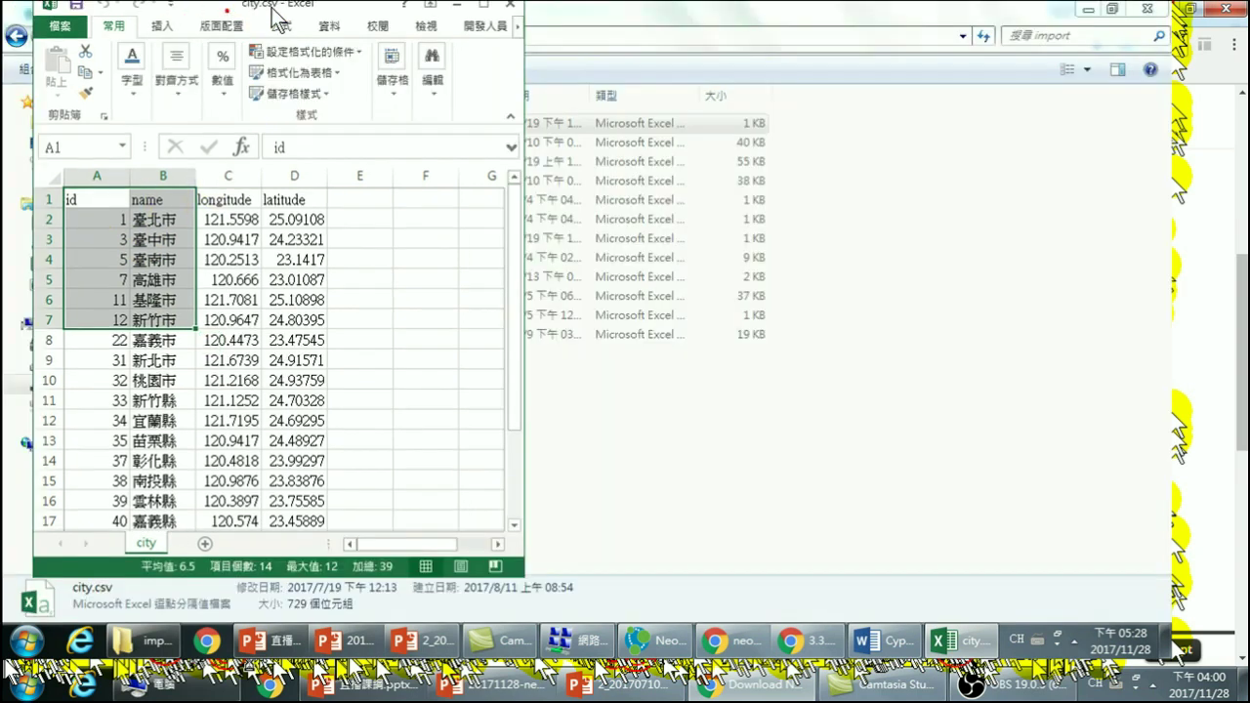
{"action": "mouse_move", "coordinate": [226, 11]}
{"action": "left_mouse_down"}
{"action": "mouse_move", "coordinate": [310, 27]}
{"action": "mouse_move", "coordinate": [15, 20]}
{"action": "mouse_move", "coordinate": [215, 2]}
{"action": "left_mouse_up"}
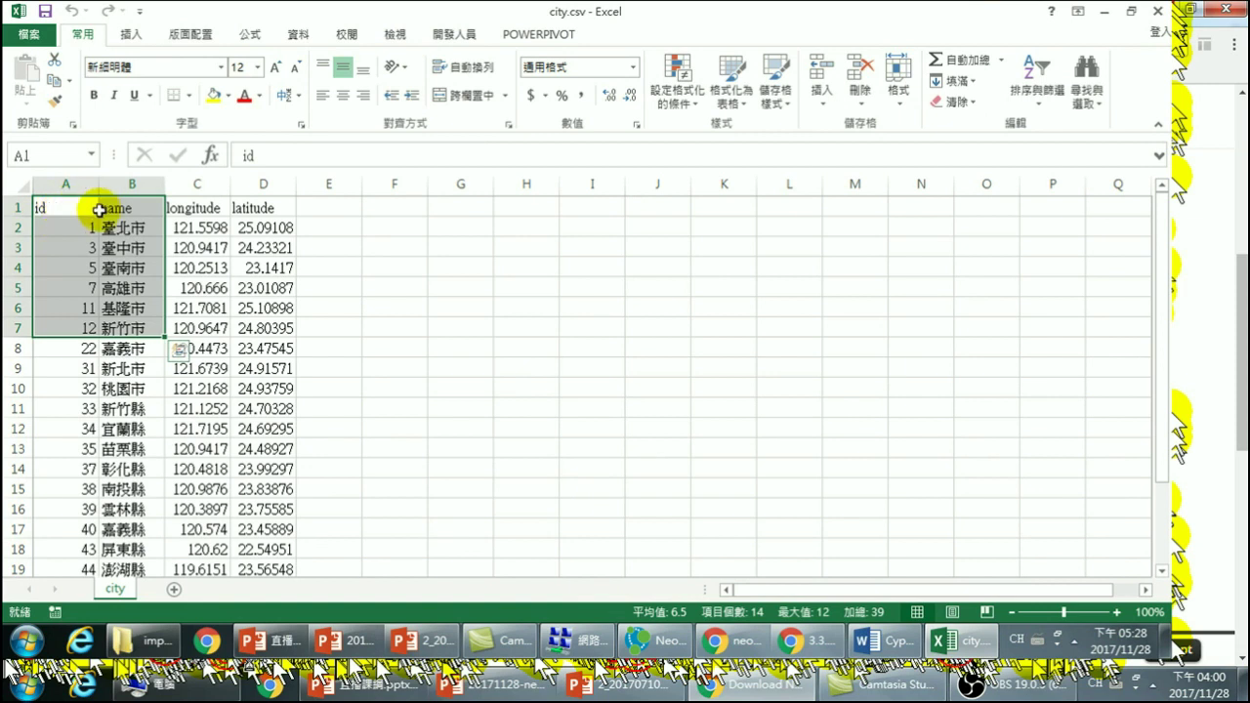
Select the id and name cells plus rows 9–10 in city.csv, then close the workbook
{"action": "left_click", "coordinate": [136, 207]}
{"action": "left_click_drag", "start_coordinate": [46, 206], "coordinate": [137, 287]}
{"action": "left_click_drag", "start_coordinate": [62, 389], "coordinate": [125, 366], "text": "ctrl"}
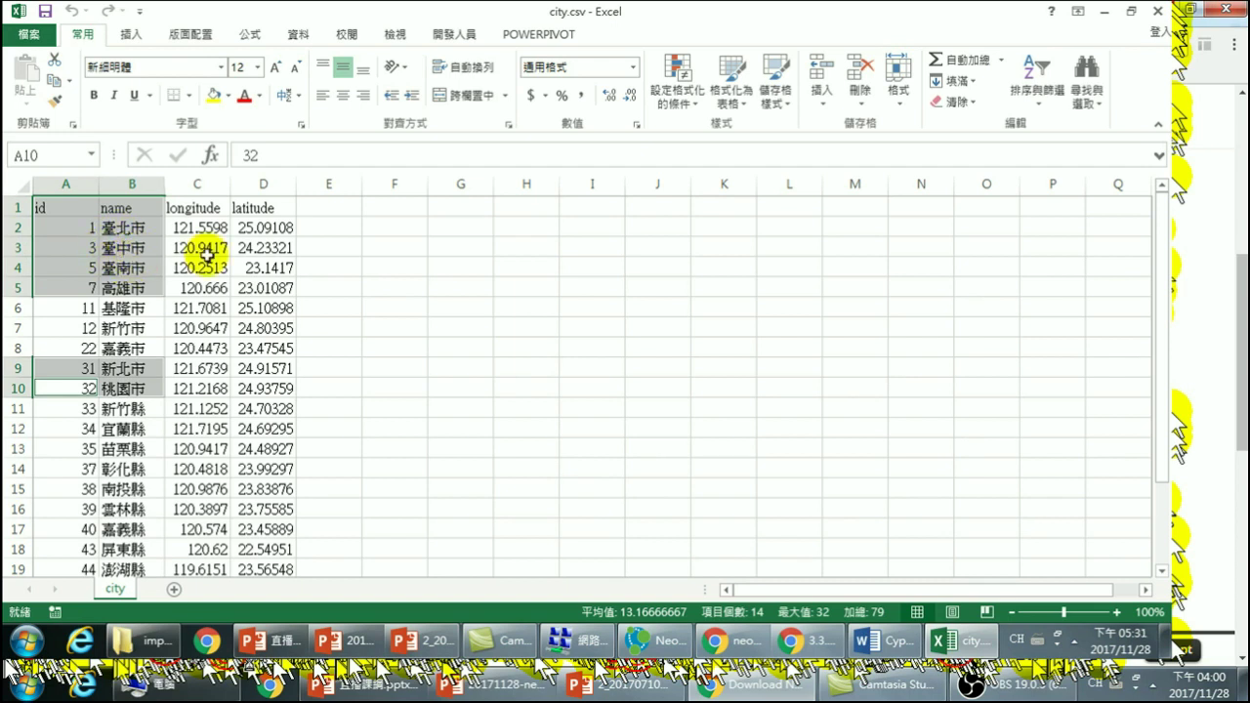
{"action": "left_click", "coordinate": [1158, 11]}
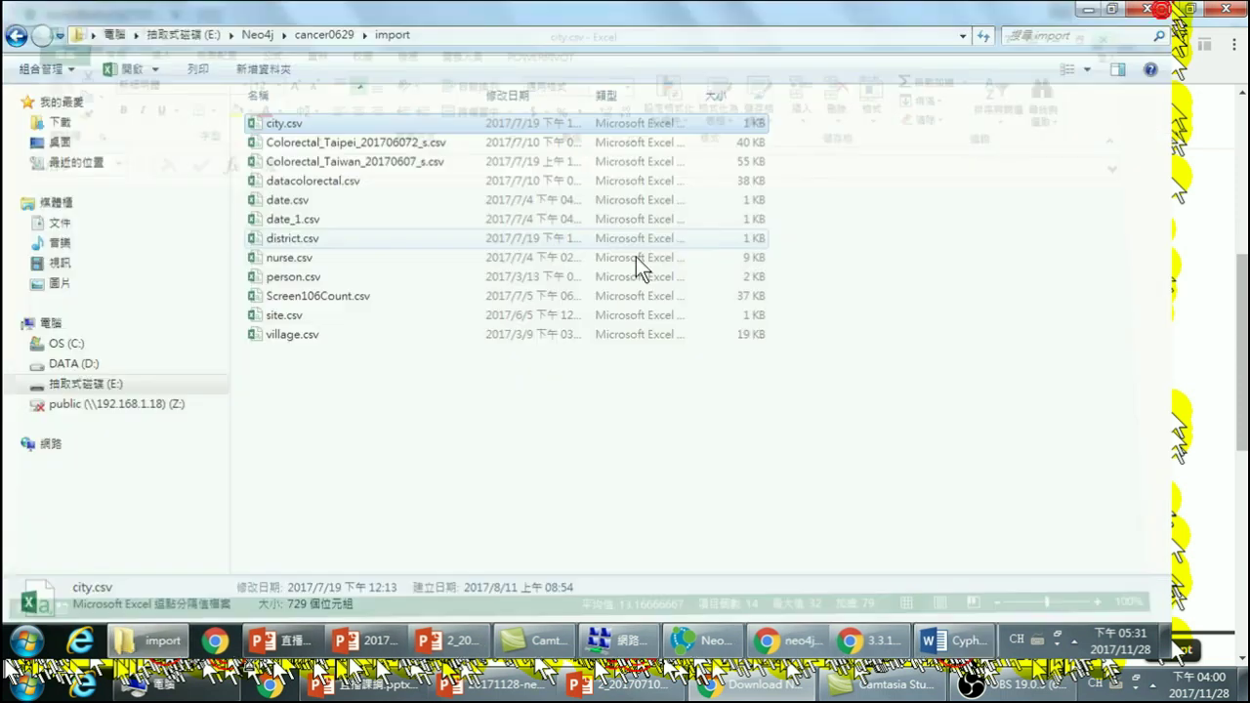
Copy city.csv and navigate to the Documents\Neo4j\ex20171128 database folder
{"action": "right_click", "coordinate": [274, 122]}
{"action": "left_click", "coordinate": [332, 356]}
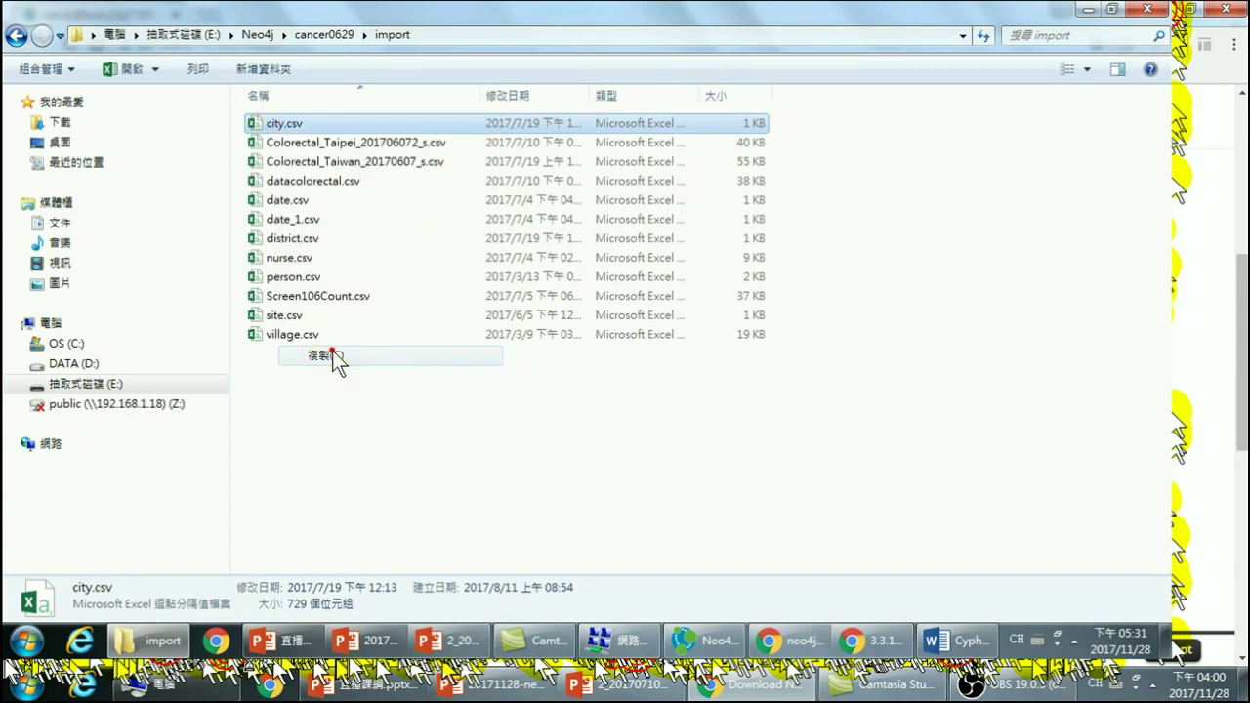
{"action": "left_click", "coordinate": [88, 363]}
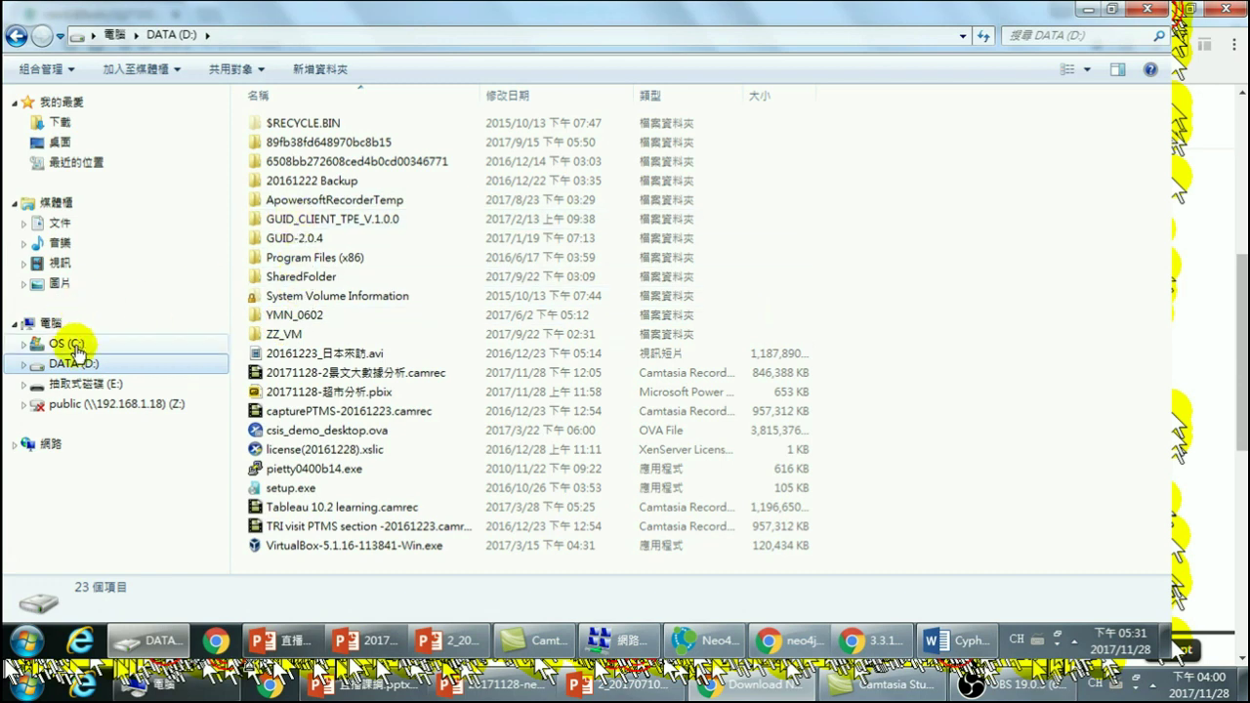
{"action": "left_click", "coordinate": [62, 227]}
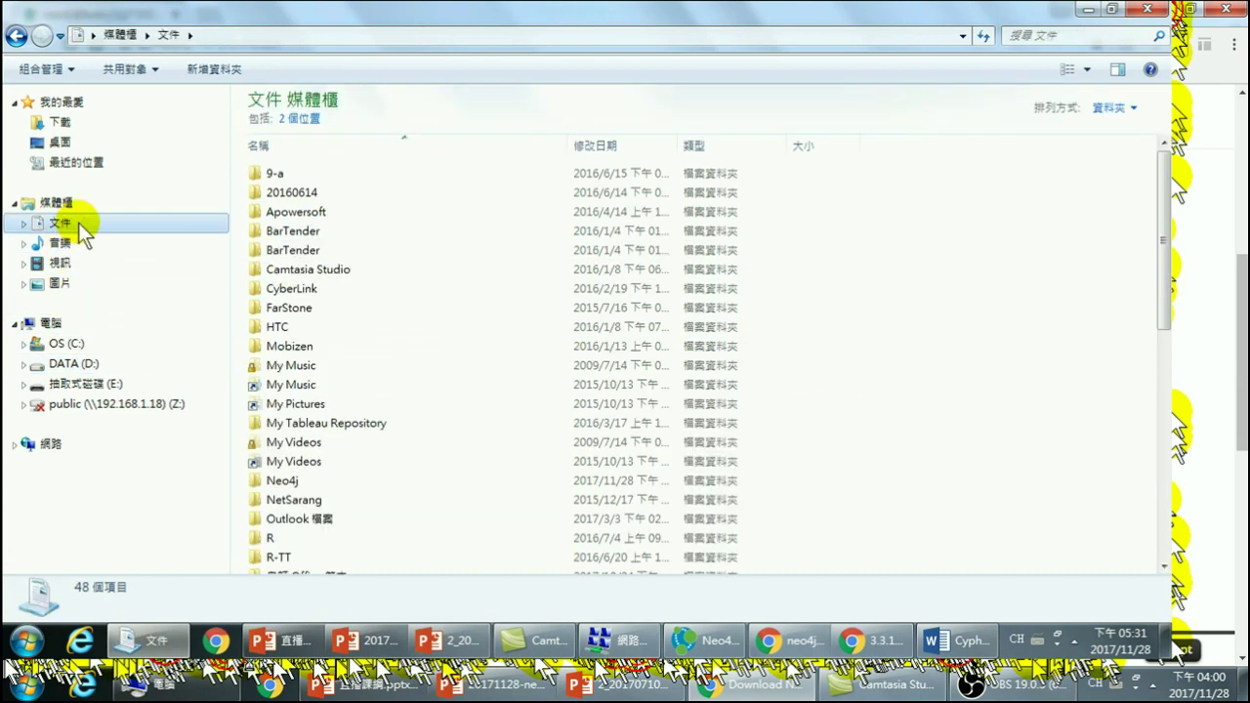
{"action": "double_click", "coordinate": [289, 479]}
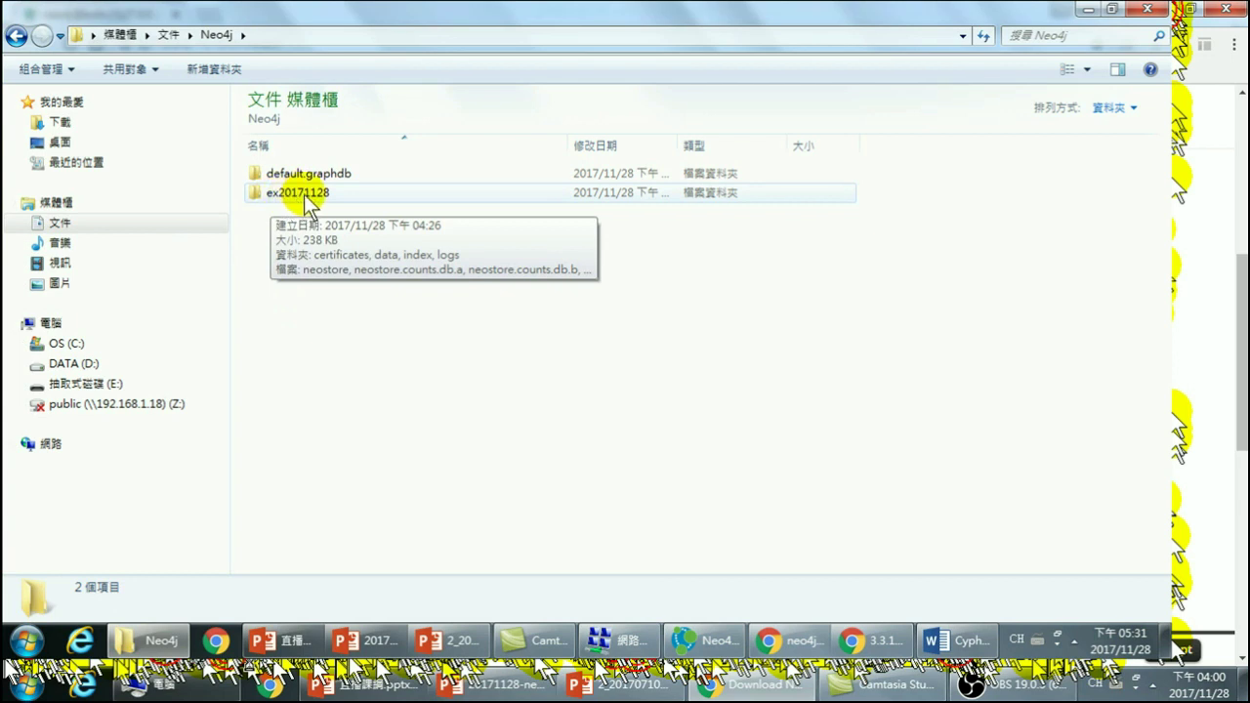
{"action": "double_click", "coordinate": [305, 194]}
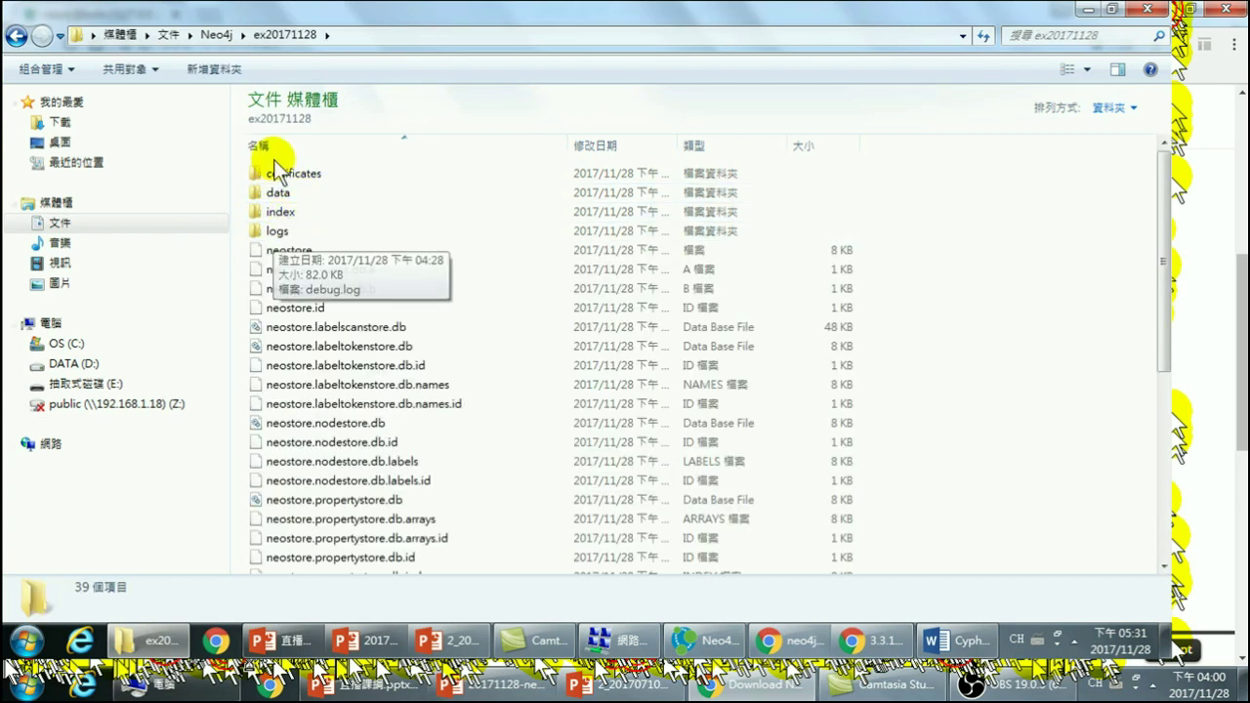
Create an import folder in ex20171128, paste city.csv into it, and return to Neo4j Browser
{"action": "right_click", "coordinate": [944, 235]}
{"action": "mouse_move", "coordinate": [988, 457]}
{"action": "left_click", "coordinate": [811, 125]}
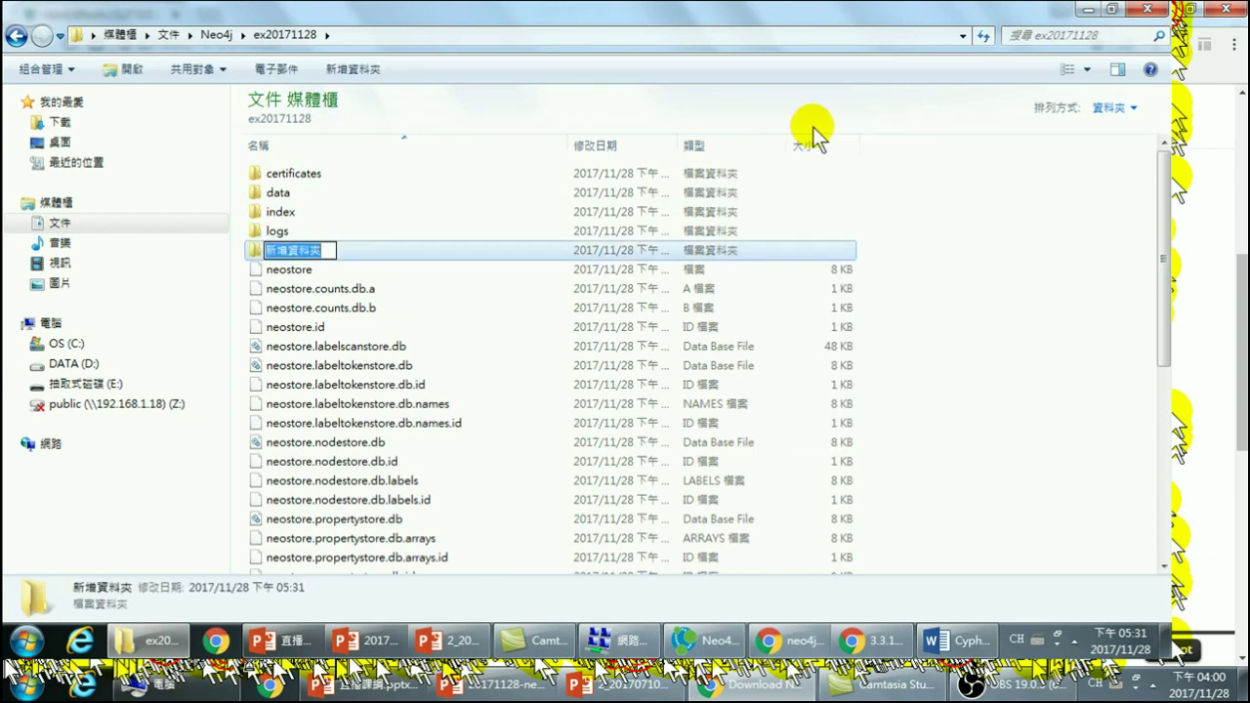
{"action": "type", "text": "import"}
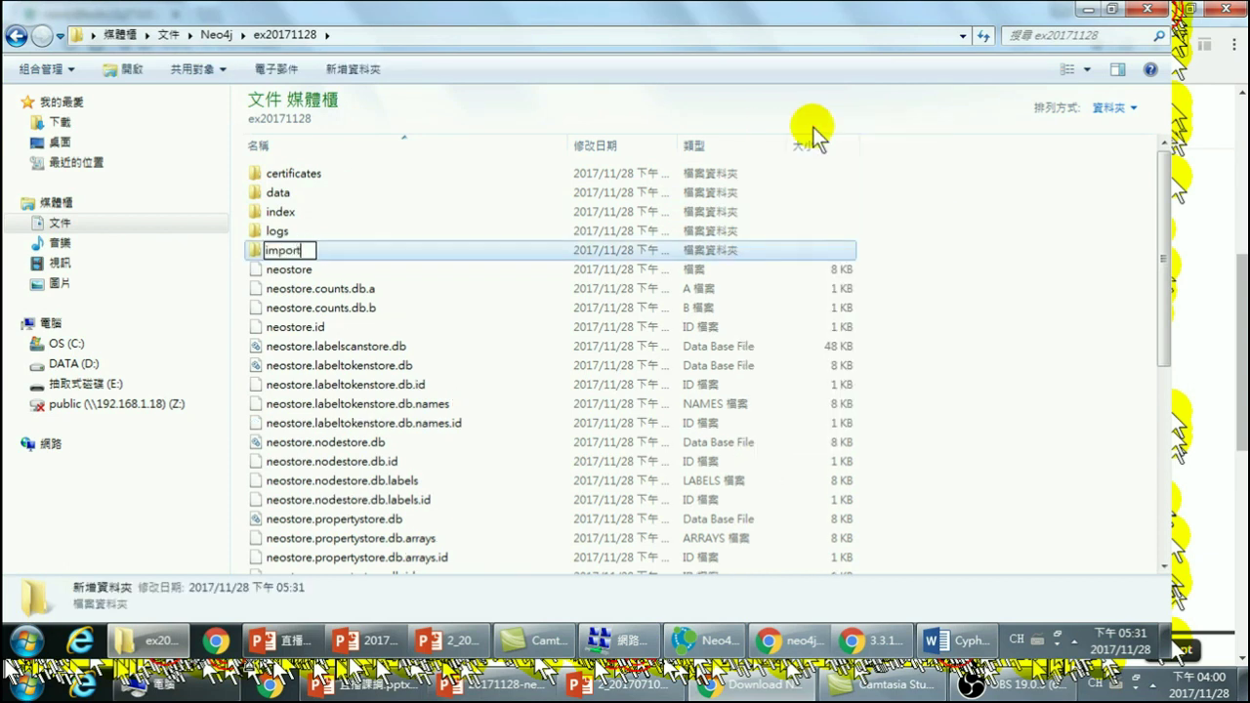
{"action": "key", "text": "Return"}
{"action": "key", "text": "Return"}
{"action": "right_click", "coordinate": [412, 287]}
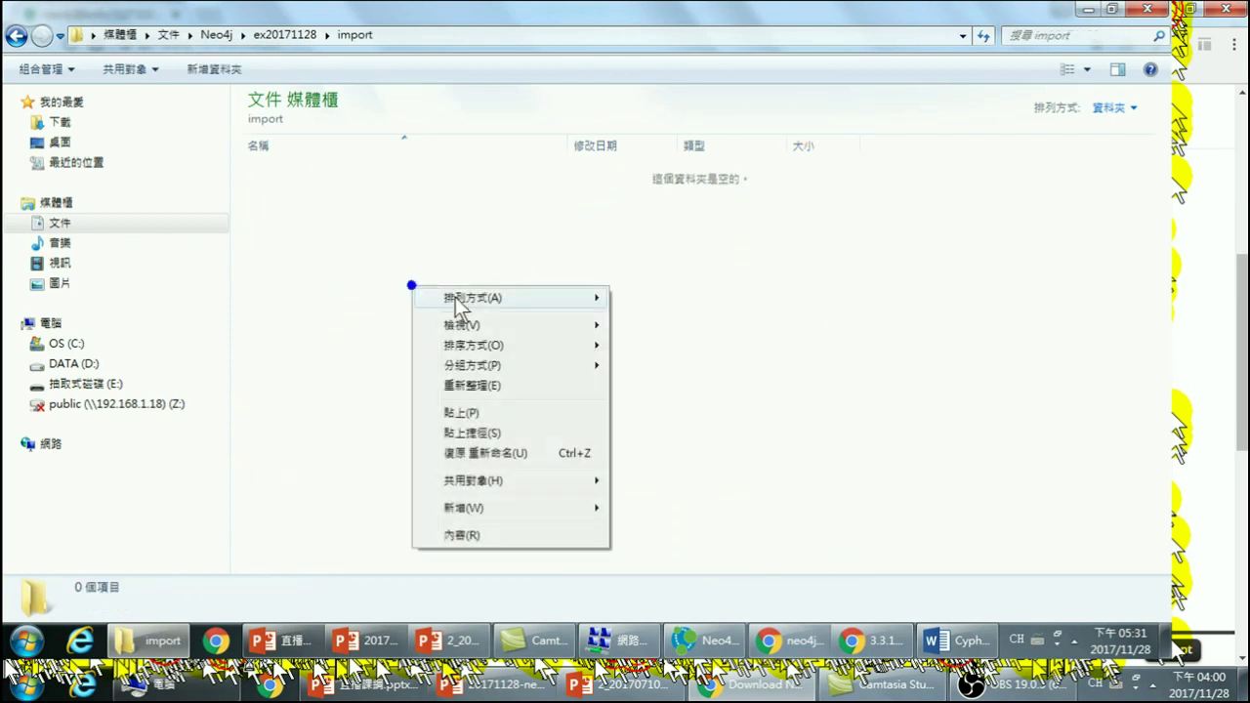
{"action": "left_click", "coordinate": [477, 412]}
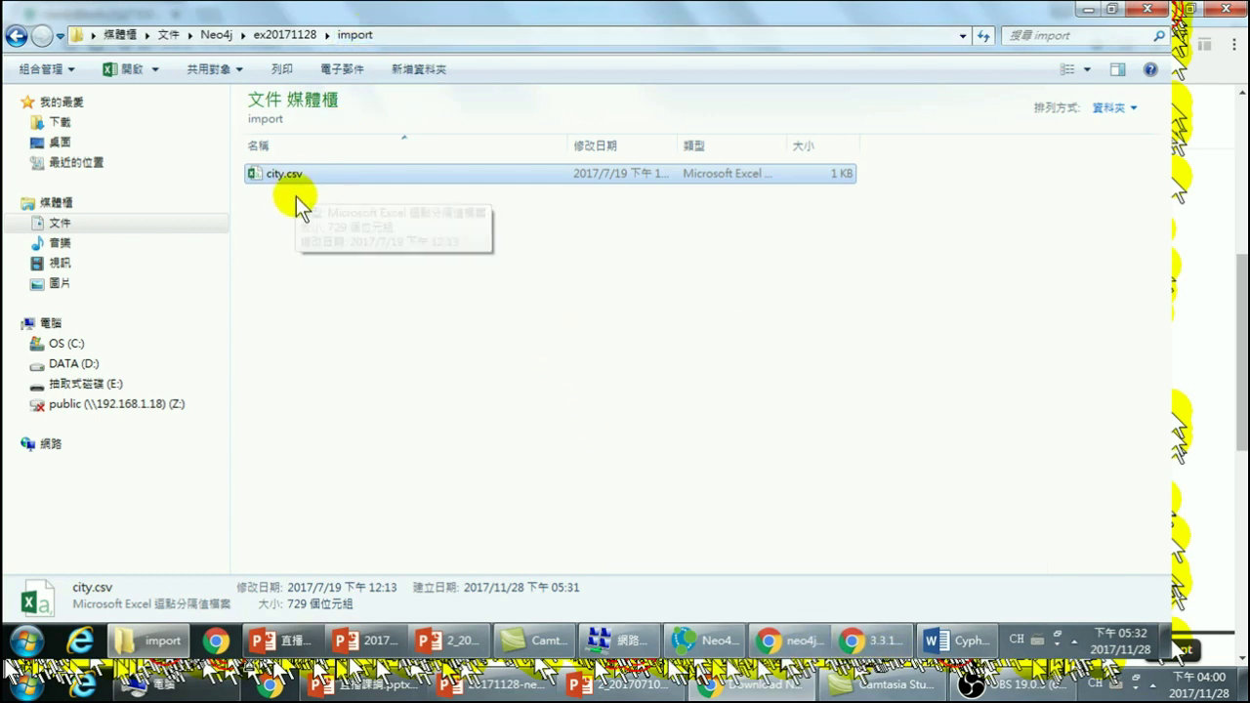
{"action": "left_click", "coordinate": [799, 644]}
{"action": "left_click", "coordinate": [742, 561]}
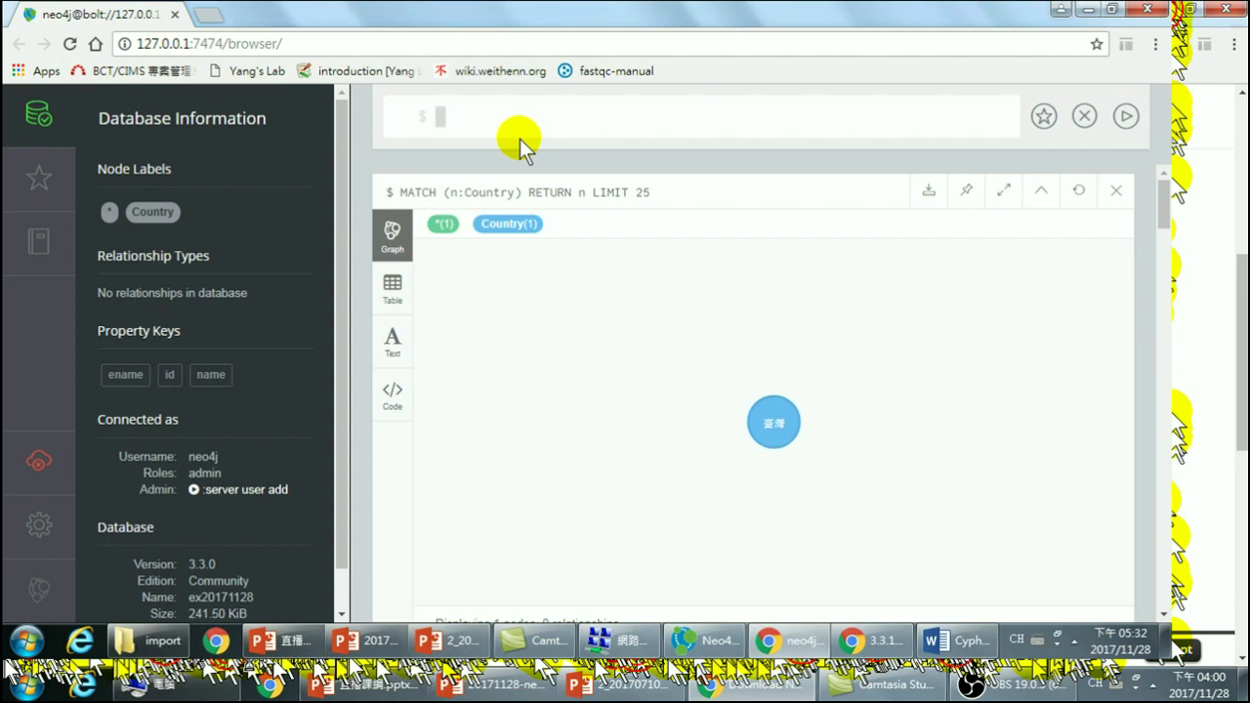
Enter LOAD CSV WITH HEADERS FROM "file:///city.csv" AS row and start a second line
{"action": "type", "text": "LOAD CSV WITH"}
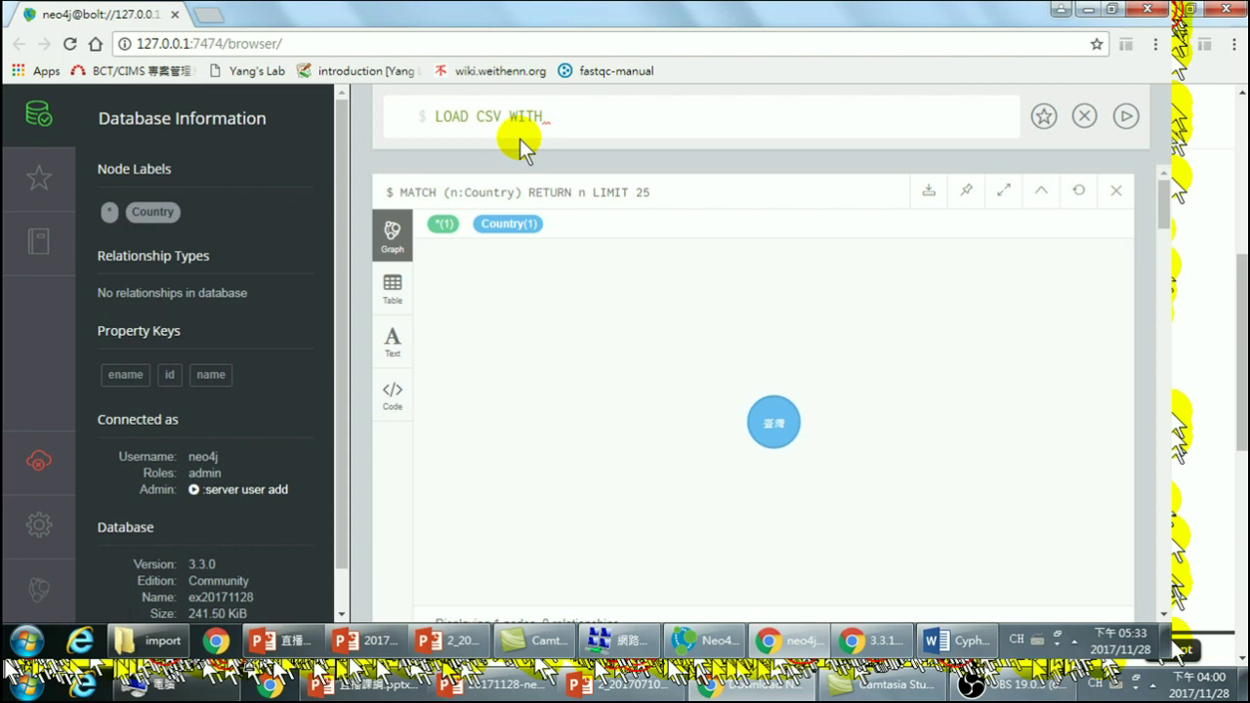
{"action": "type", "text": "HEADERS"}
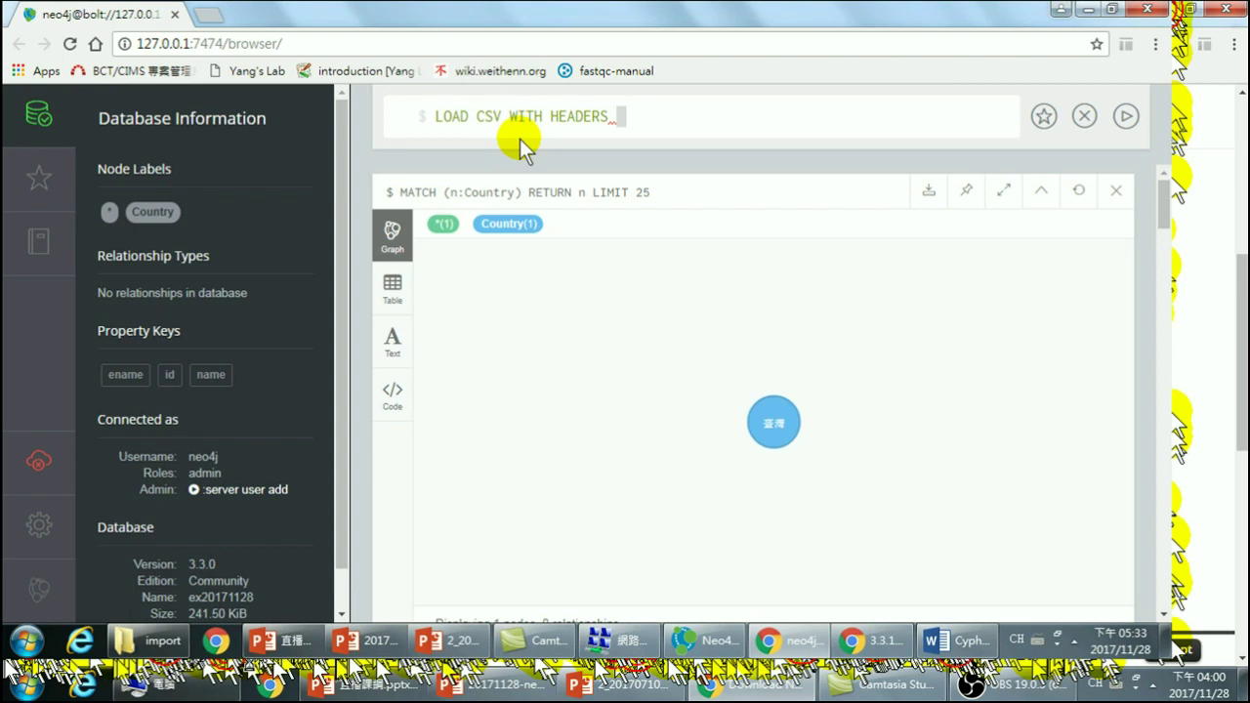
{"action": "type", "text": "FROM \"file:///"}
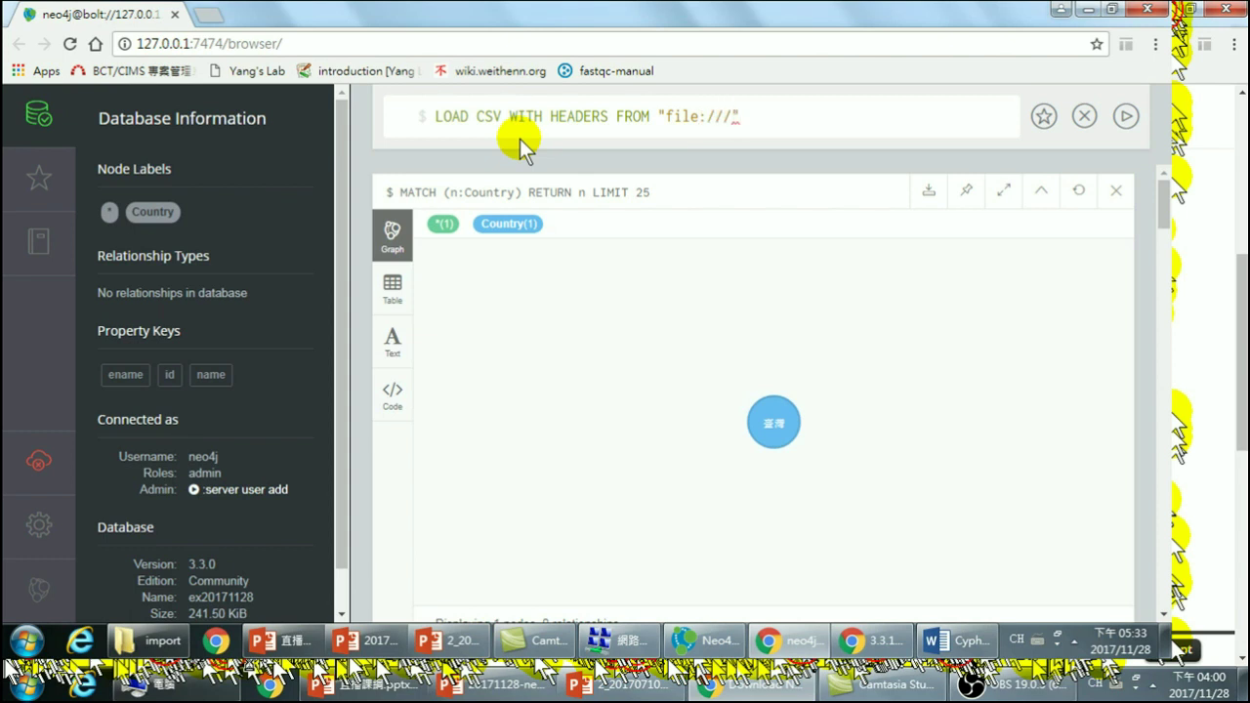
{"action": "type", "text": "ci"}
{"action": "type", "text": "ty.csv\" AS row"}
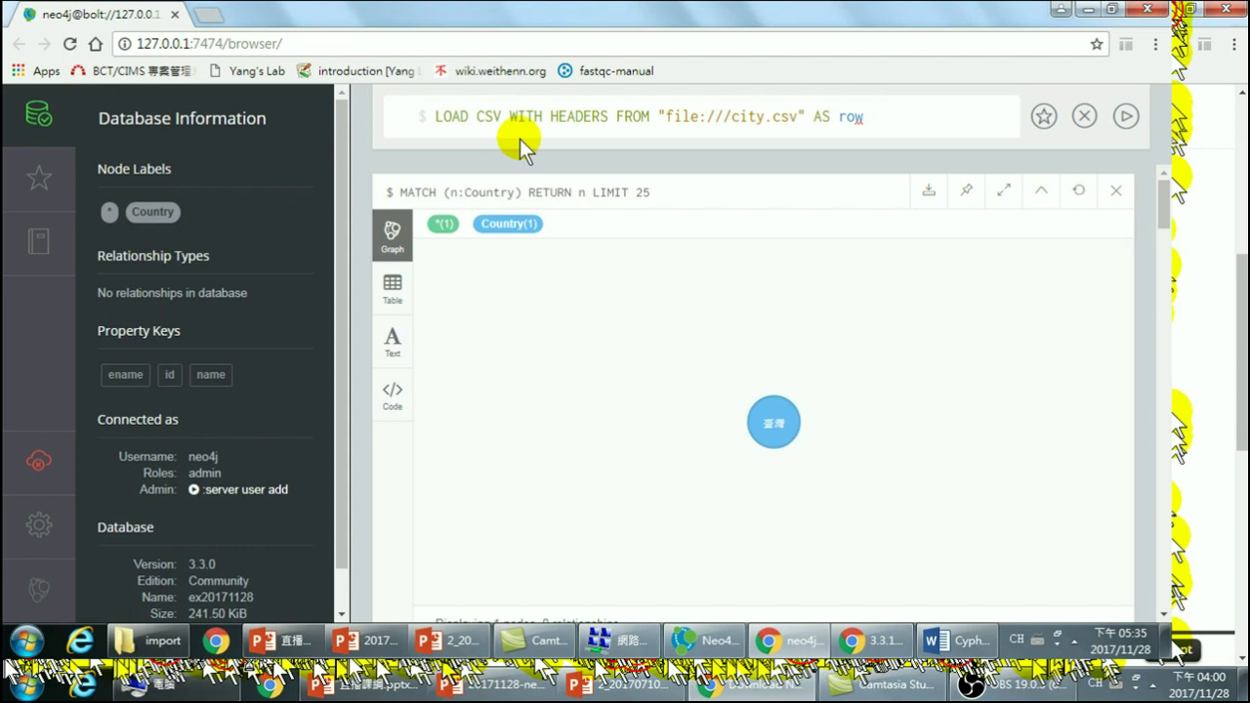
{"action": "key", "text": "shift+Return"}
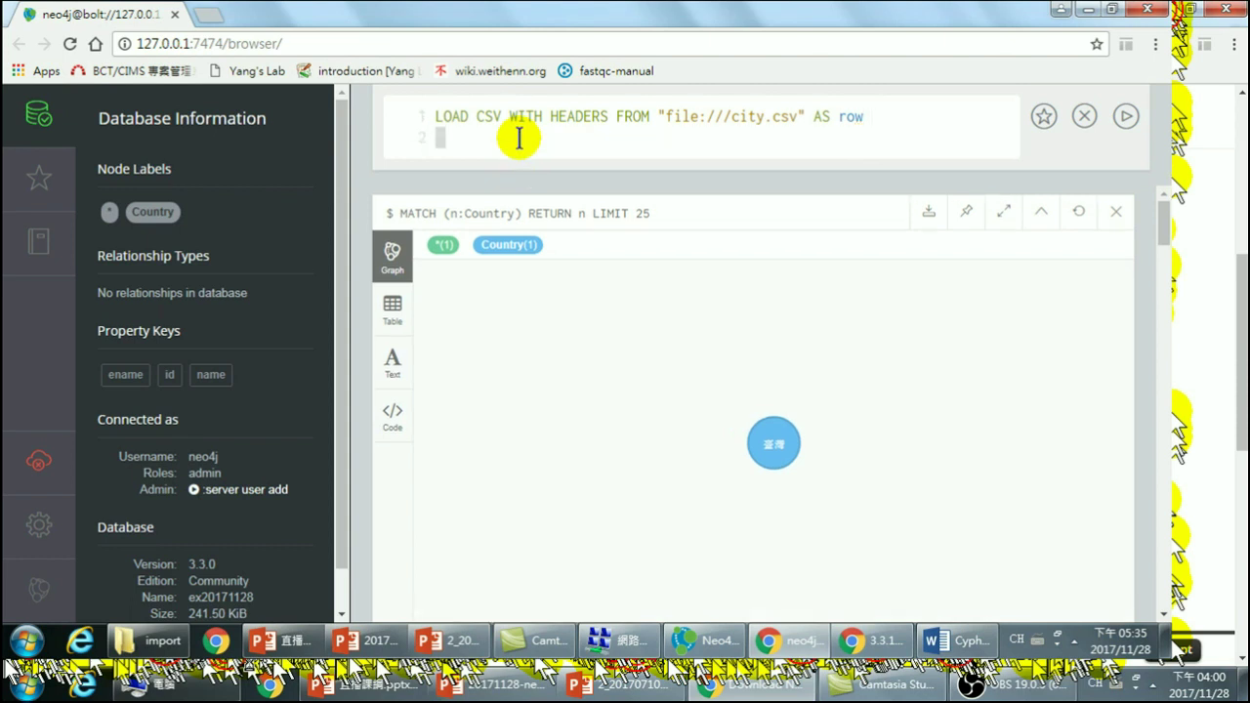
Write line 2 as MATCH (c:Country {id: 886, name: "臺灣", ename: "Taiwan"})
{"action": "type", "text": "MATCH ("}
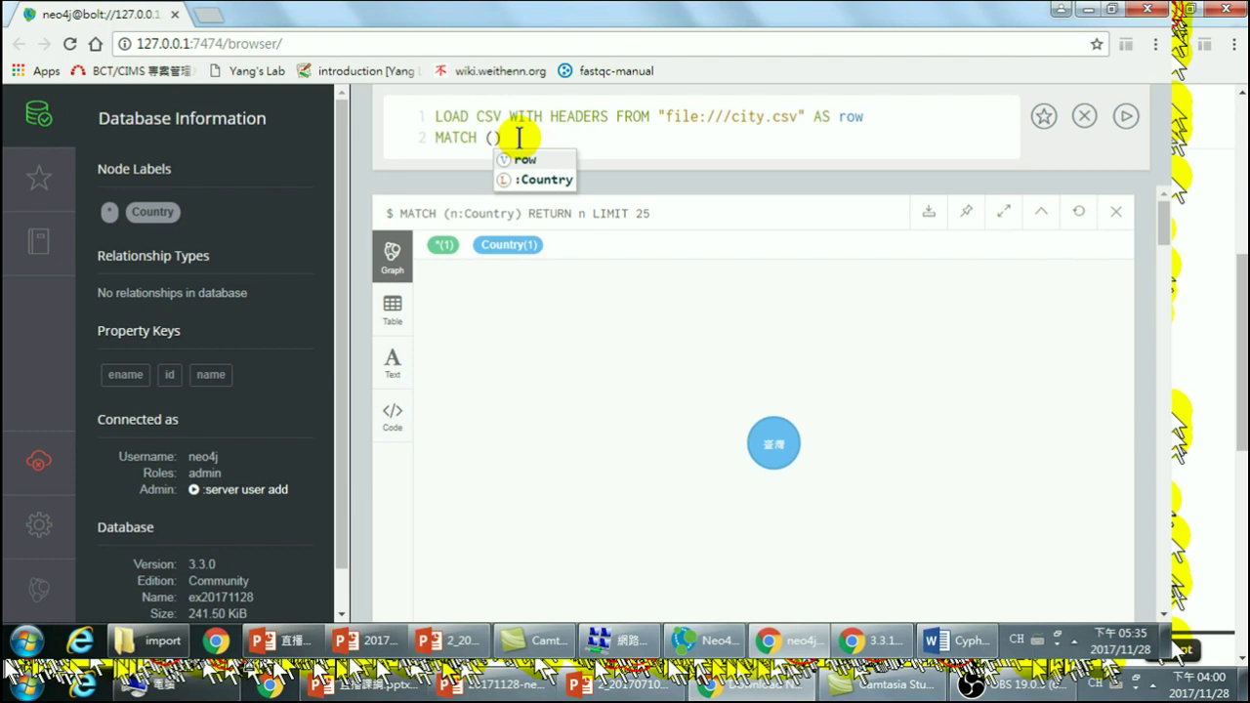
{"action": "type", "text": "c:"}
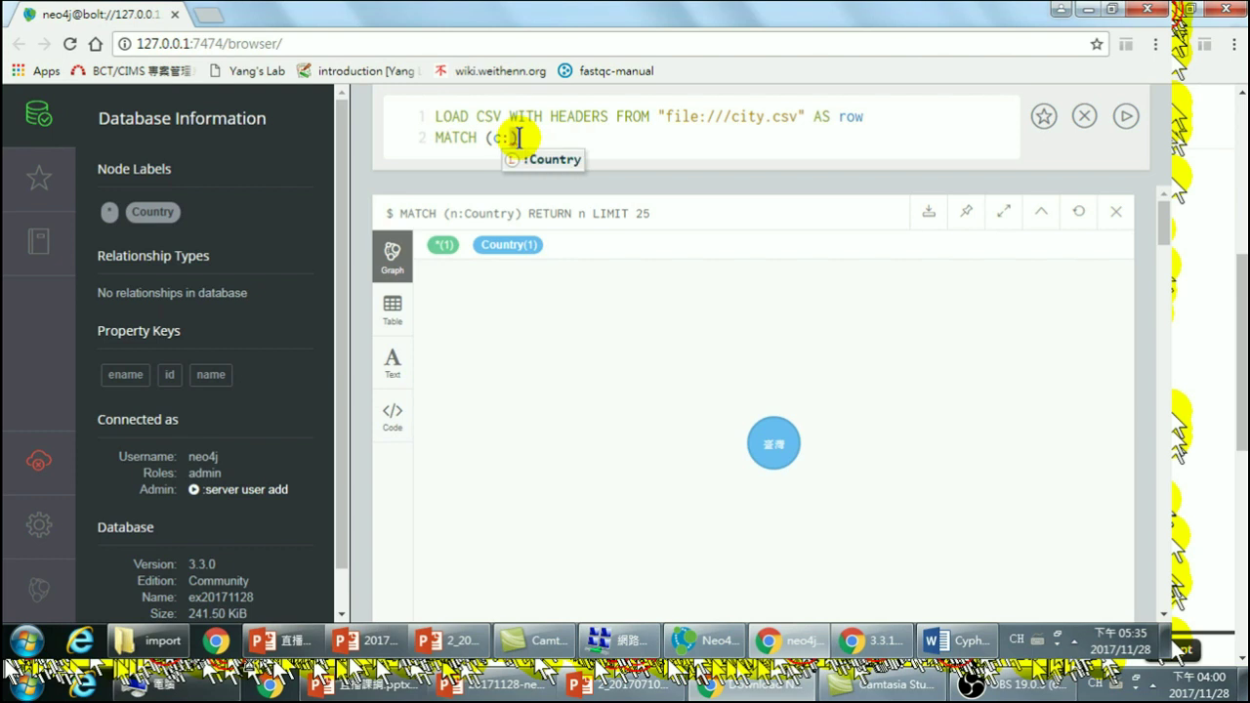
{"action": "key", "text": "Return"}
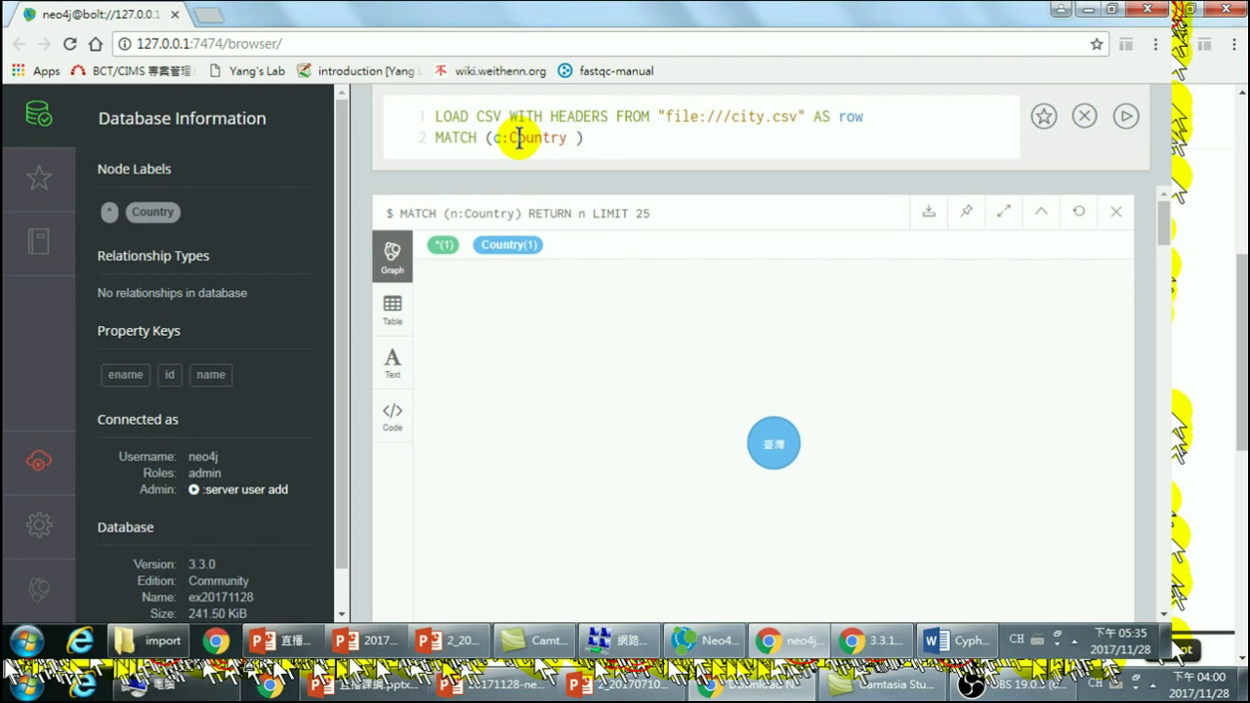
{"action": "type", "text": "{"}
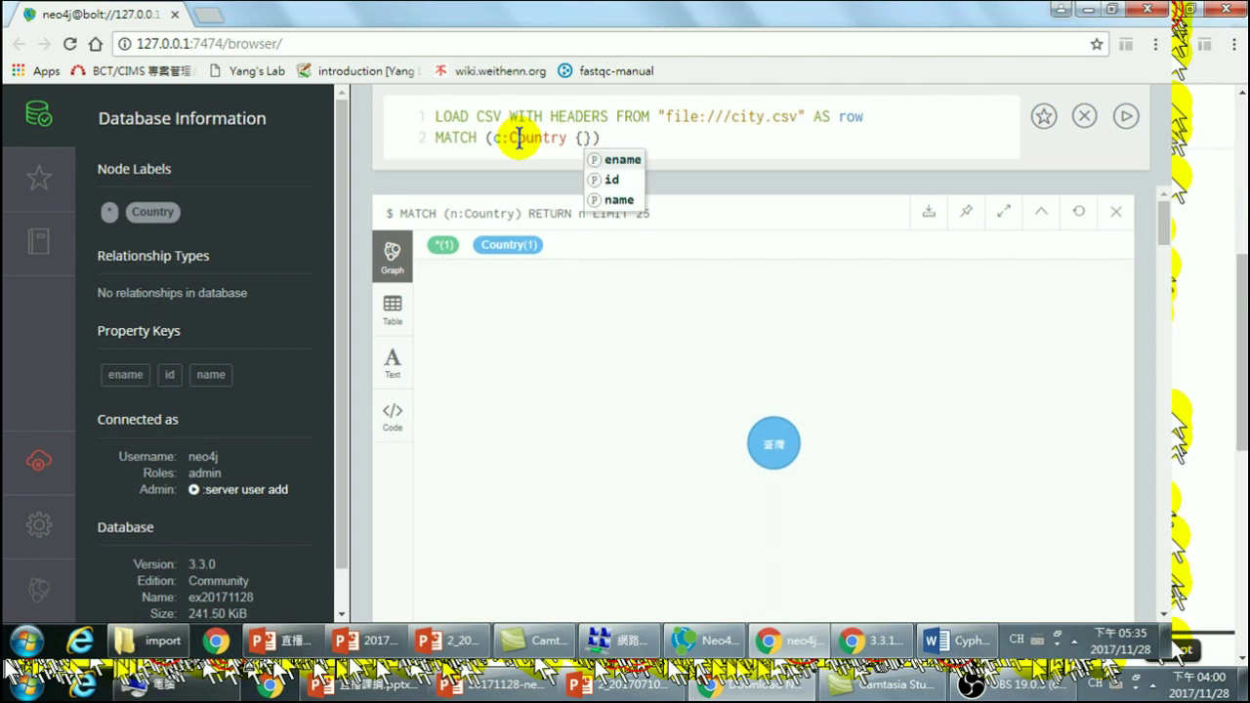
{"action": "type", "text": "id"}
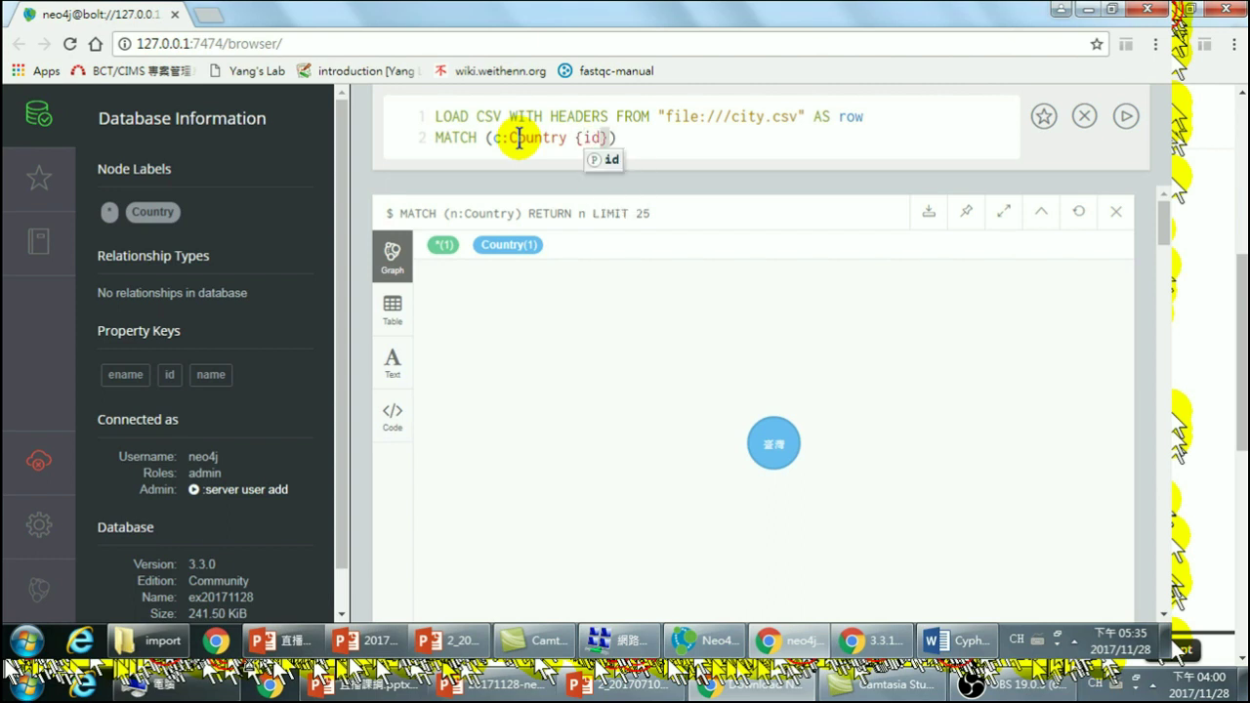
{"action": "type", "text": ":"}
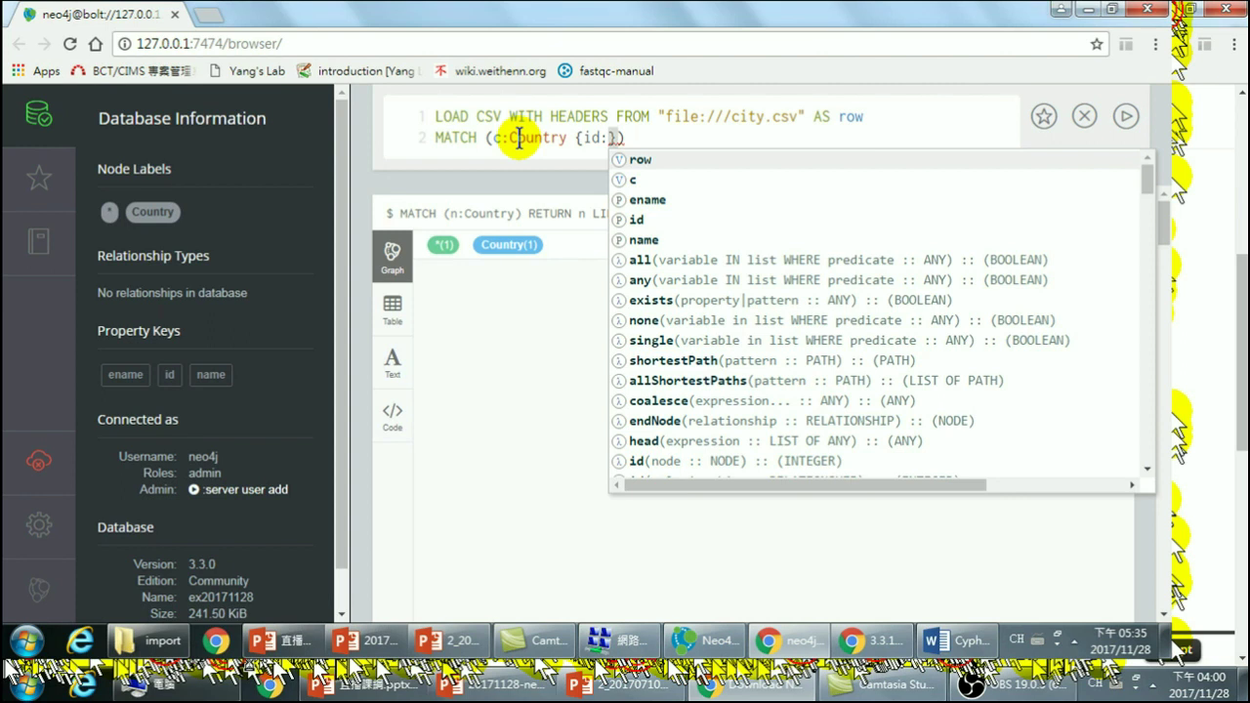
{"action": "type", "text": "886"}
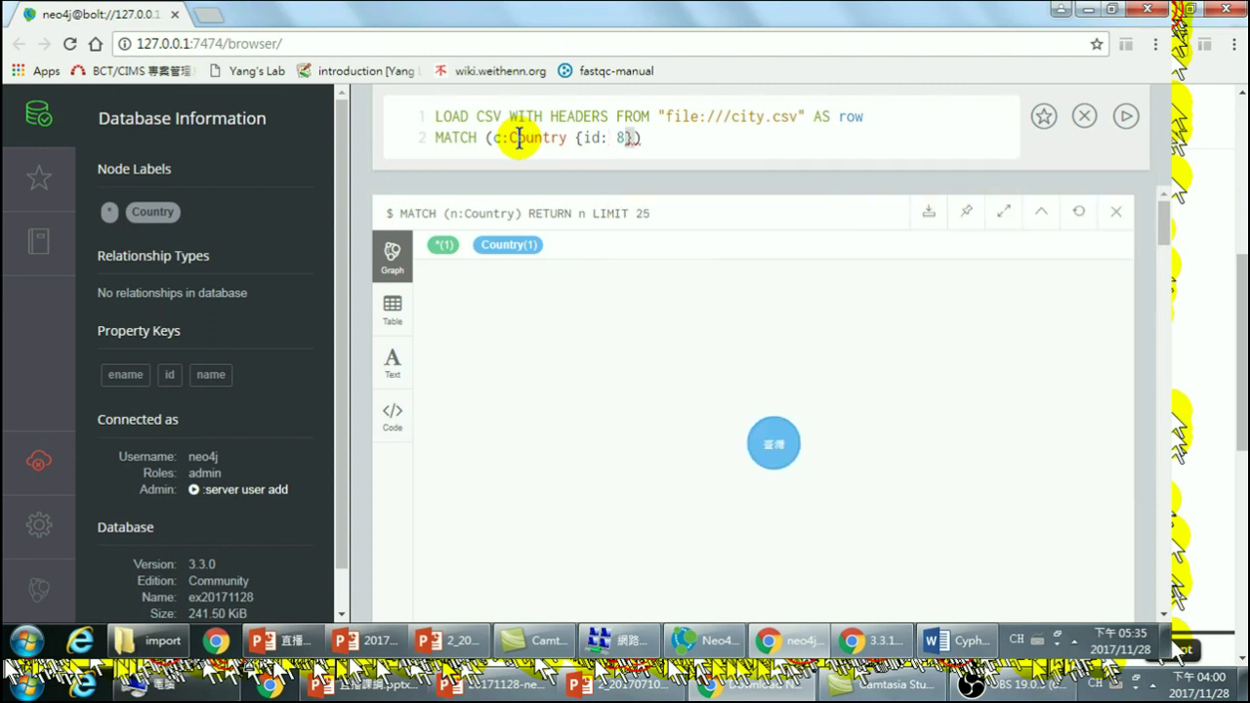
{"action": "type", "text": ", name:"}
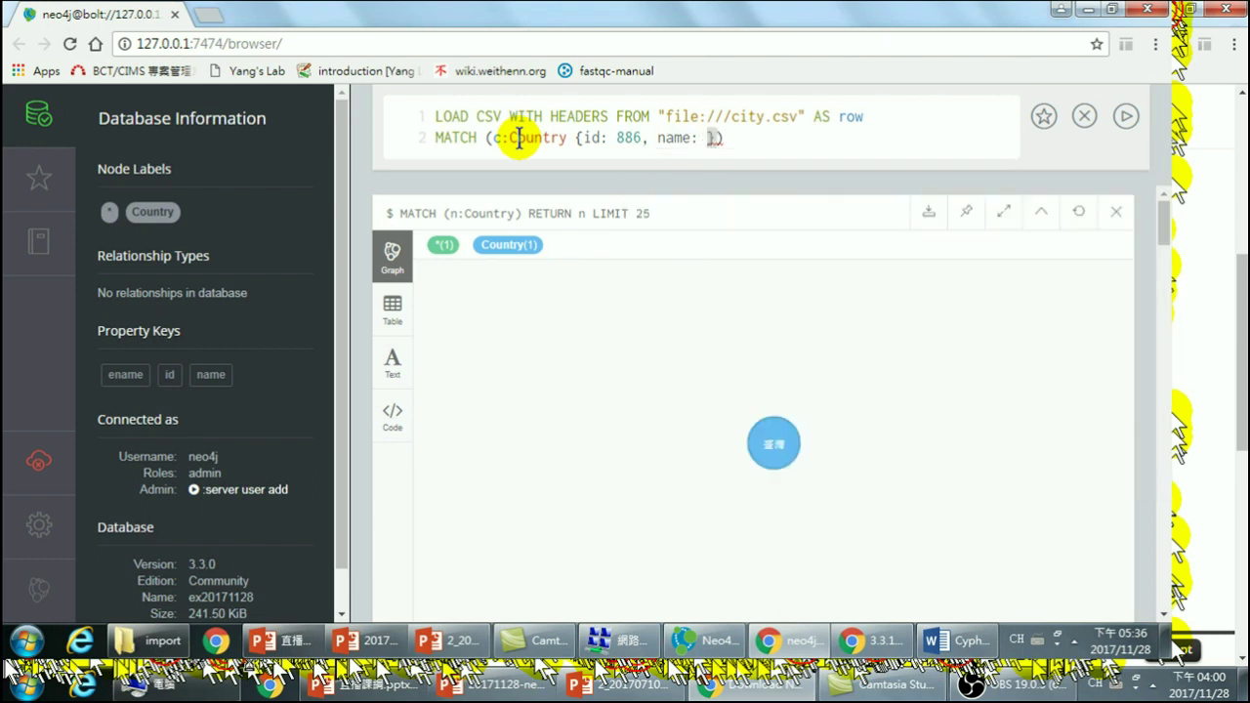
{"action": "type", "text": " \"\""}
{"action": "type", "text": "grbg"}
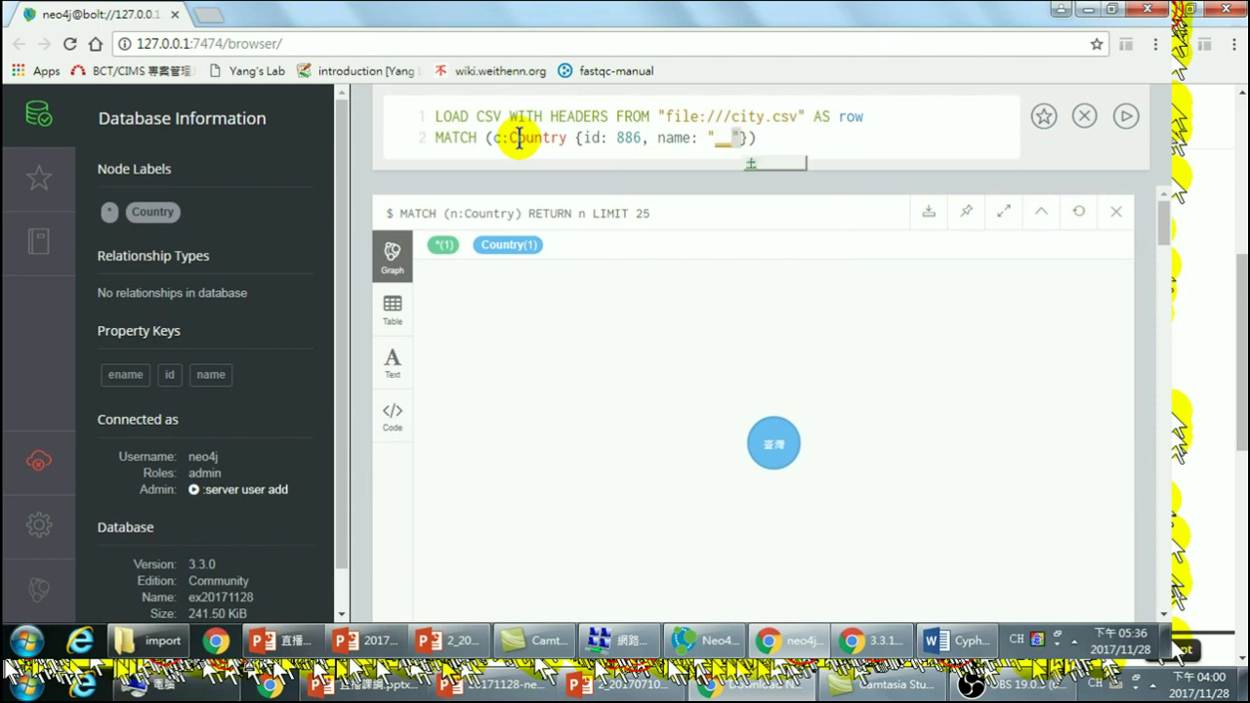
{"action": "type", "text": " evfn"}
{"action": "key", "text": "Return"}
{"action": "key", "text": "Right"}
{"action": "type", "text": ", "}
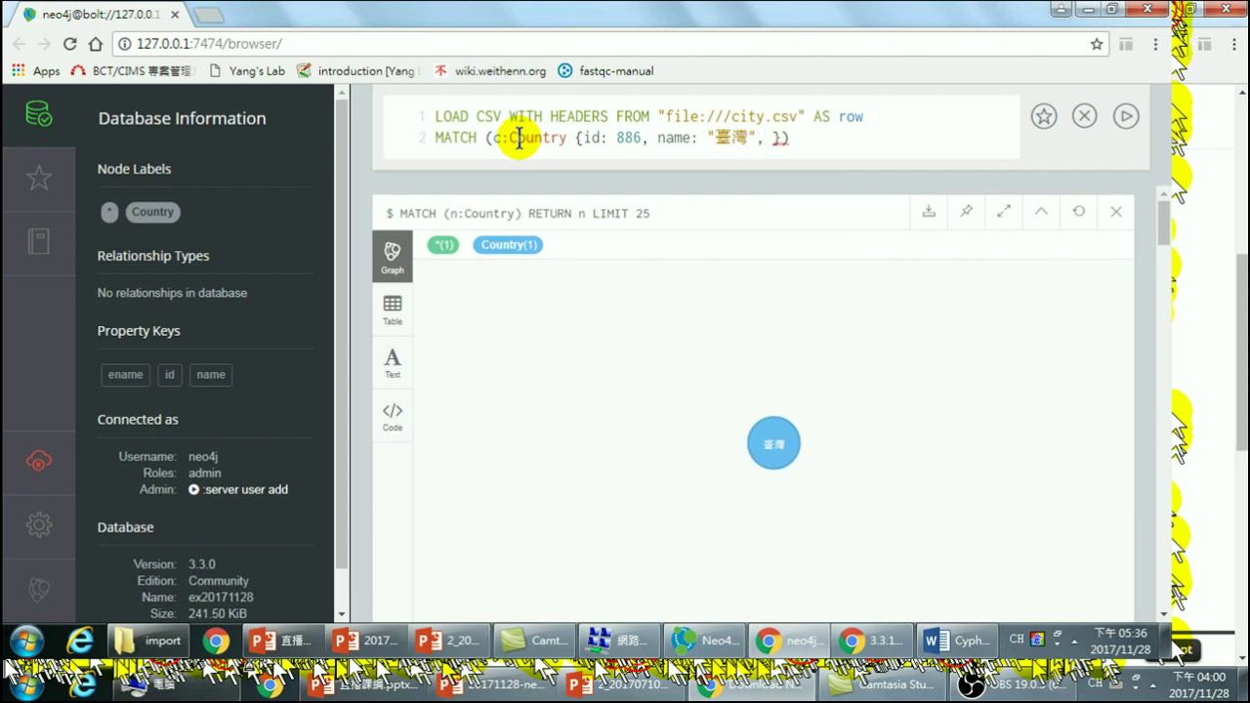
{"action": "type", "text": "ename:"}
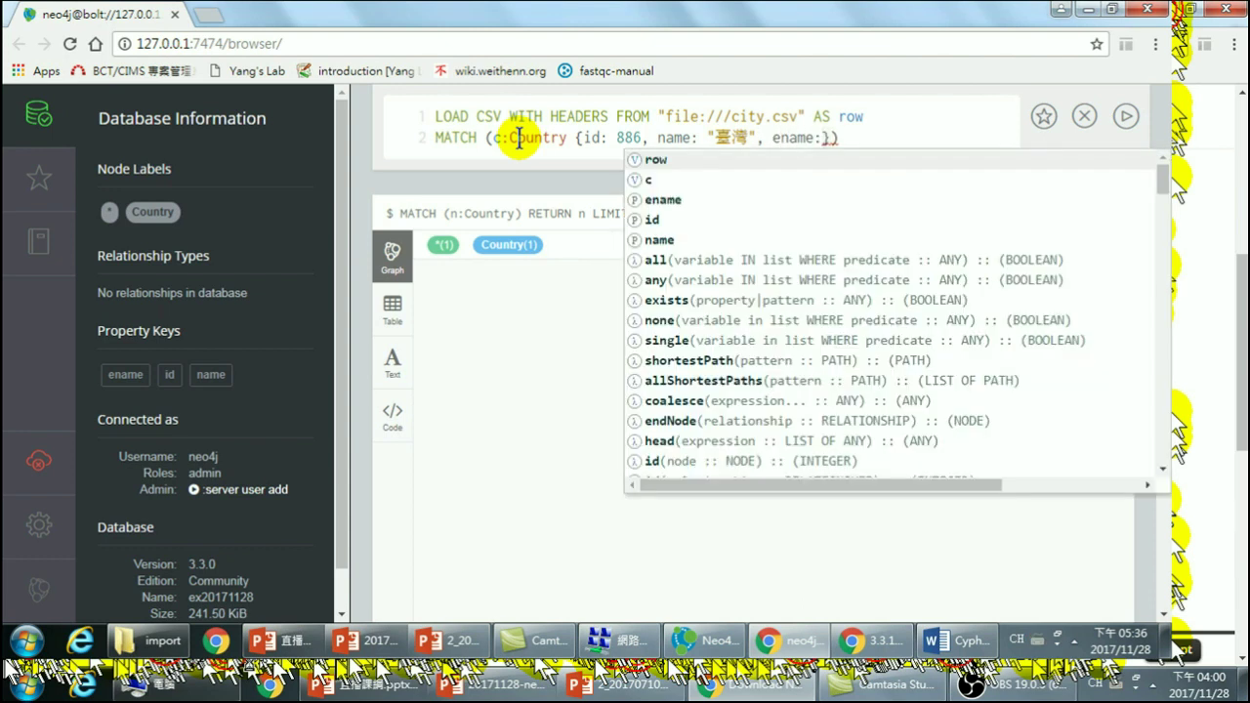
{"action": "type", "text": " \""}
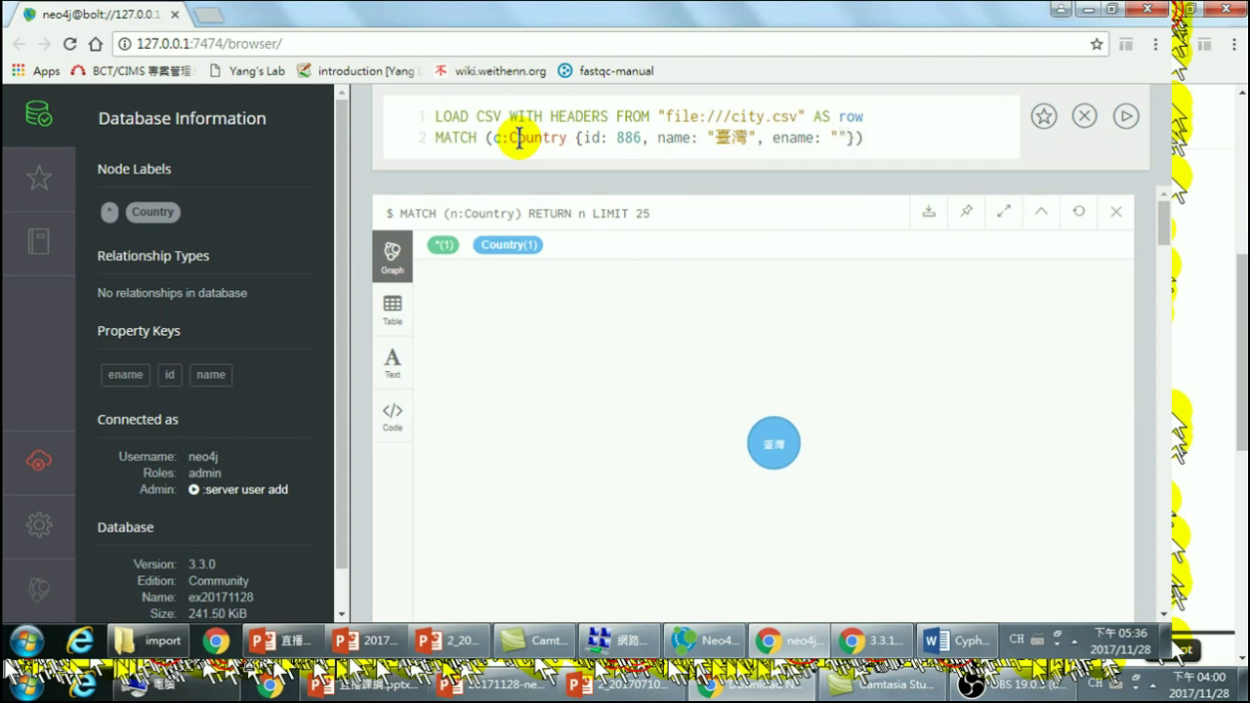
{"action": "type", "text": "Taiwan"}
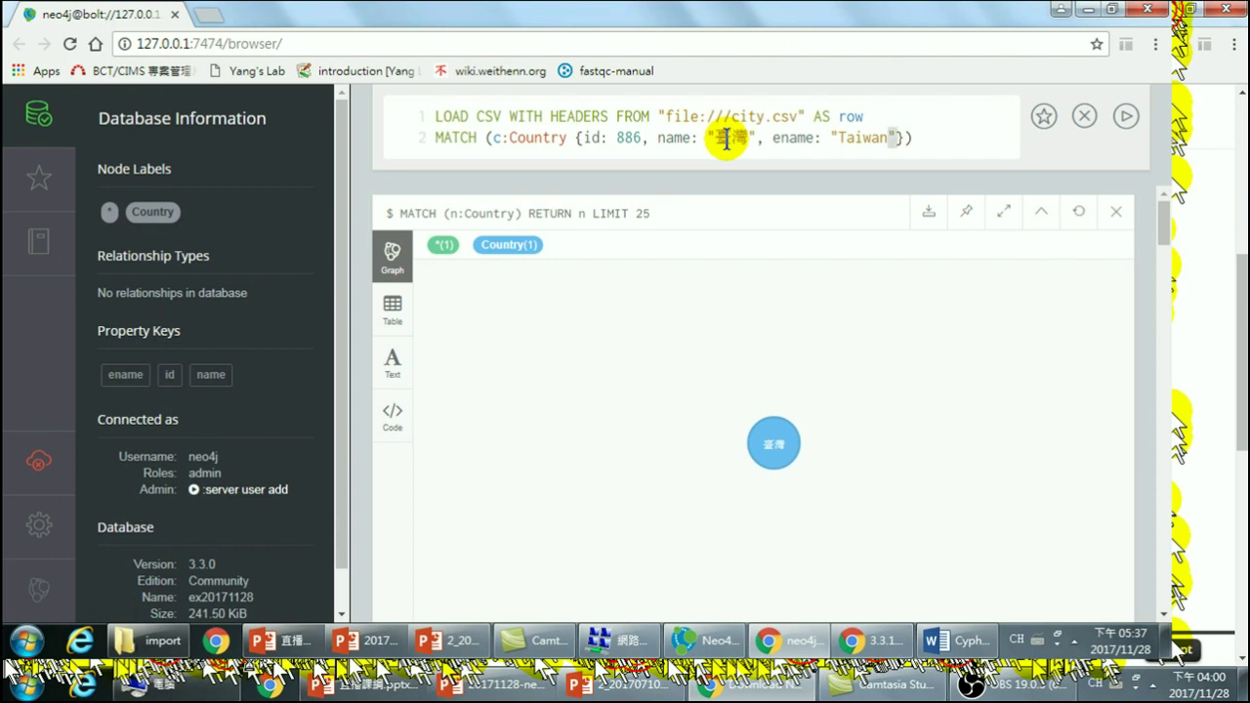
{"action": "left_click", "coordinate": [929, 137]}
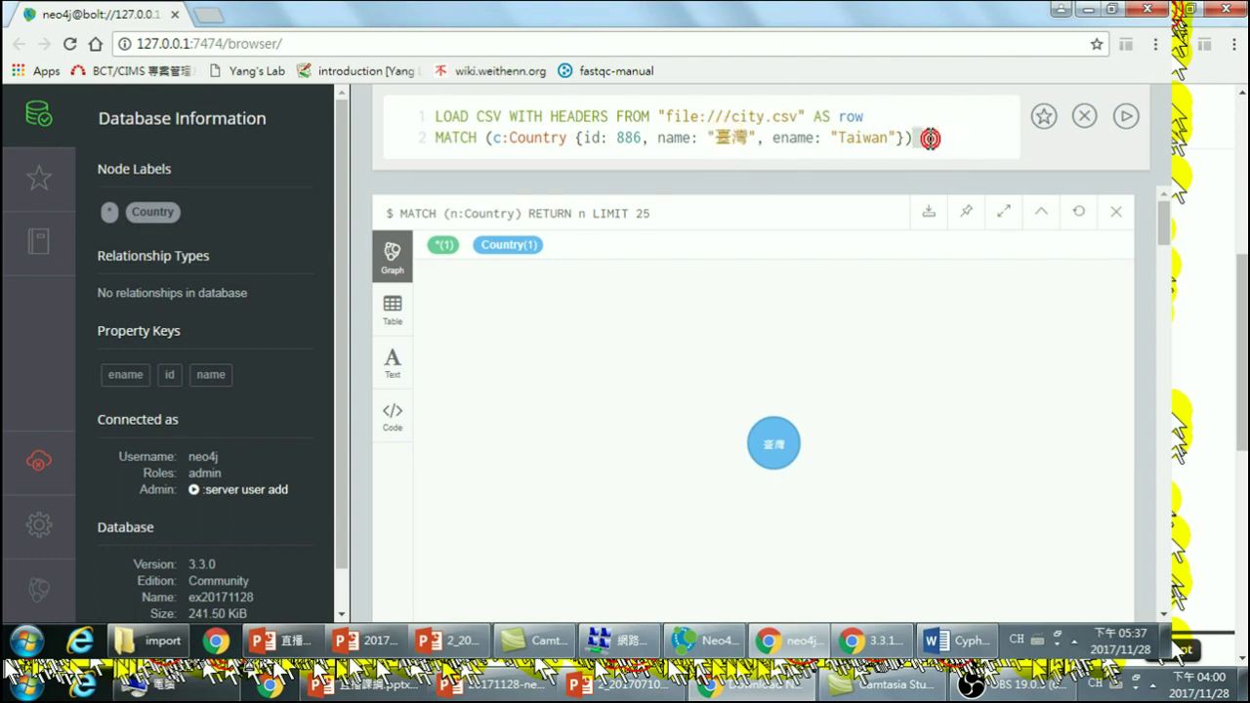
Add WITH c,row as line 3 and begin line 4
{"action": "key", "text": "Return"}
{"action": "type", "text": "WITH "}
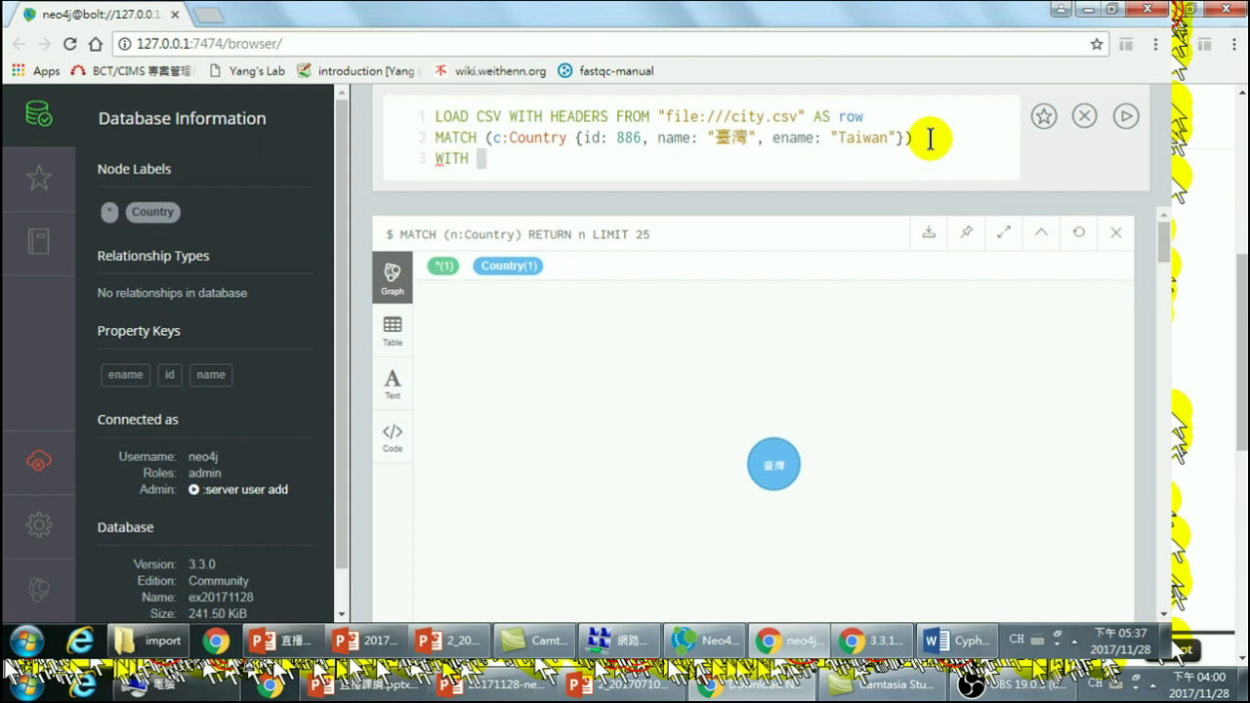
{"action": "type", "text": "c,row"}
{"action": "key", "text": "Return"}
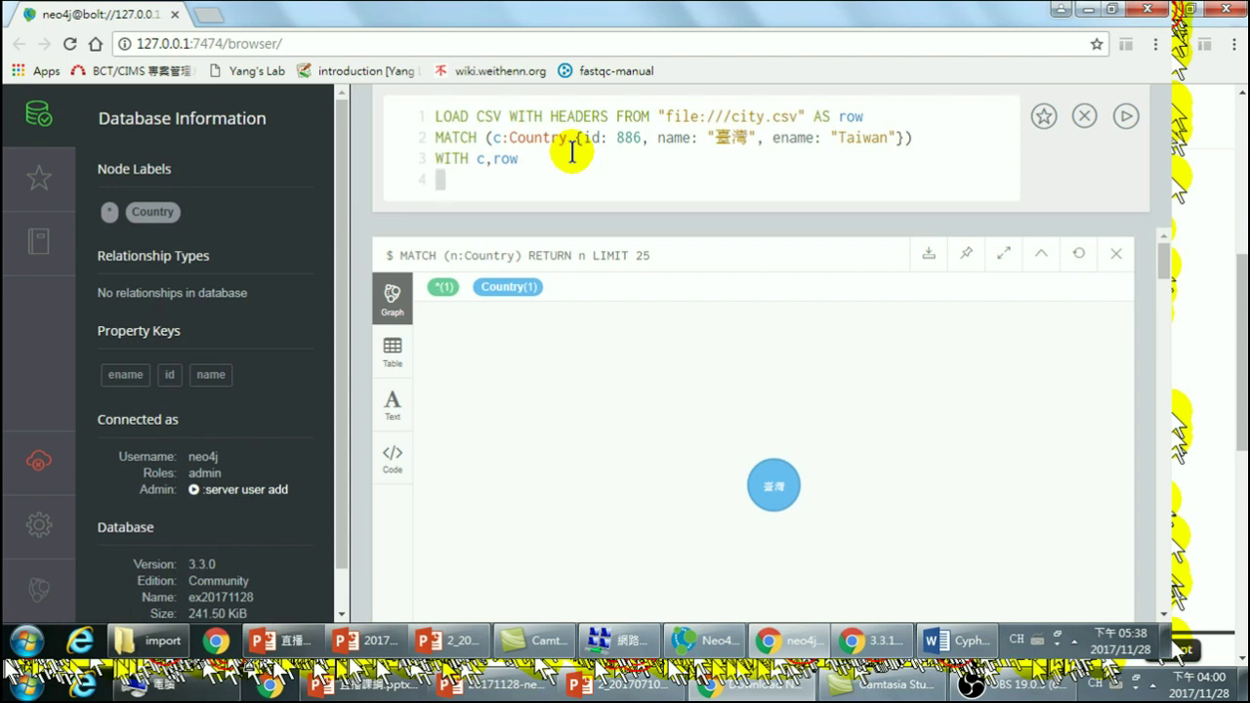
Write line 4 as MERGE (d:City {id: row.id, name: row.name})
{"action": "type", "text": "MERGE"}
{"action": "type", "text": "("}
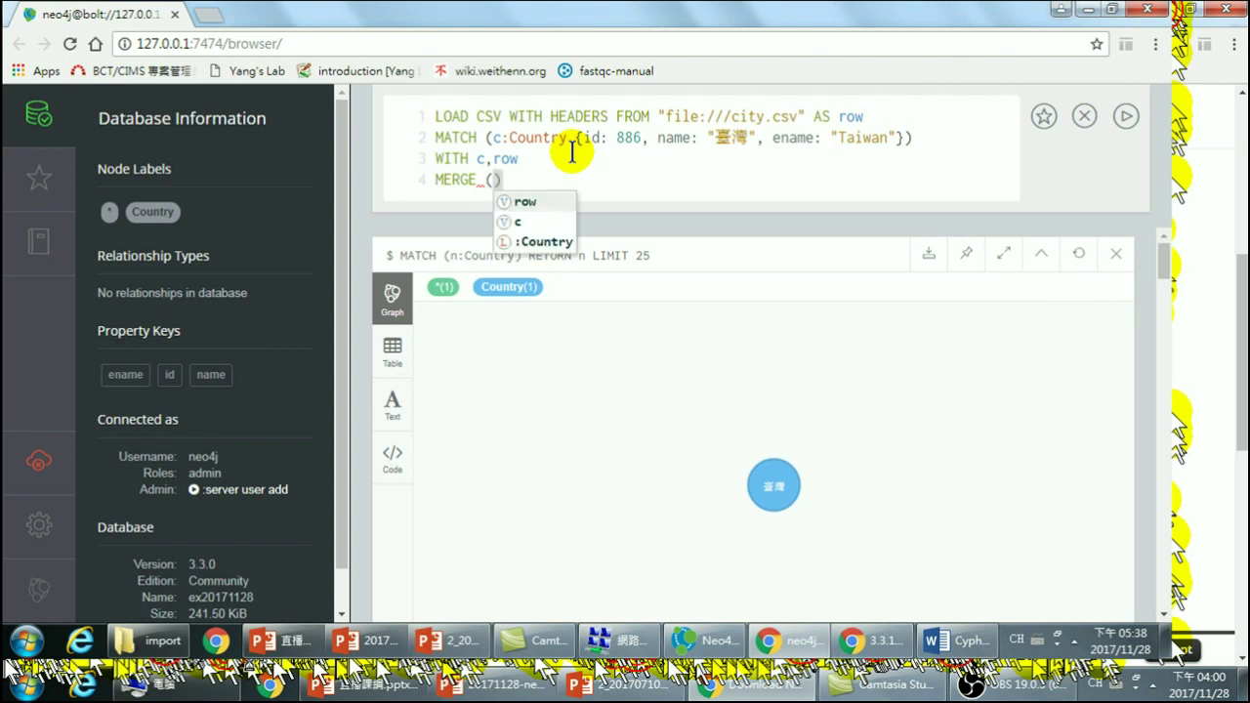
{"action": "type", "text": "d:"}
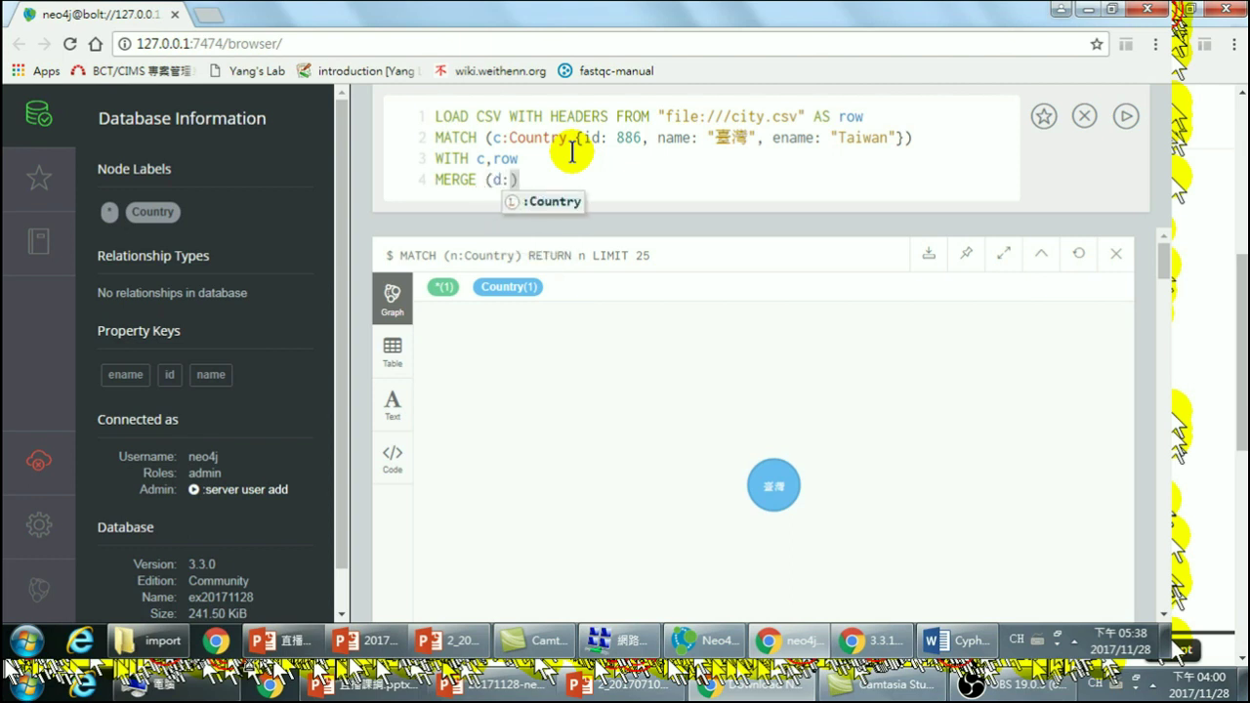
{"action": "type", "text": "City "}
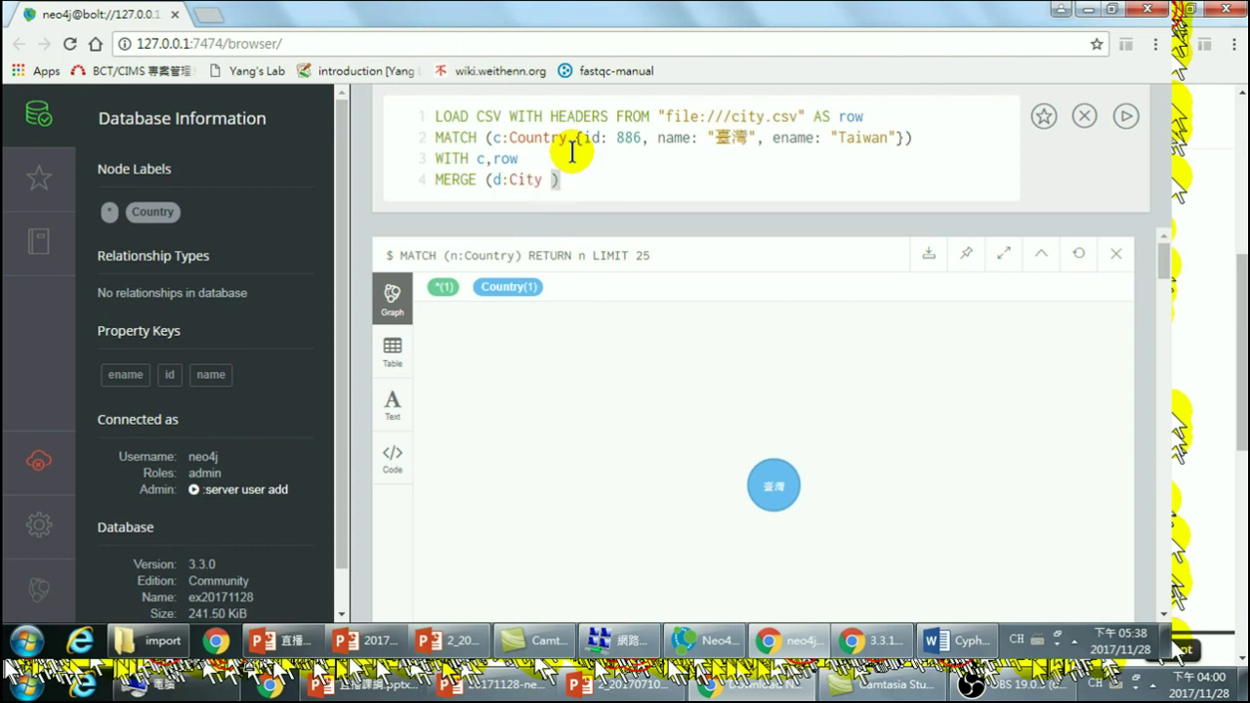
{"action": "type", "text": "{"}
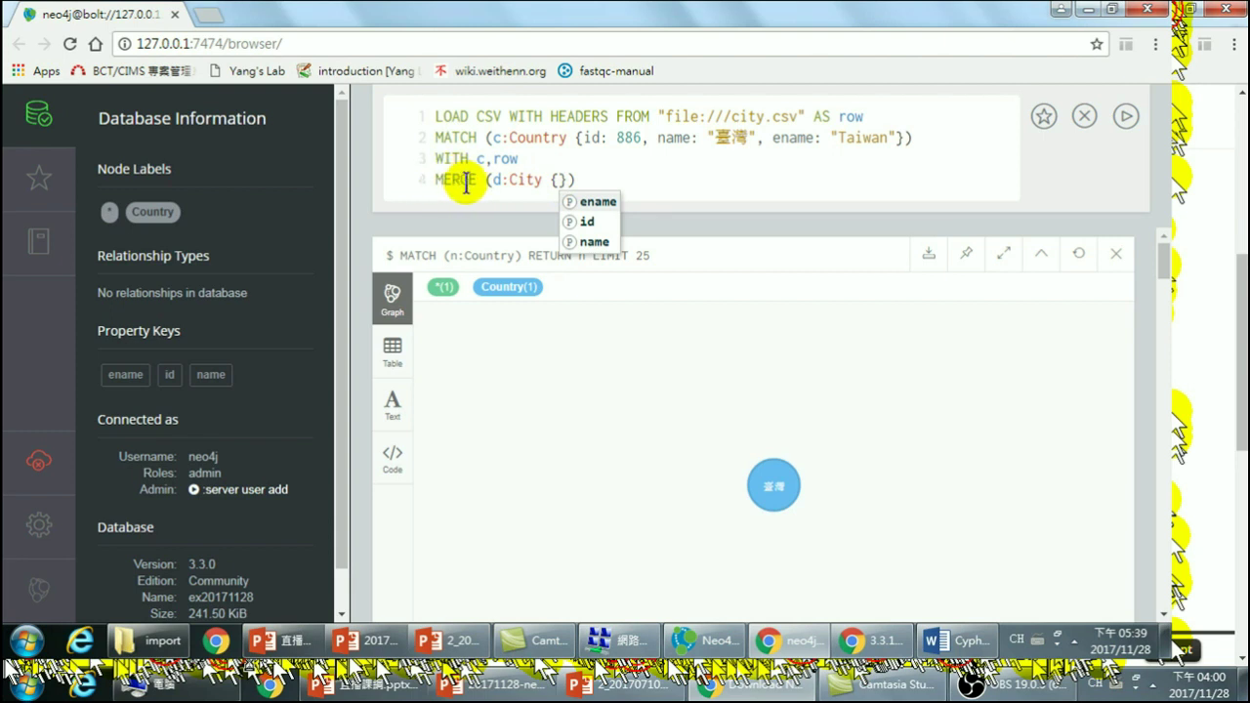
{"action": "left_click_drag", "start_coordinate": [437, 179], "coordinate": [479, 180]}
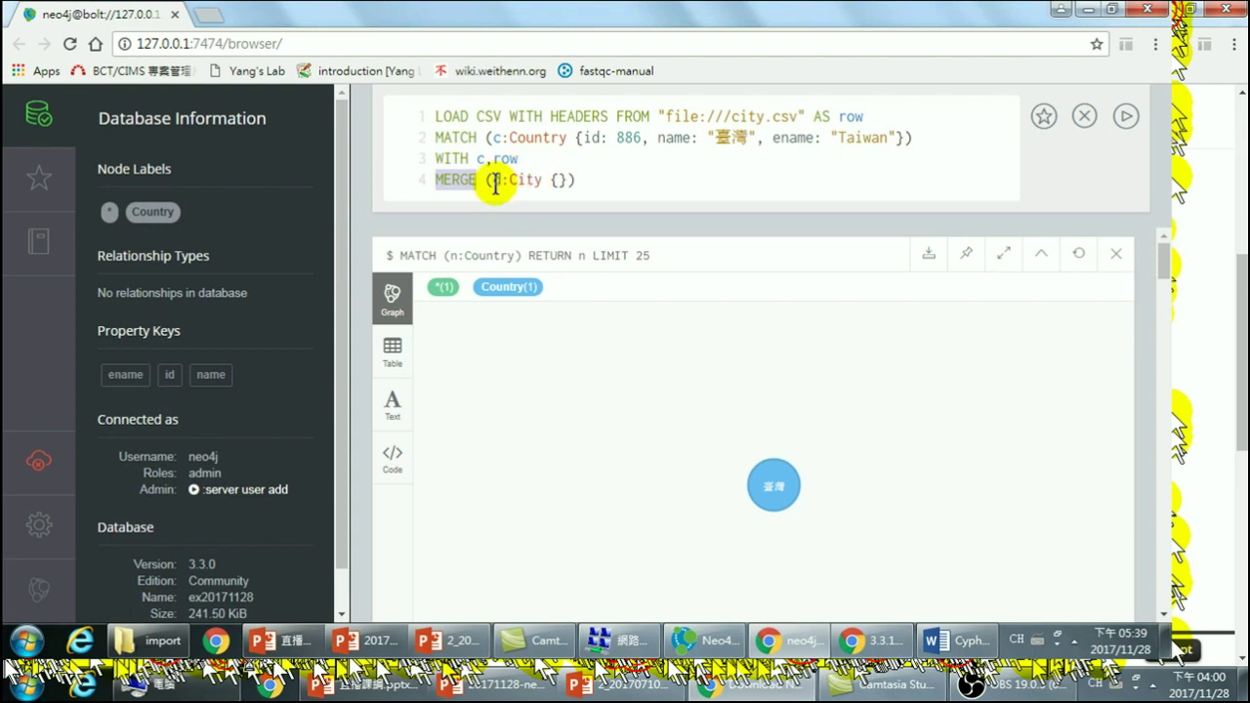
{"action": "left_click", "coordinate": [557, 181]}
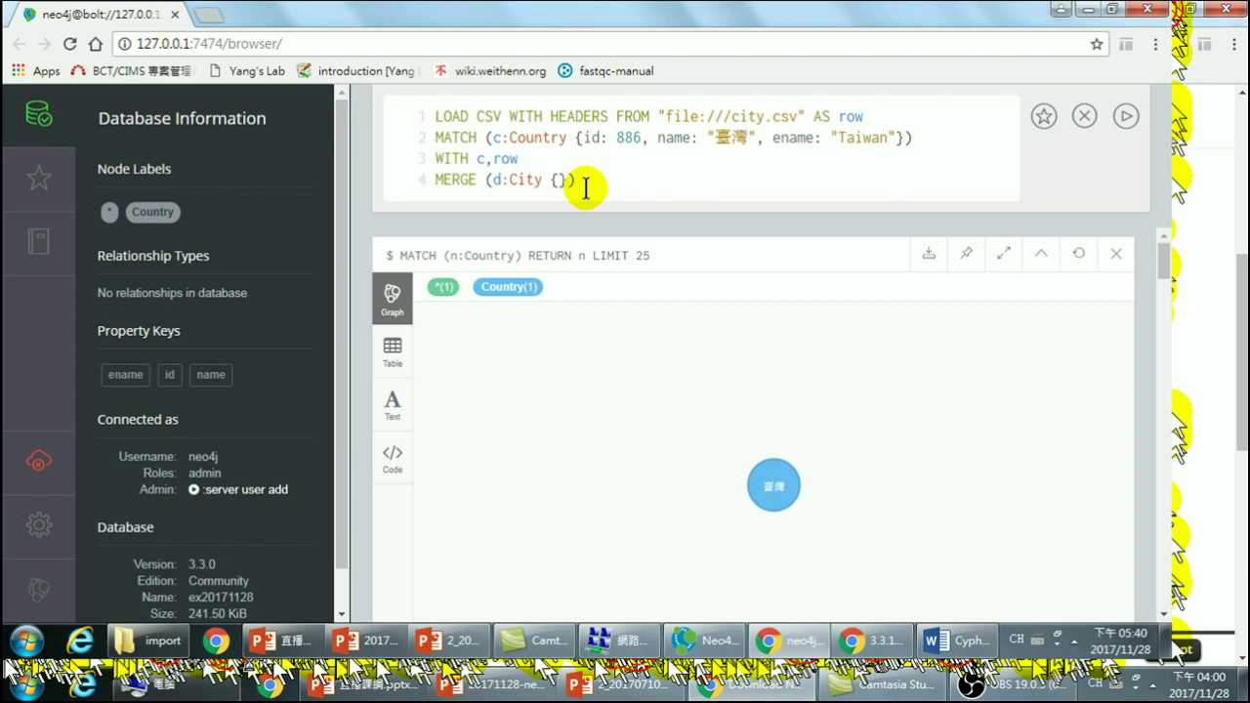
{"action": "type", "text": "id:"}
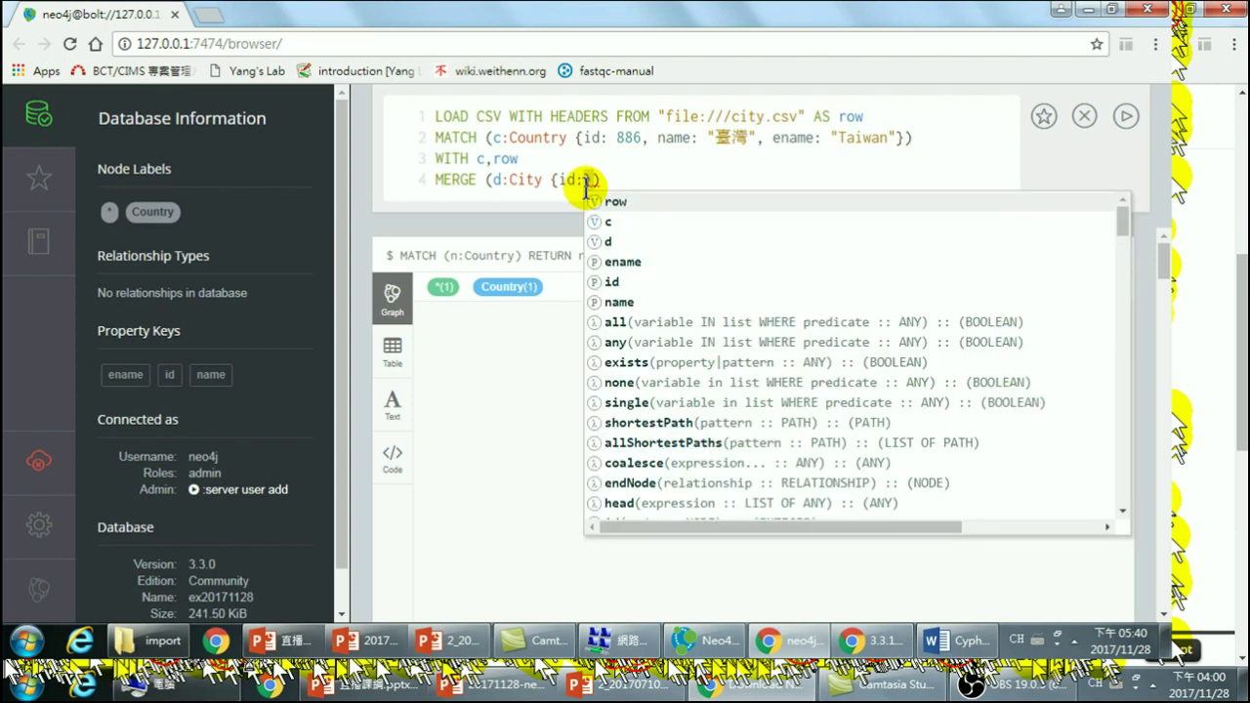
{"action": "type", "text": " row"}
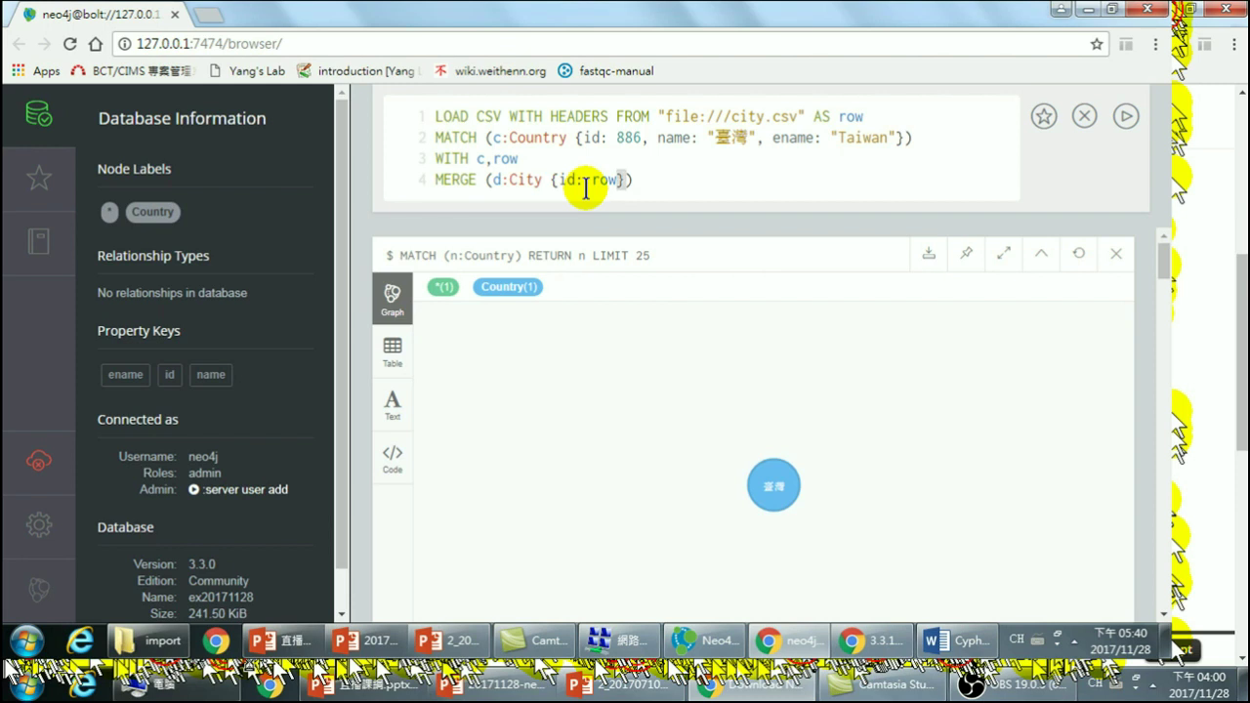
{"action": "type", "text": ".id"}
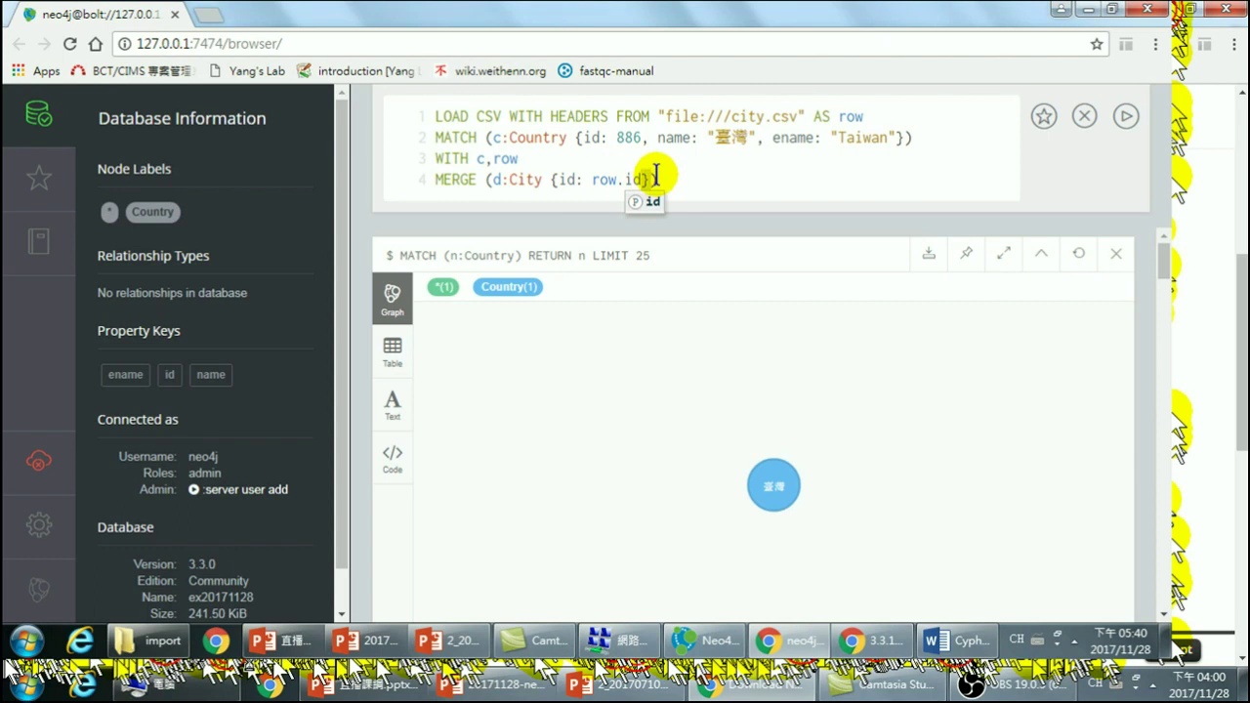
{"action": "type", "text": ", name"}
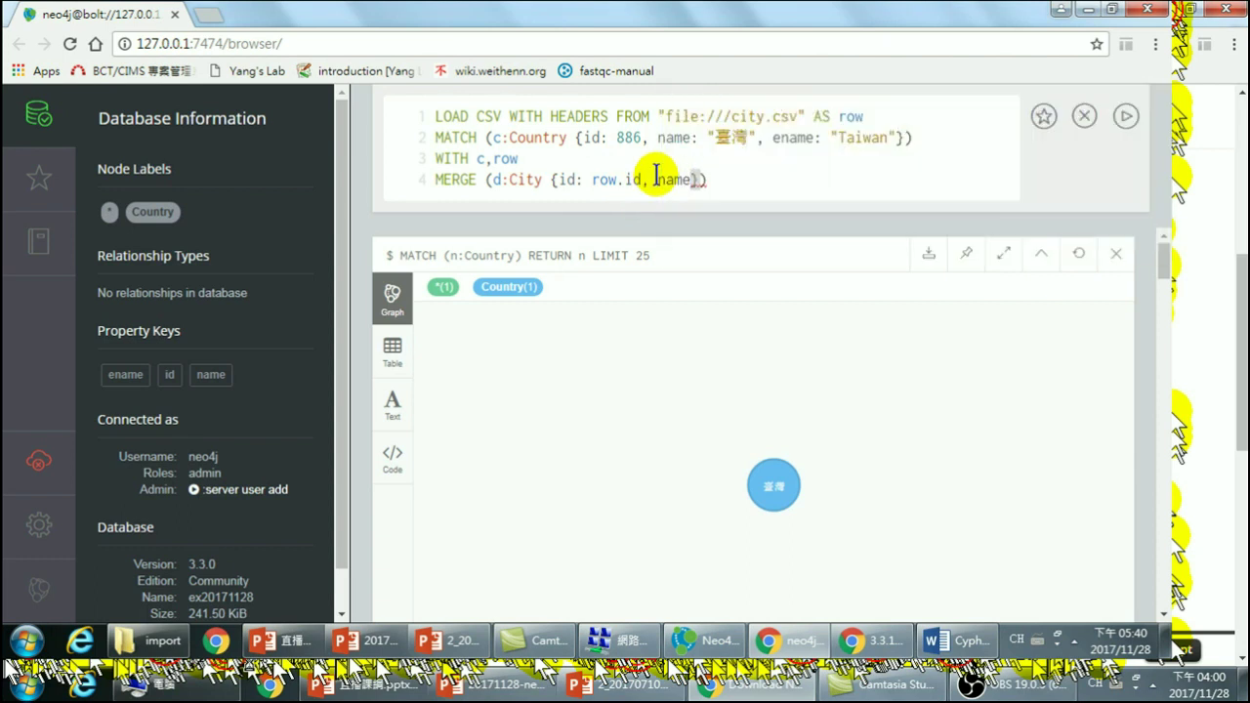
{"action": "type", "text": ":"}
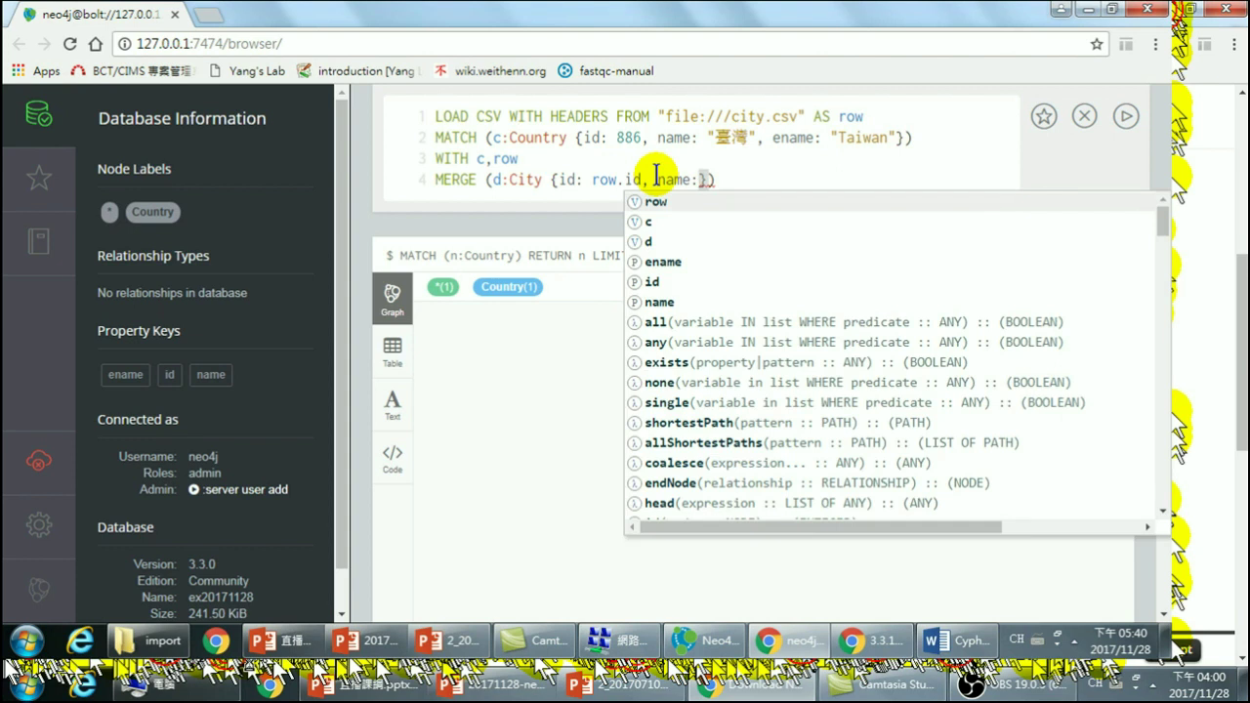
{"action": "type", "text": " row.na"}
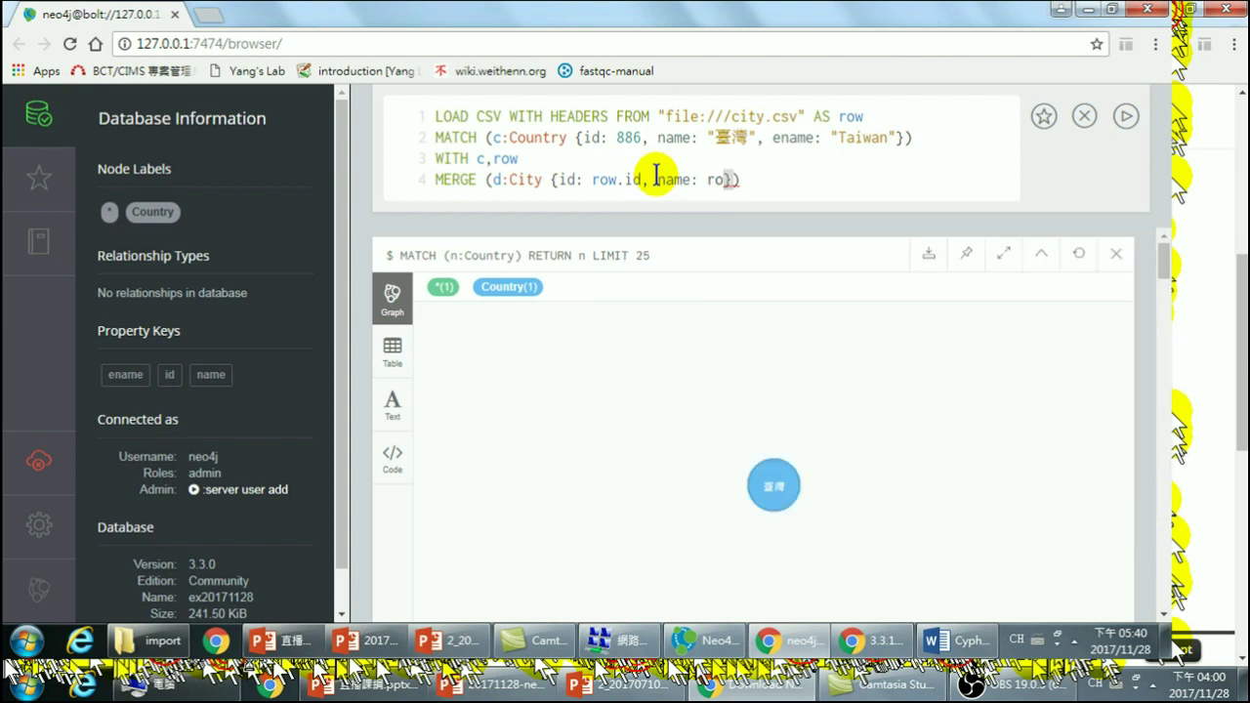
{"action": "type", "text": "me"}
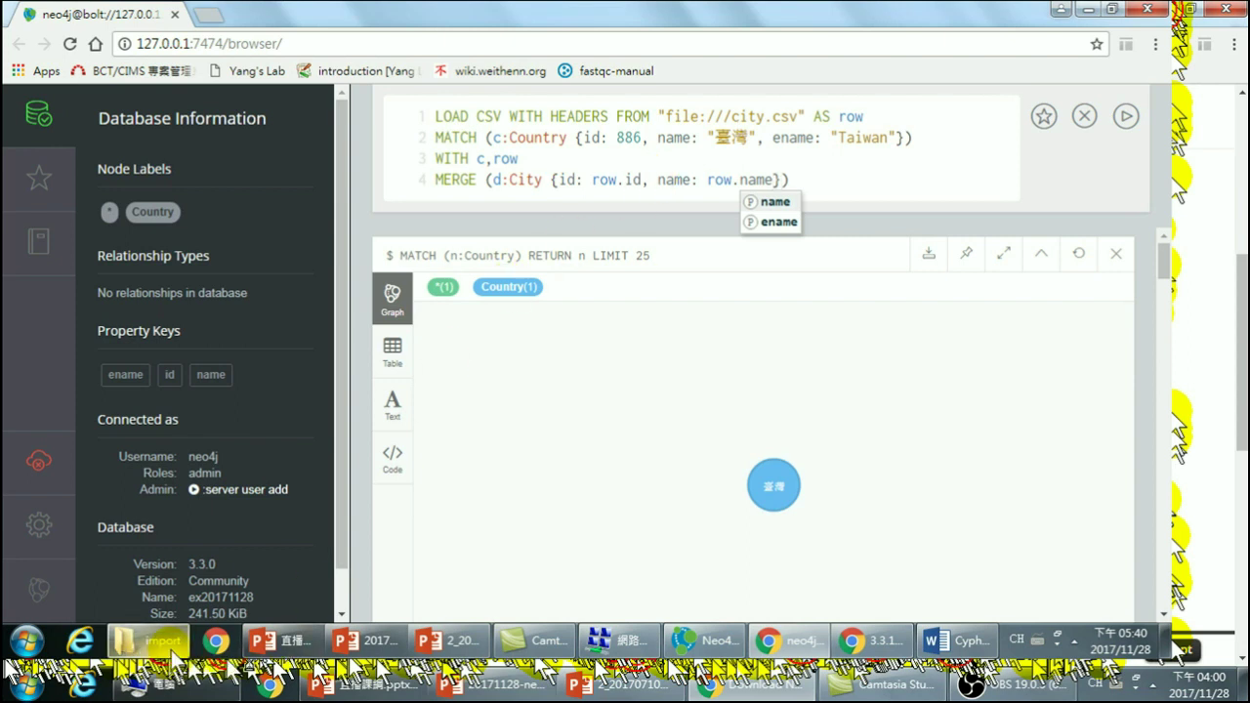
{"action": "mouse_move", "coordinate": [171, 649]}
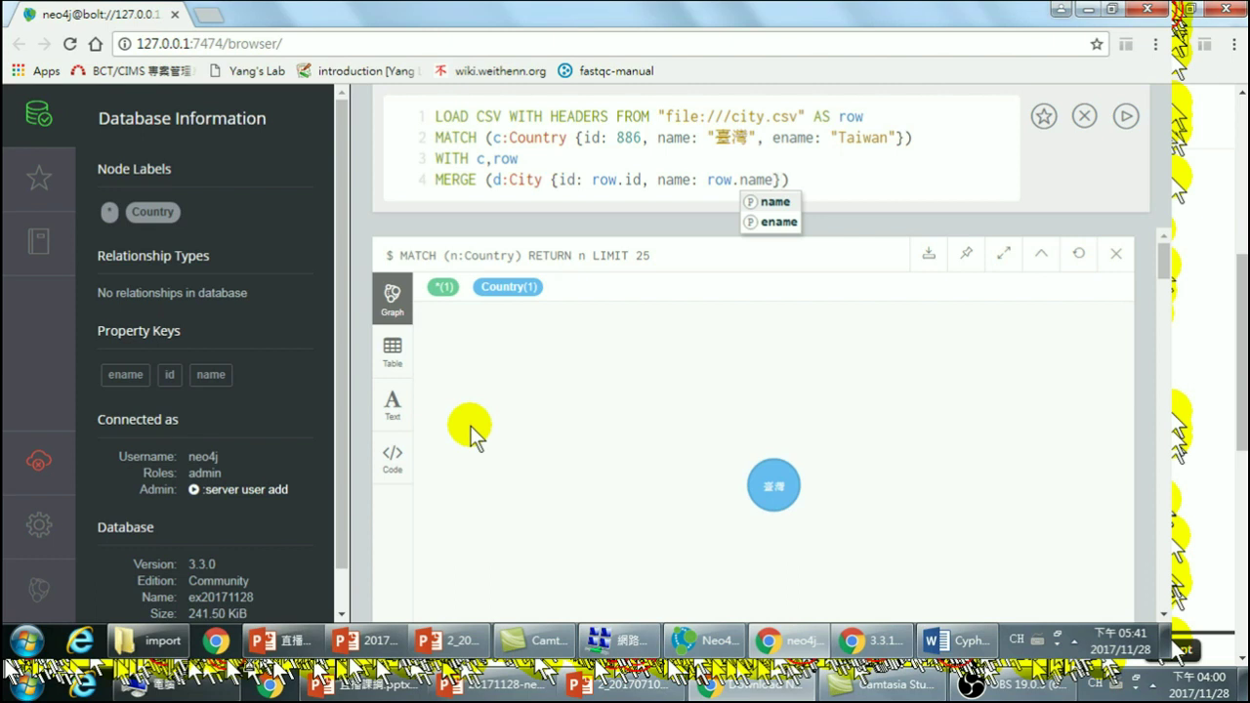
Append longitude: toFloat(row.longitude) to the City MERGE properties
{"action": "type", "text": ","}
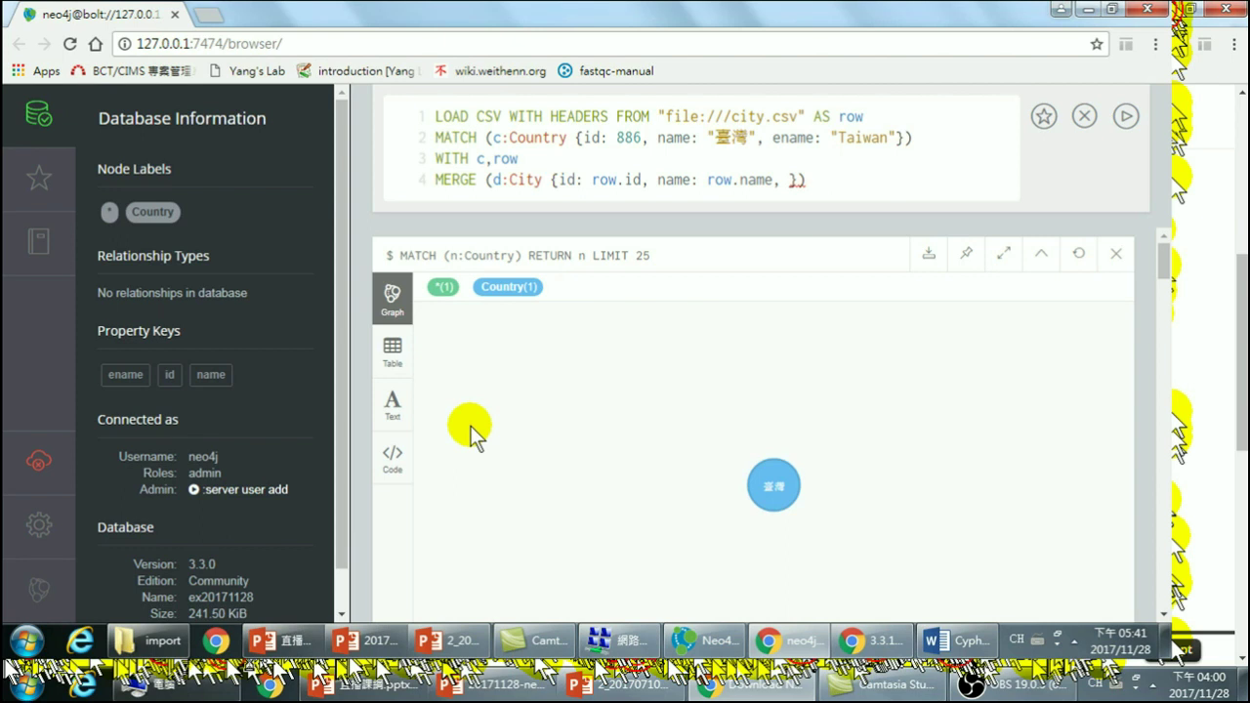
{"action": "type", "text": " longitu"}
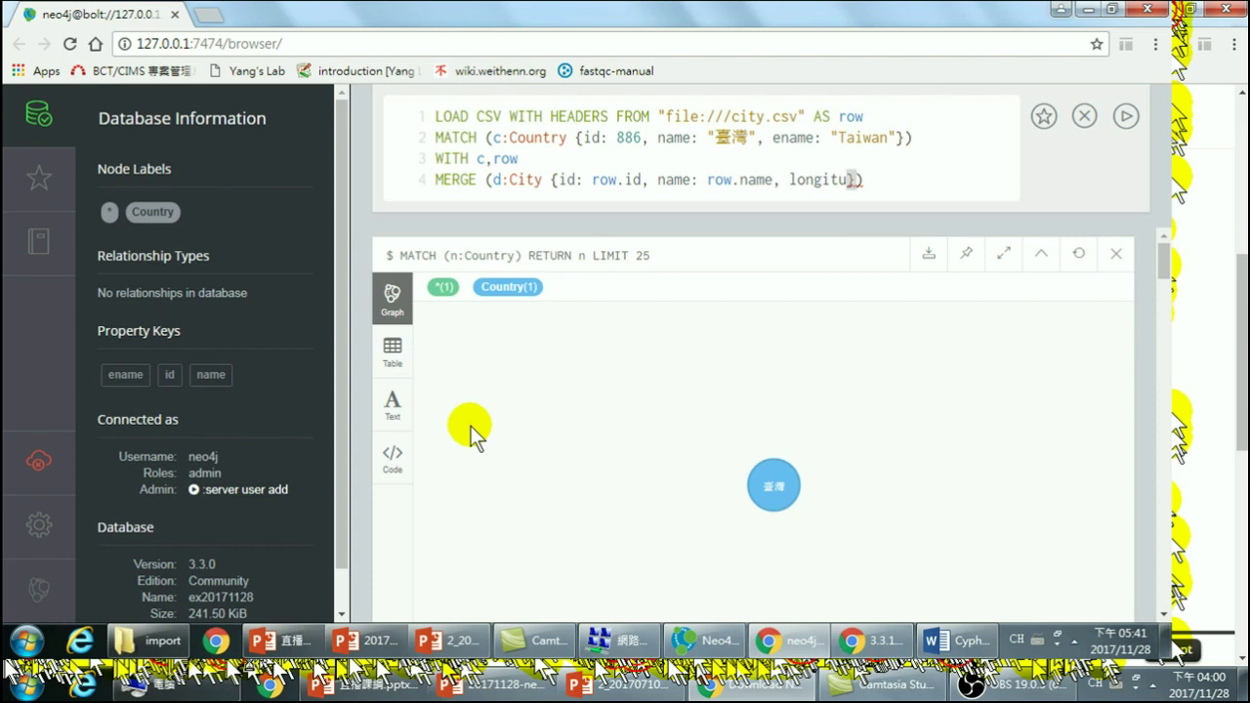
{"action": "type", "text": "de: "}
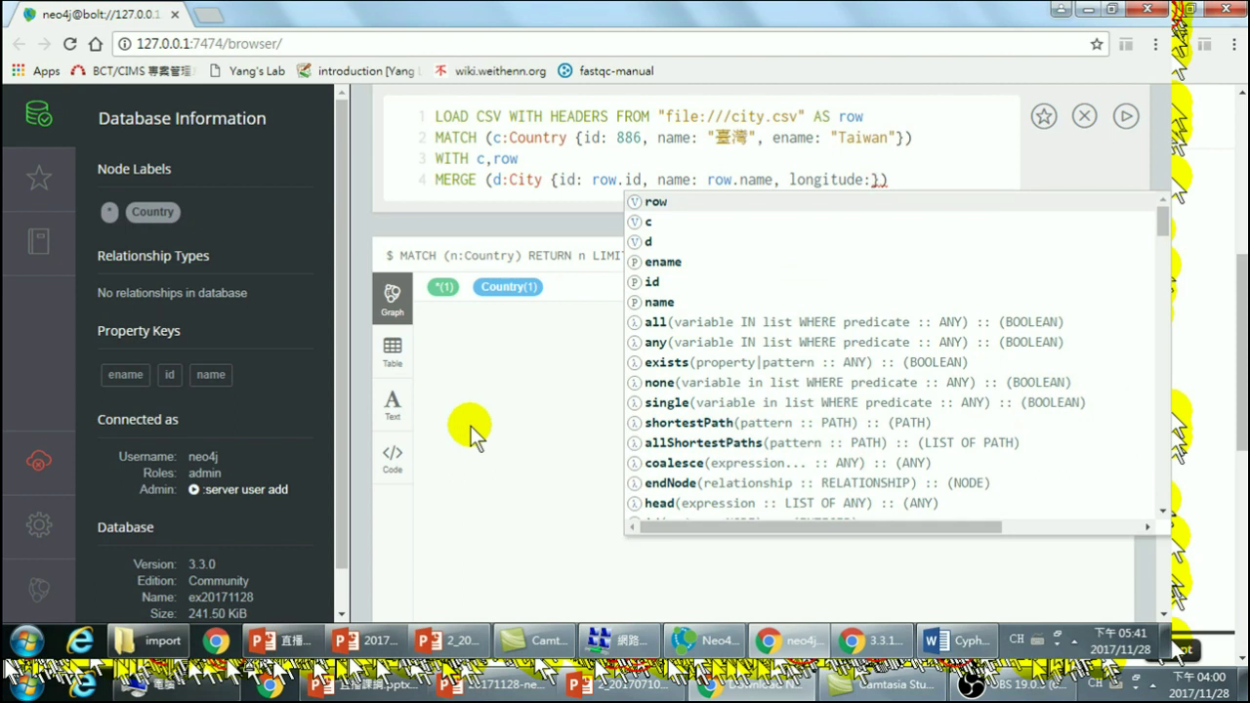
{"action": "type", "text": "to"}
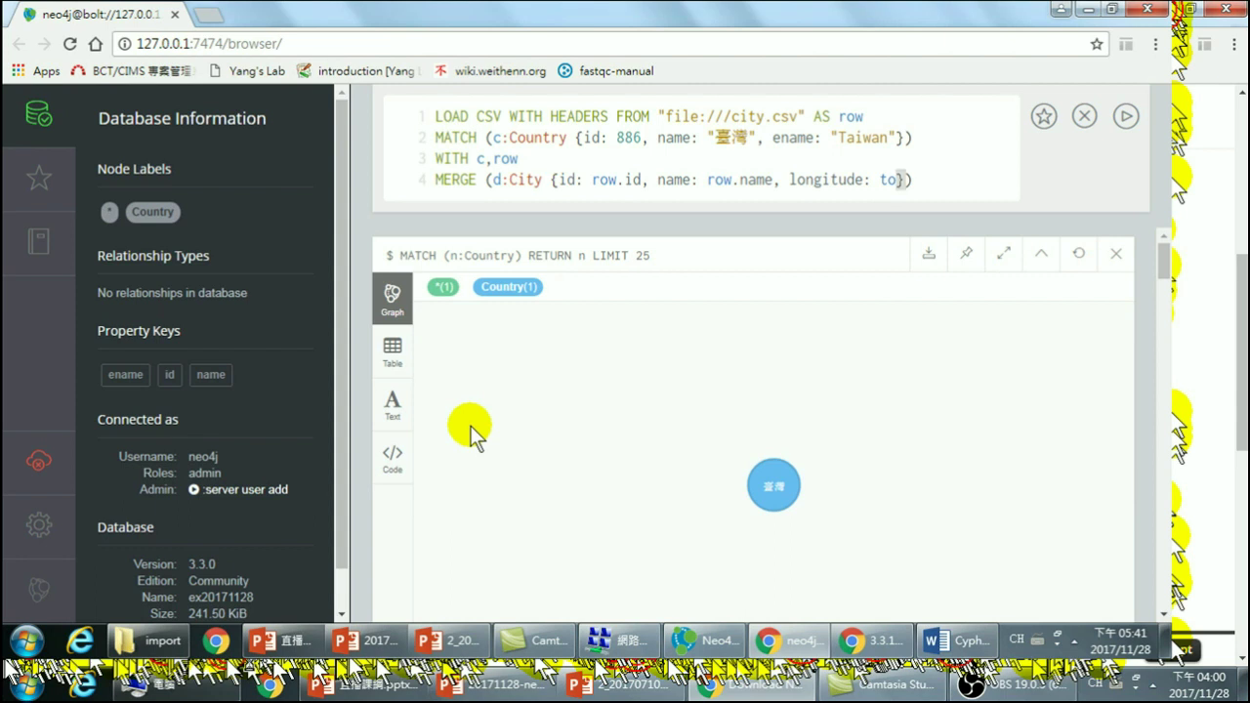
{"action": "type", "text": "Float"}
{"action": "type", "text": "("}
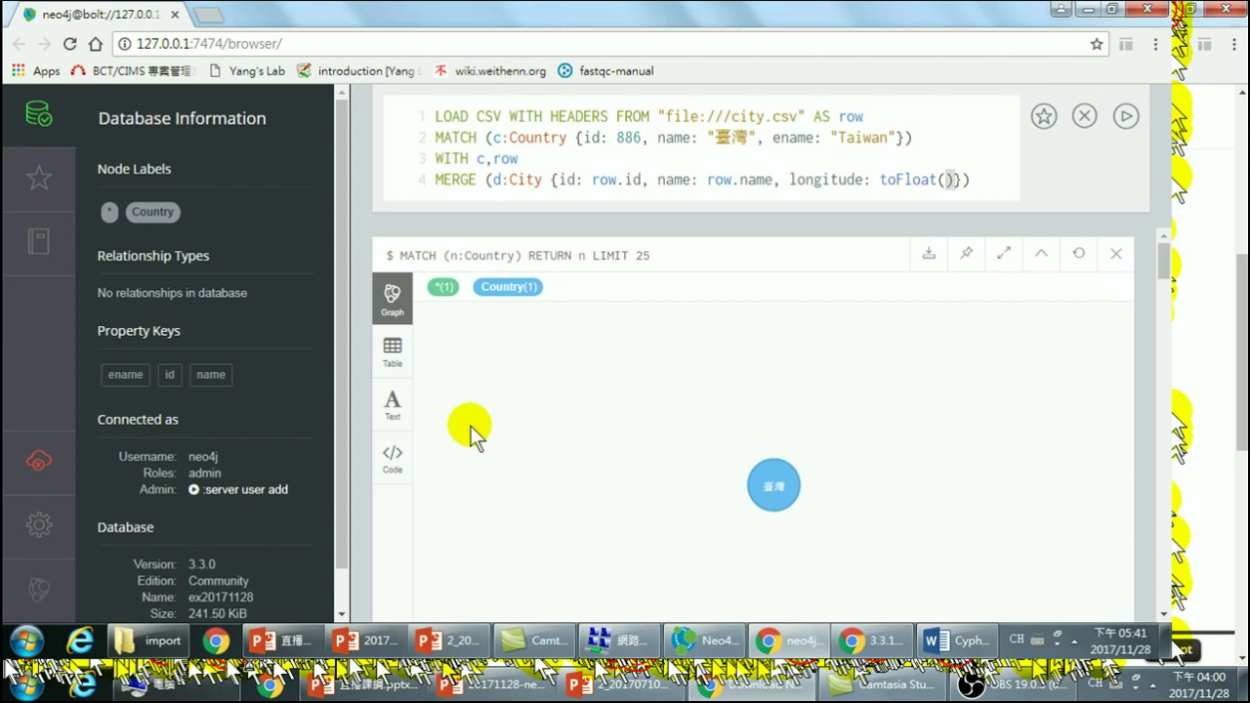
{"action": "type", "text": "row.longitude"}
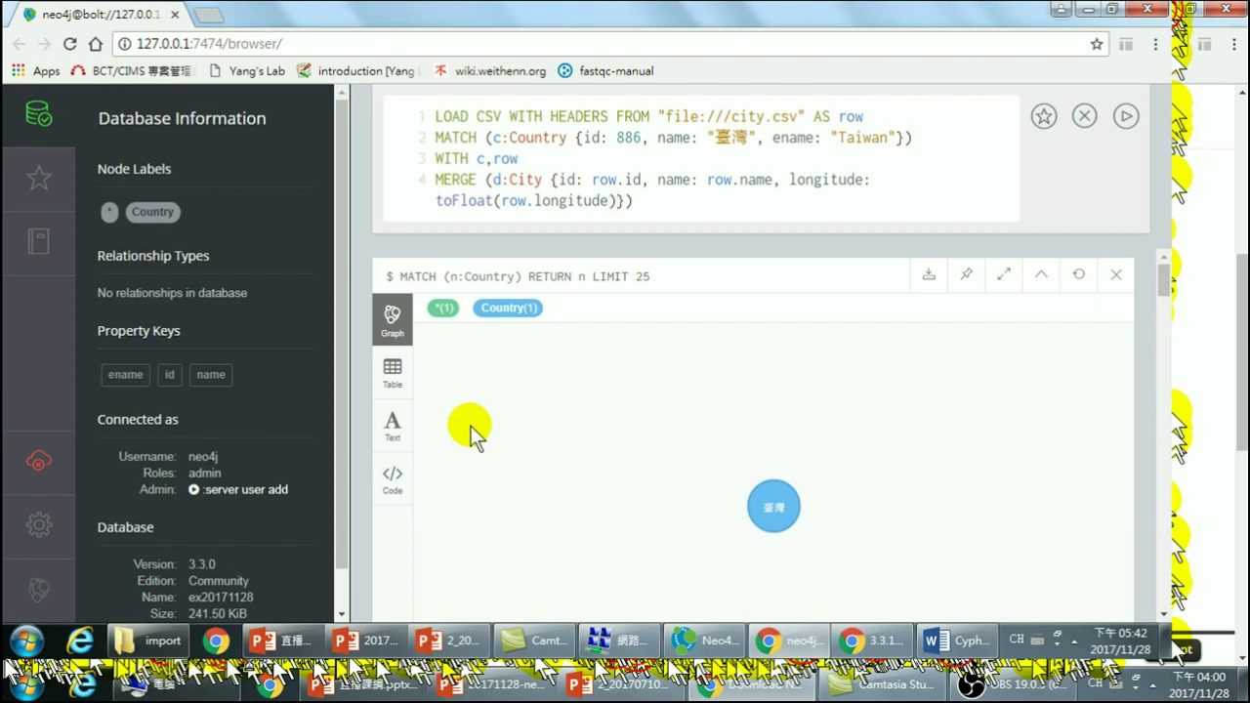
Append latitude: toFloat(row.latitude) after the longitude entry in the City properties
{"action": "type", "text": ", latitude"}
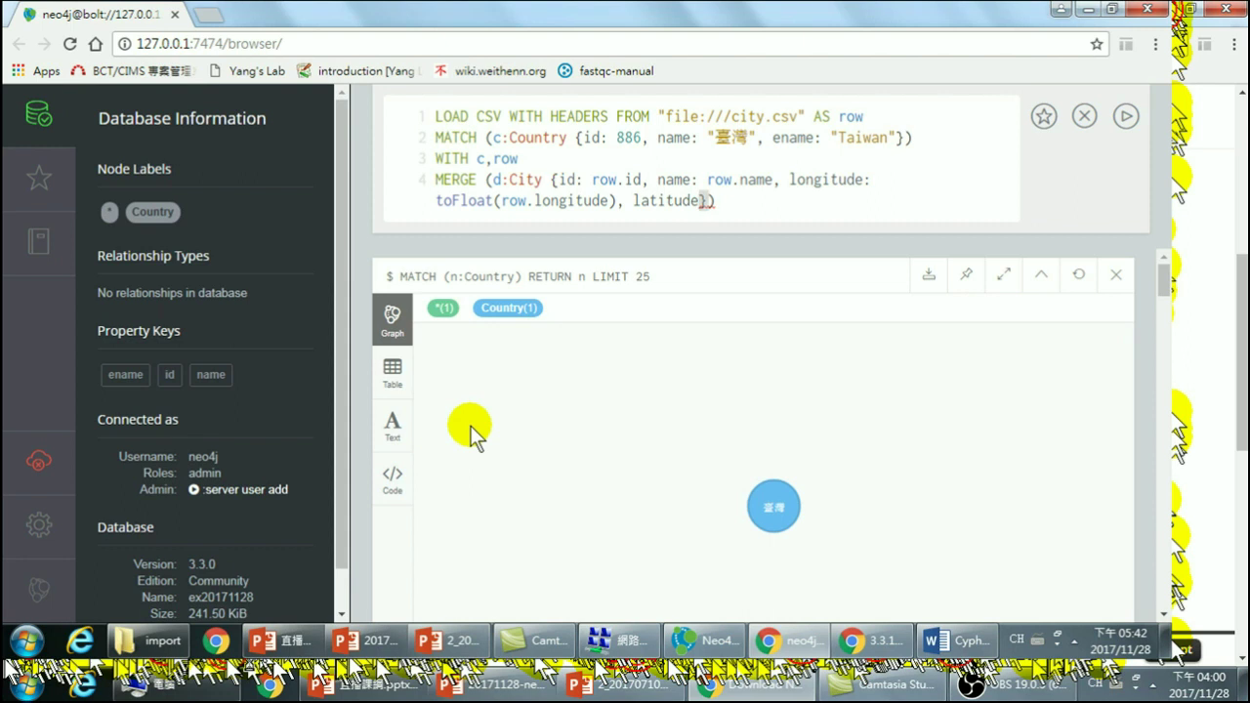
{"action": "type", "text": ": toFloat"}
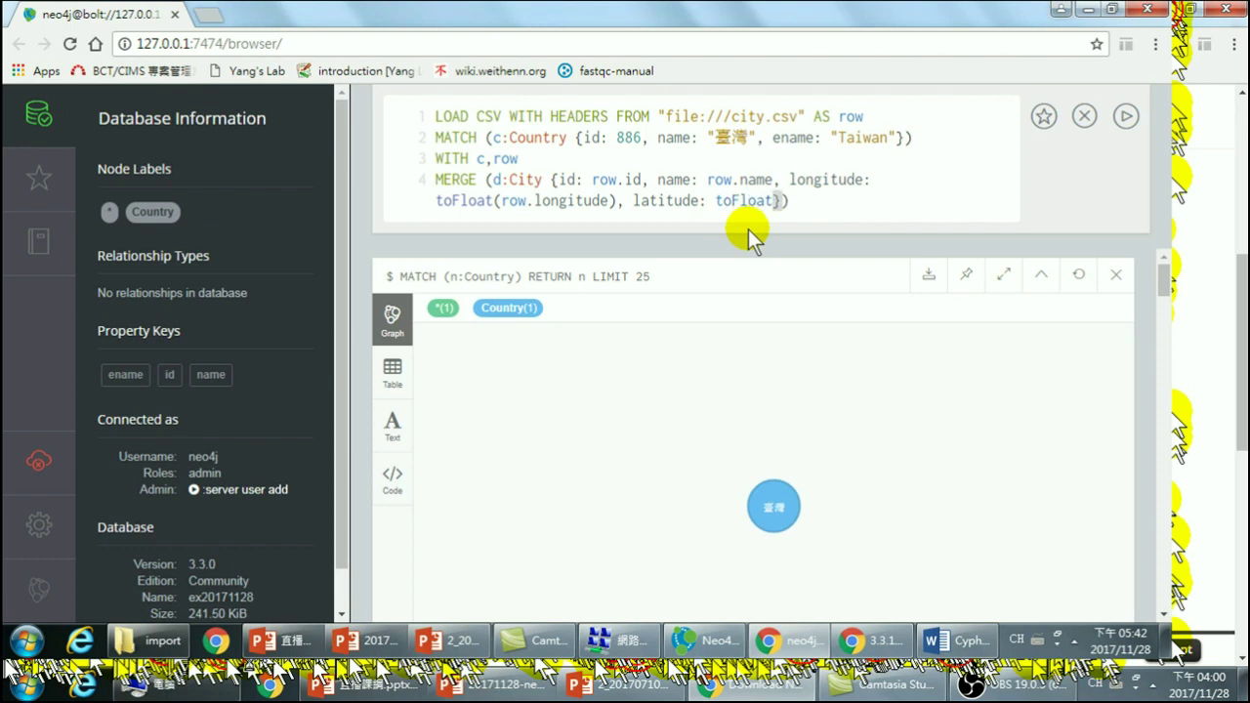
{"action": "type", "text": "(row."}
{"action": "type", "text": "latitud"}
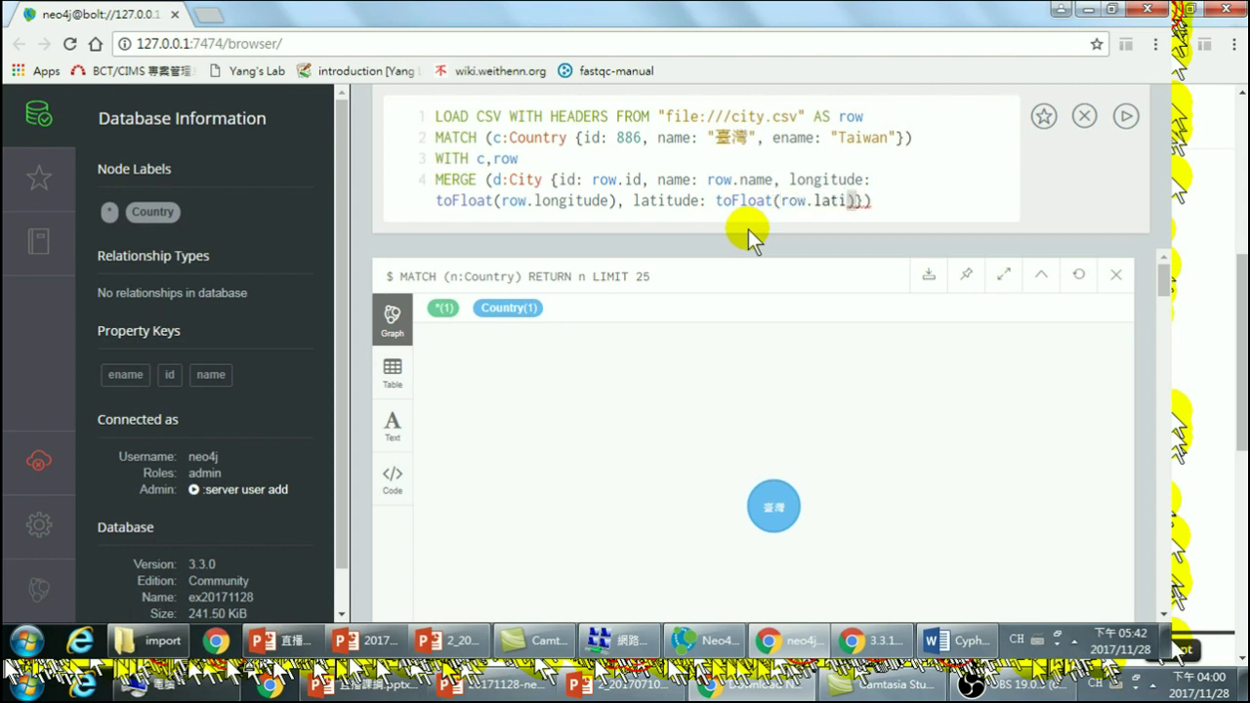
{"action": "type", "text": "e"}
{"action": "left_click", "coordinate": [912, 201]}
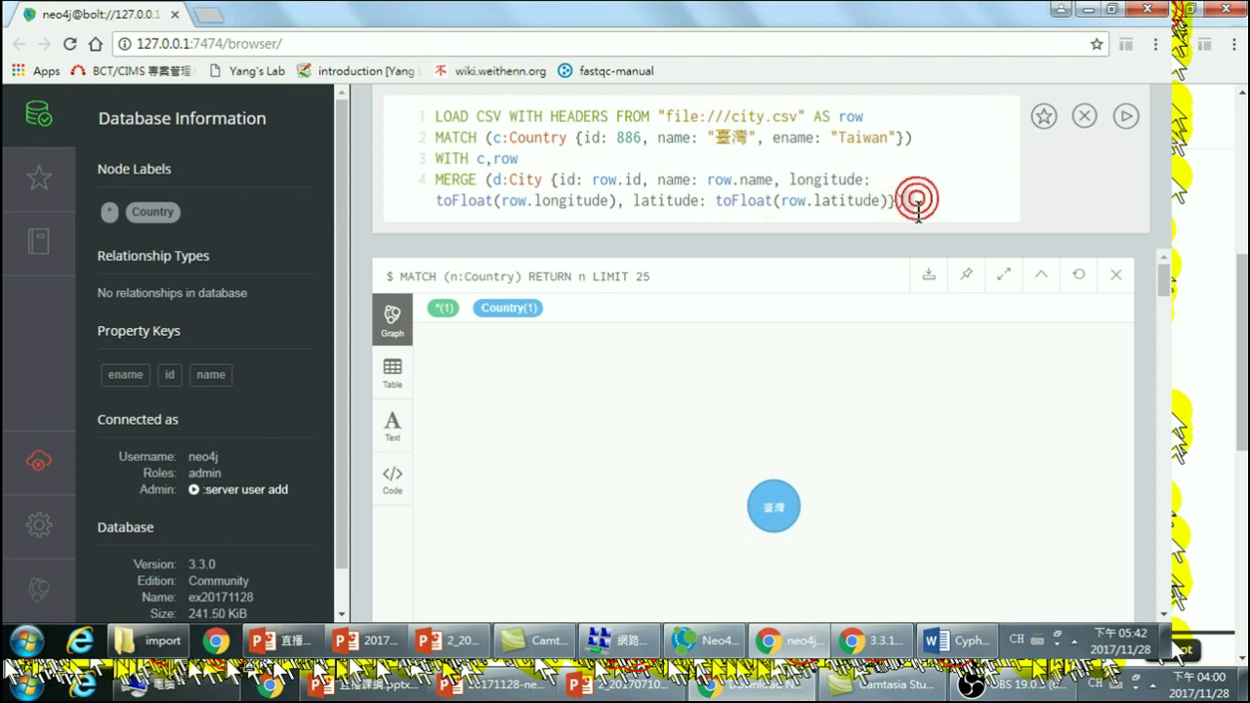
Add a fifth line MERGE (d)-[]-() with an empty relationship and target node
{"action": "key", "text": "Return"}
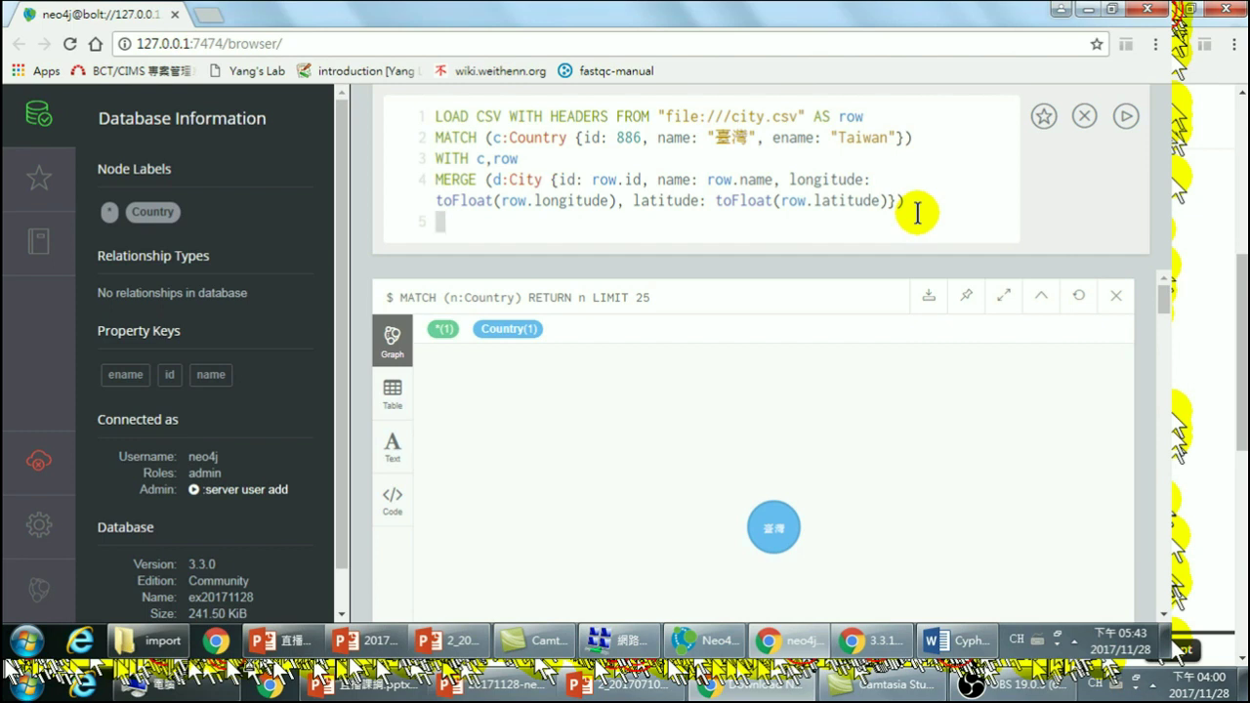
{"action": "type", "text": "MERGE"}
{"action": "type", "text": "()"}
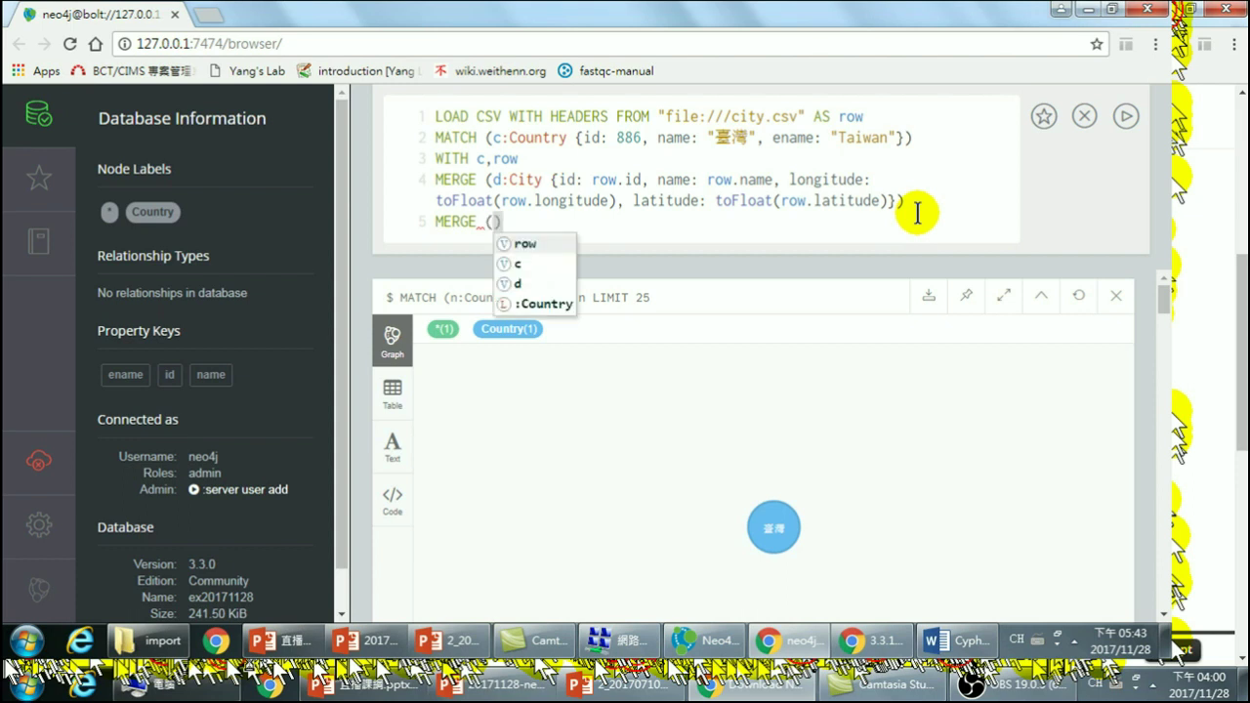
{"action": "type", "text": "d"}
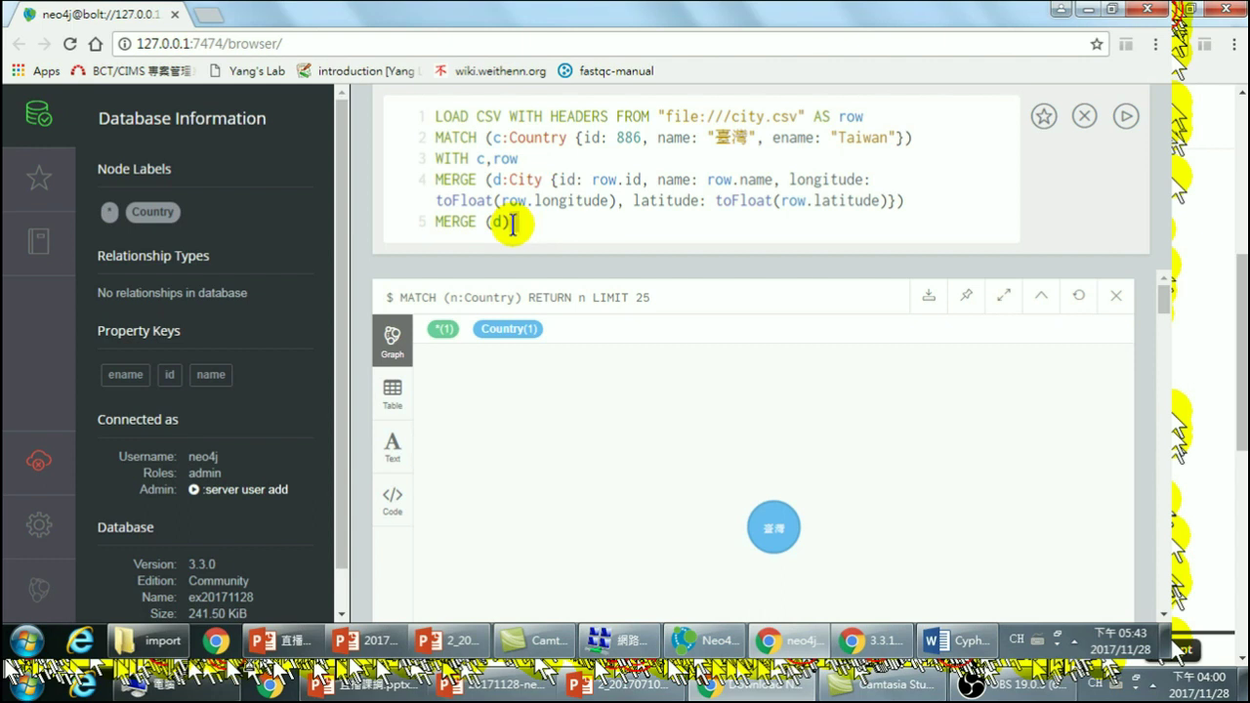
{"action": "type", "text": "-["}
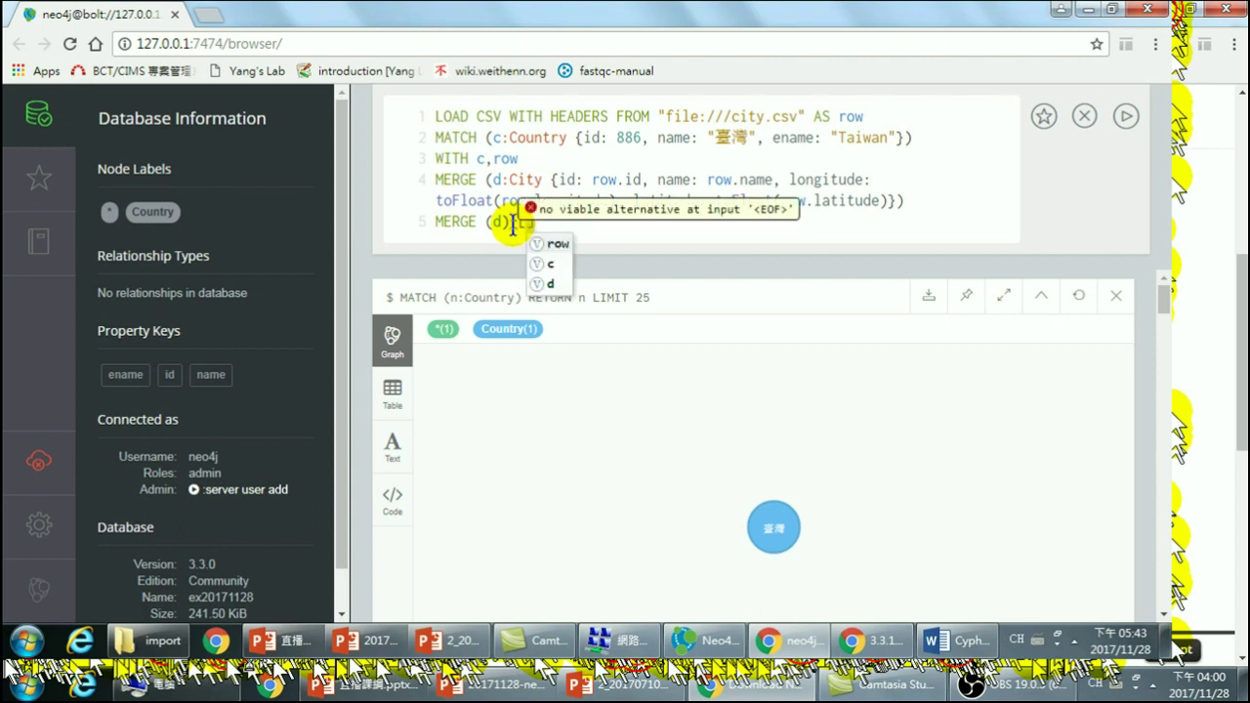
{"action": "left_click", "coordinate": [568, 223]}
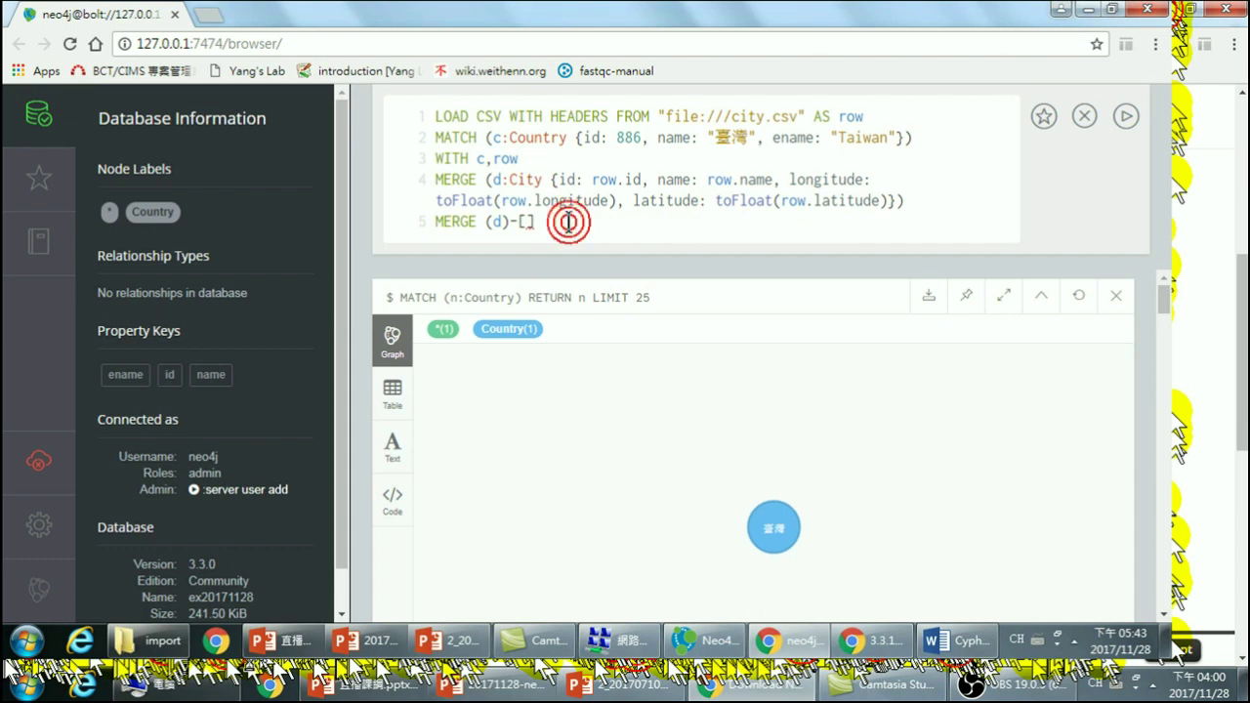
{"action": "type", "text": "-("}
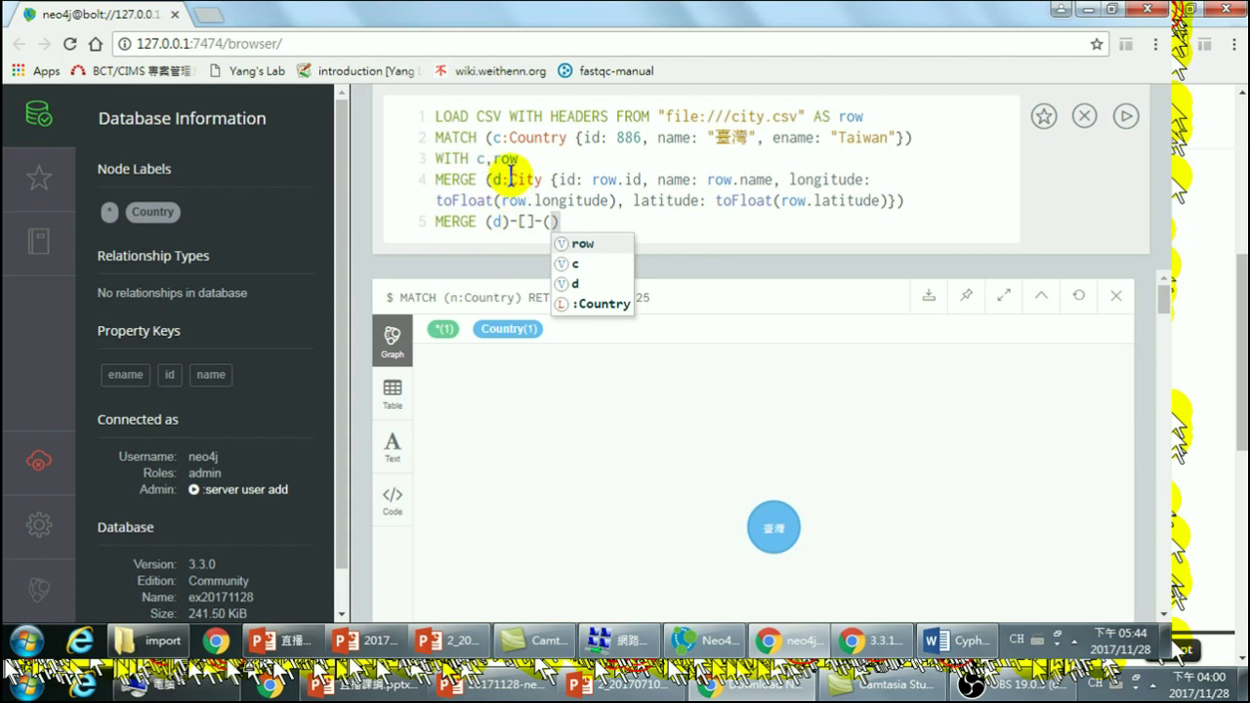
Complete line 5 as MERGE (d)-[r:BELONG {created_by: "Ken"}]->(c)
{"action": "left_click", "coordinate": [527, 220]}
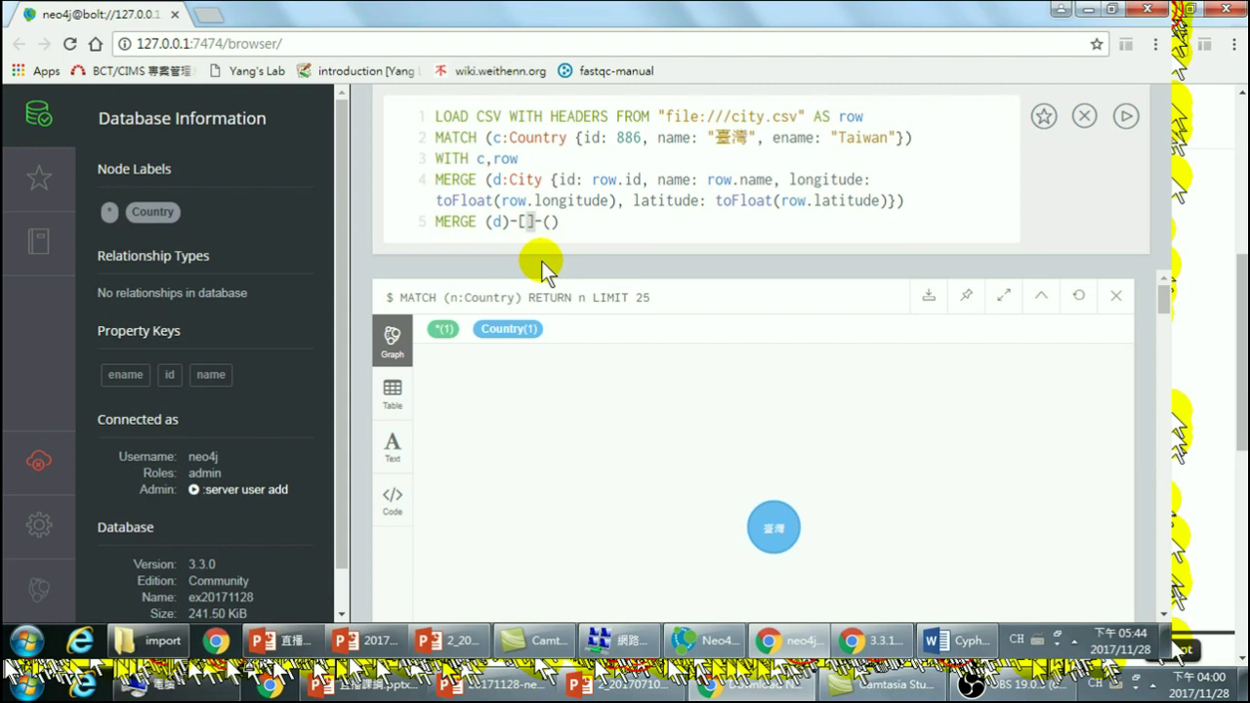
{"action": "type", "text": "r:"}
{"action": "type", "text": "BEL"}
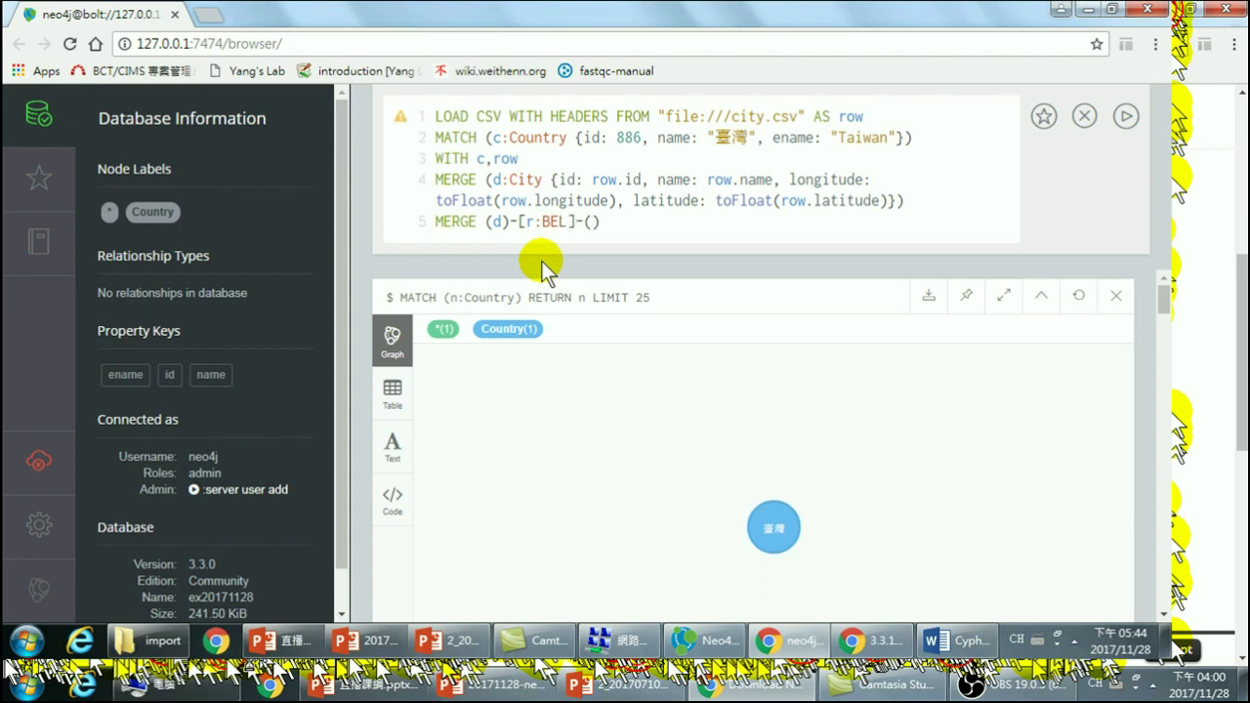
{"action": "type", "text": "ONG {"}
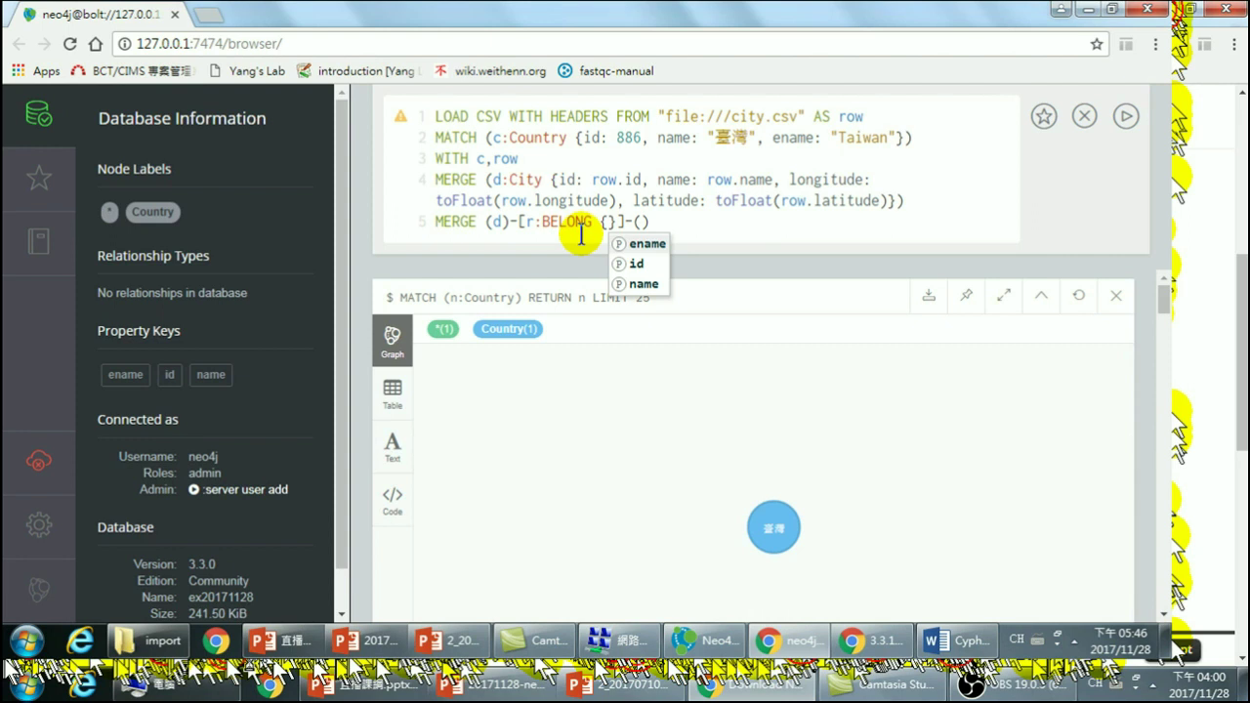
{"action": "type", "text": "created"}
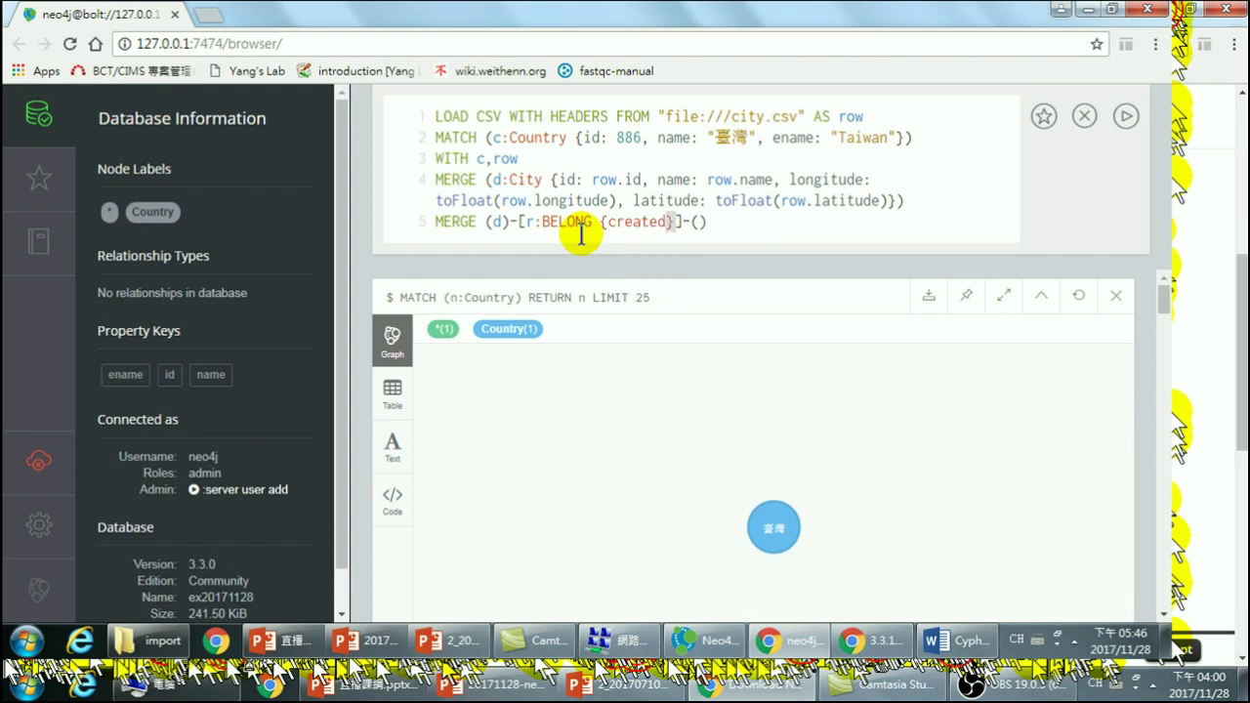
{"action": "type", "text": "_by:"}
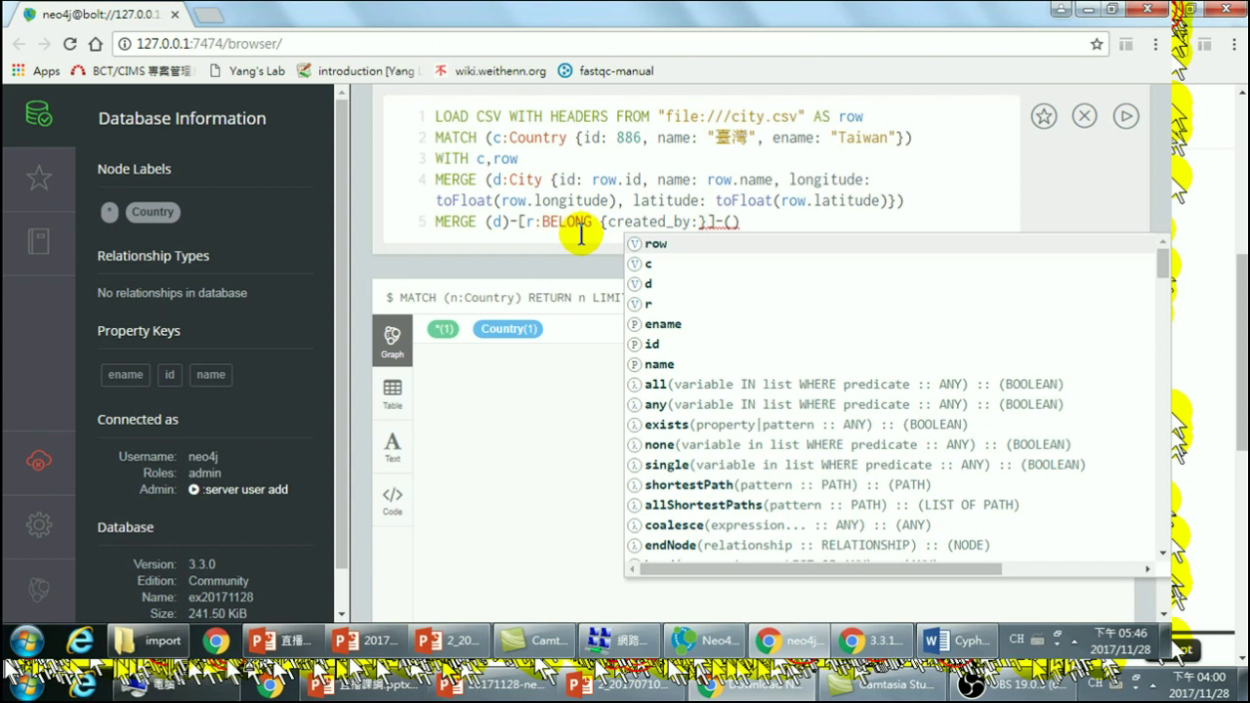
{"action": "type", "text": " \"Ken"}
{"action": "key", "text": "Right"}
{"action": "key", "text": "Right"}
{"action": "key", "text": "Right"}
{"action": "key", "text": "Right"}
{"action": "key", "text": "Right"}
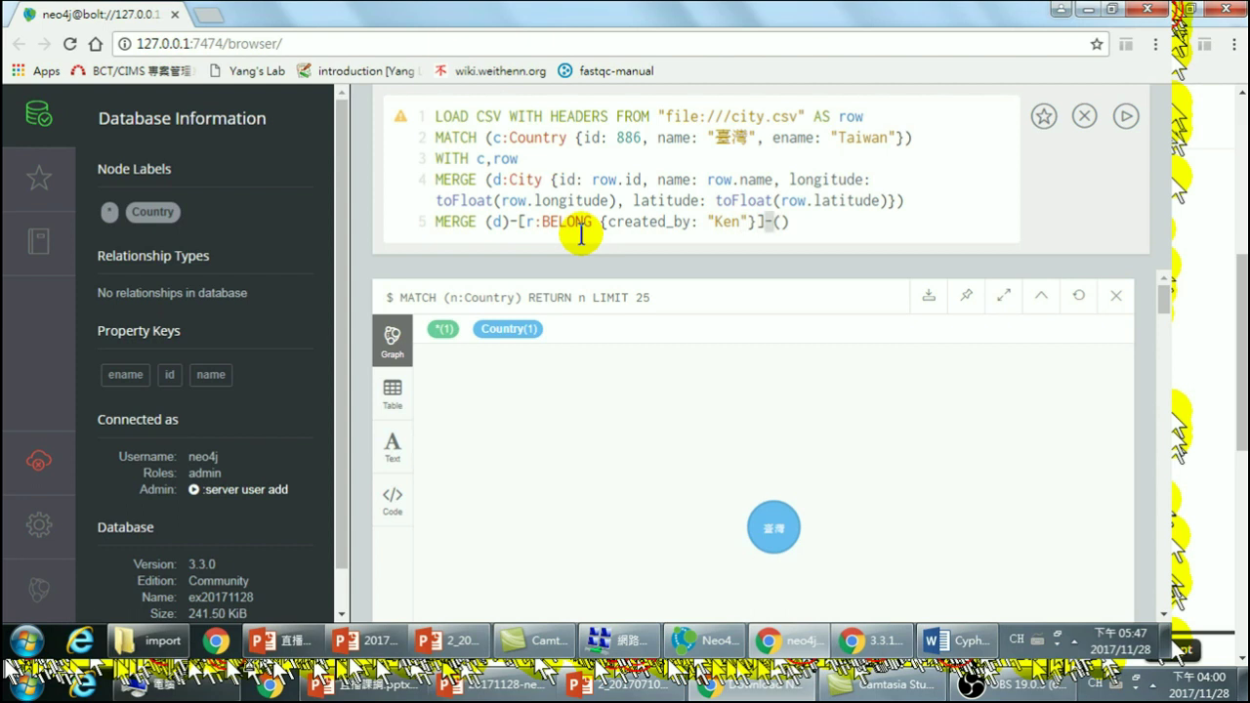
{"action": "type", "text": ">"}
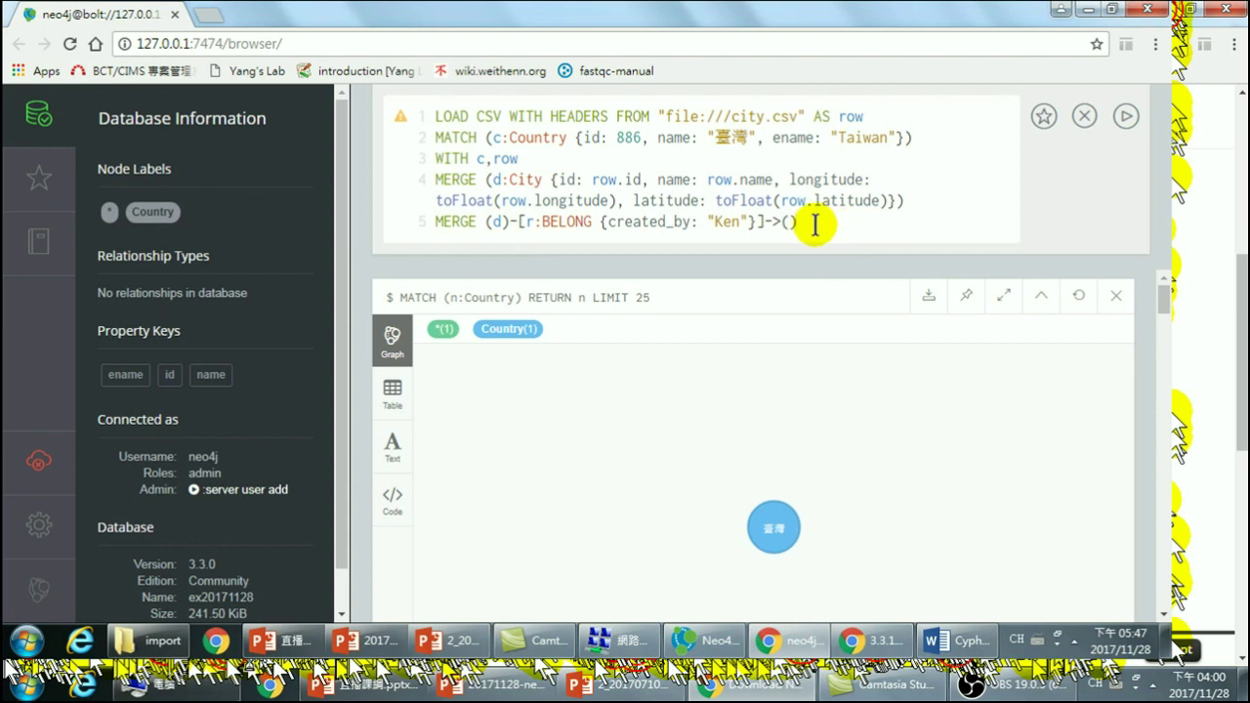
{"action": "type", "text": "c"}
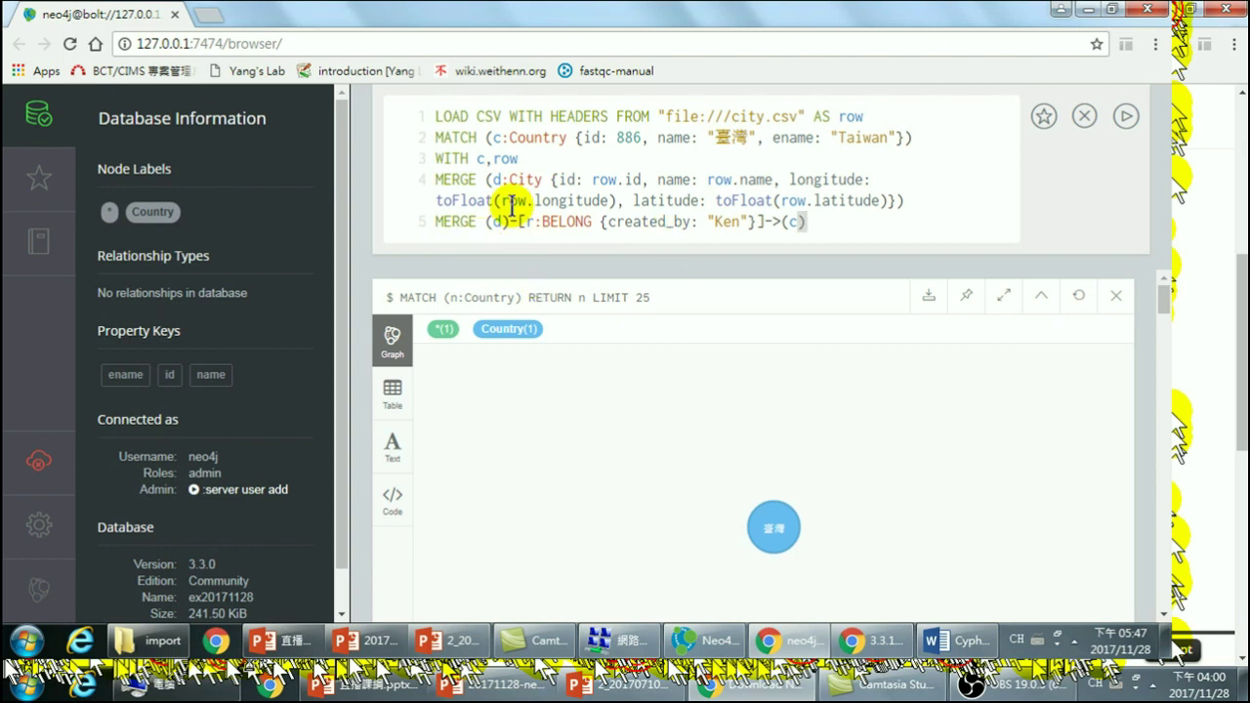
{"action": "left_click", "coordinate": [507, 223]}
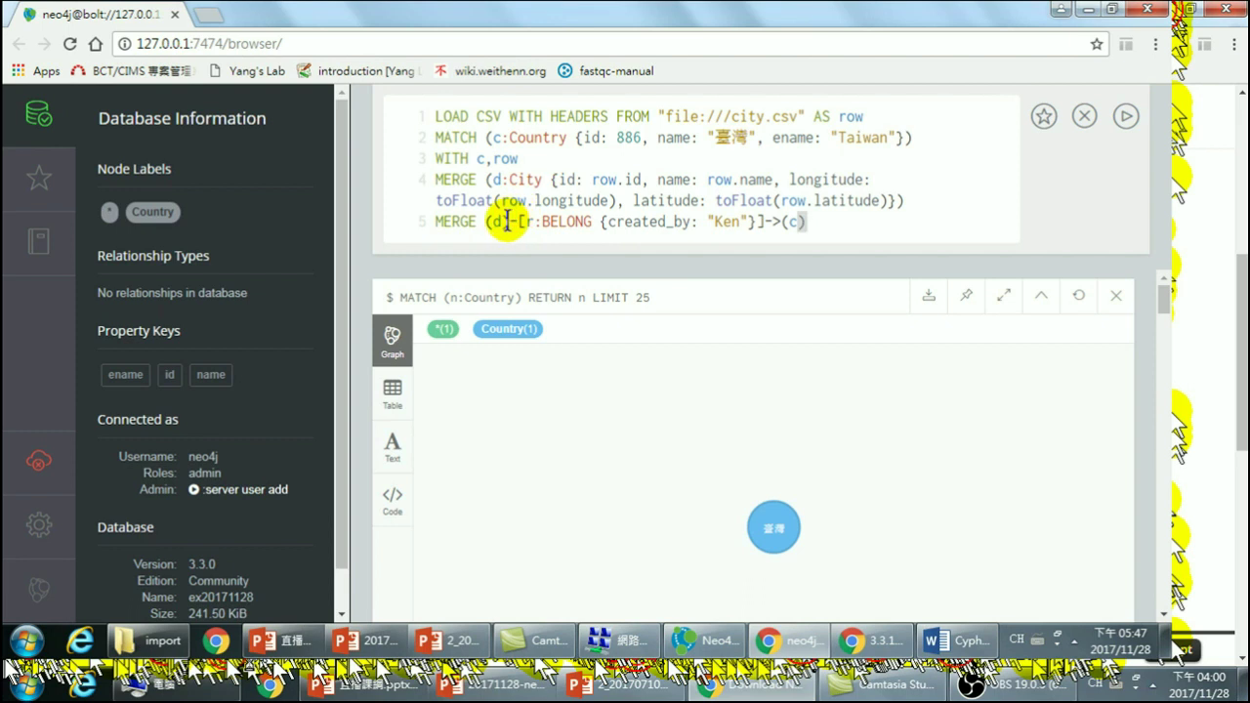
{"action": "type", "text": "-"}
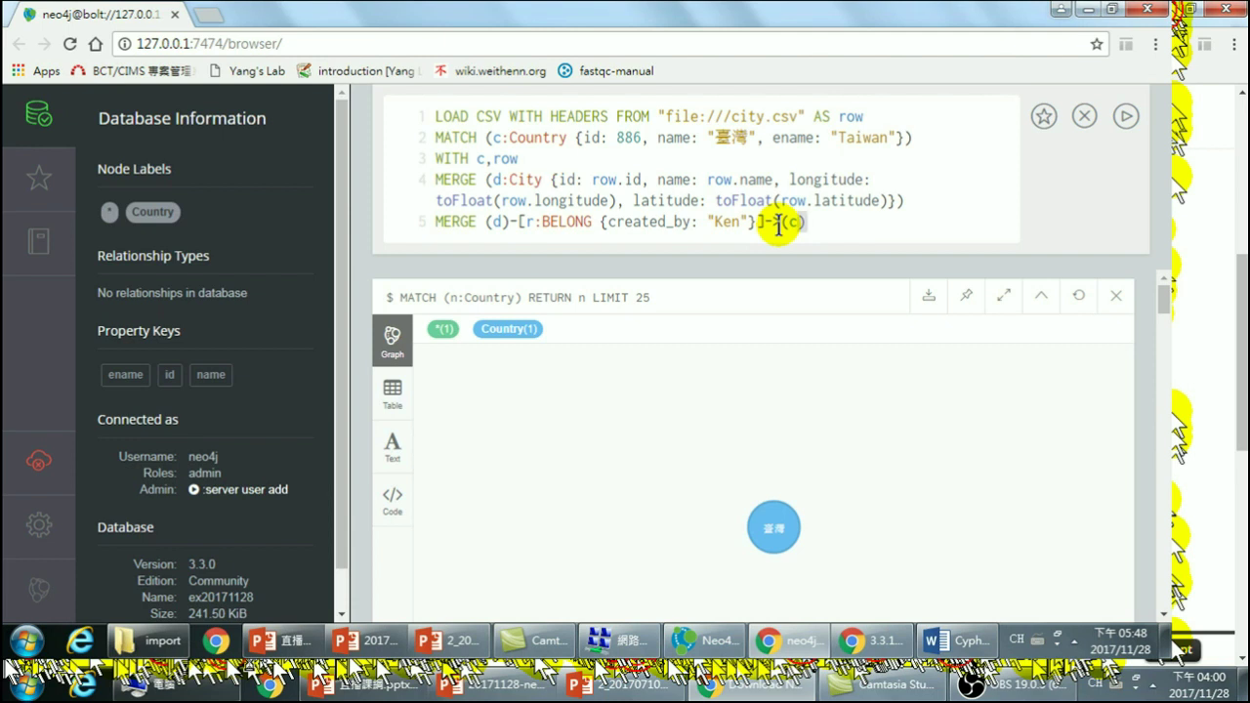
Run the city.csv LOAD CSV query, creating 22 City nodes and 22 relationships
{"action": "left_click", "coordinate": [1125, 117]}
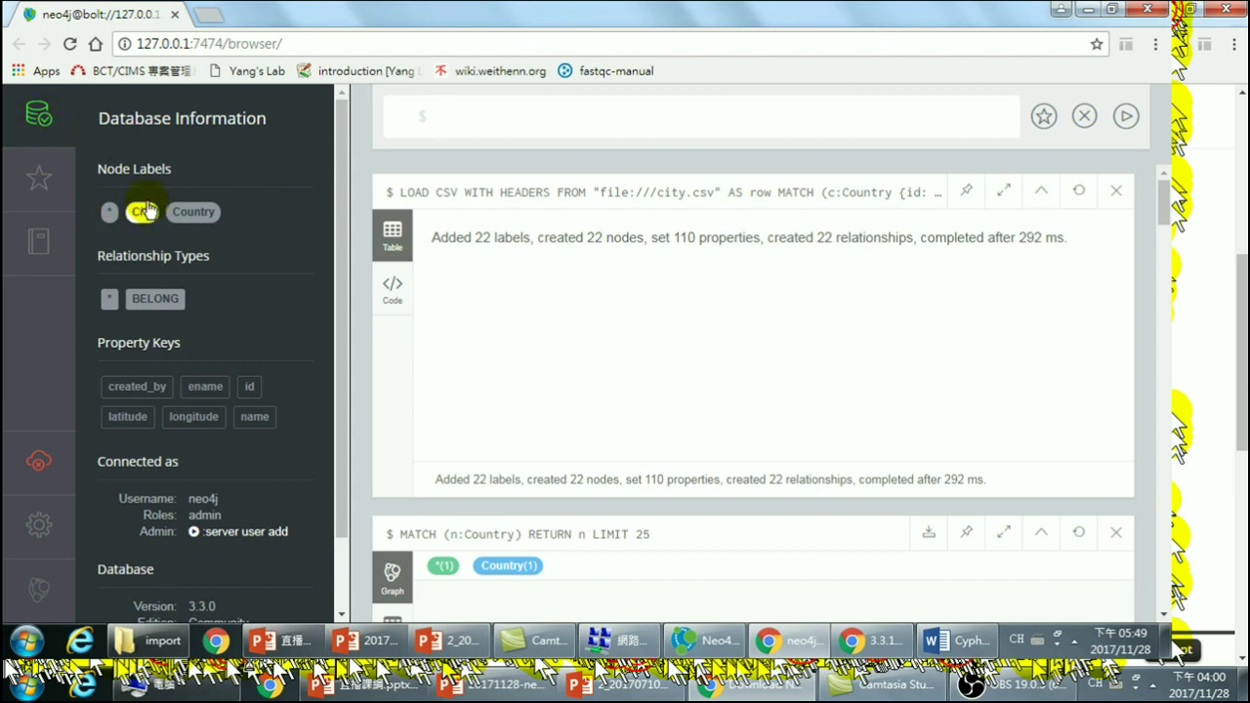
Graph the 22 City nodes, then the Country node, from the sidebar labels
{"action": "left_click", "coordinate": [135, 216]}
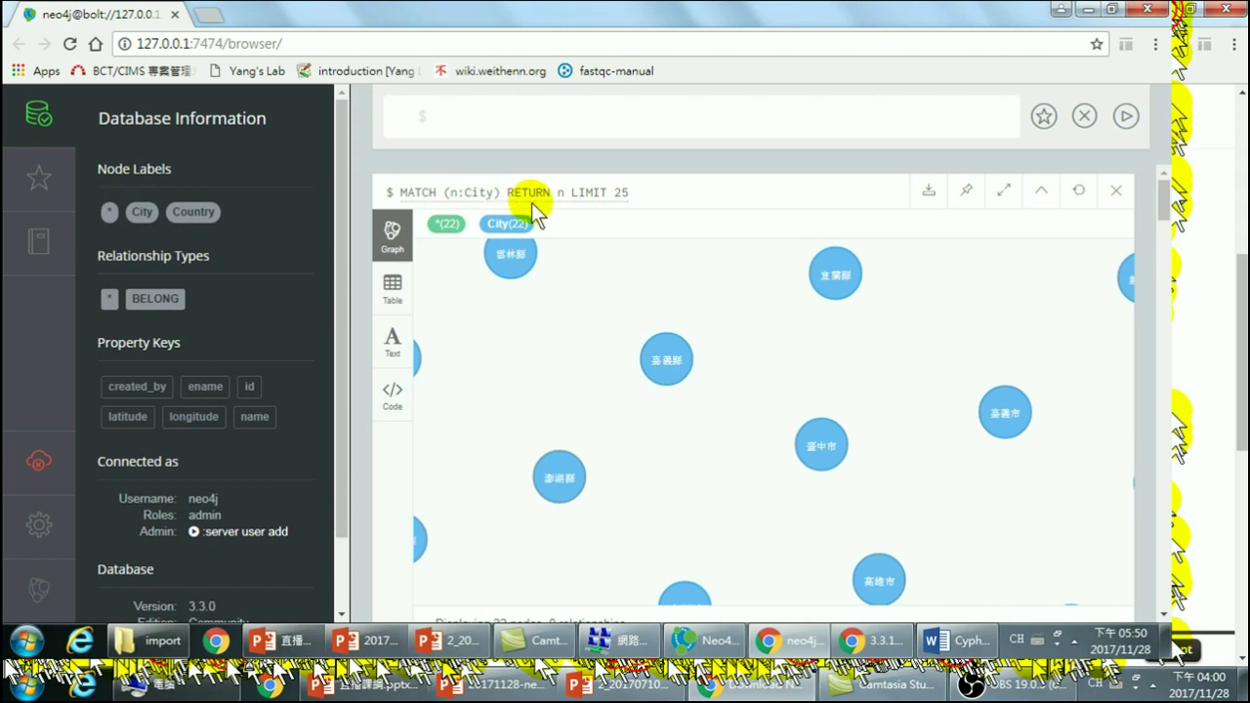
{"action": "left_click", "coordinate": [186, 215]}
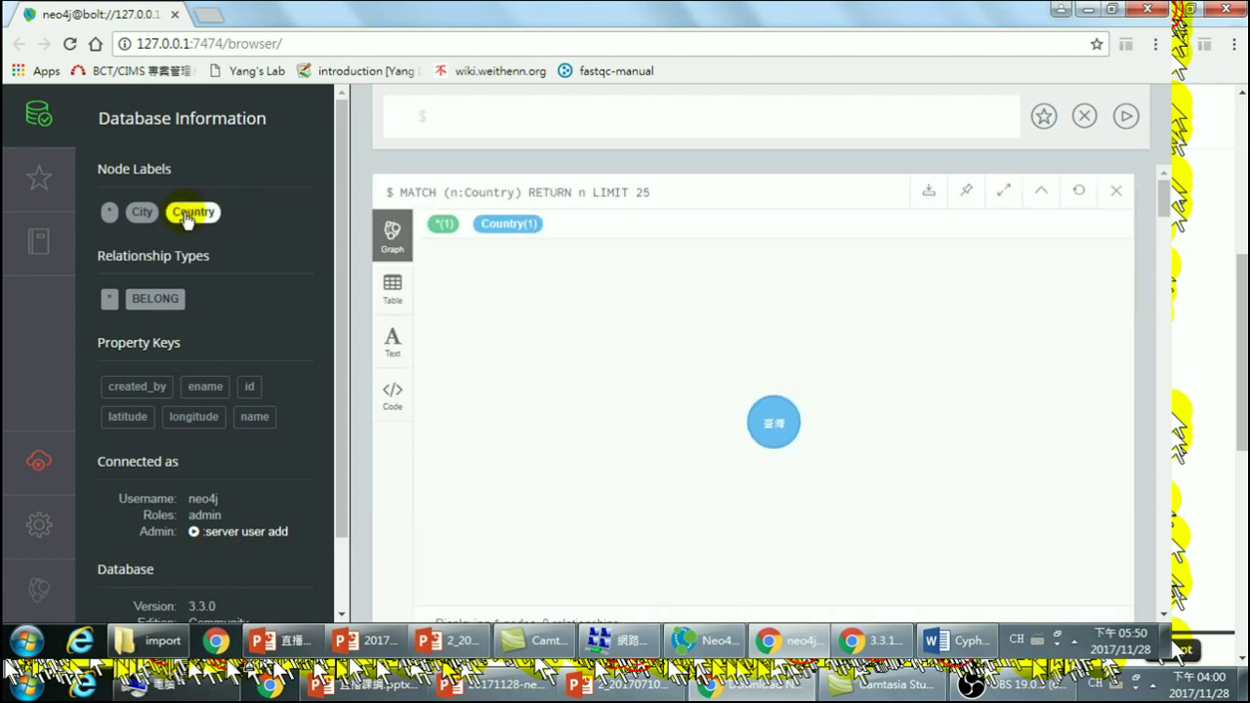
Graph all nodes with MATCH (n) RETURN n LIMIT 25 and inspect a BELONG edge
{"action": "left_click", "coordinate": [110, 213]}
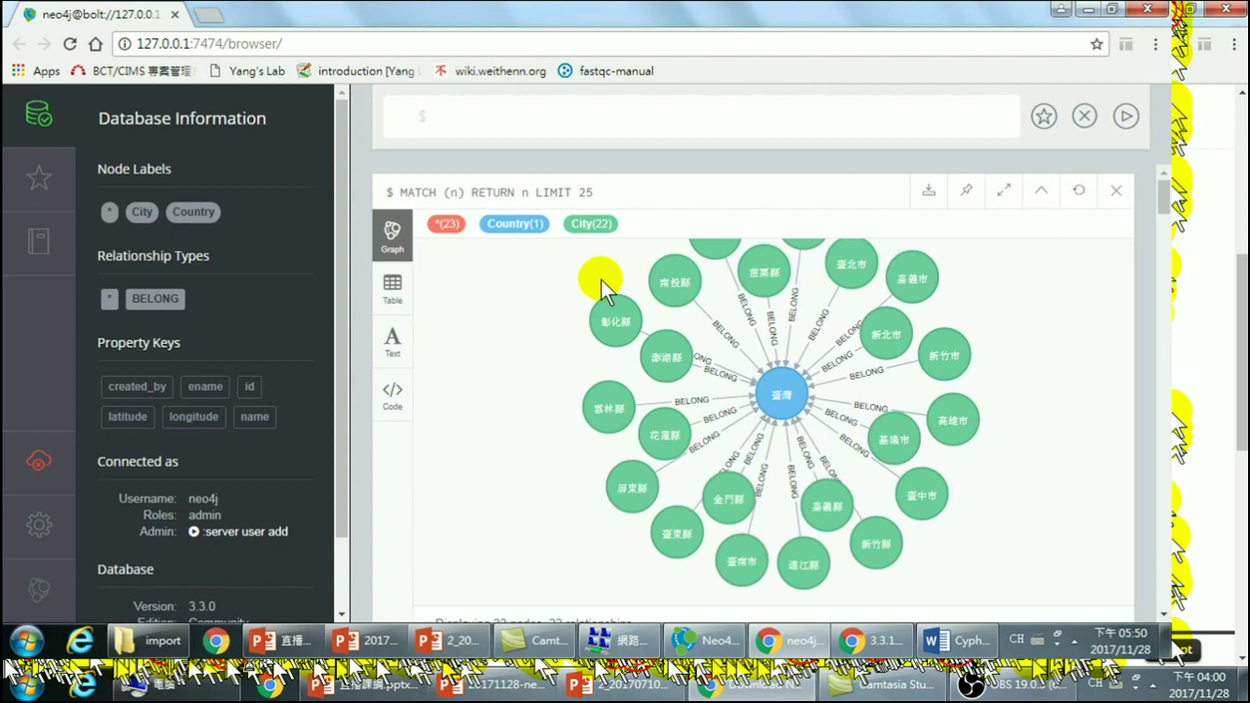
{"action": "mouse_move", "coordinate": [728, 335]}
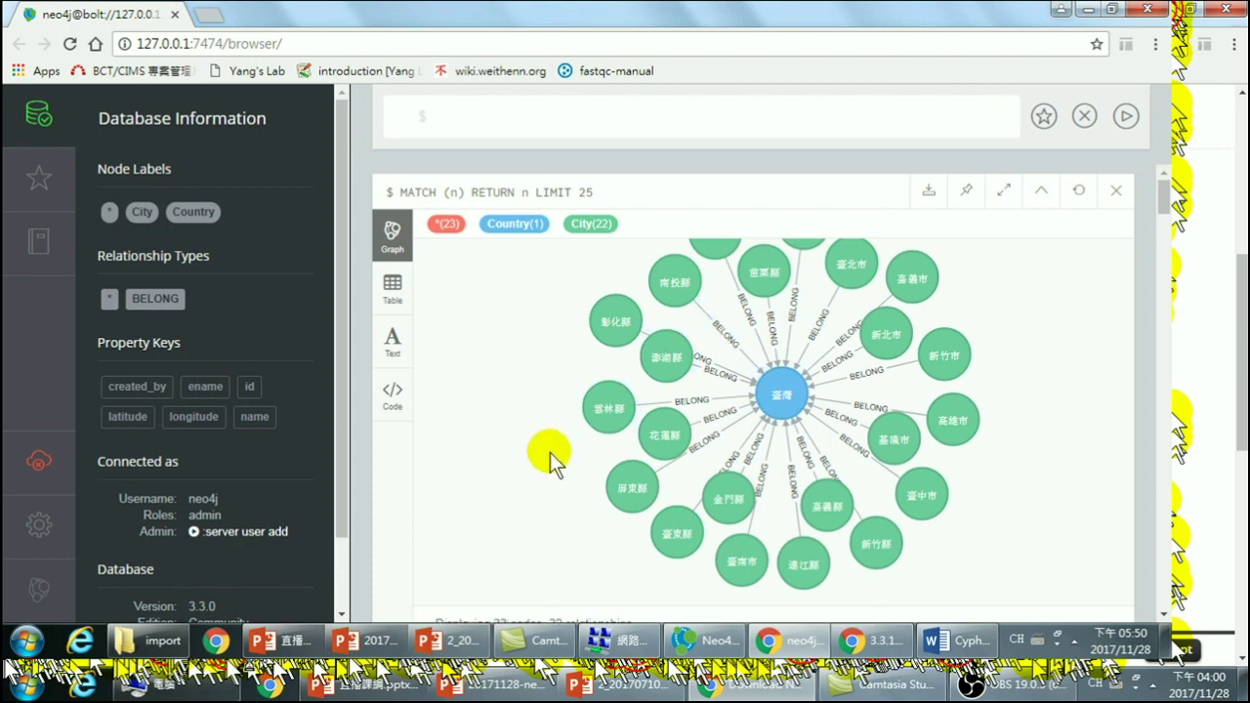
{"action": "left_click_drag", "start_coordinate": [1170, 205], "coordinate": [1173, 209]}
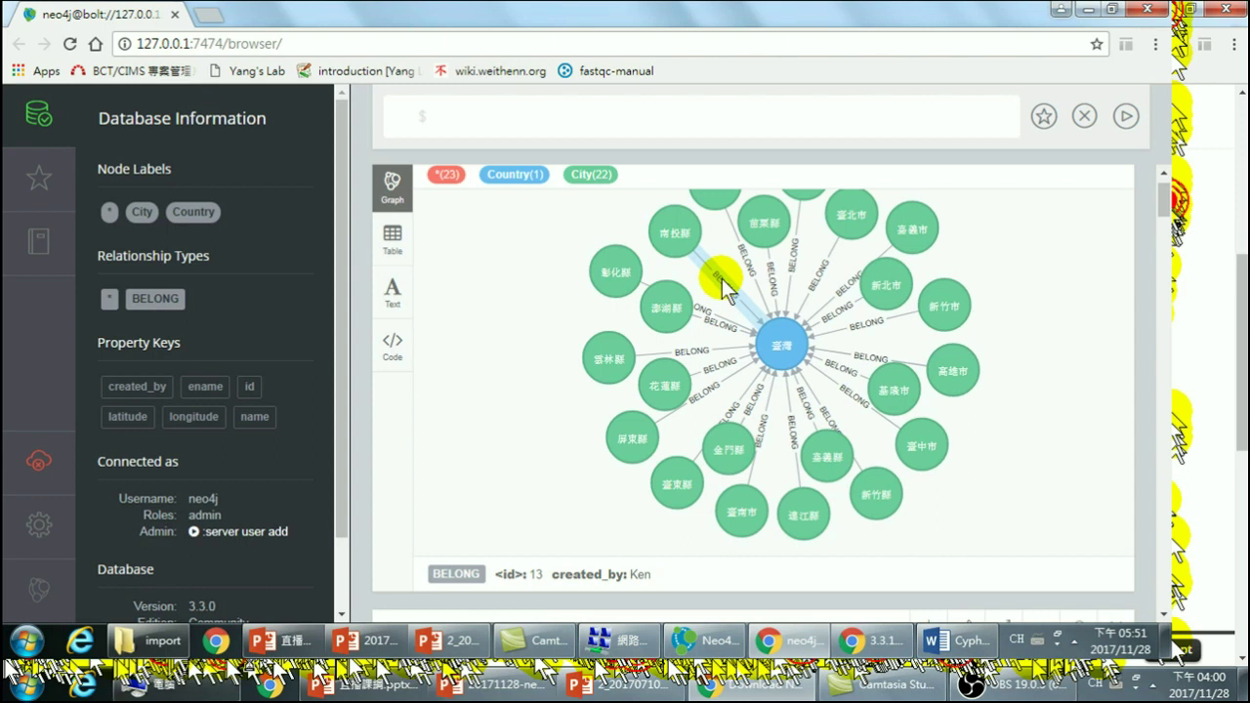
{"action": "scroll", "coordinate": [723, 283], "scroll_direction": "down", "scroll_amount": 4}
{"action": "scroll", "coordinate": [719, 359], "scroll_direction": "up", "scroll_amount": 5}
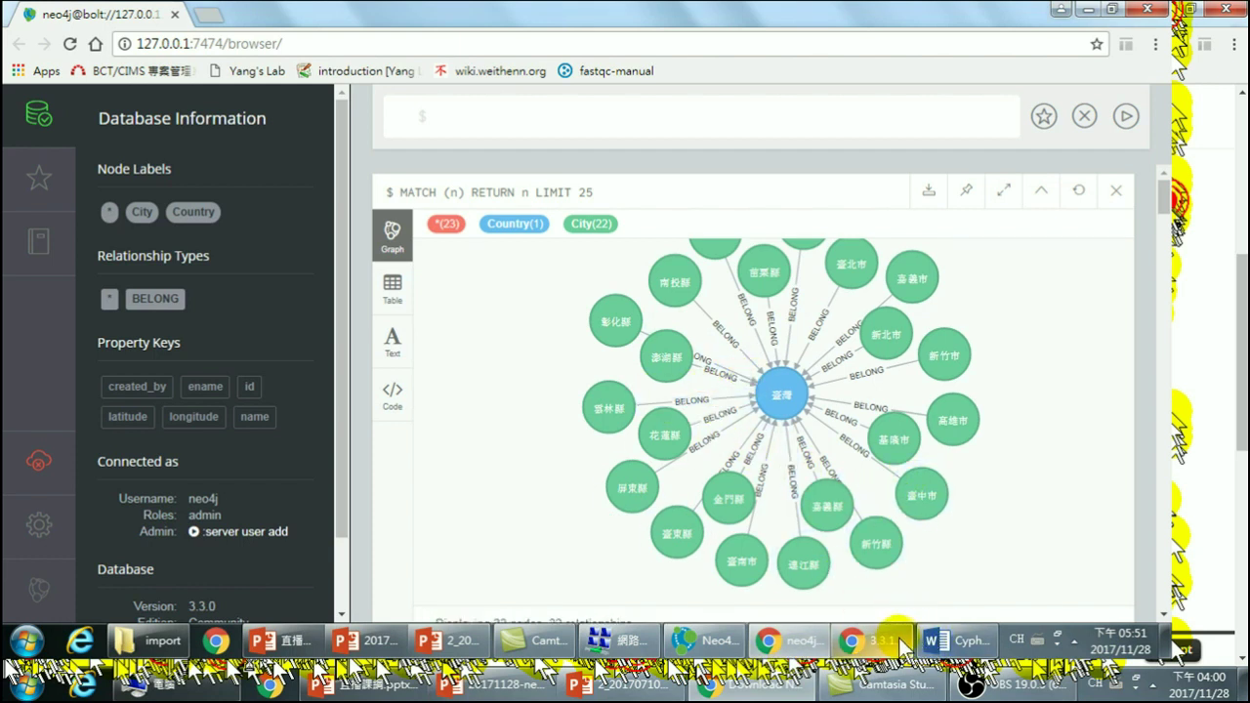
Browse Explorer to E:\Neo4j\cancer0629\import and select date.csv
{"action": "left_click", "coordinate": [706, 636]}
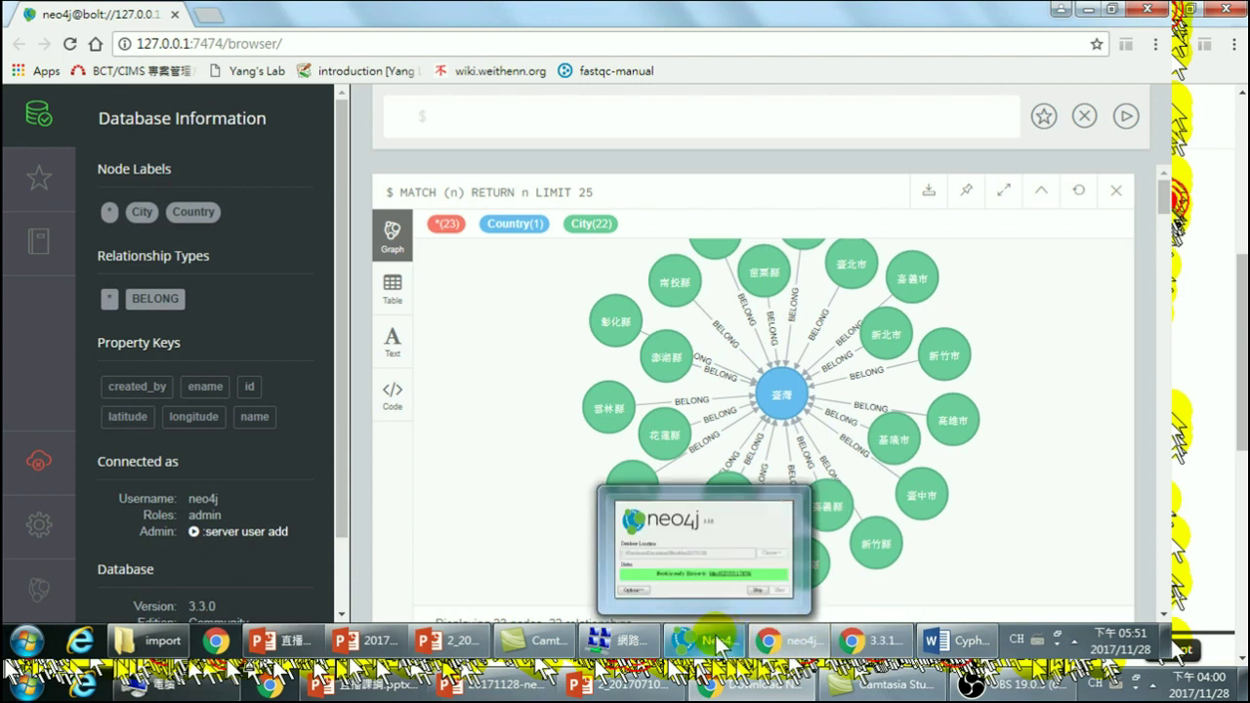
{"action": "left_click", "coordinate": [176, 557]}
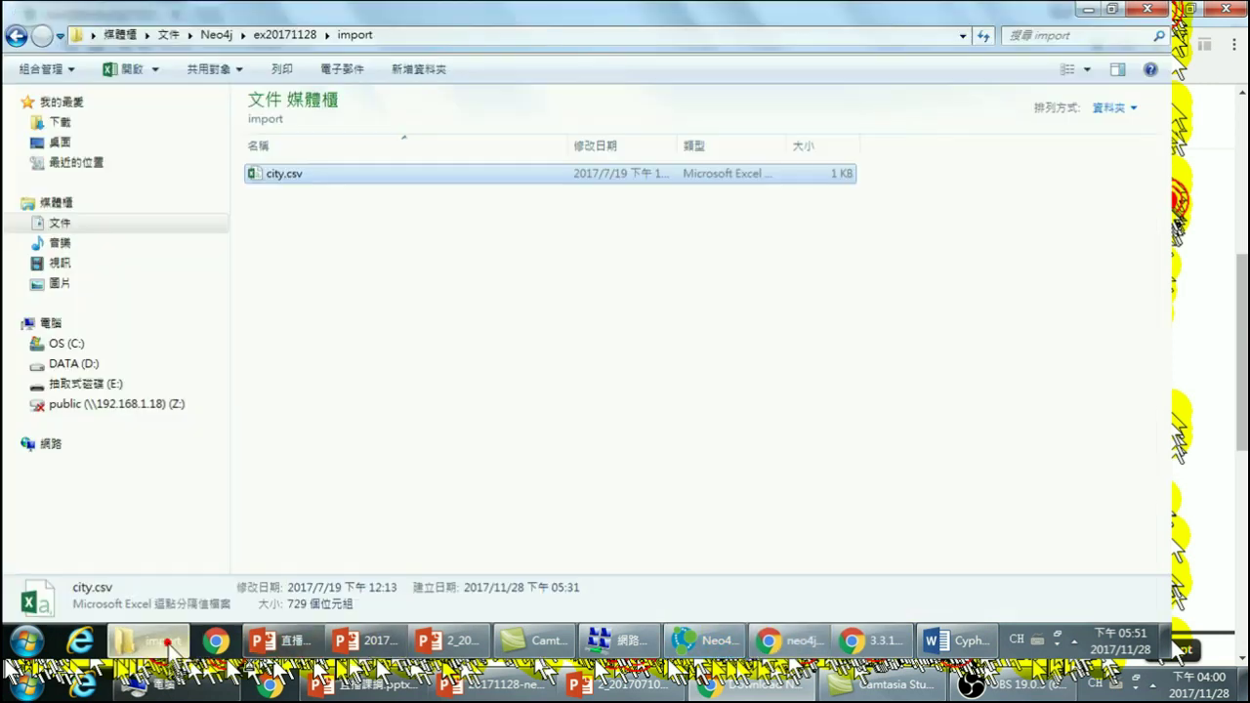
{"action": "left_click", "coordinate": [17, 36]}
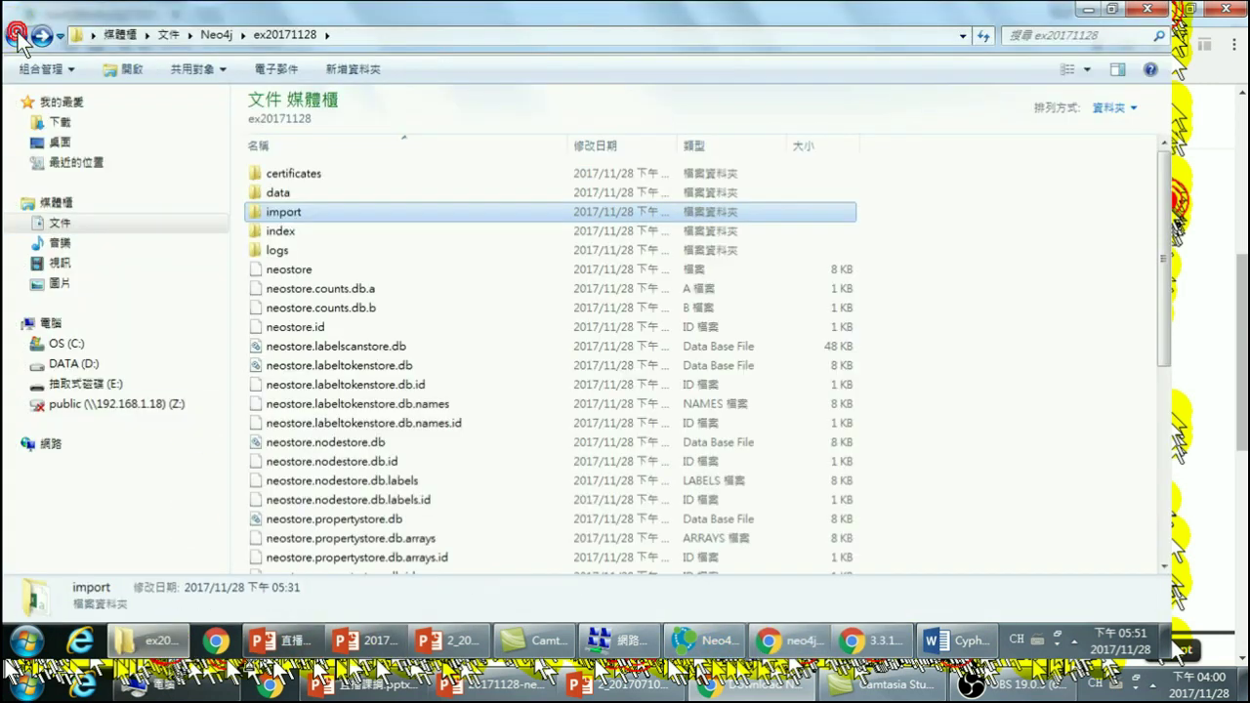
{"action": "left_click", "coordinate": [85, 383]}
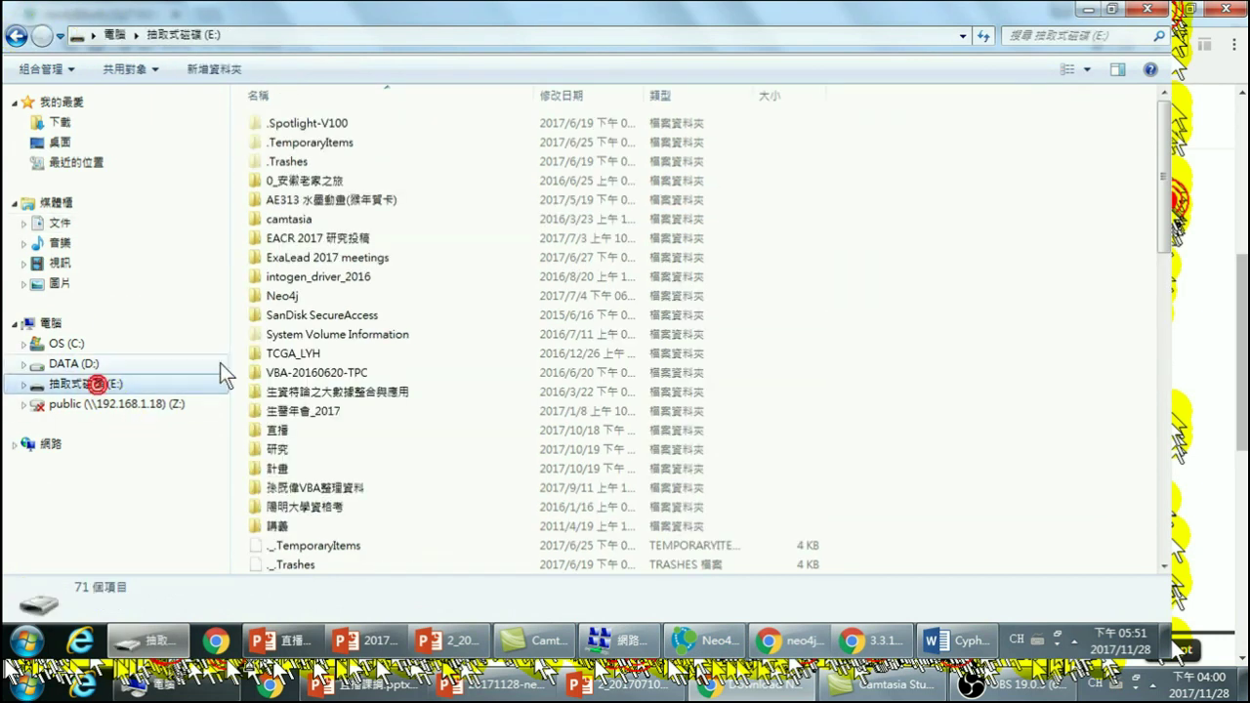
{"action": "left_click", "coordinate": [283, 301]}
{"action": "double_click", "coordinate": [283, 301]}
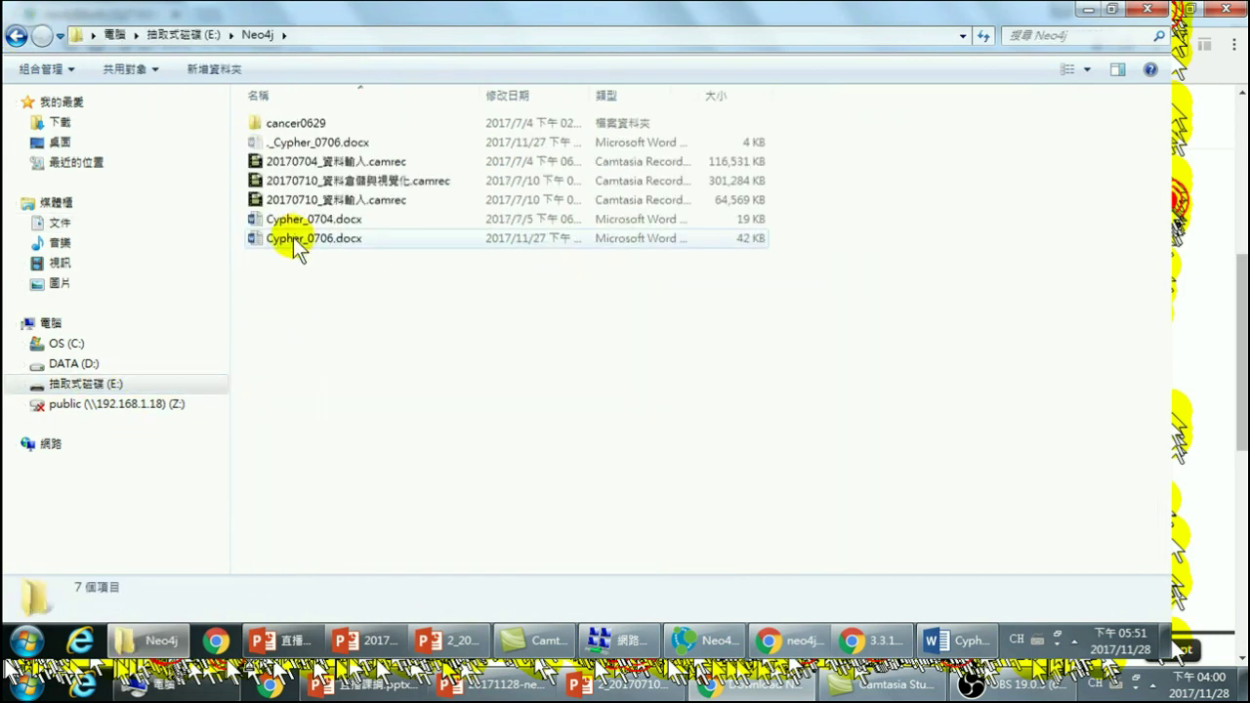
{"action": "double_click", "coordinate": [278, 125]}
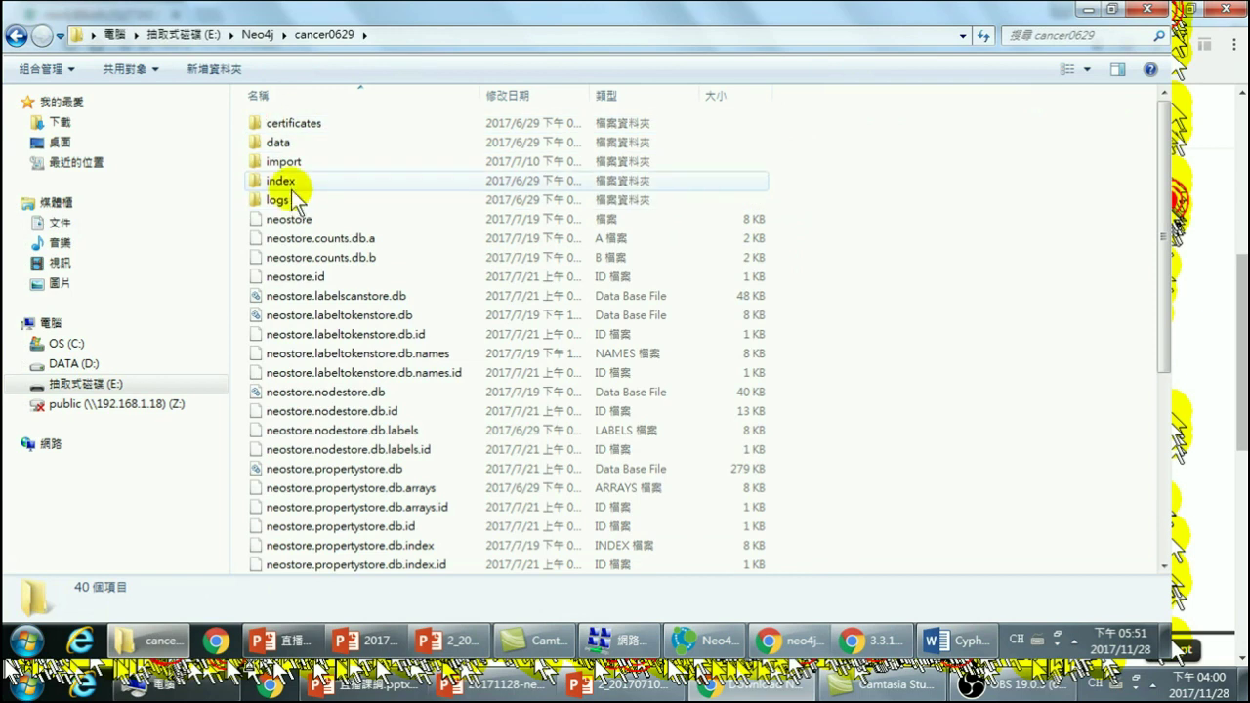
{"action": "double_click", "coordinate": [284, 162]}
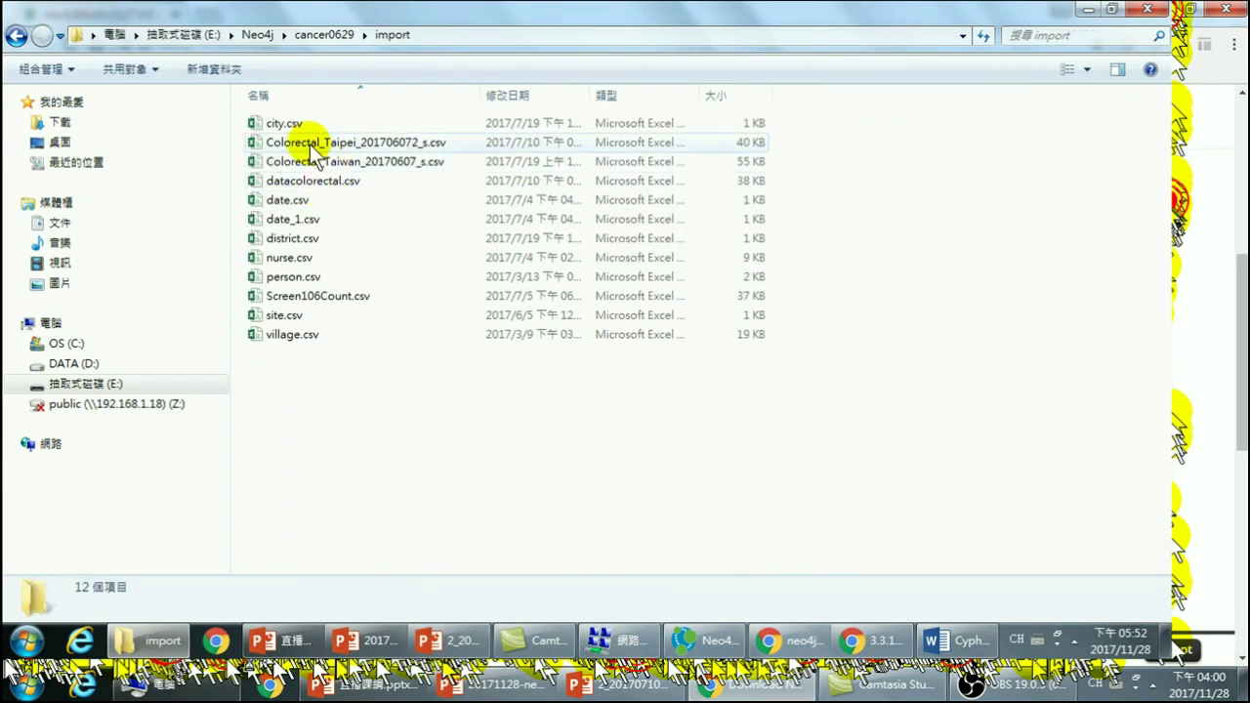
{"action": "left_click", "coordinate": [289, 202]}
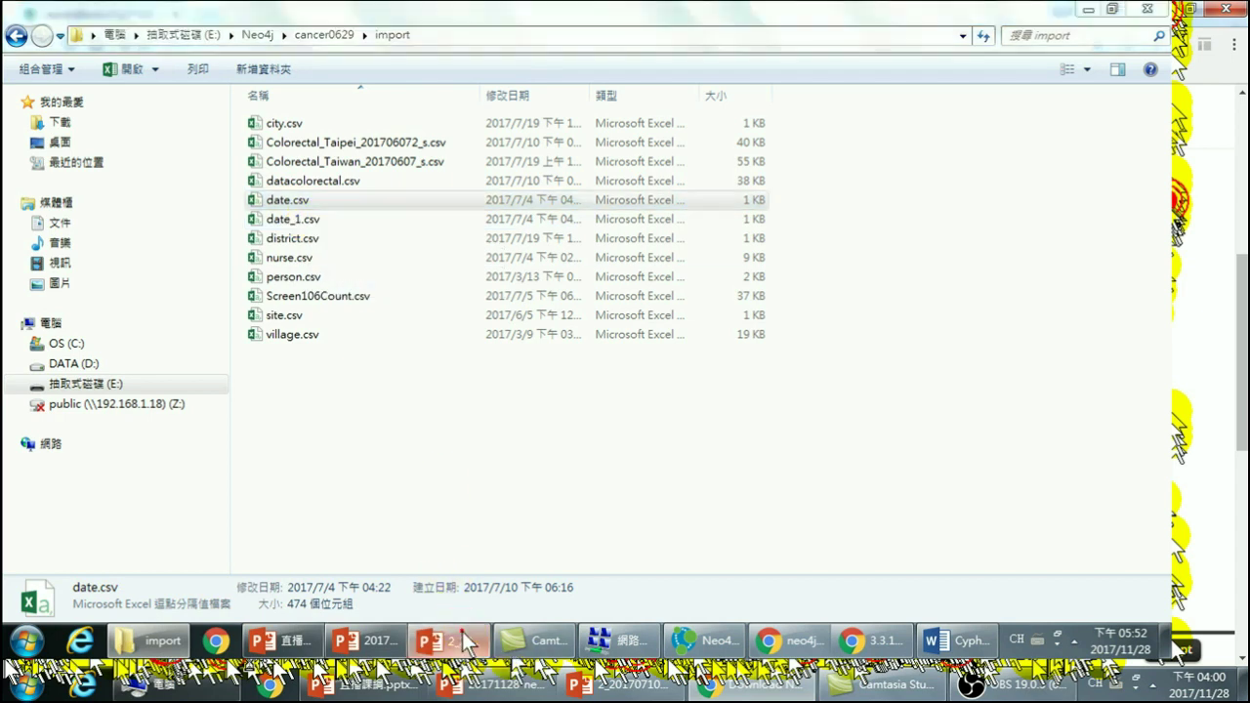
{"action": "left_click", "coordinate": [462, 637]}
View slide 2's cancer screening data diagram, then return to the import folder
{"action": "left_click", "coordinate": [94, 282]}
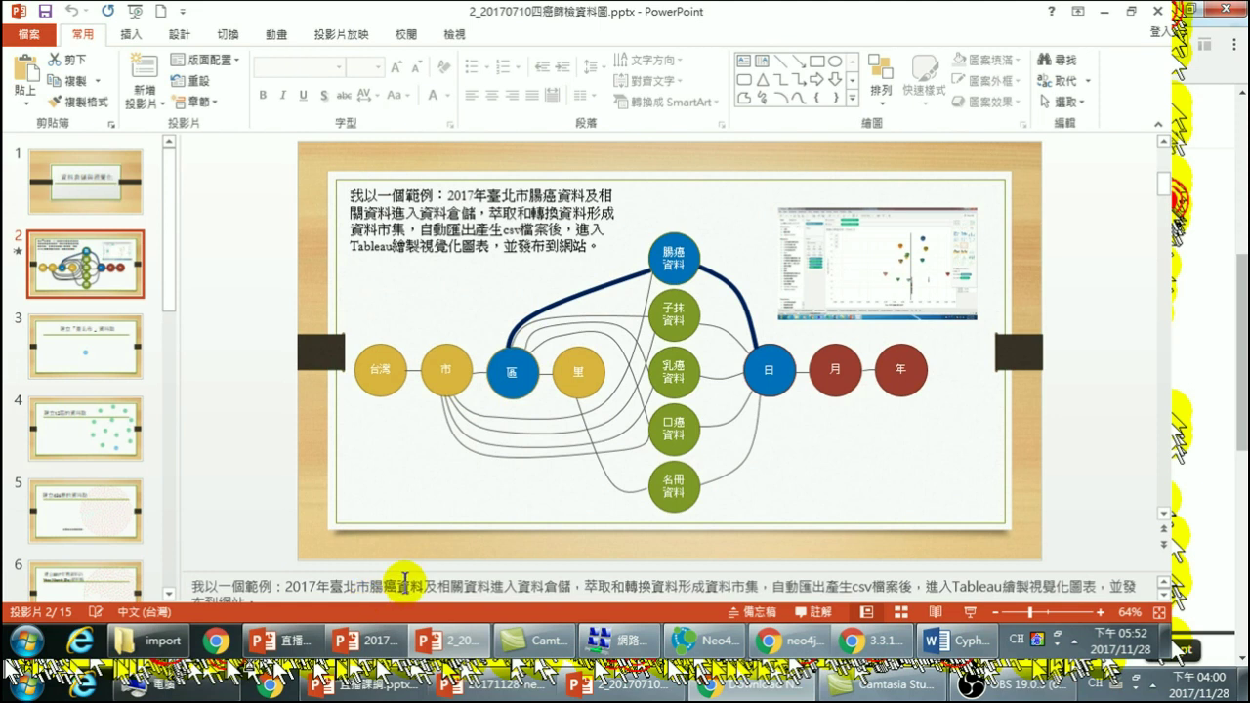
{"action": "left_click", "coordinate": [159, 643]}
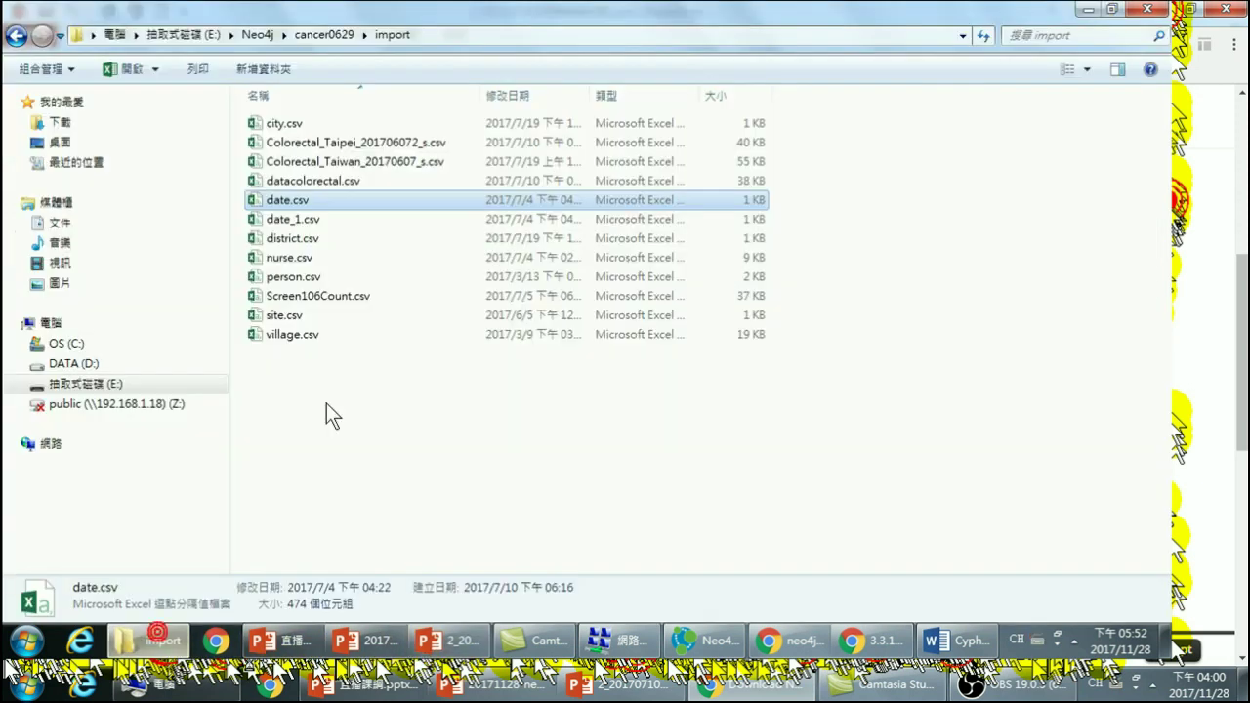
Open district.csv in Excel to check district coordinates, then show the Cypher DELETE docs
{"action": "double_click", "coordinate": [291, 239]}
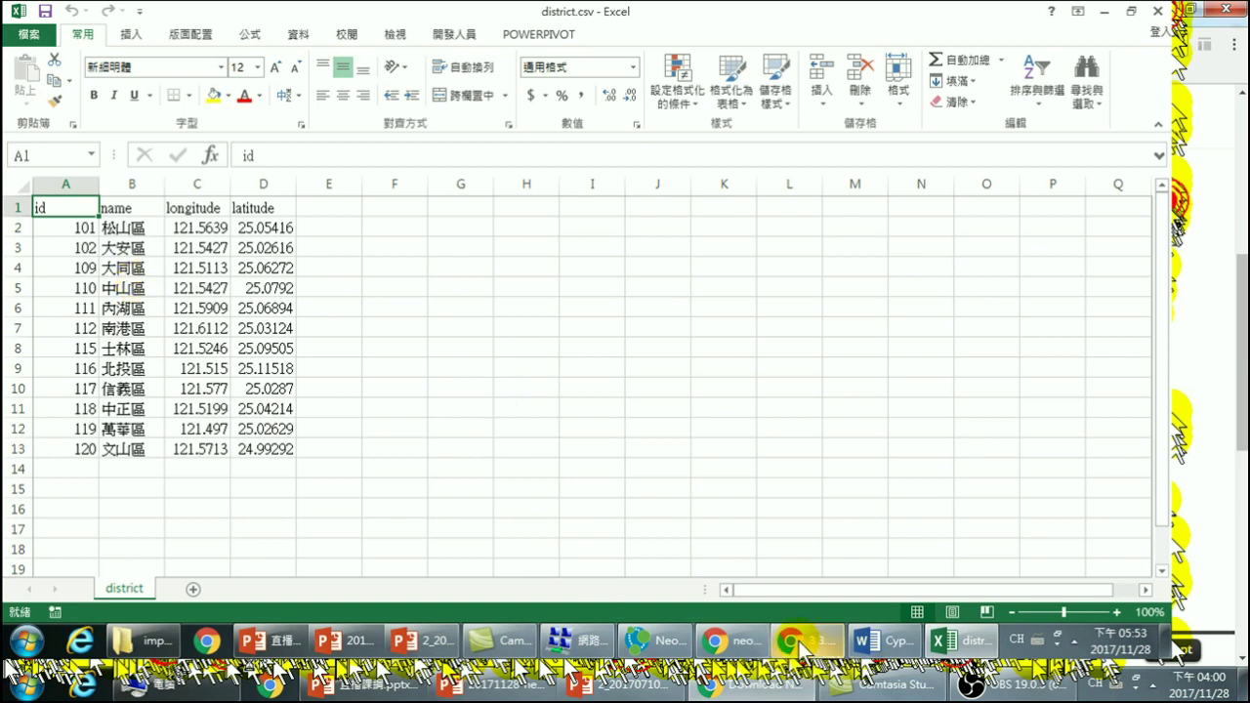
{"action": "left_click", "coordinate": [799, 644]}
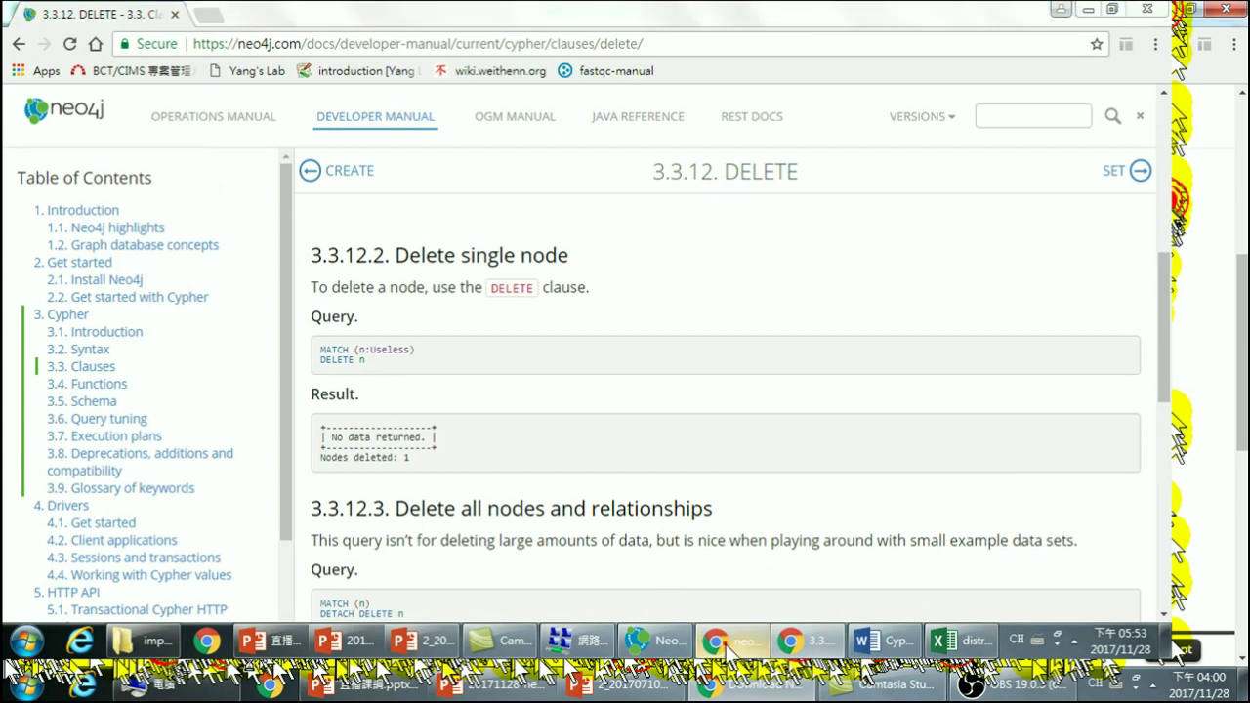
Return to Neo4j Browser and review the City graph and city.csv import summary
{"action": "left_click", "coordinate": [728, 646]}
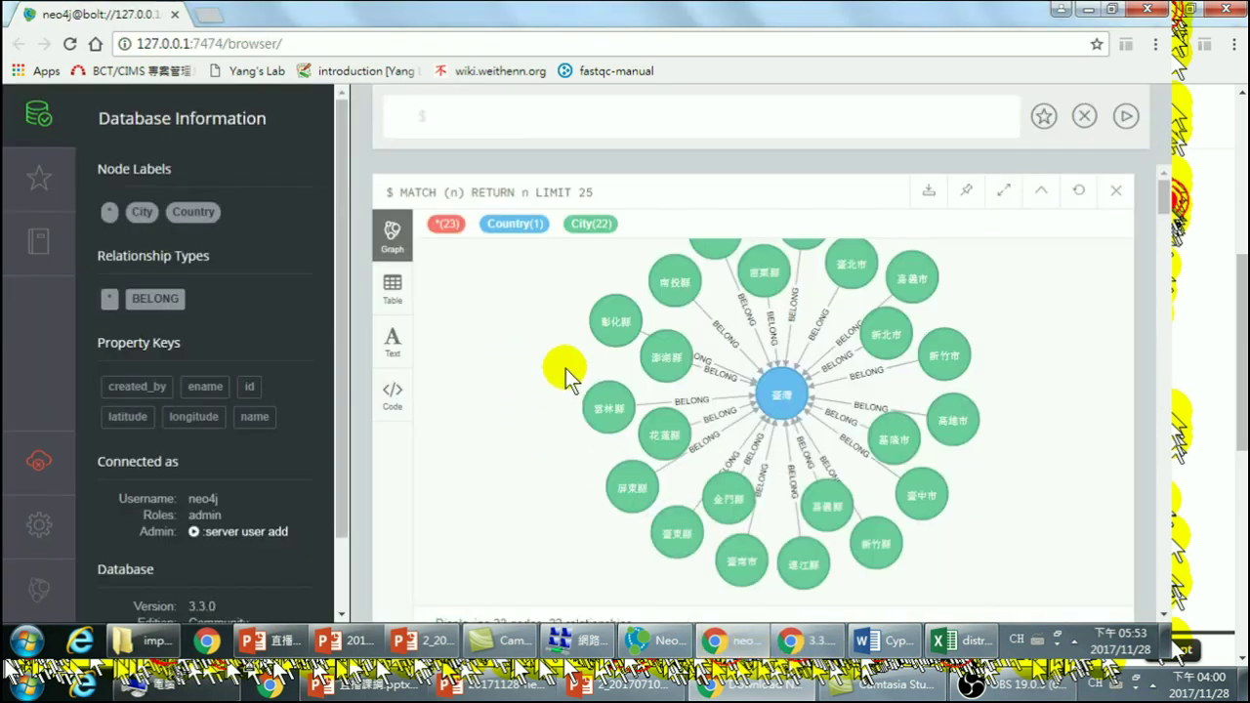
{"action": "scroll", "coordinate": [700, 329], "scroll_direction": "down", "scroll_amount": 15}
{"action": "scroll", "coordinate": [642, 427], "scroll_direction": "down", "scroll_amount": 2}
{"action": "scroll", "coordinate": [644, 430], "scroll_direction": "up", "scroll_amount": 1}
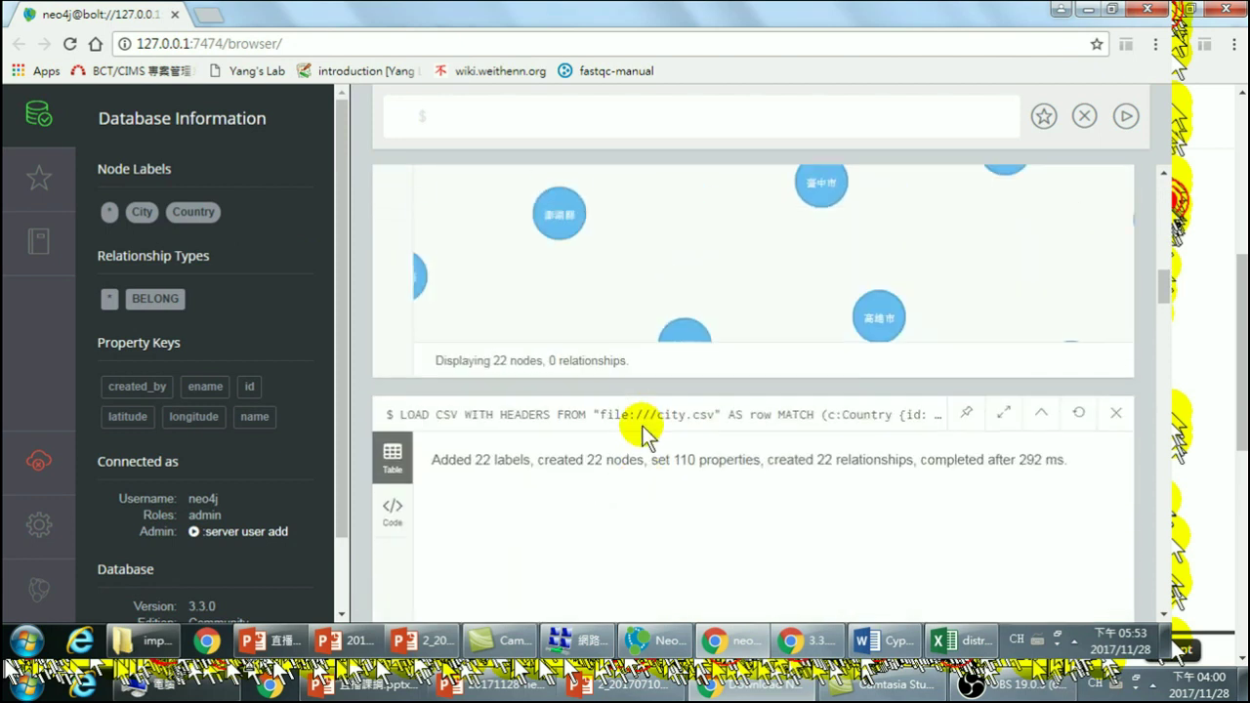
{"action": "scroll", "coordinate": [642, 425], "scroll_direction": "up", "scroll_amount": 2}
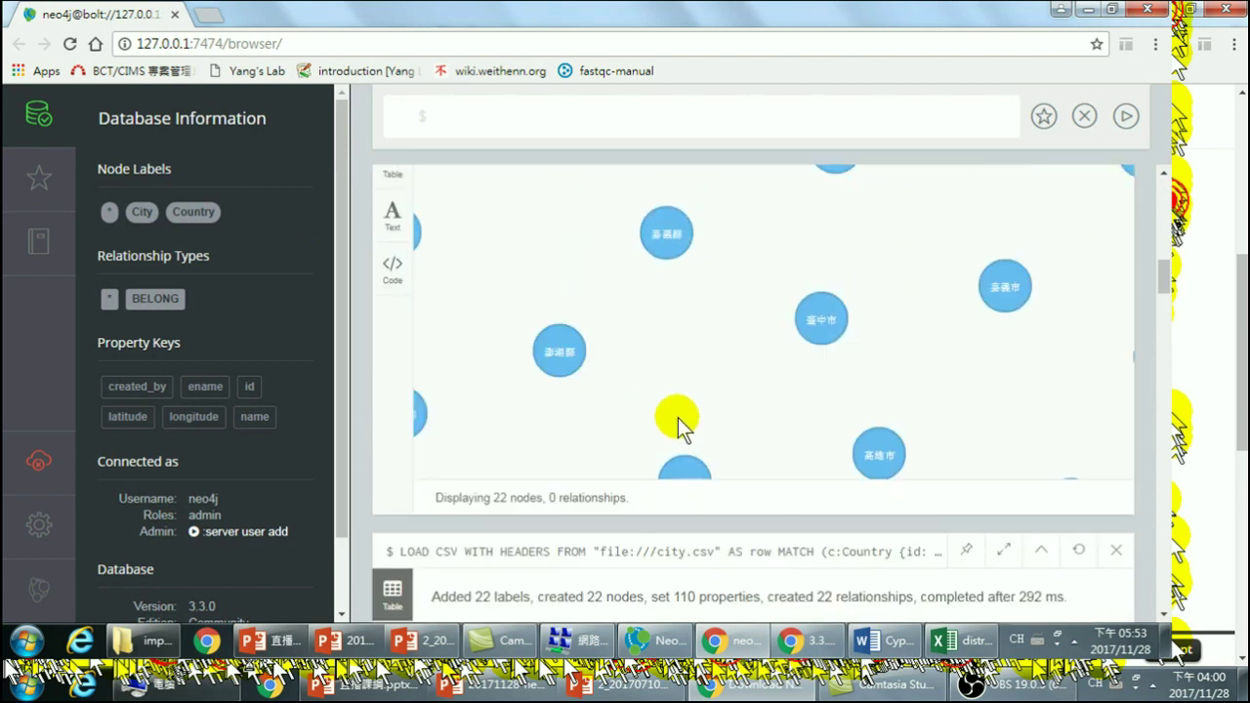